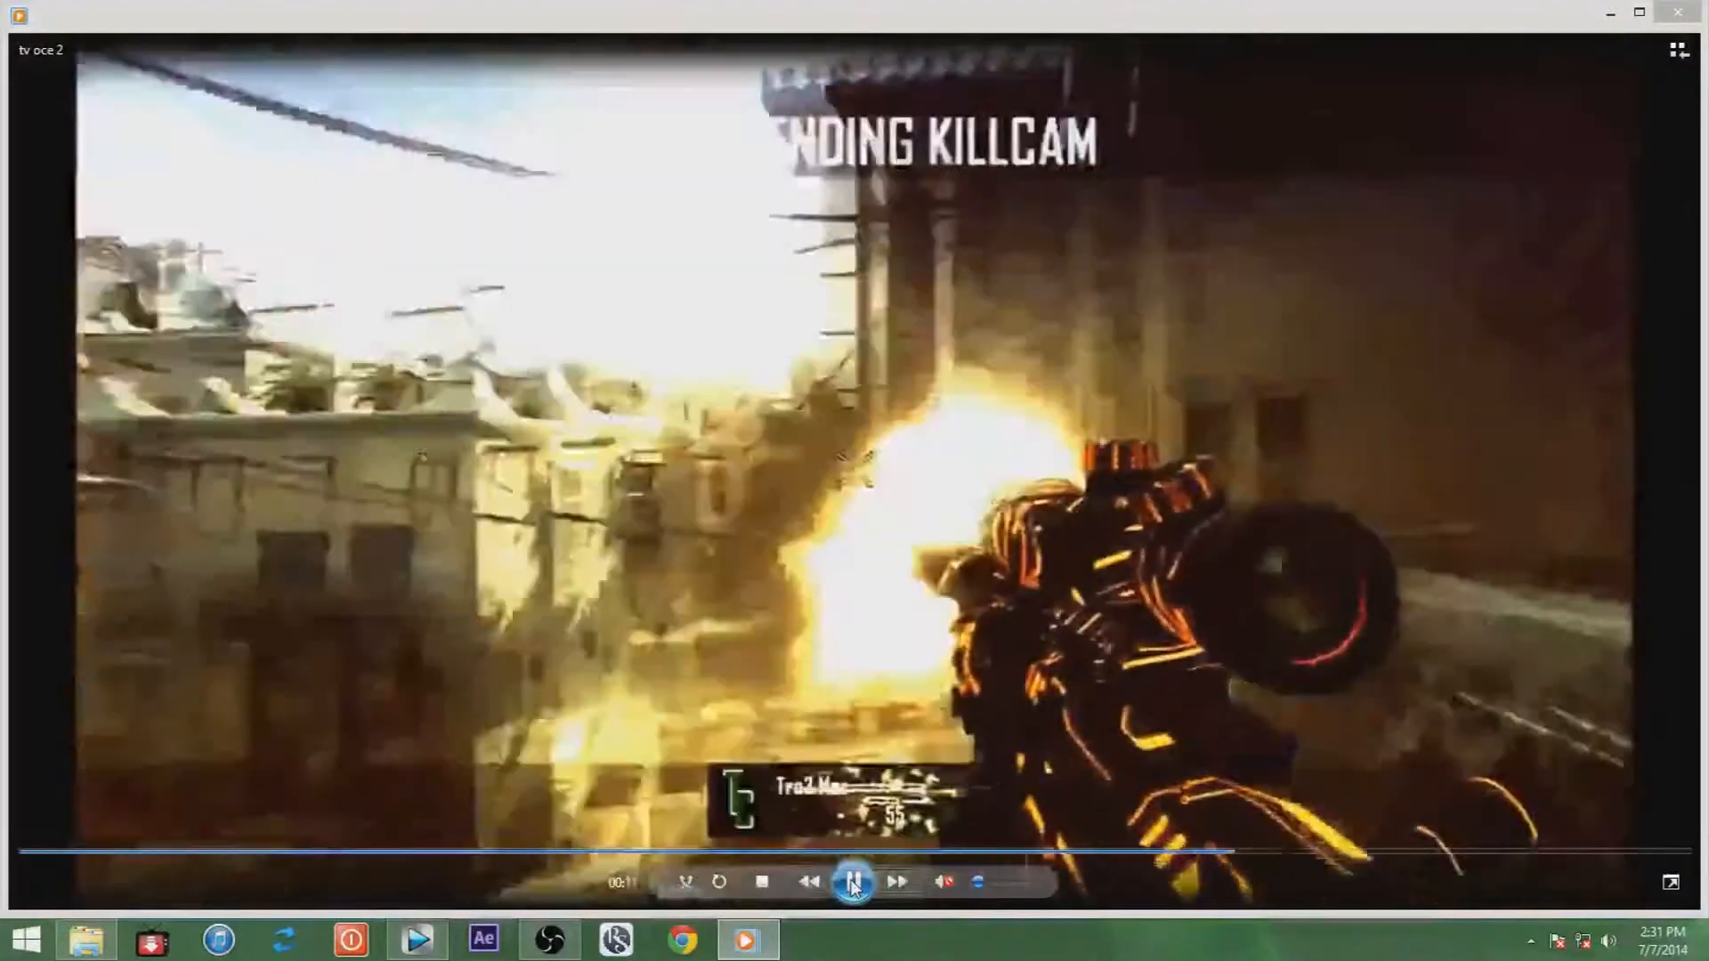
Play the tv oce 2 video, pausing at the television shot and at several points in the gameplay to review the effect.
click(853, 881)
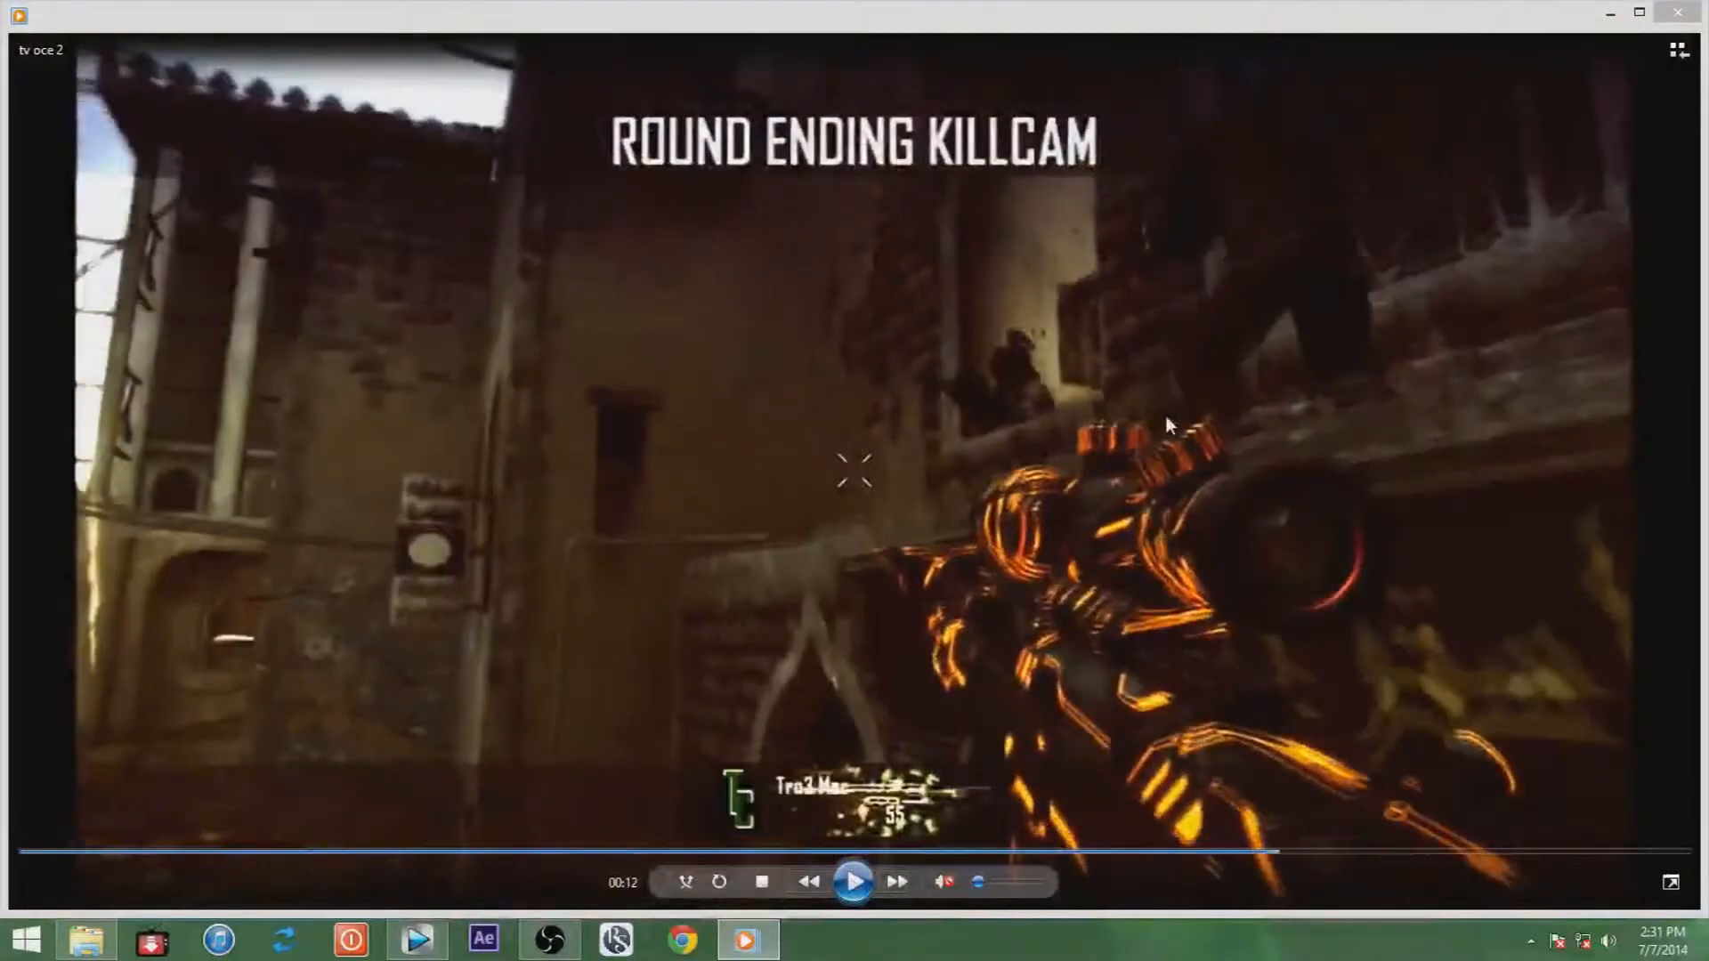
click(543, 850)
click(853, 881)
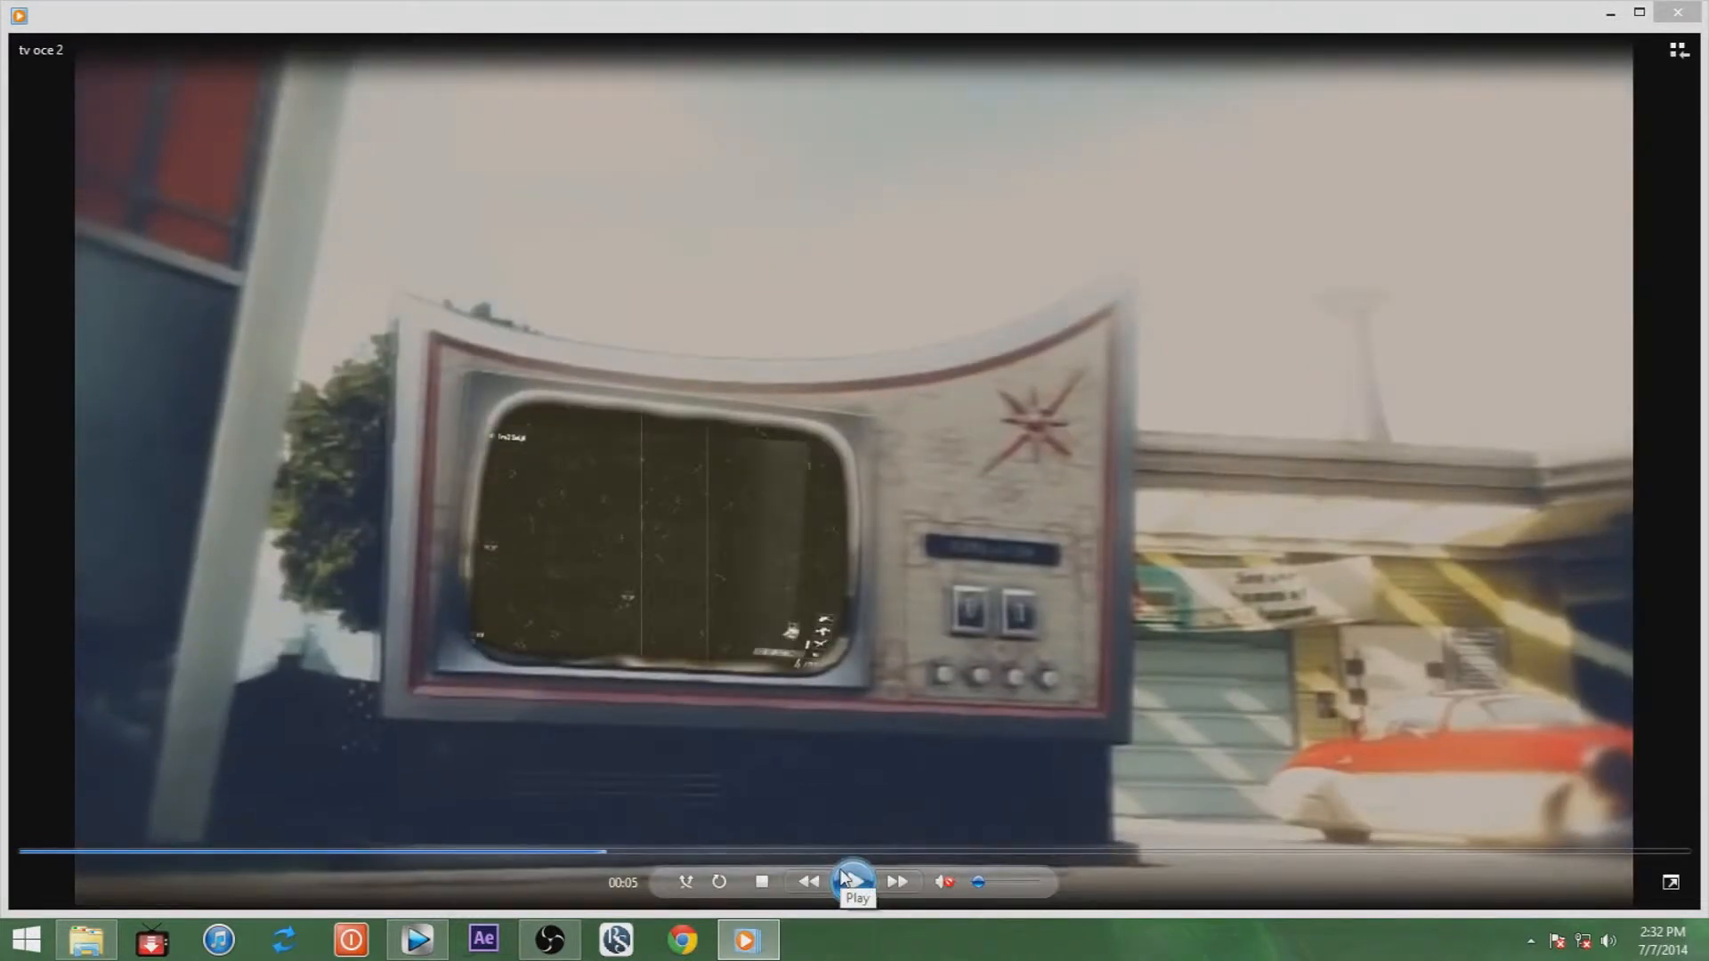
click(850, 881)
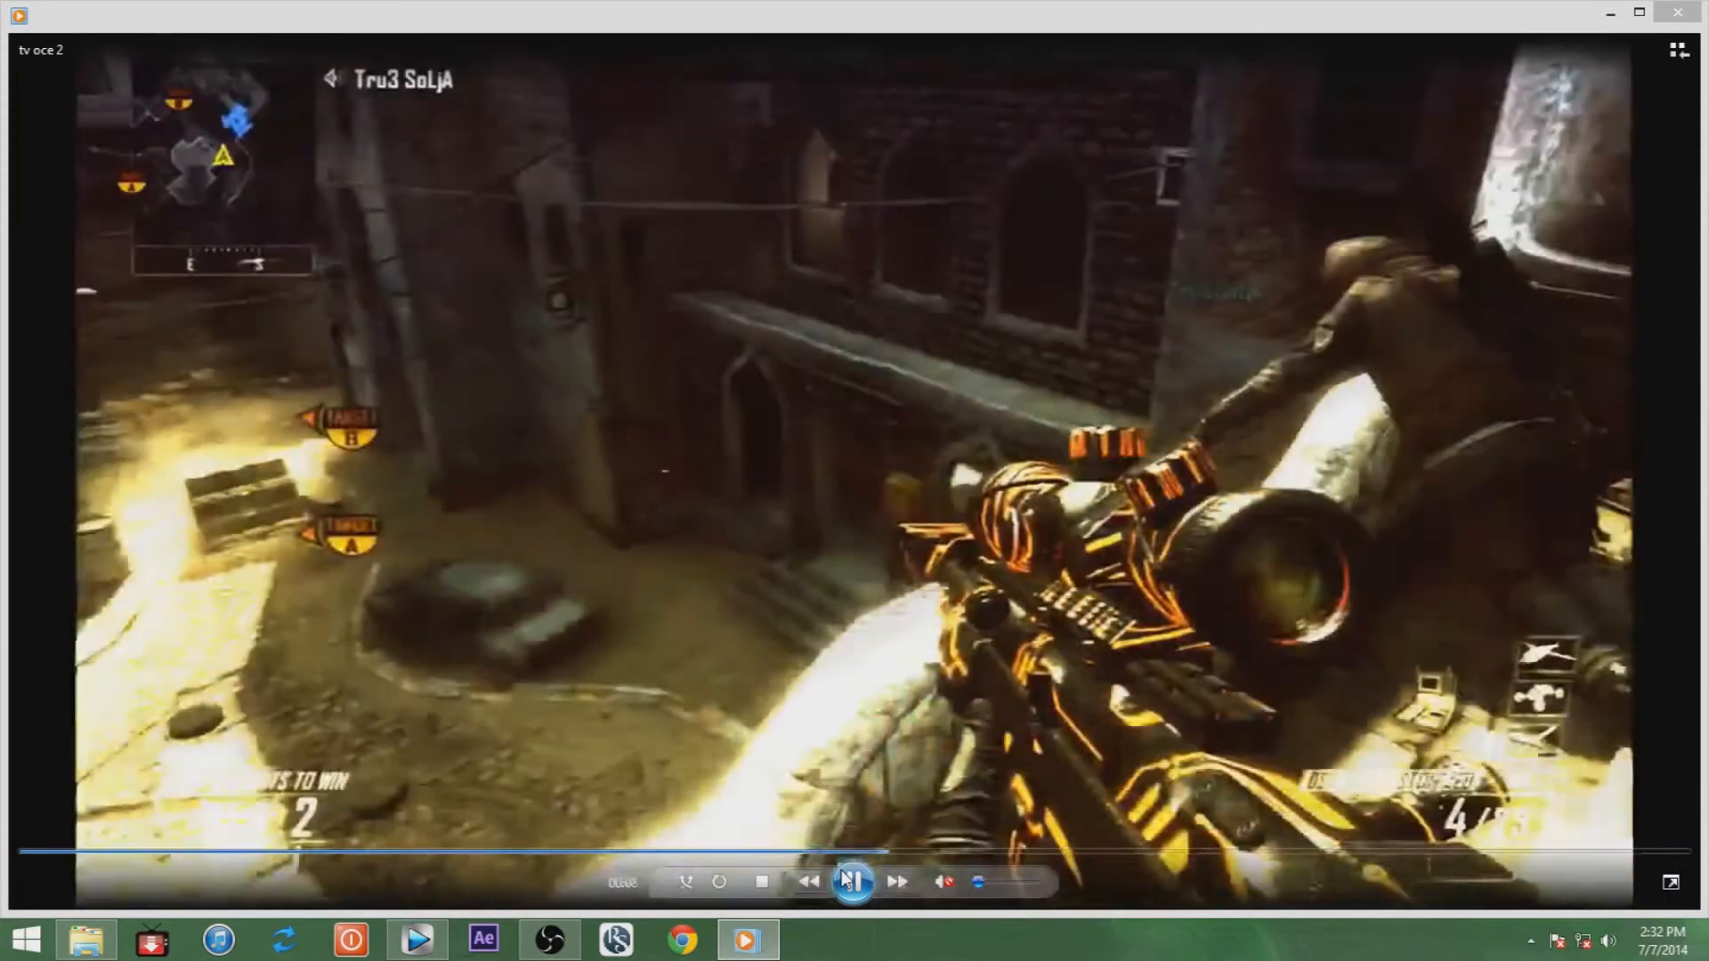
click(847, 880)
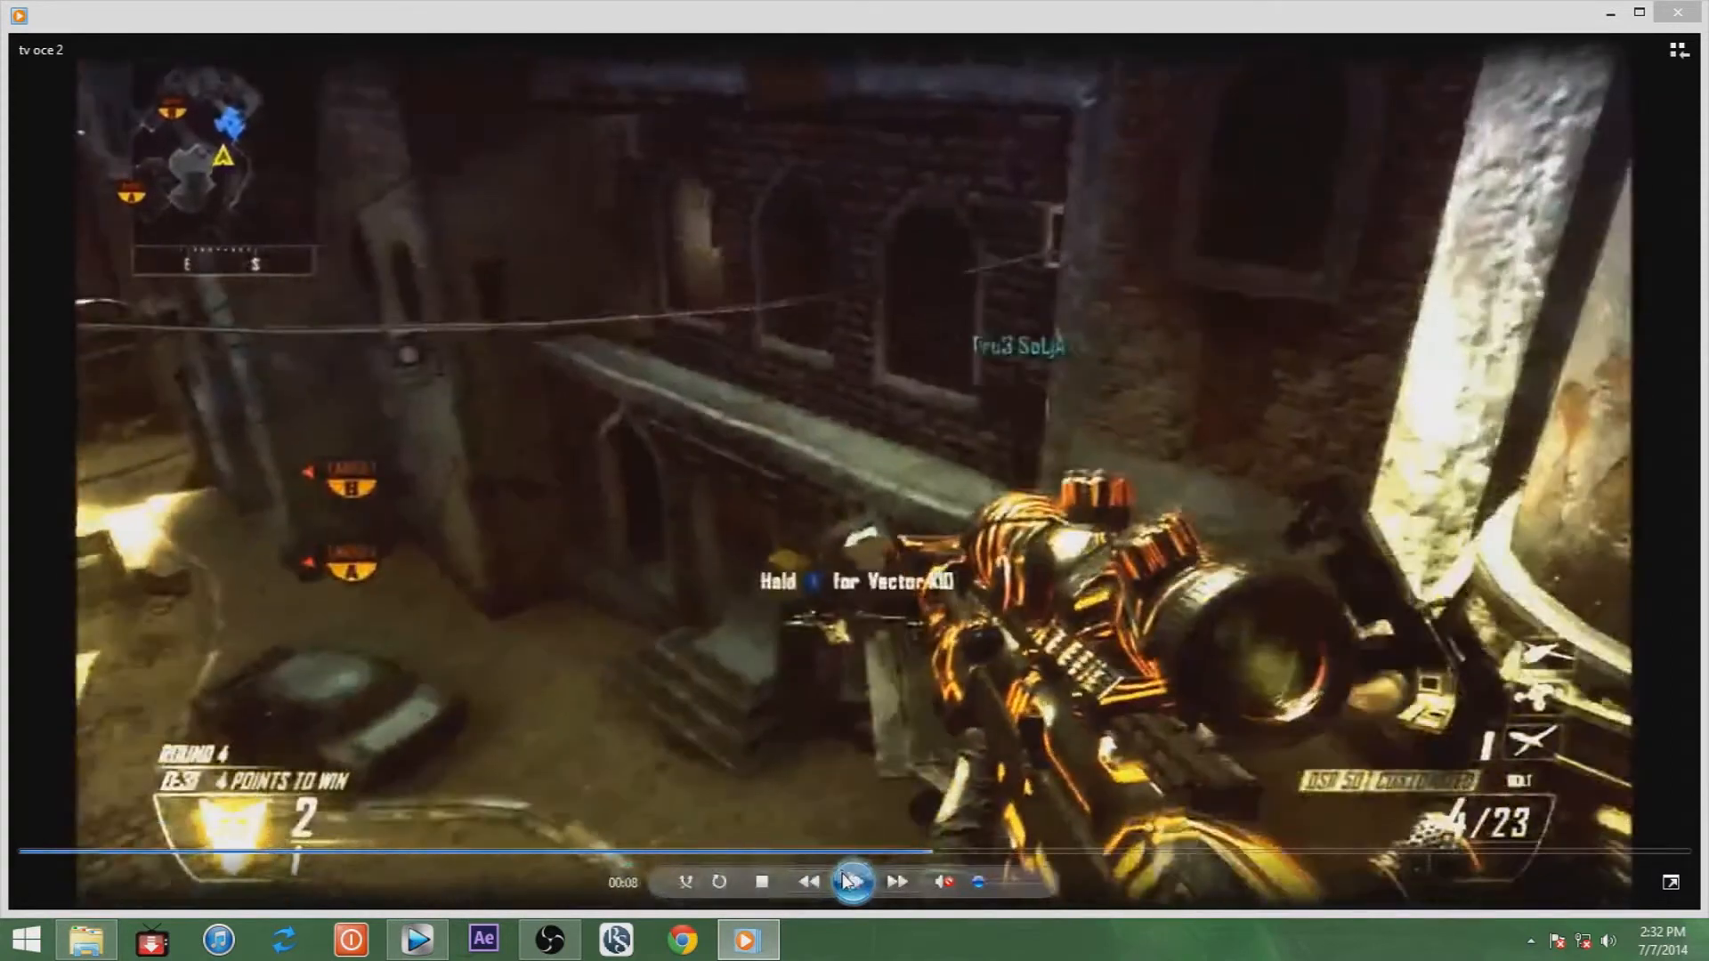
click(852, 881)
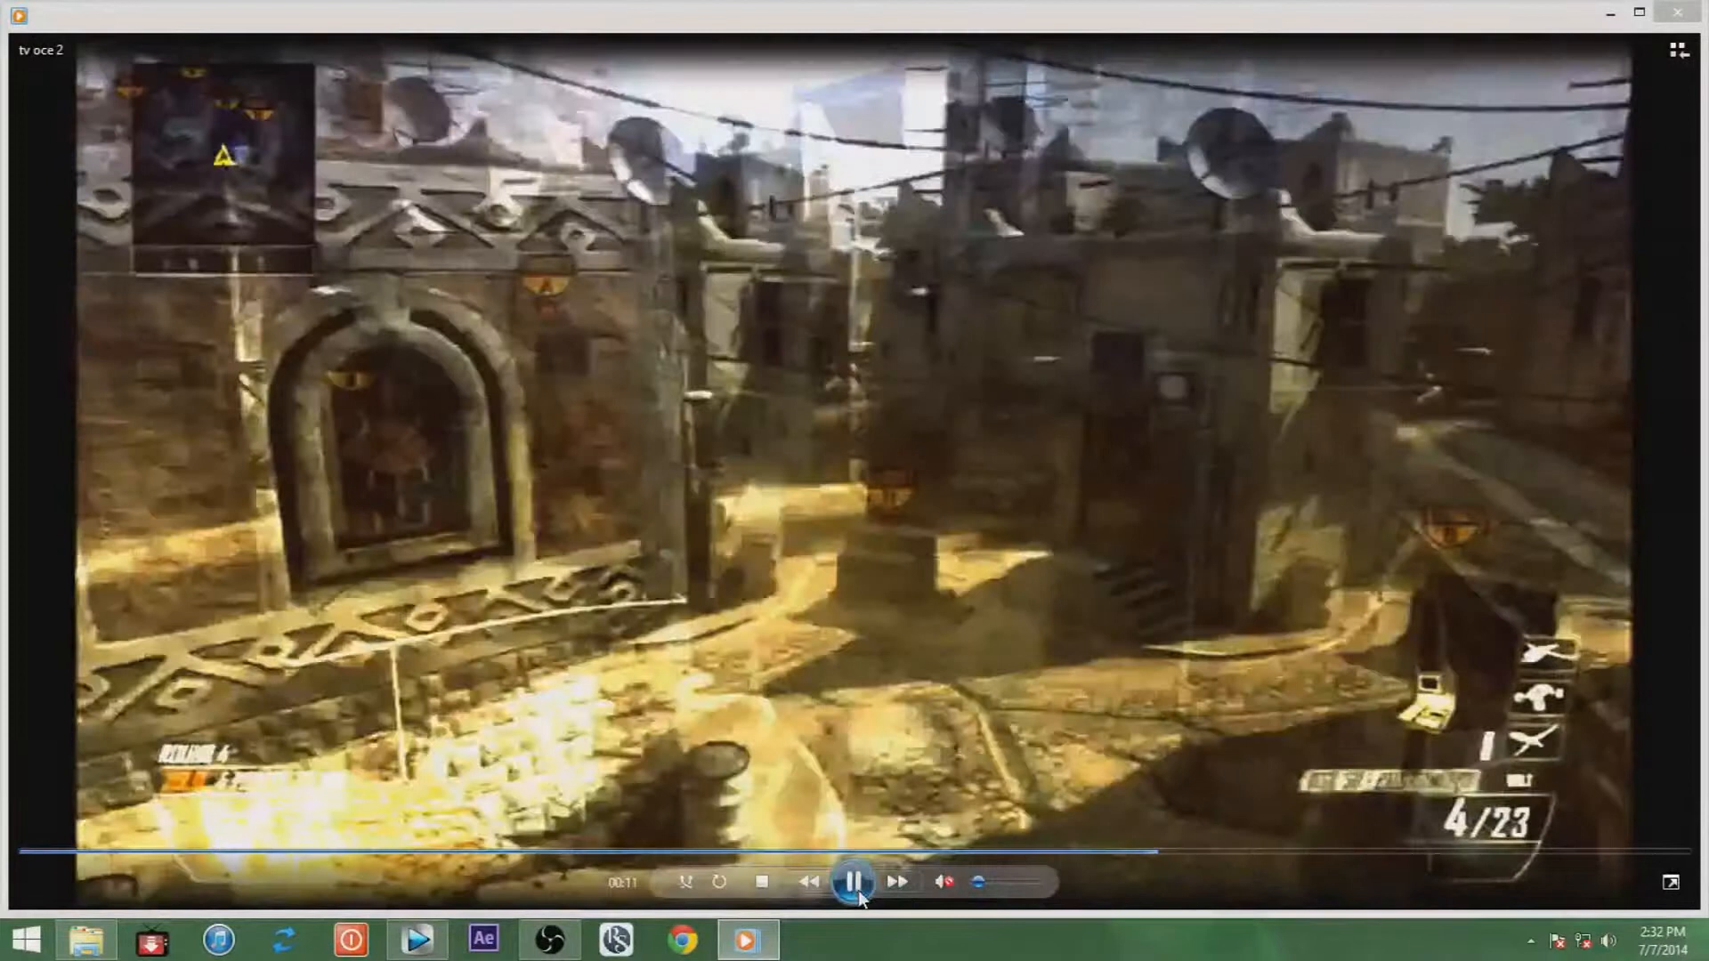
click(856, 883)
Close the video player and the Final Vids folder, and switch to the Vegas Pro project.
click(1677, 12)
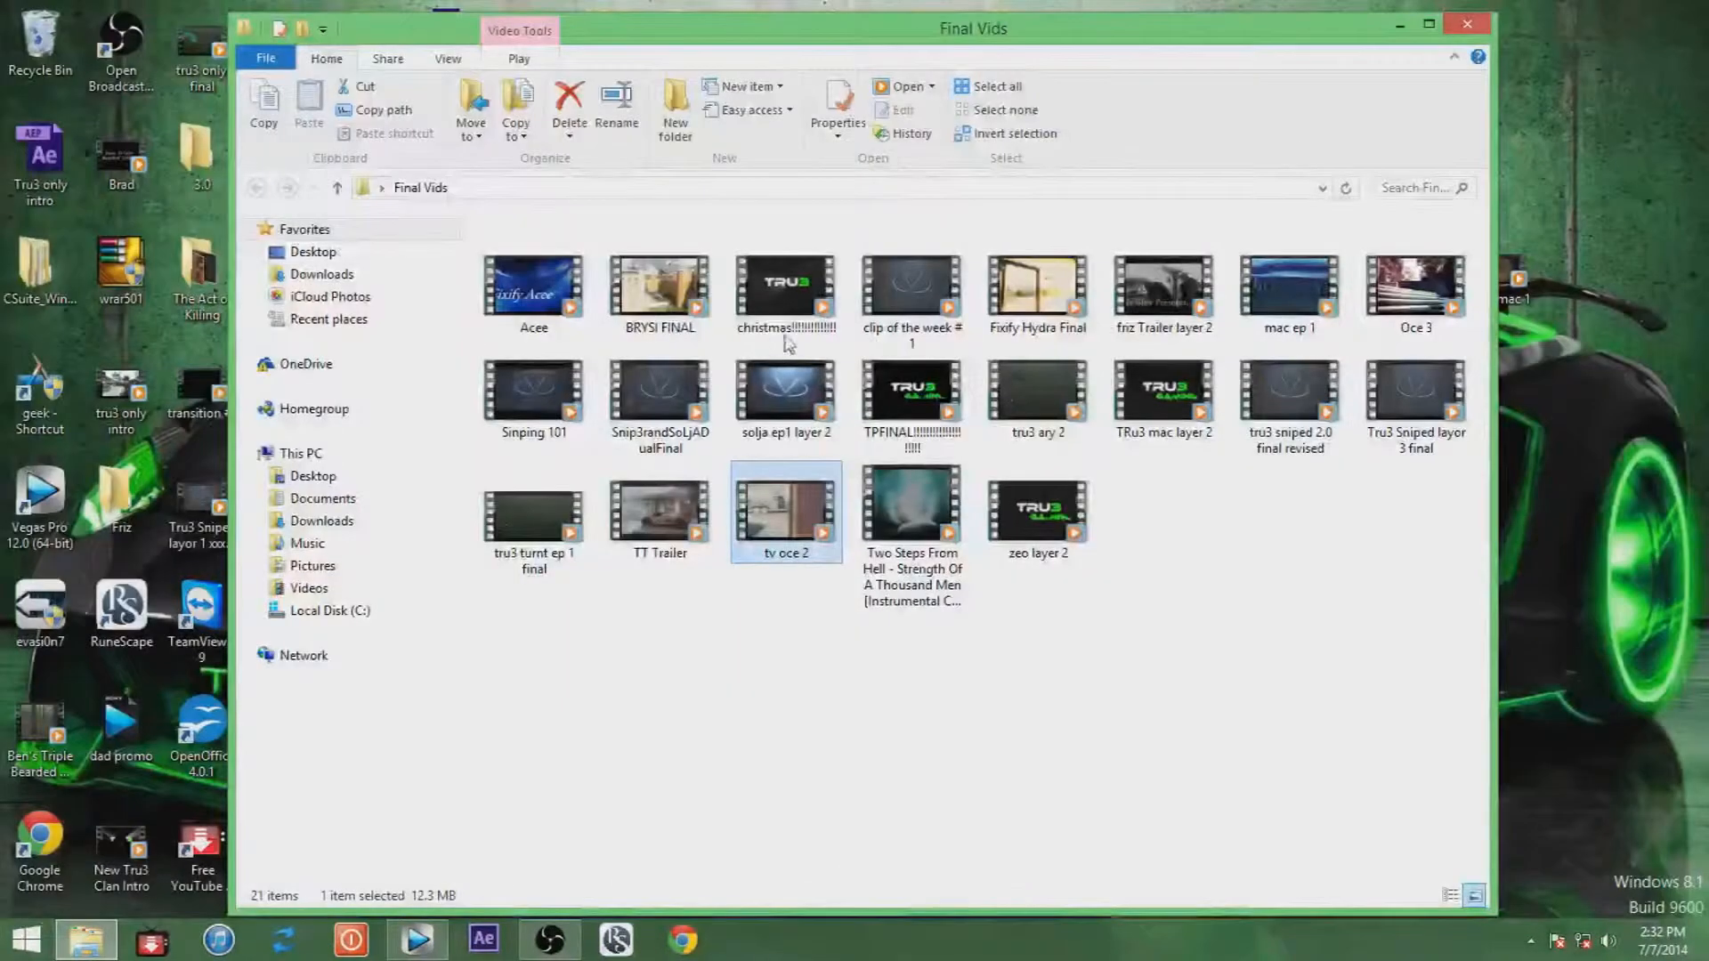
click(1467, 25)
click(417, 939)
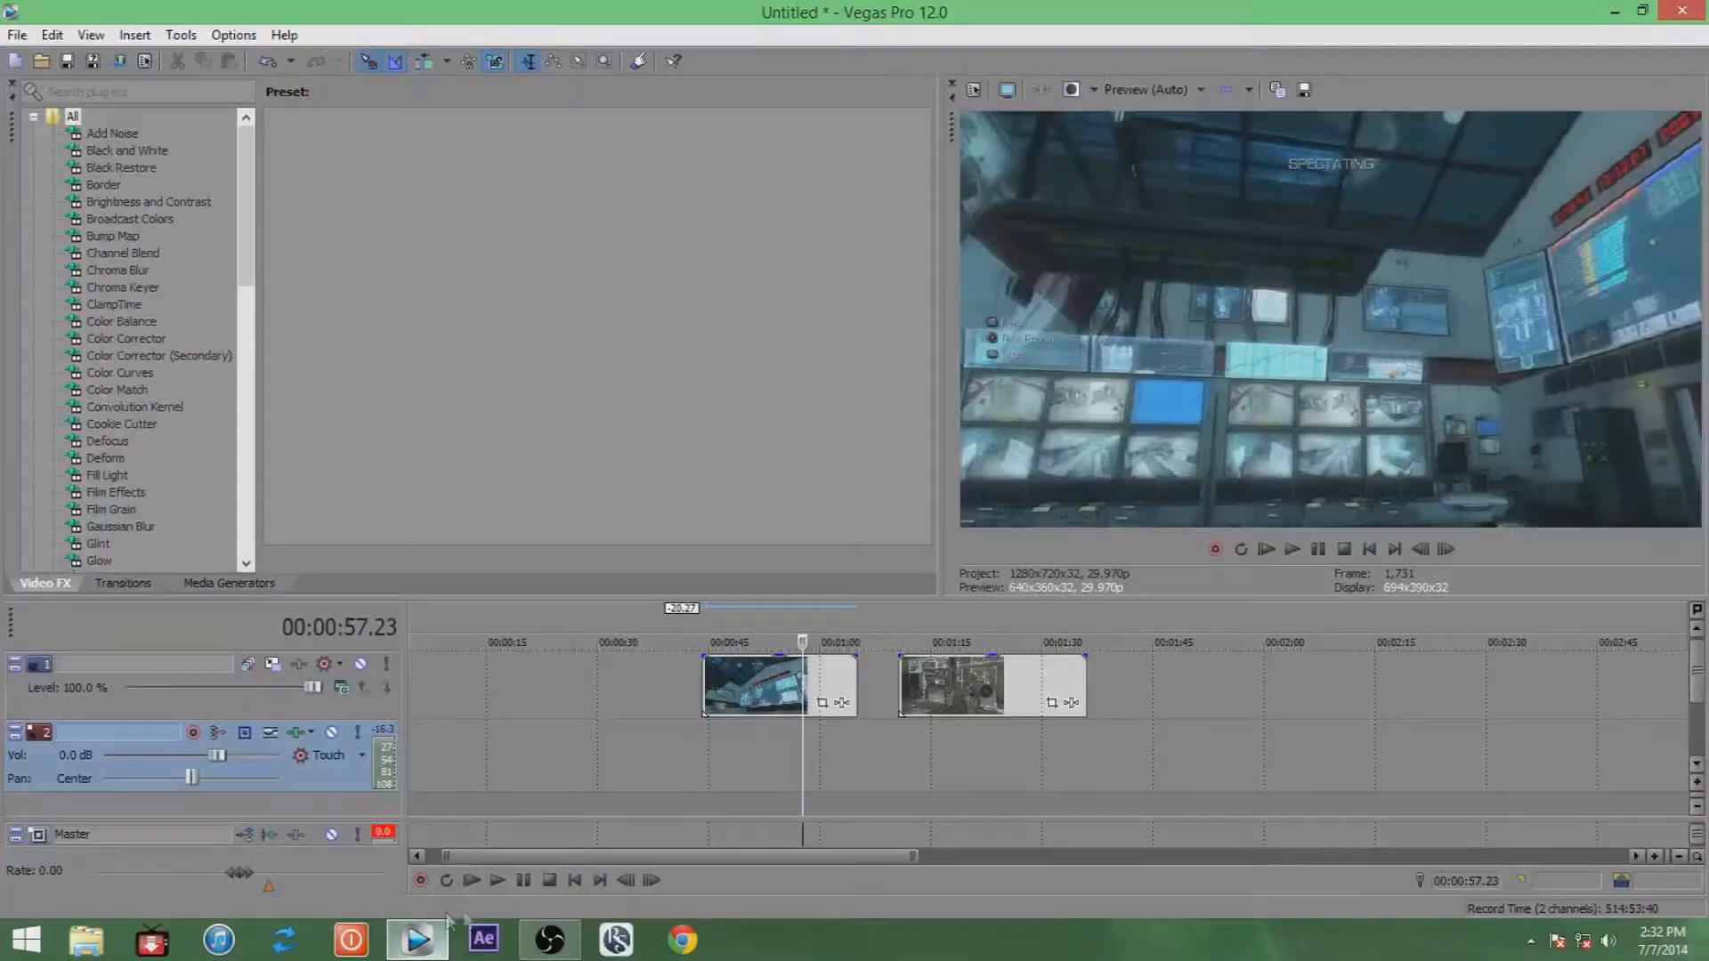
Split the cinematic clip on the timeline at 00:00:58.18, ahead of the camera move toward the wall screen.
click(758, 687)
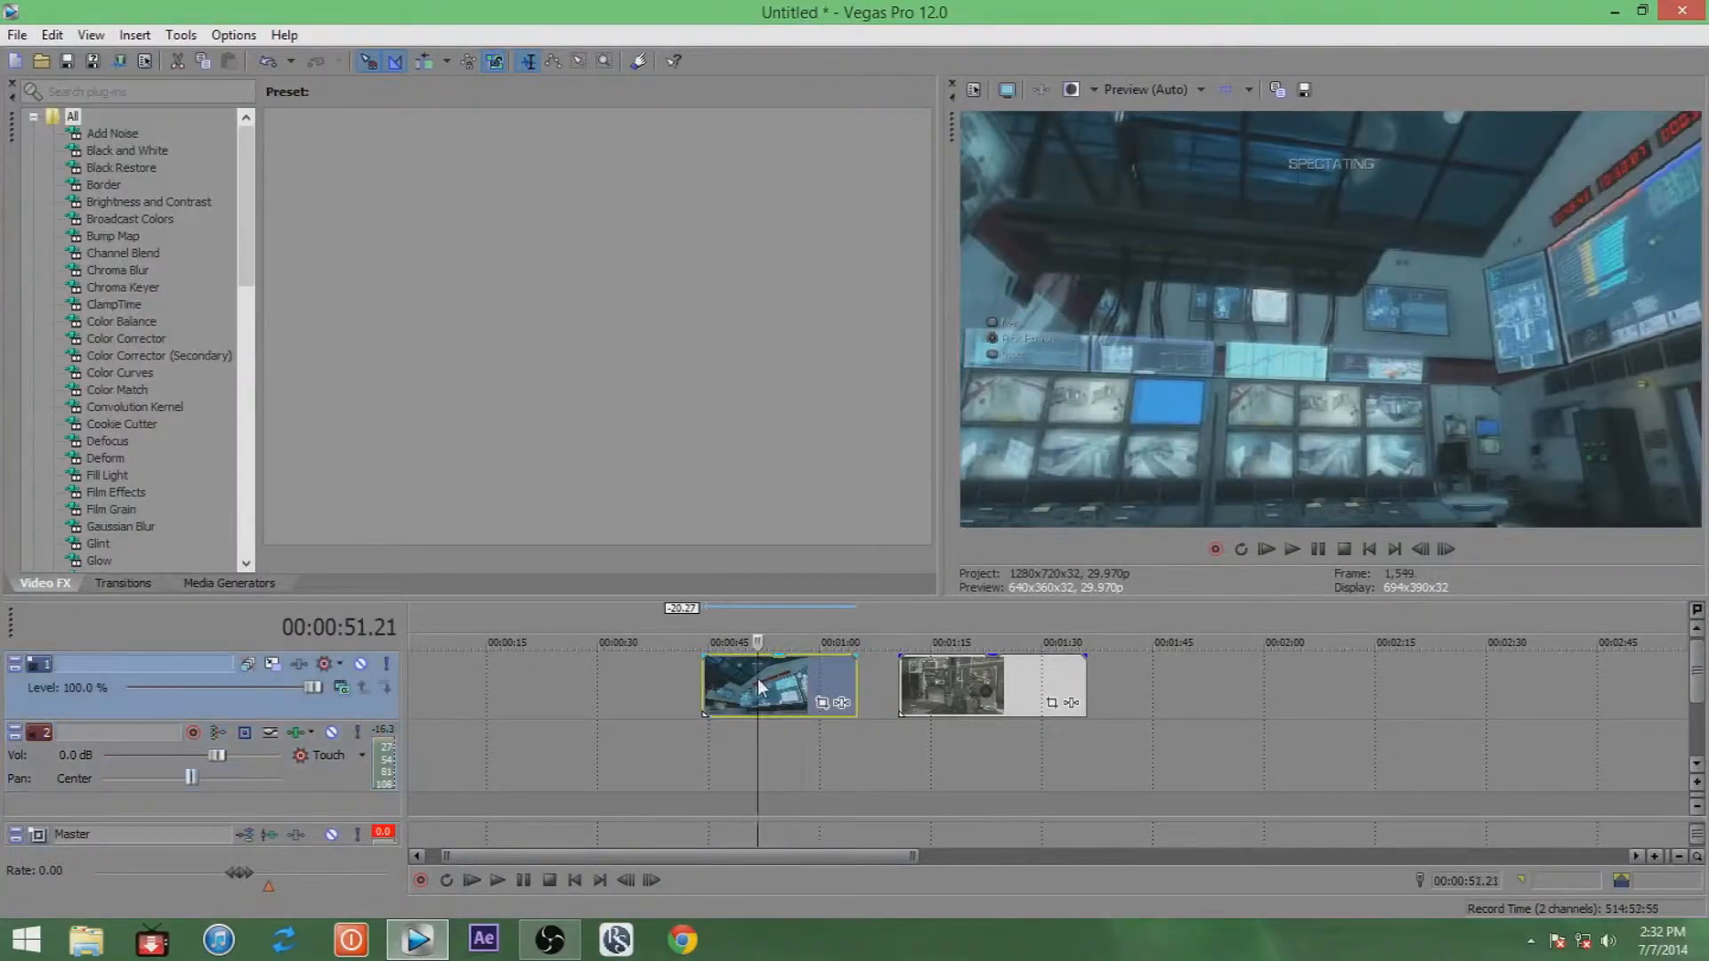
key(space)
click(813, 682)
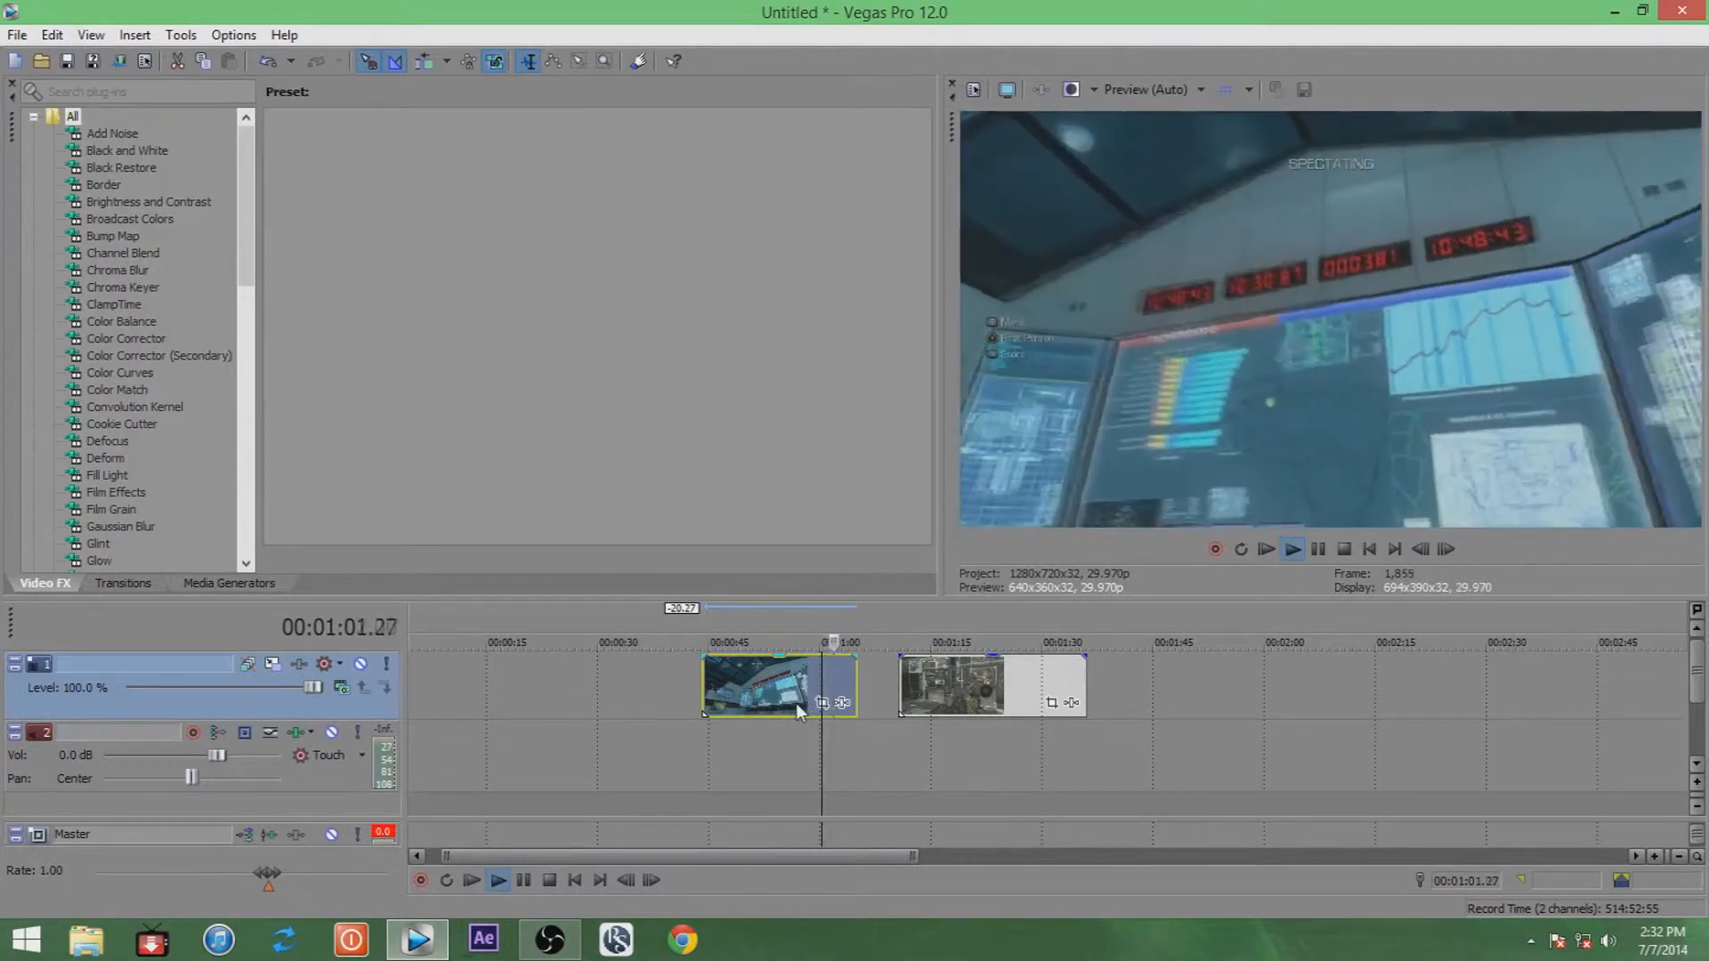
key(space)
key(Left)
key(Left)
key(Left)
key(Left)
key(Left)
key(Left)
key(Left)
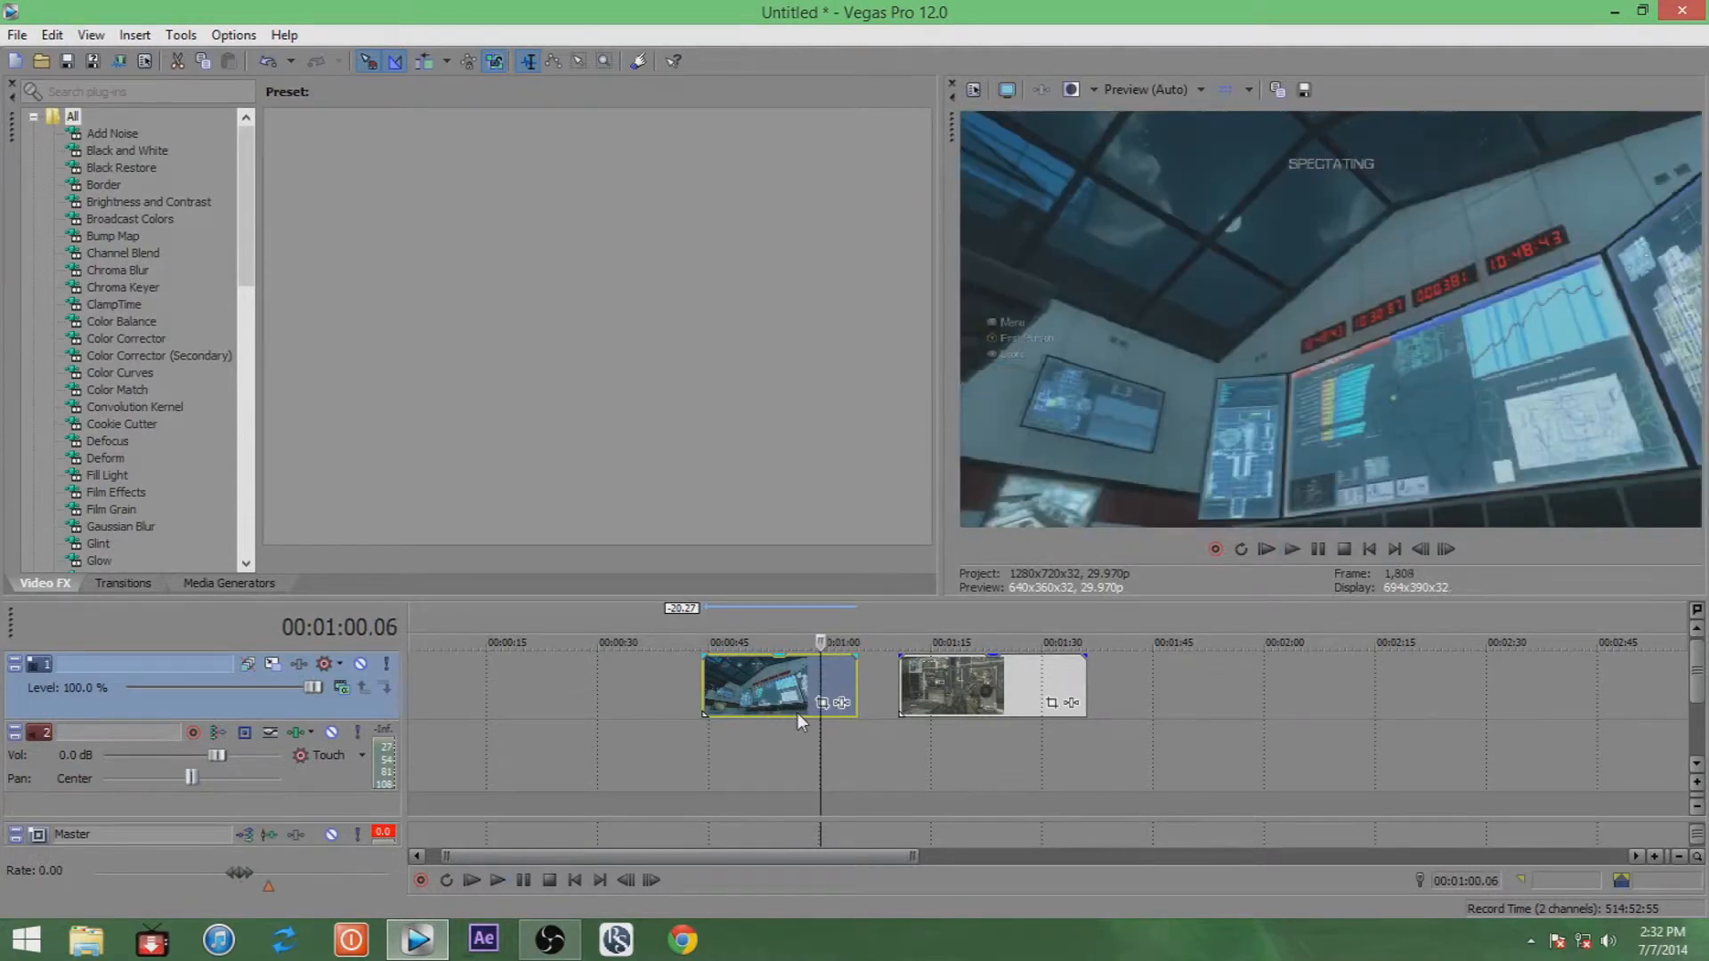
key(Left)
key(Left)
key(Left)
key(Left)
key(Left)
key(Left)
key(Left)
key(Left)
key(Left)
key(Left)
key(Left)
key(Left)
key(Left)
key(Left)
key(Left)
key(Left)
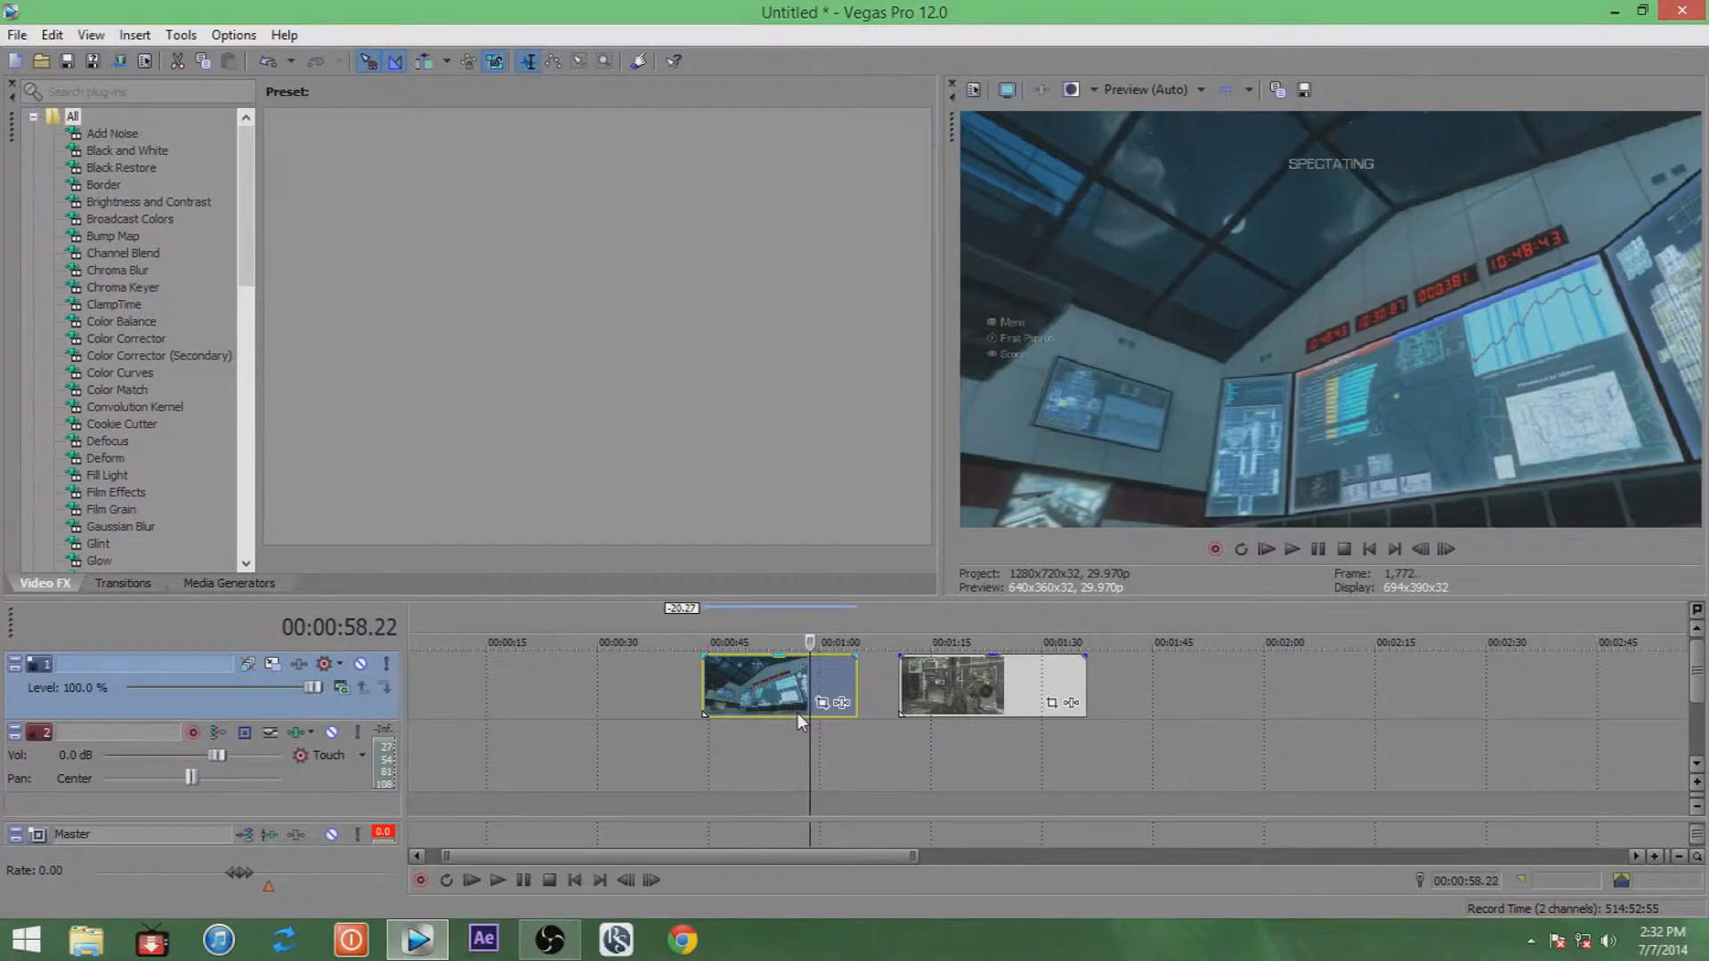
key(s)
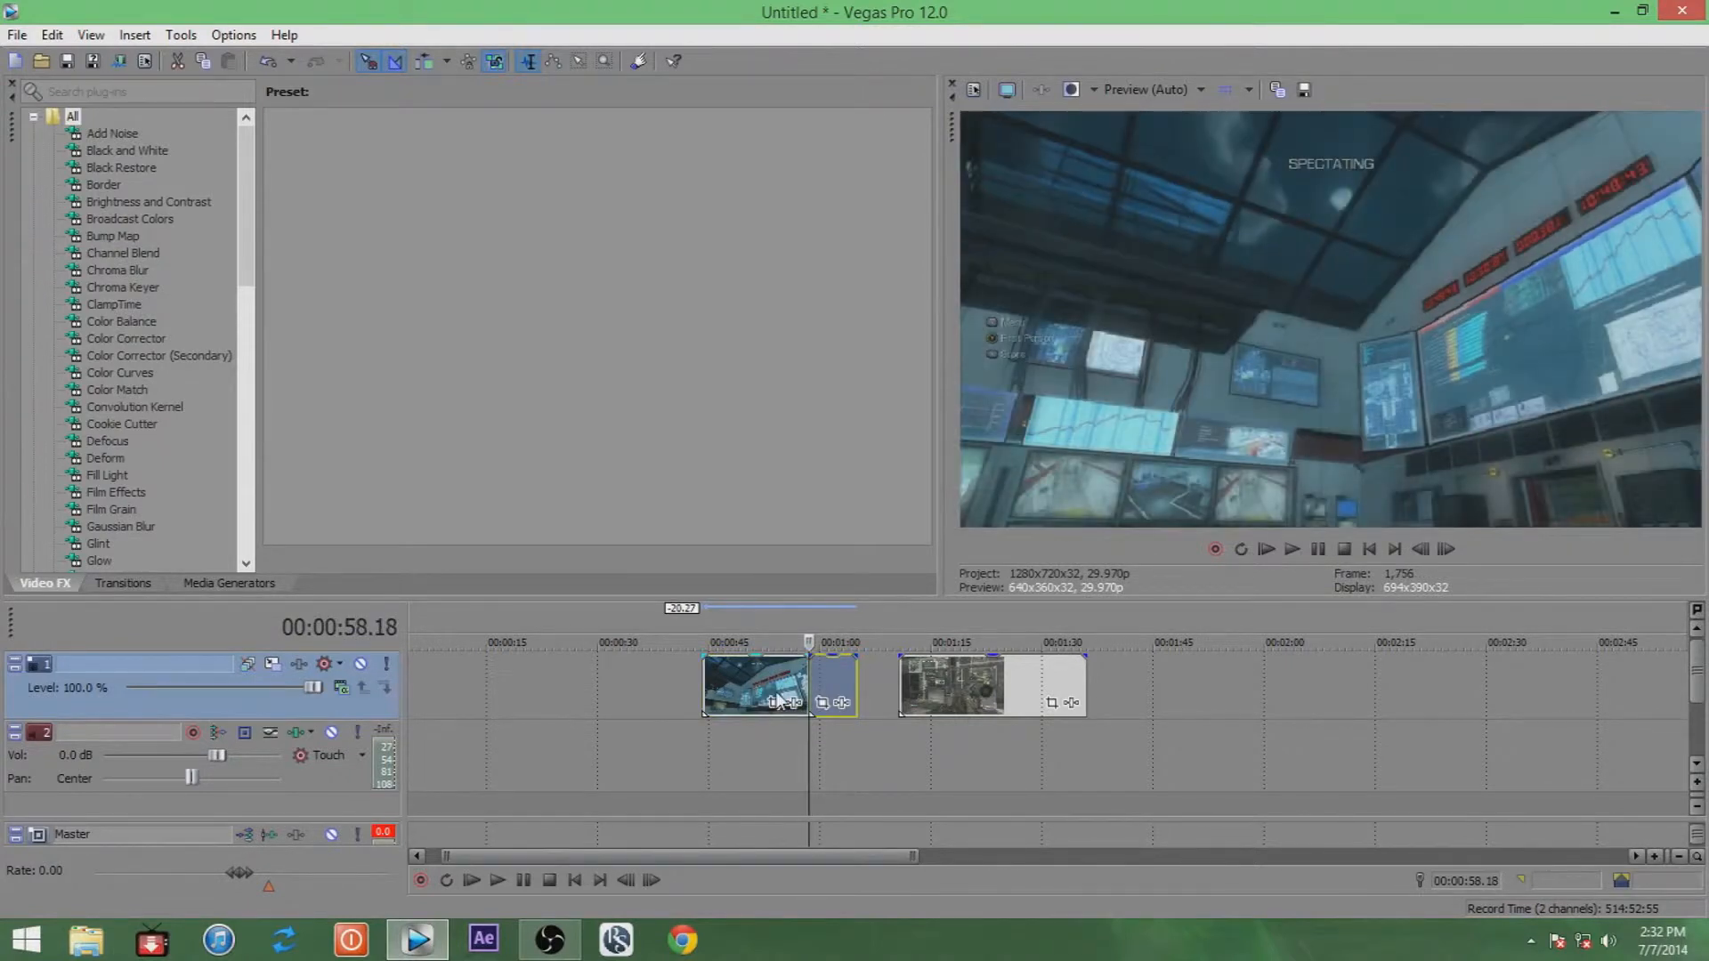
Delete the part of the cinematic clip before the split and play back the remaining piece.
click(779, 674)
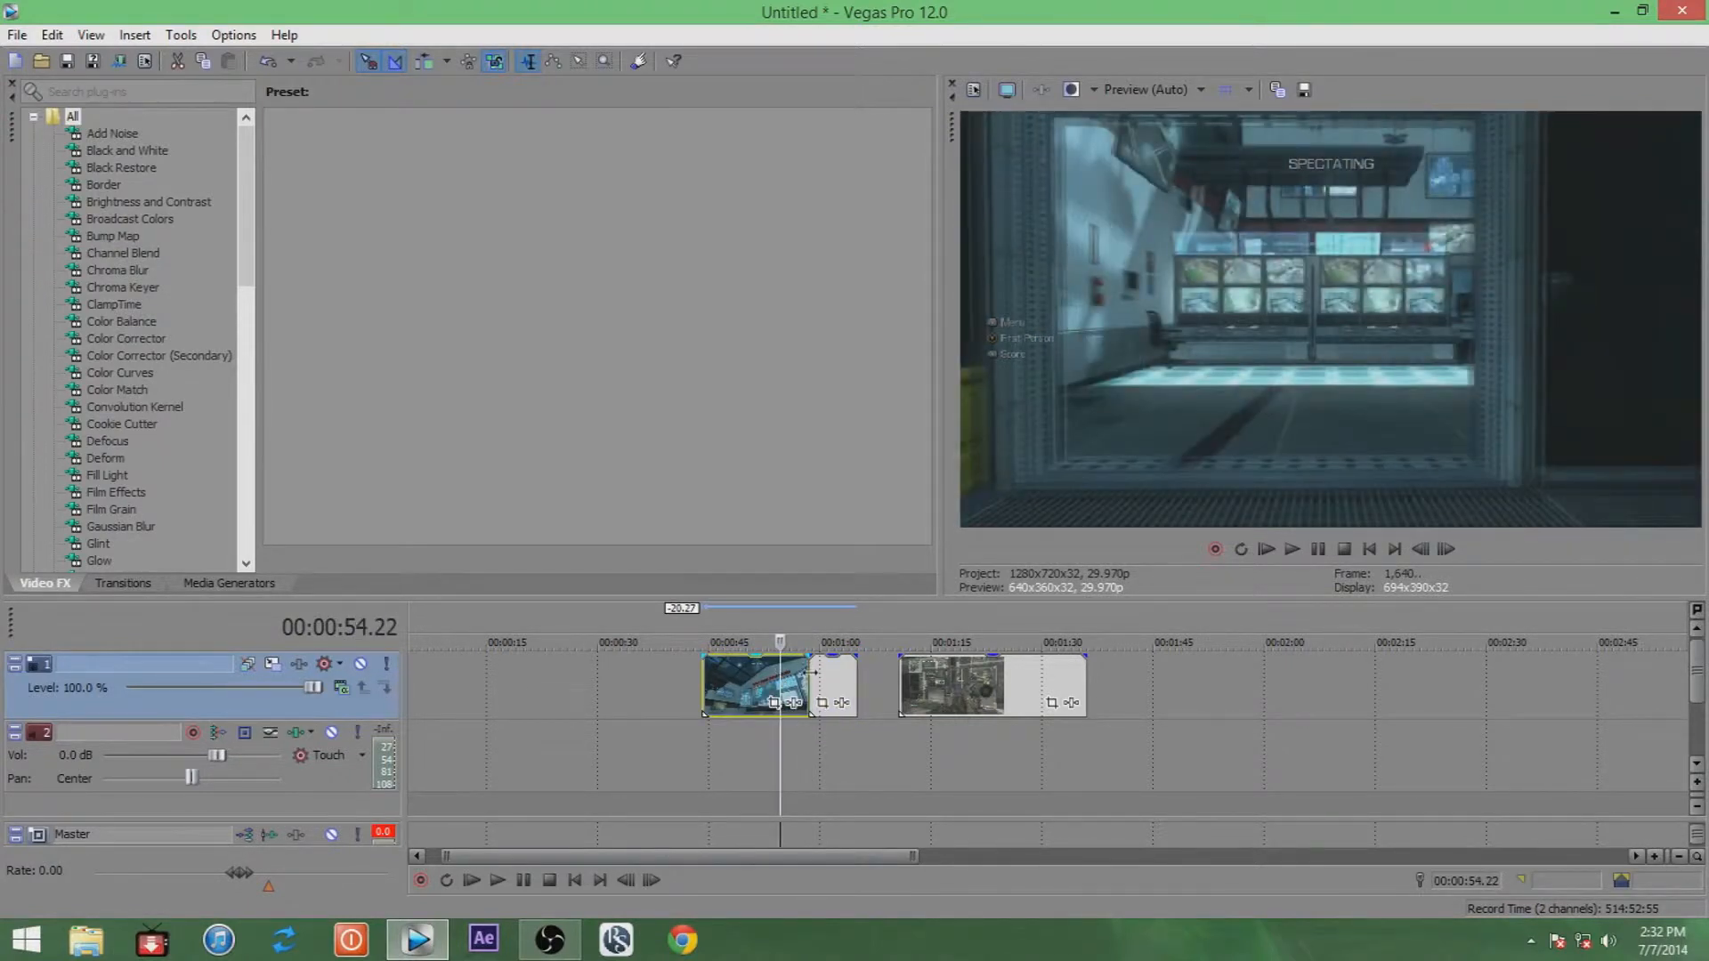
key(Delete)
click(810, 681)
key(space)
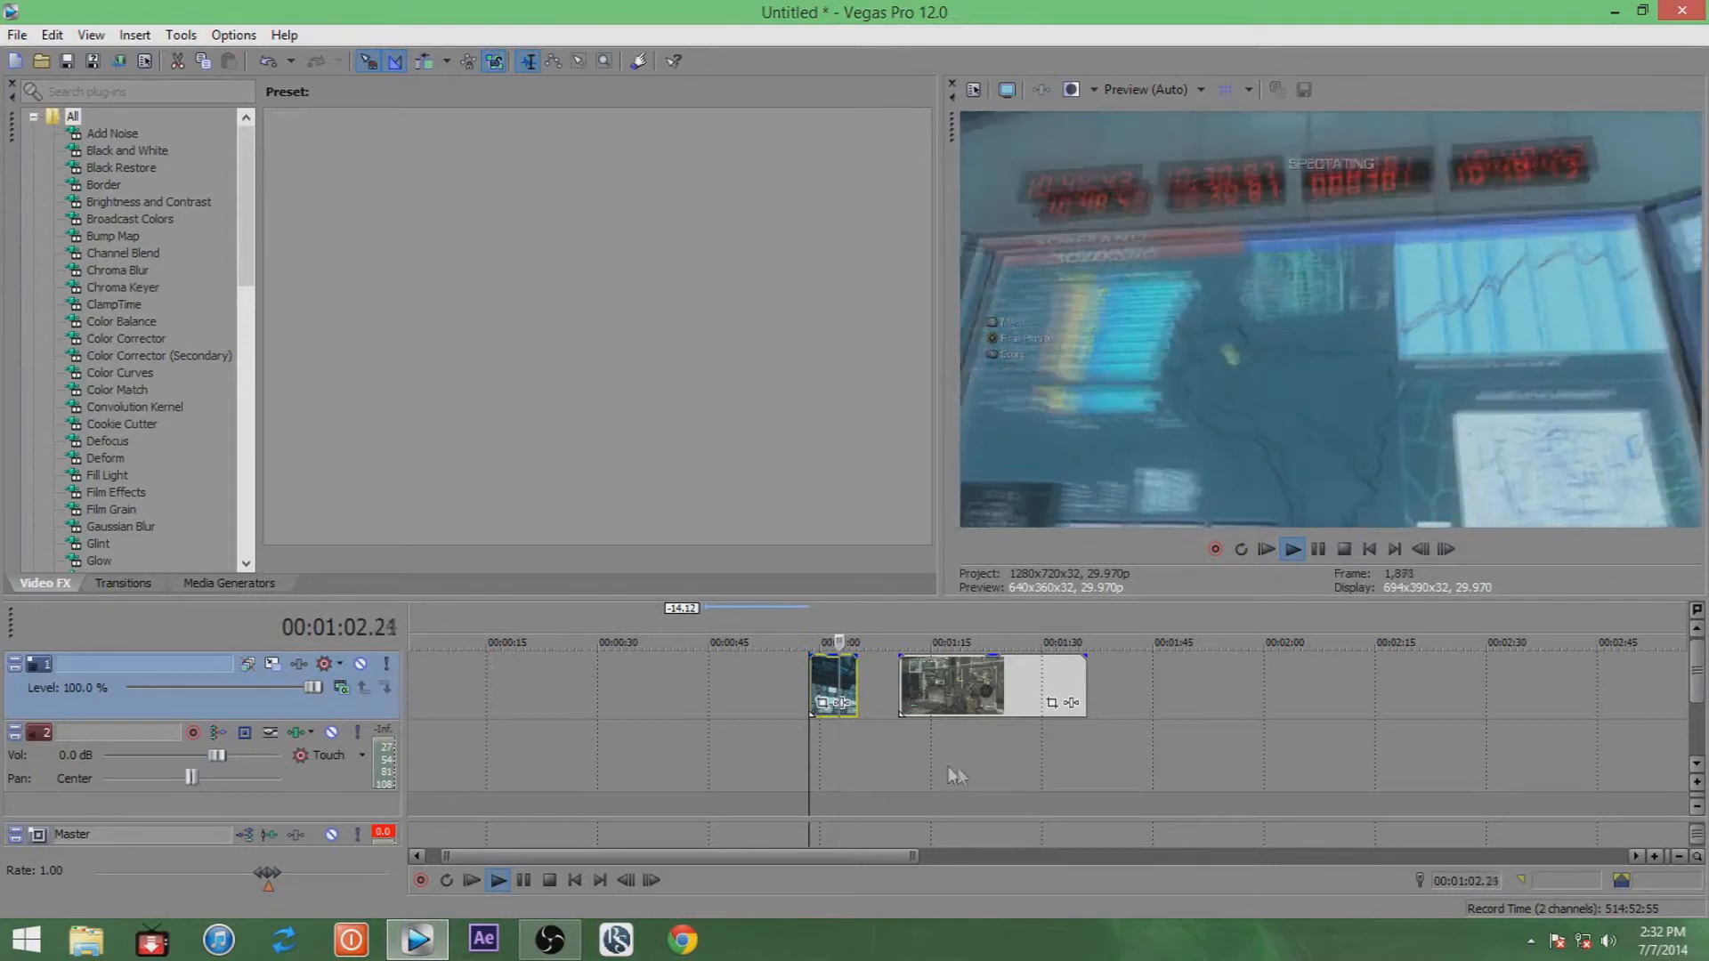
key(space)
Play the start of the gameplay clip and delete the empty audio track.
click(901, 685)
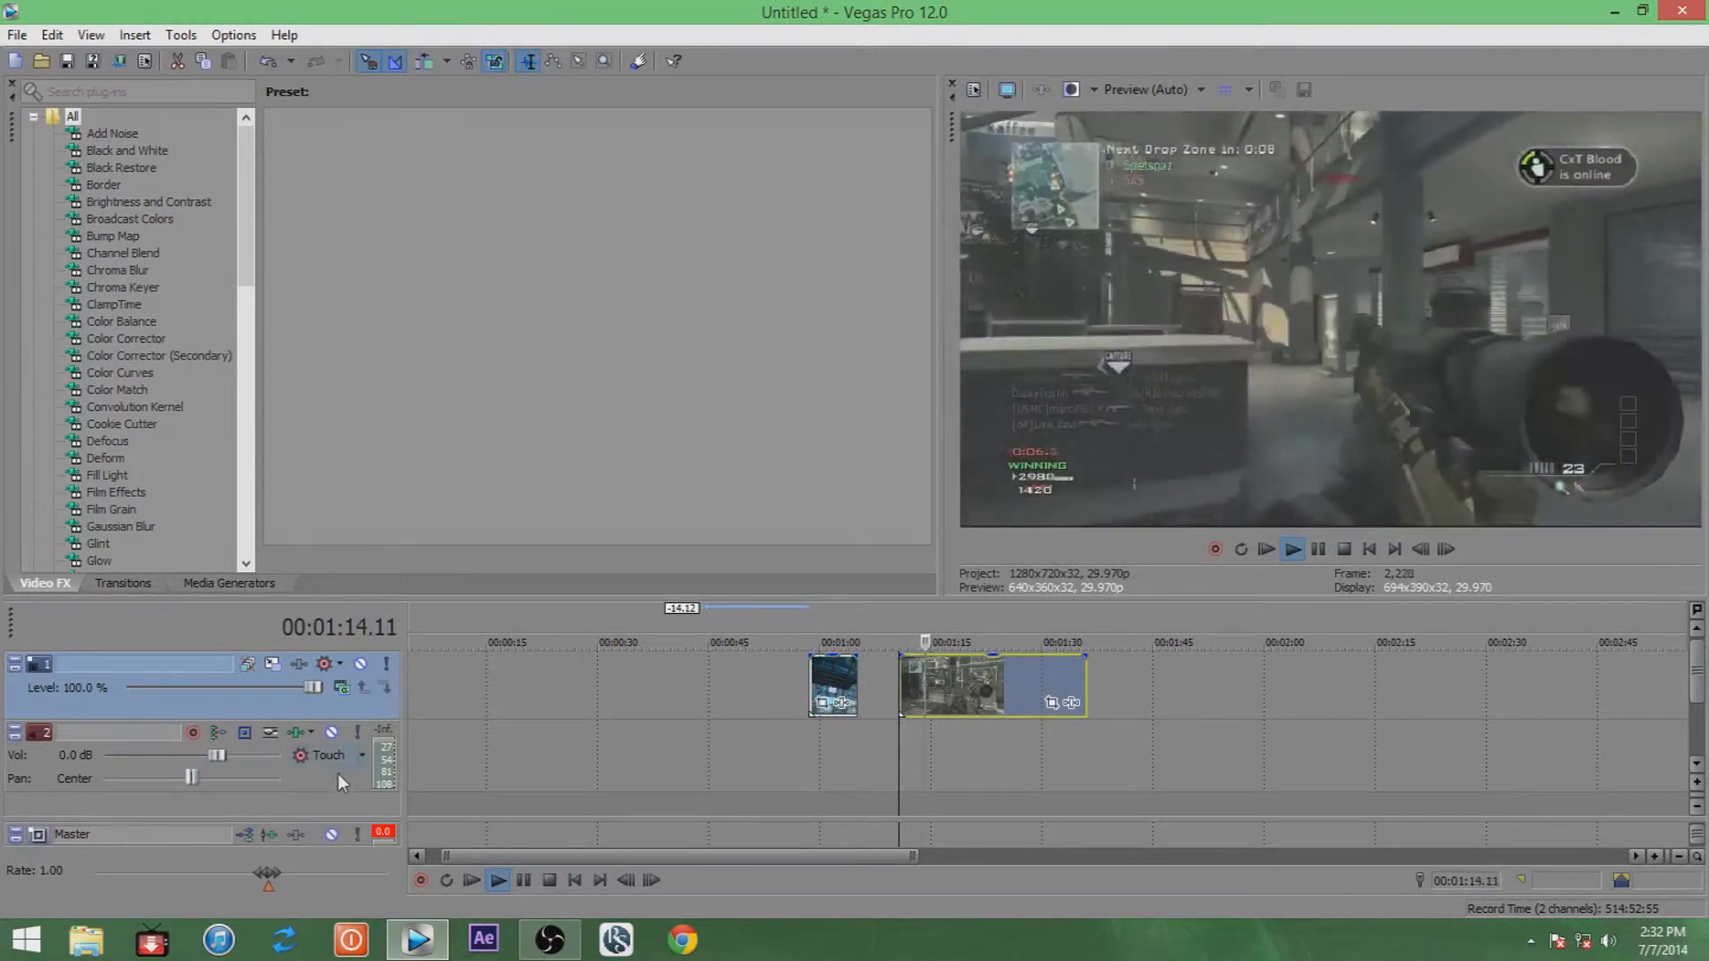
click(340, 774)
key(Delete)
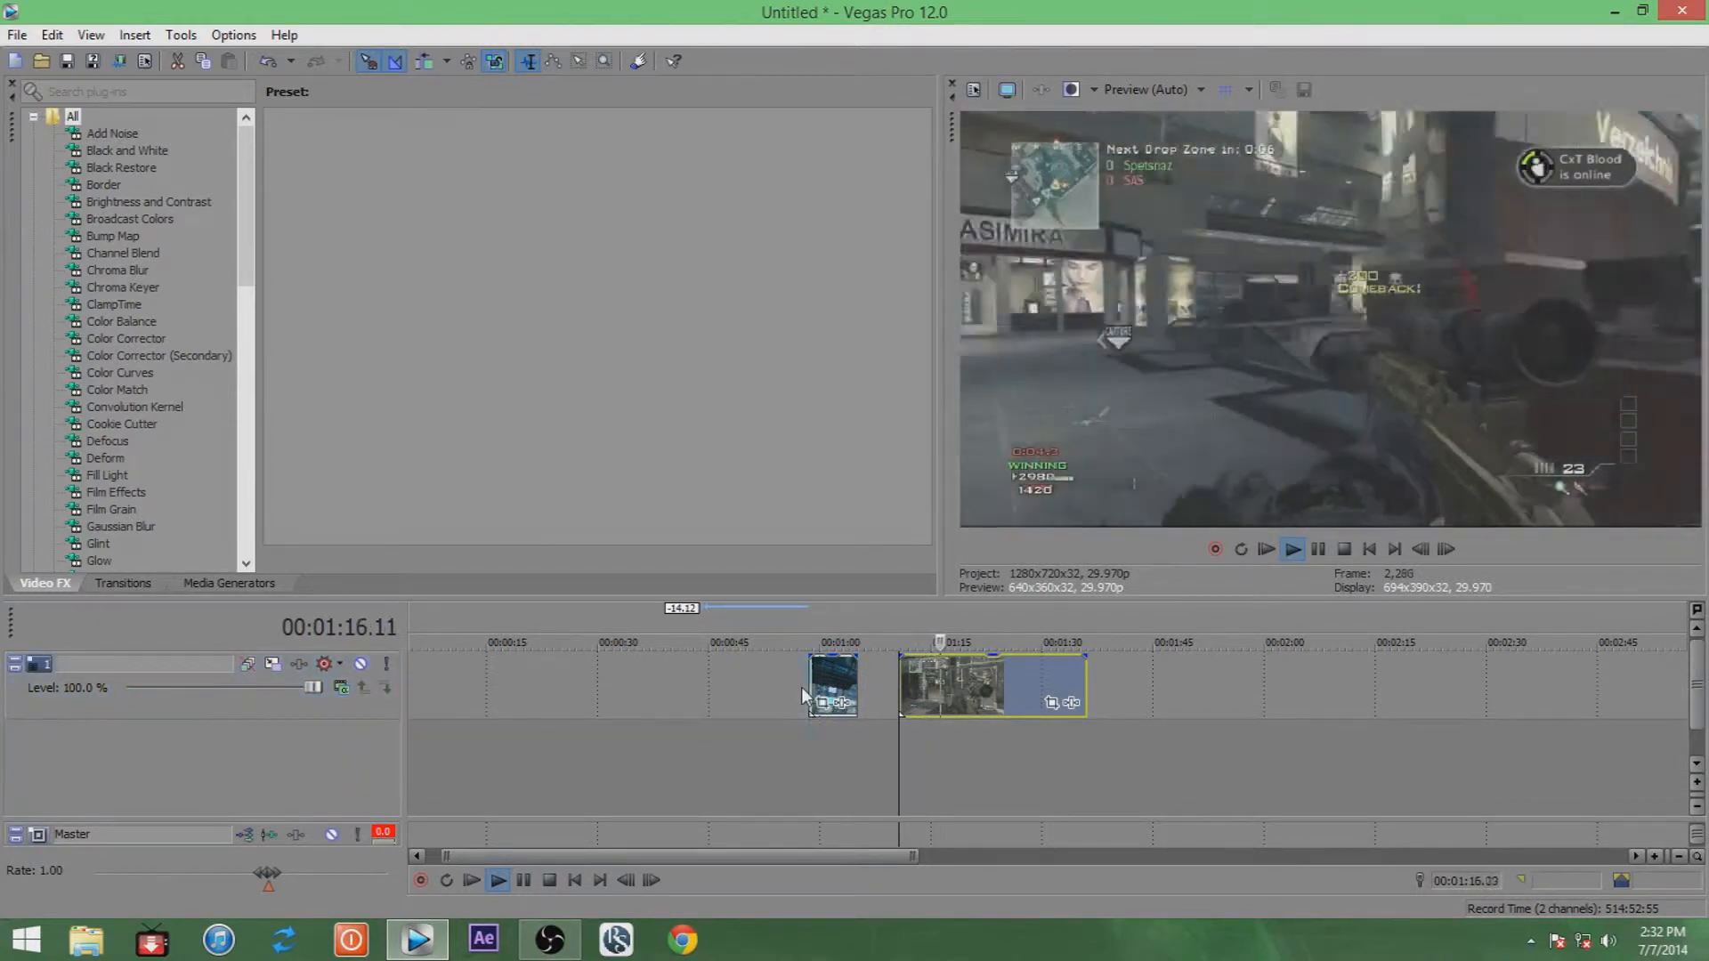
click(802, 687)
key(space)
Insert a new video track above the track holding the clips.
click(734, 692)
right_click(733, 692)
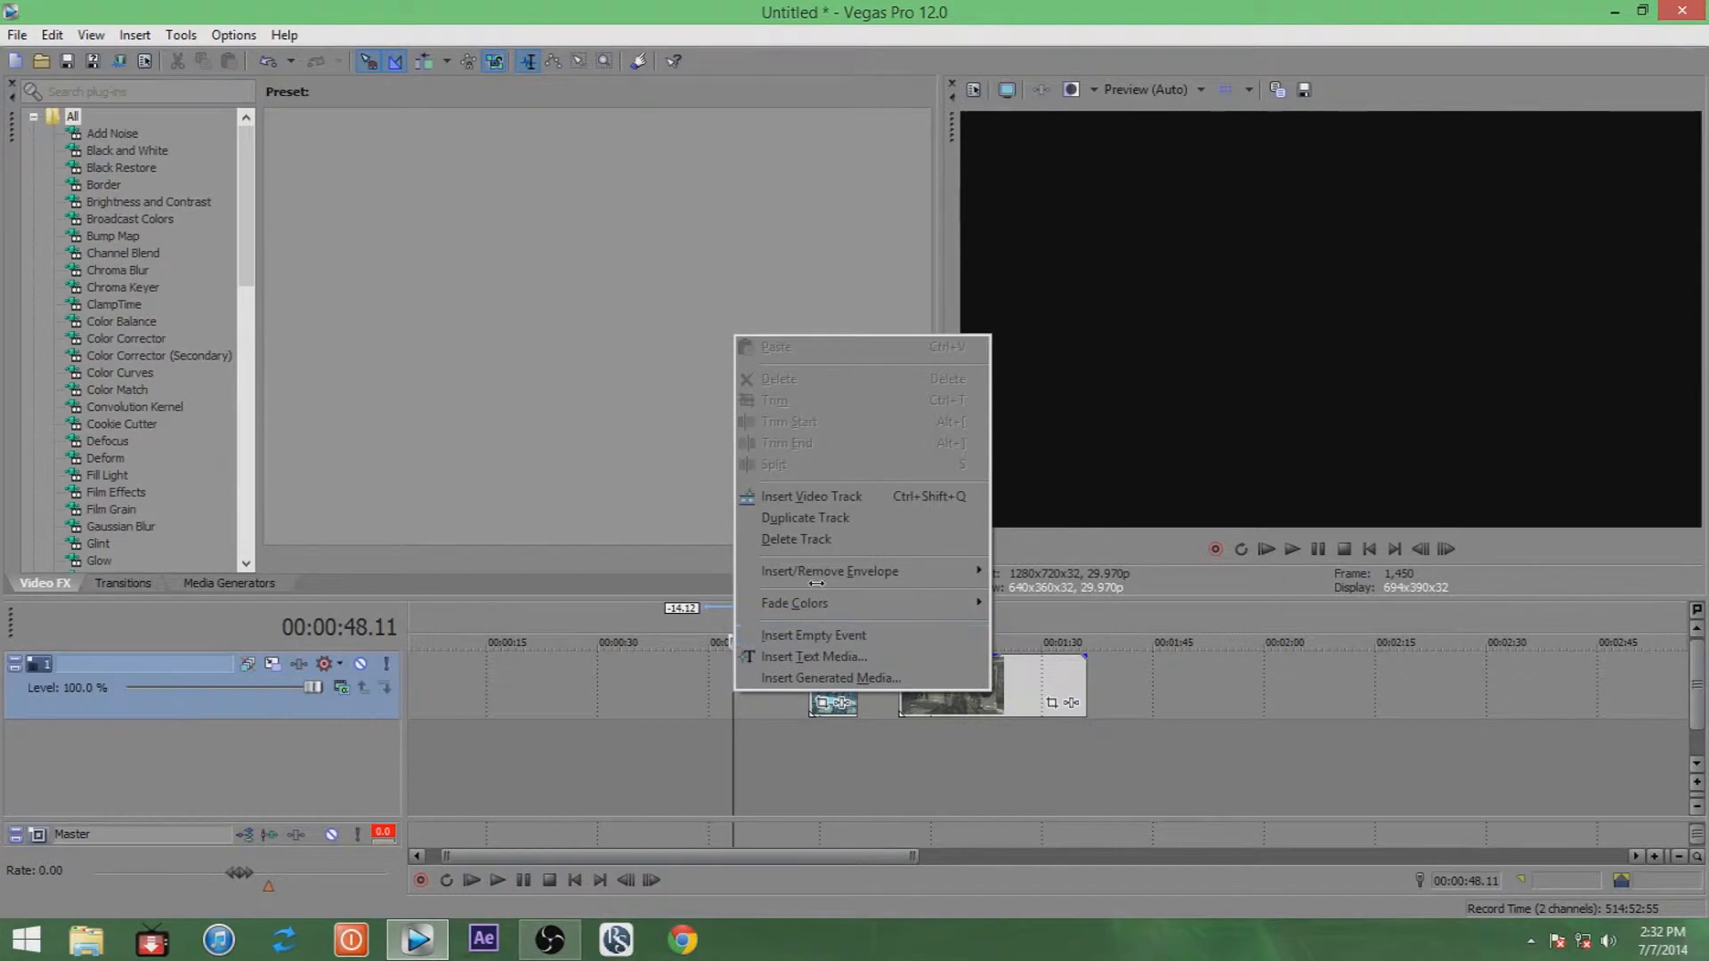
click(805, 495)
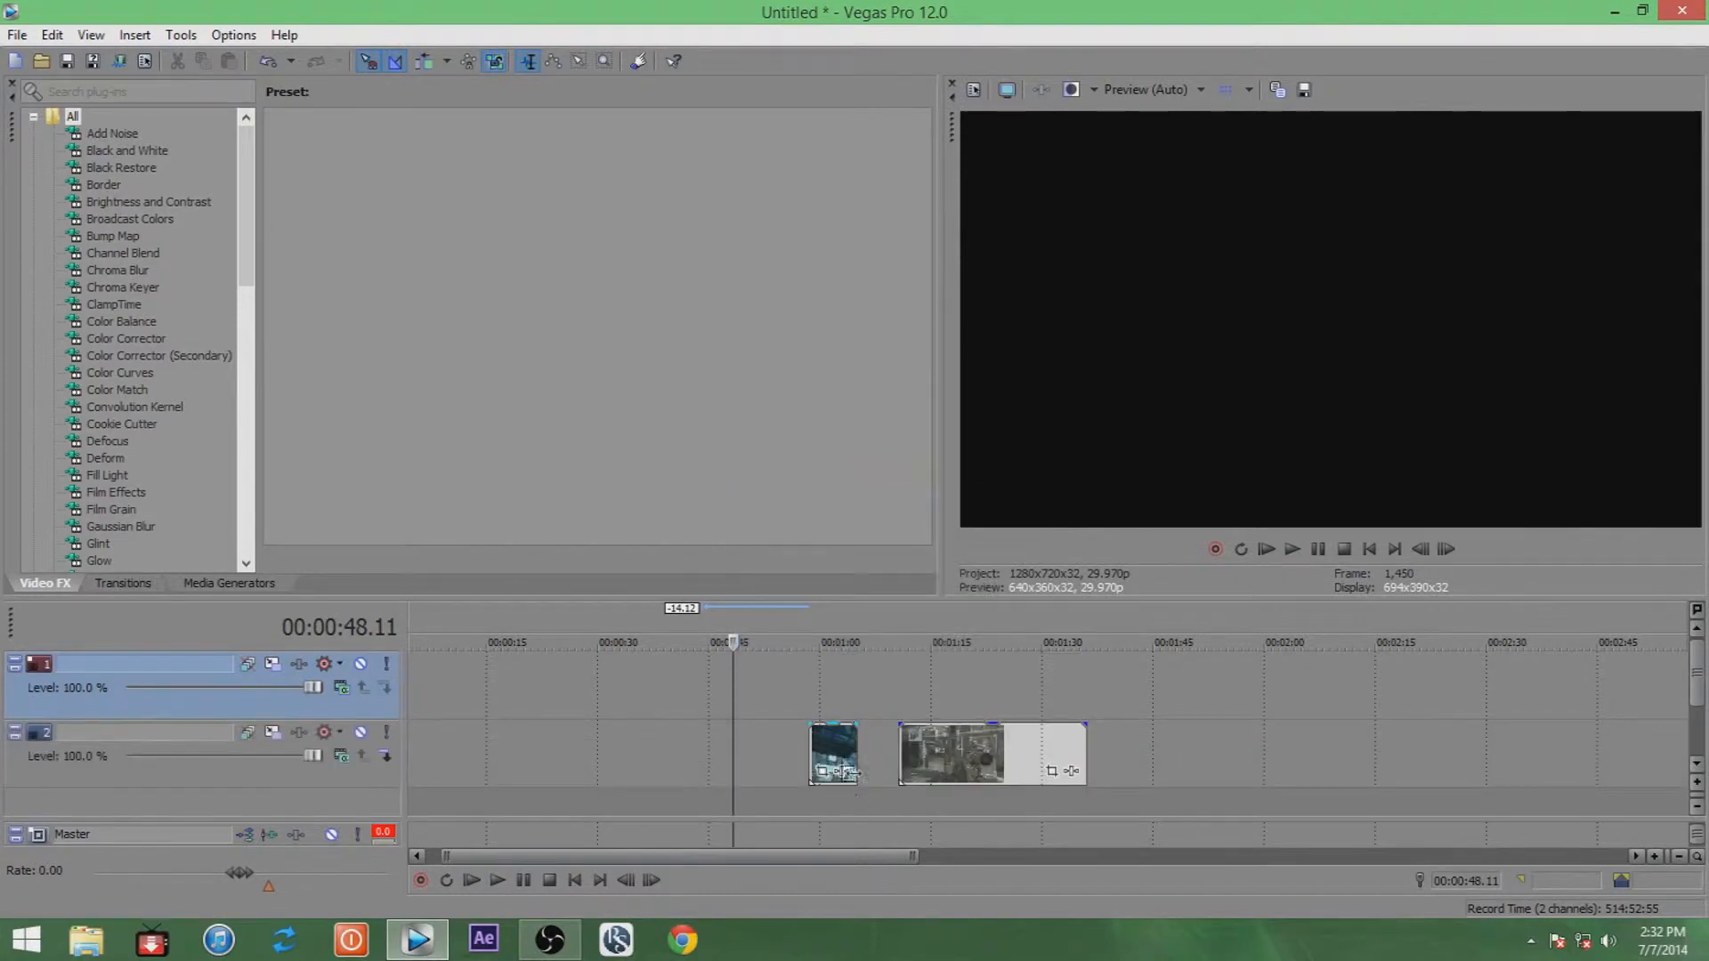
Put the cinematic clip on the upper video track with the gameplay clip beneath it, both starting at about 00:01:00.06.
drag(841, 669, 842, 671)
drag(955, 767, 886, 765)
click(833, 677)
click(821, 676)
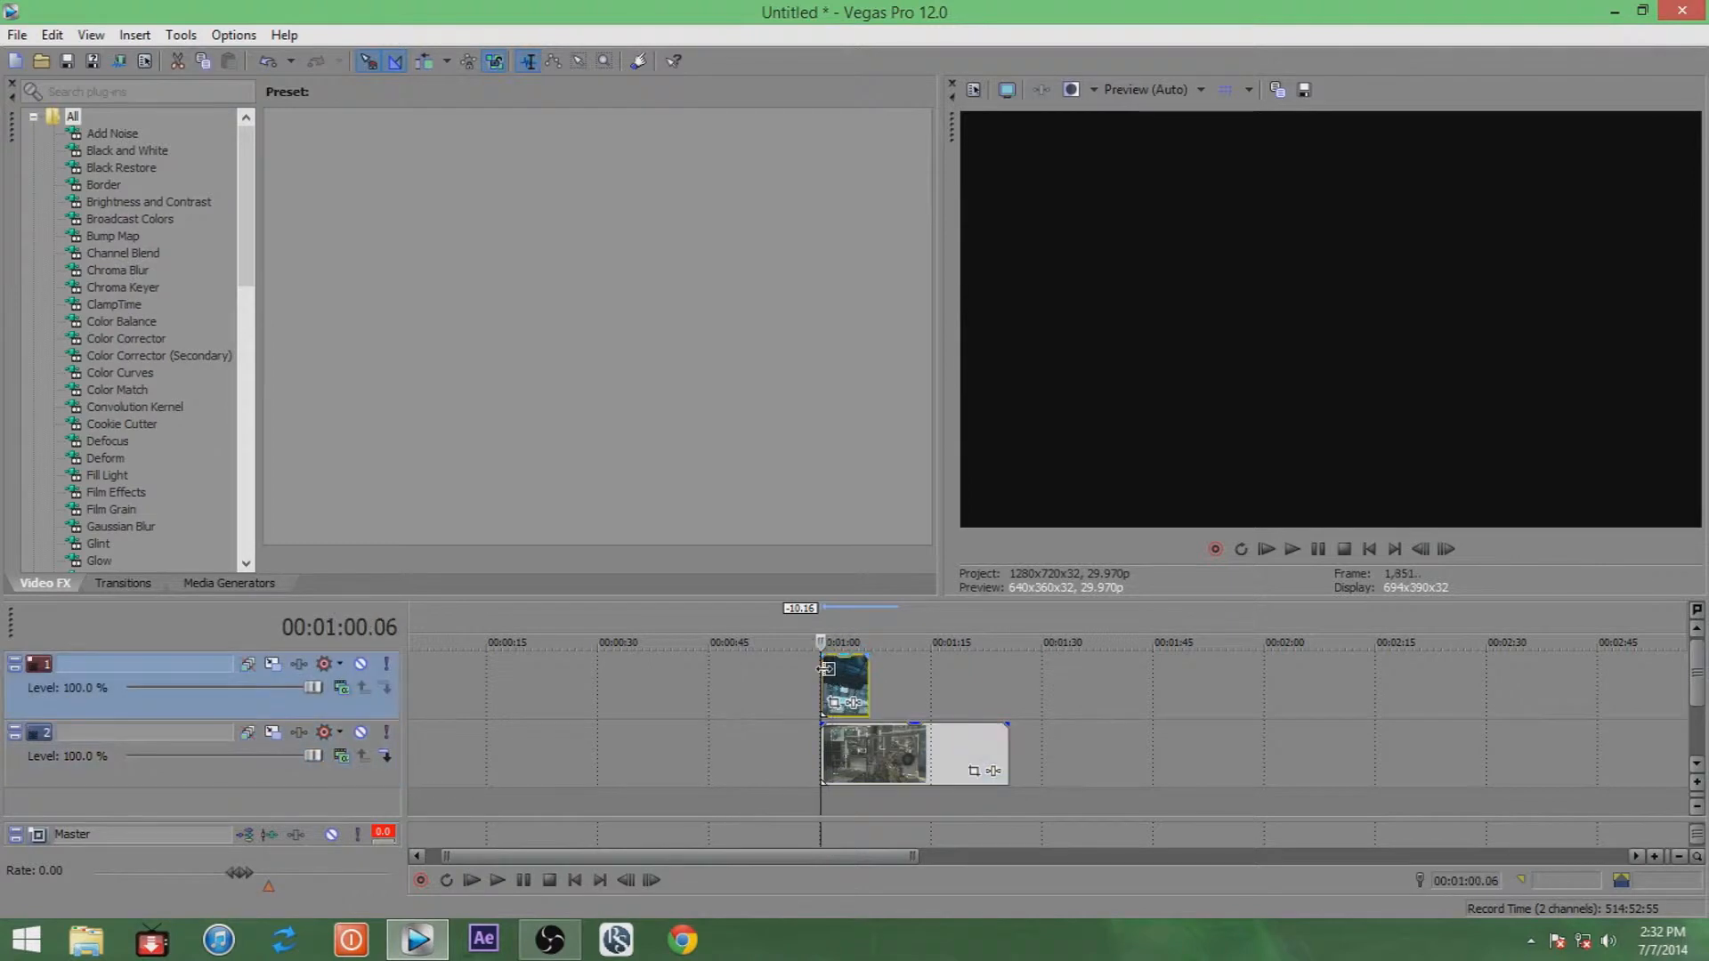
key(space)
key(space)
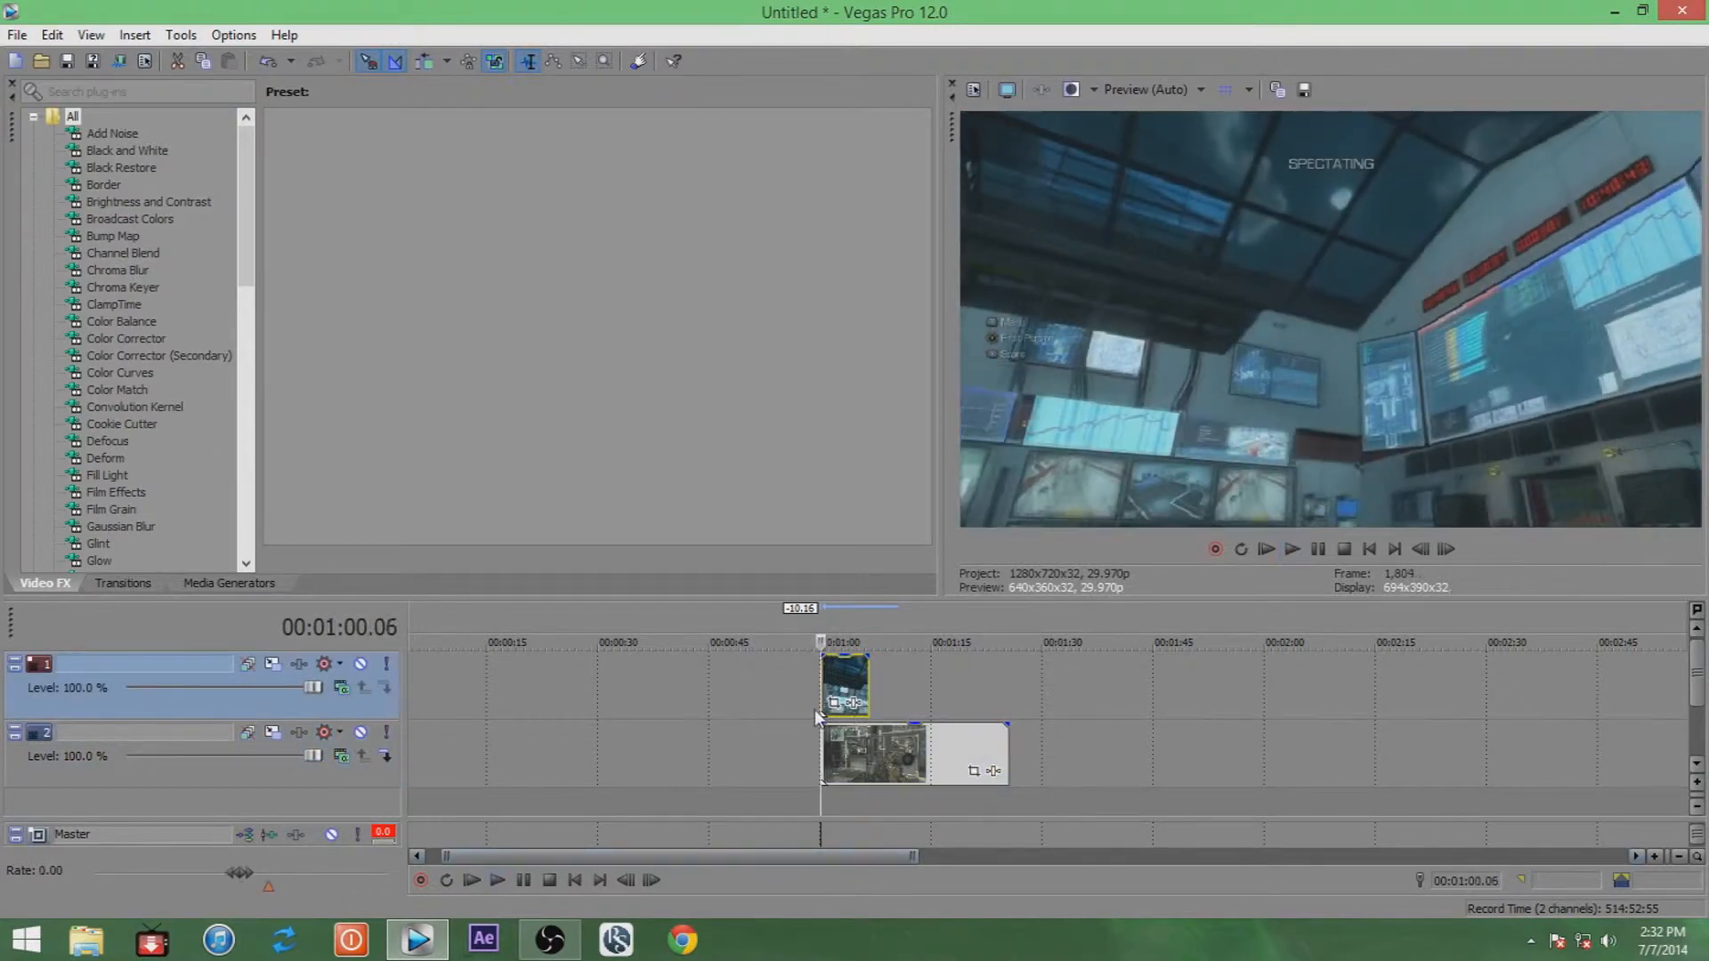
Open Event Pan/Crop for the cinematic clip and set the playhead to the clip's start.
click(765, 696)
click(838, 698)
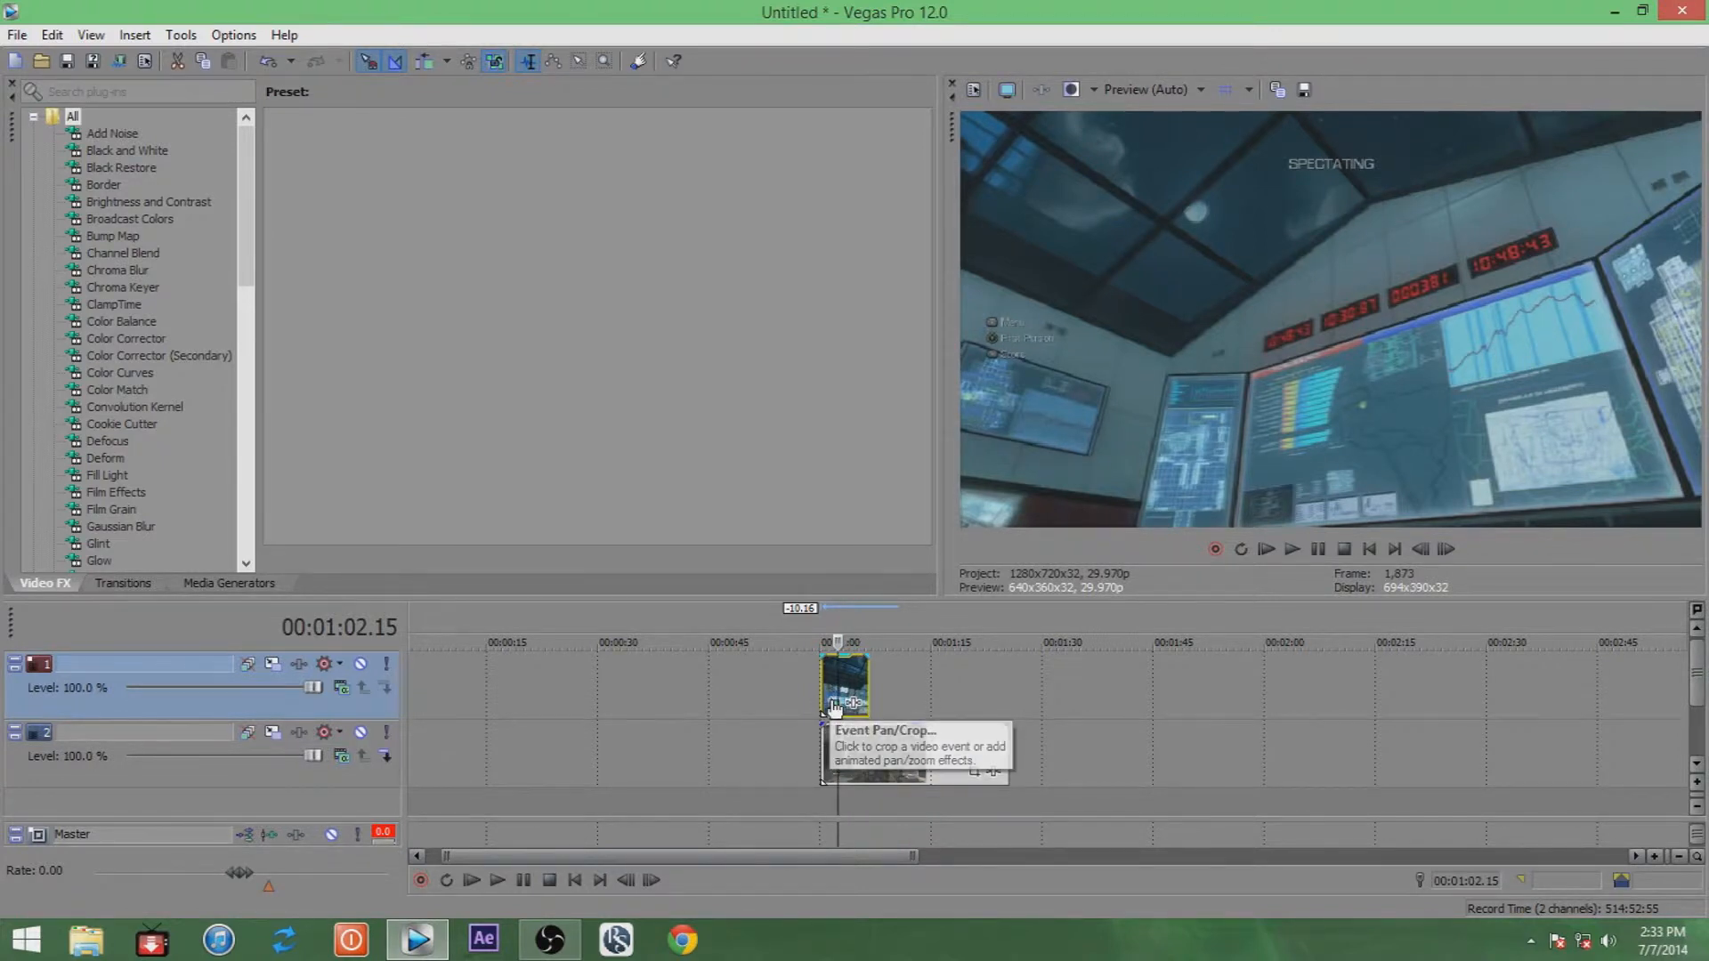
click(833, 710)
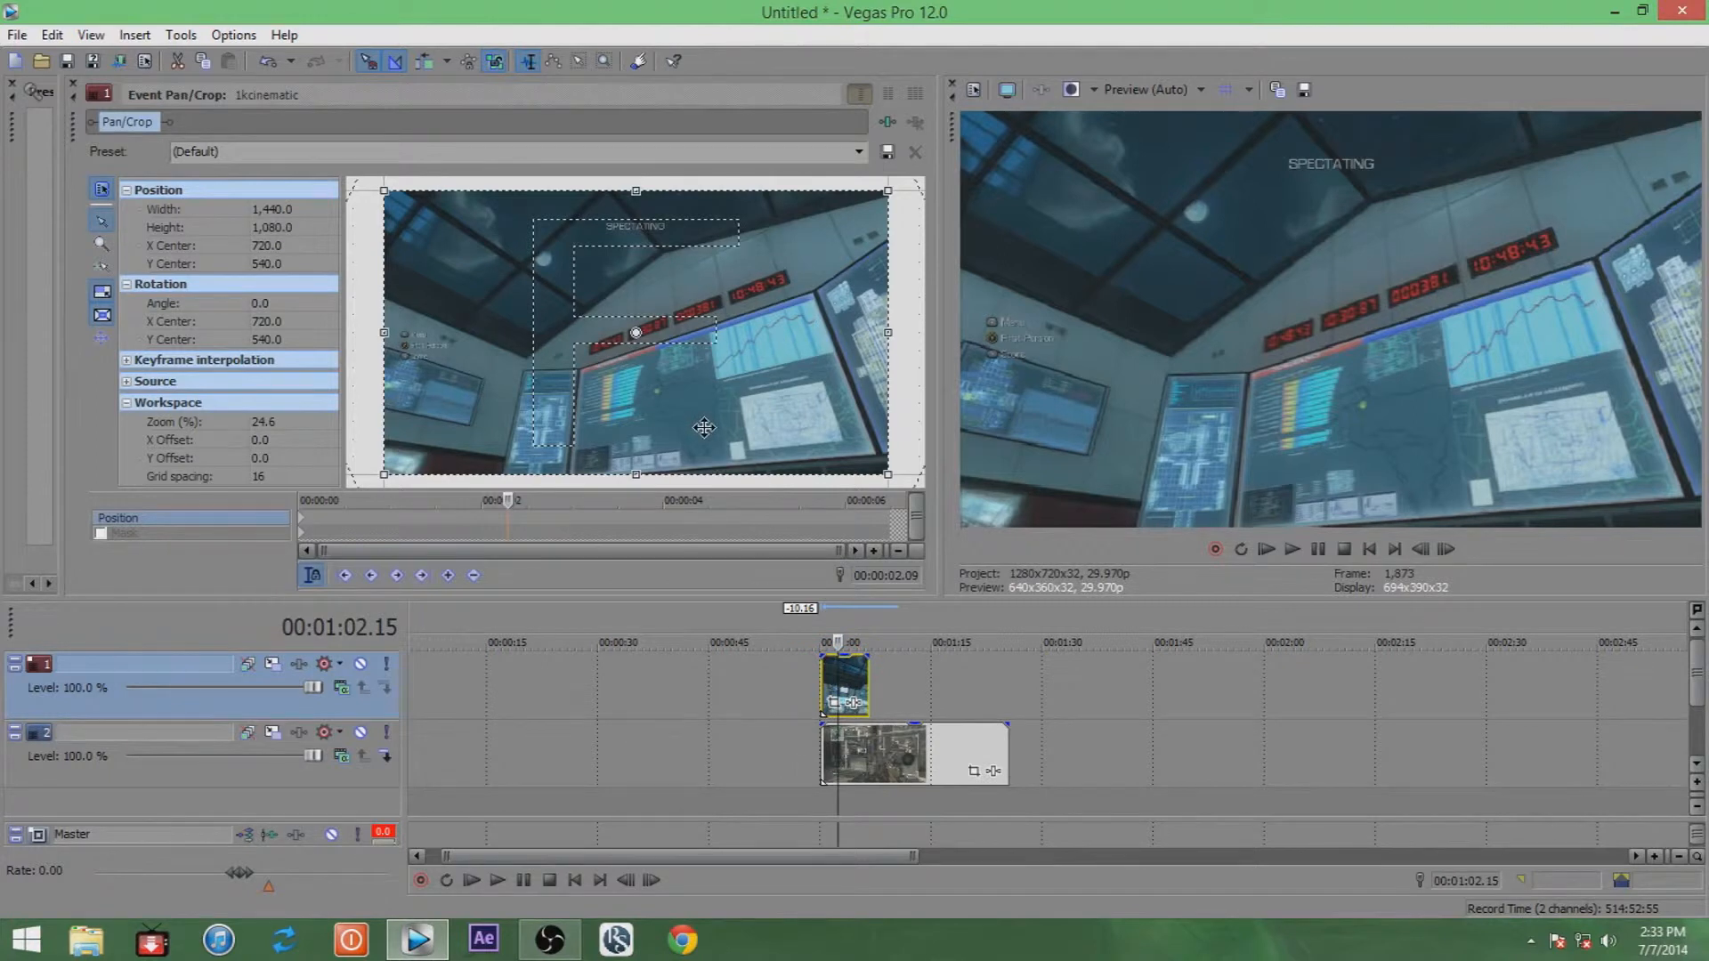
scroll(719, 440, down, 1)
scroll(726, 425, up, 1)
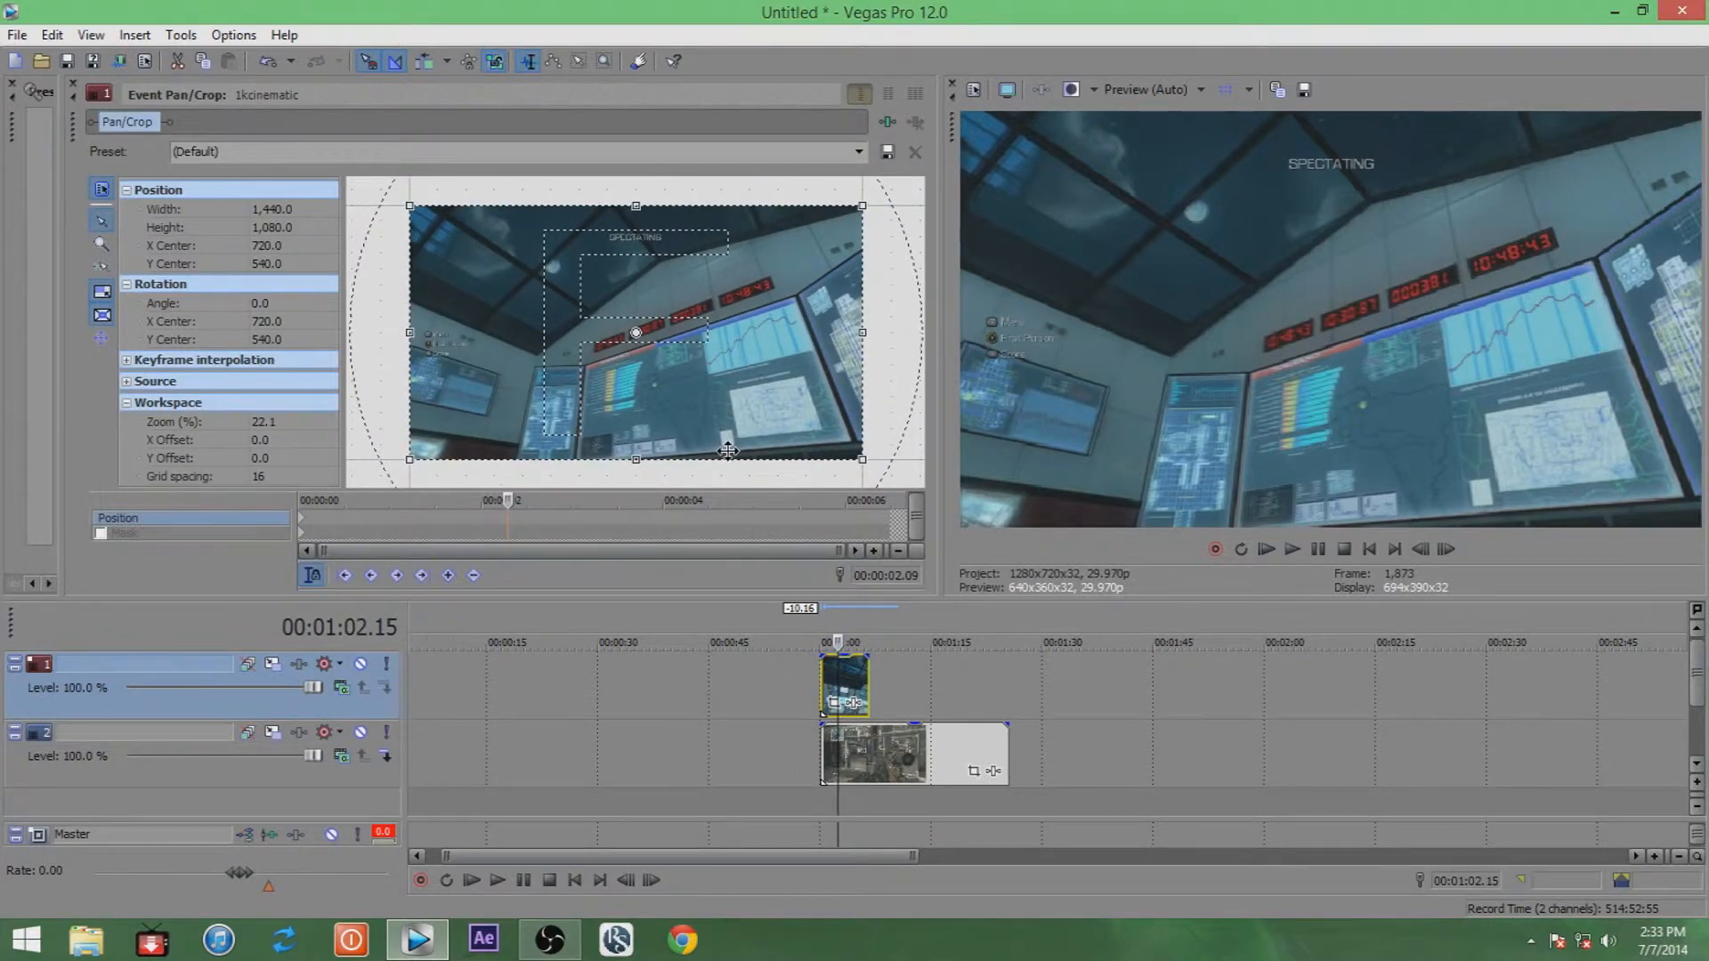
click(816, 680)
drag(730, 344, 819, 343)
right_click(823, 352)
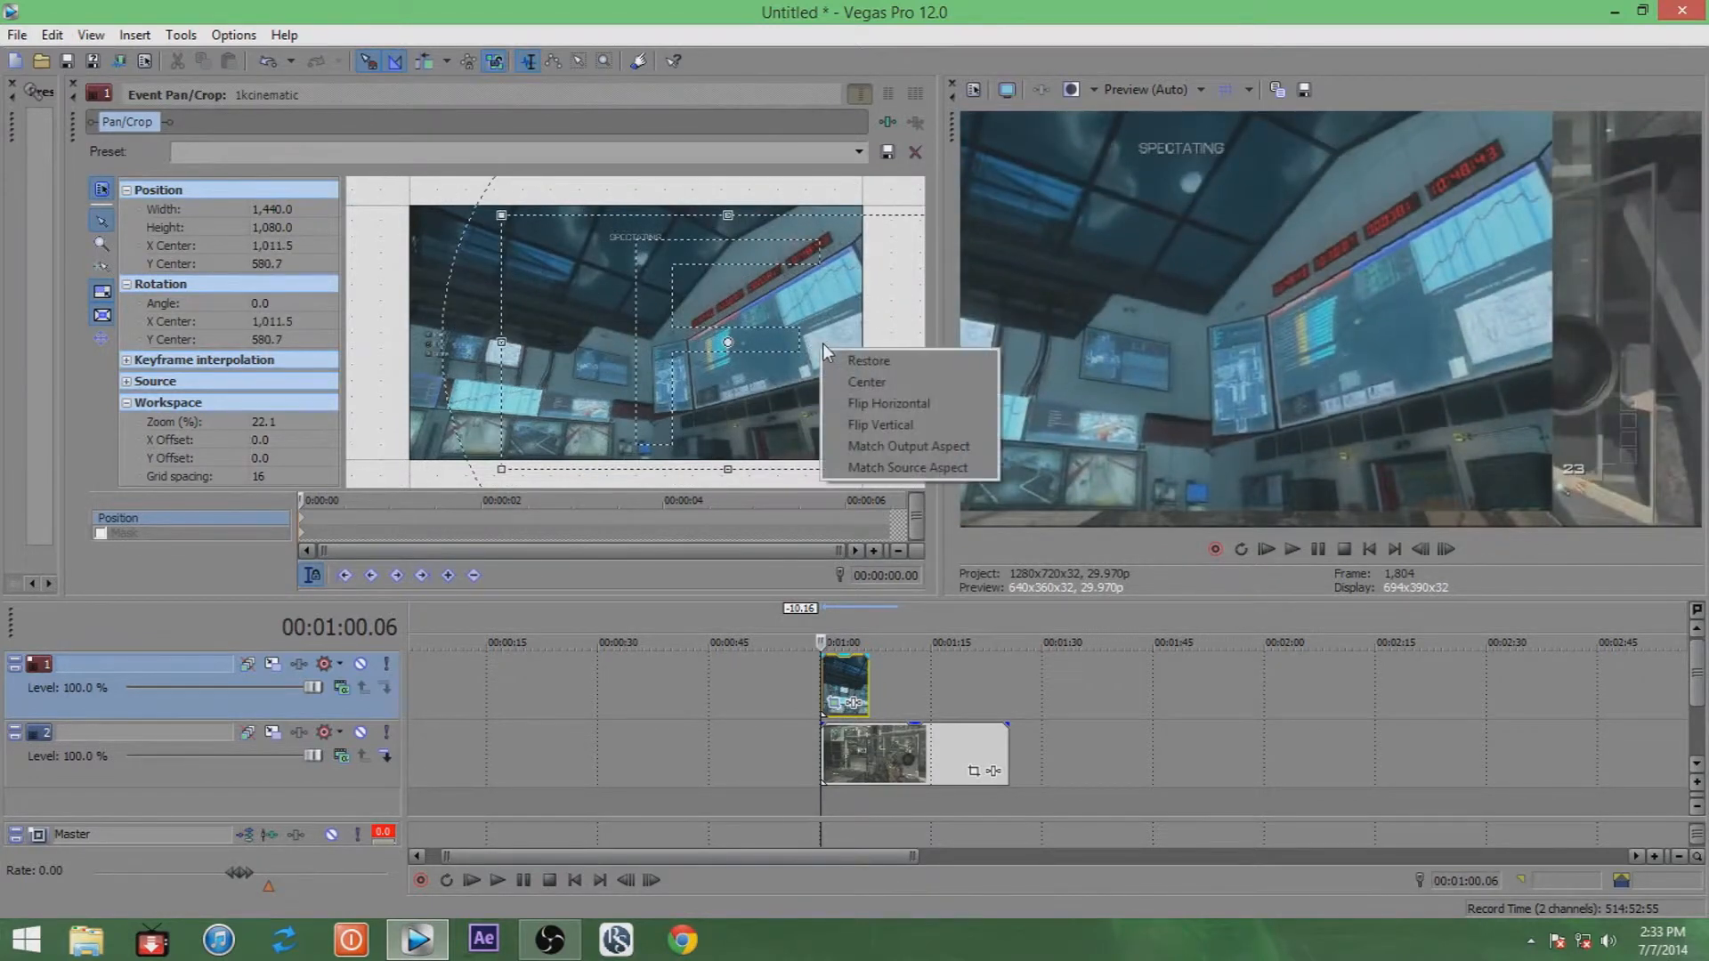
click(881, 361)
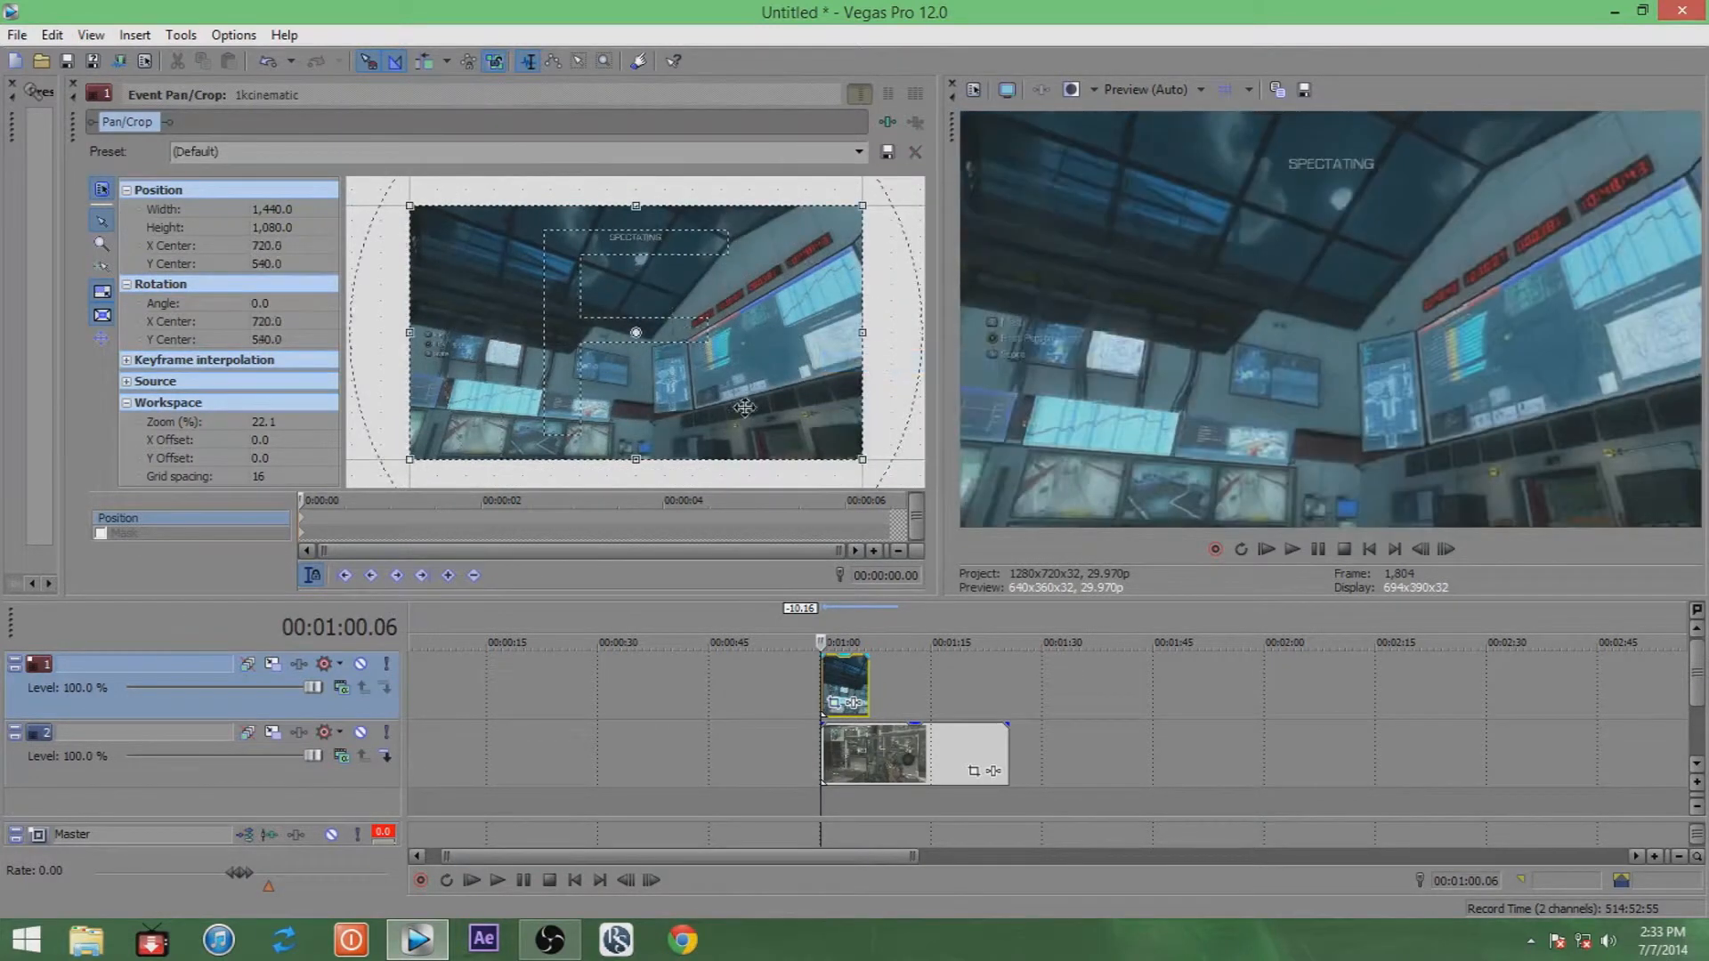
Enable the mask for the cinematic clip in Event Pan/Crop.
click(126, 532)
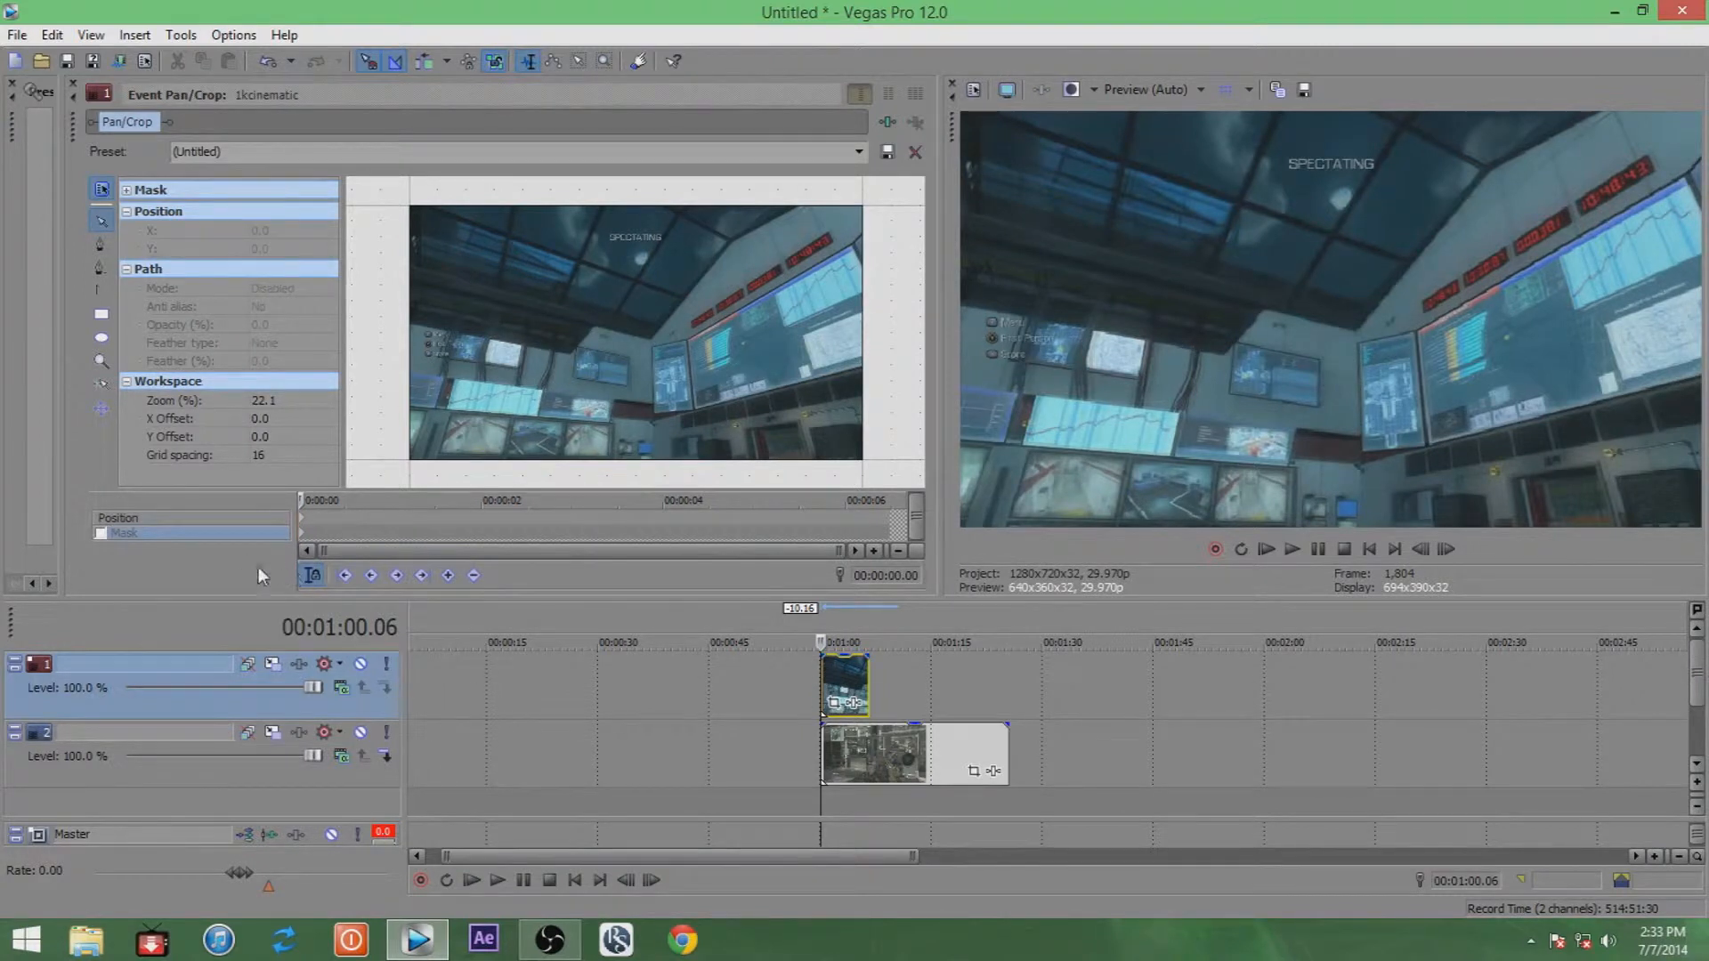
click(99, 532)
click(100, 244)
Draw a closed mask with the Anchor Creation tool along the edges of the large wall screen in the cinematic clip.
scroll(781, 393, up, 3)
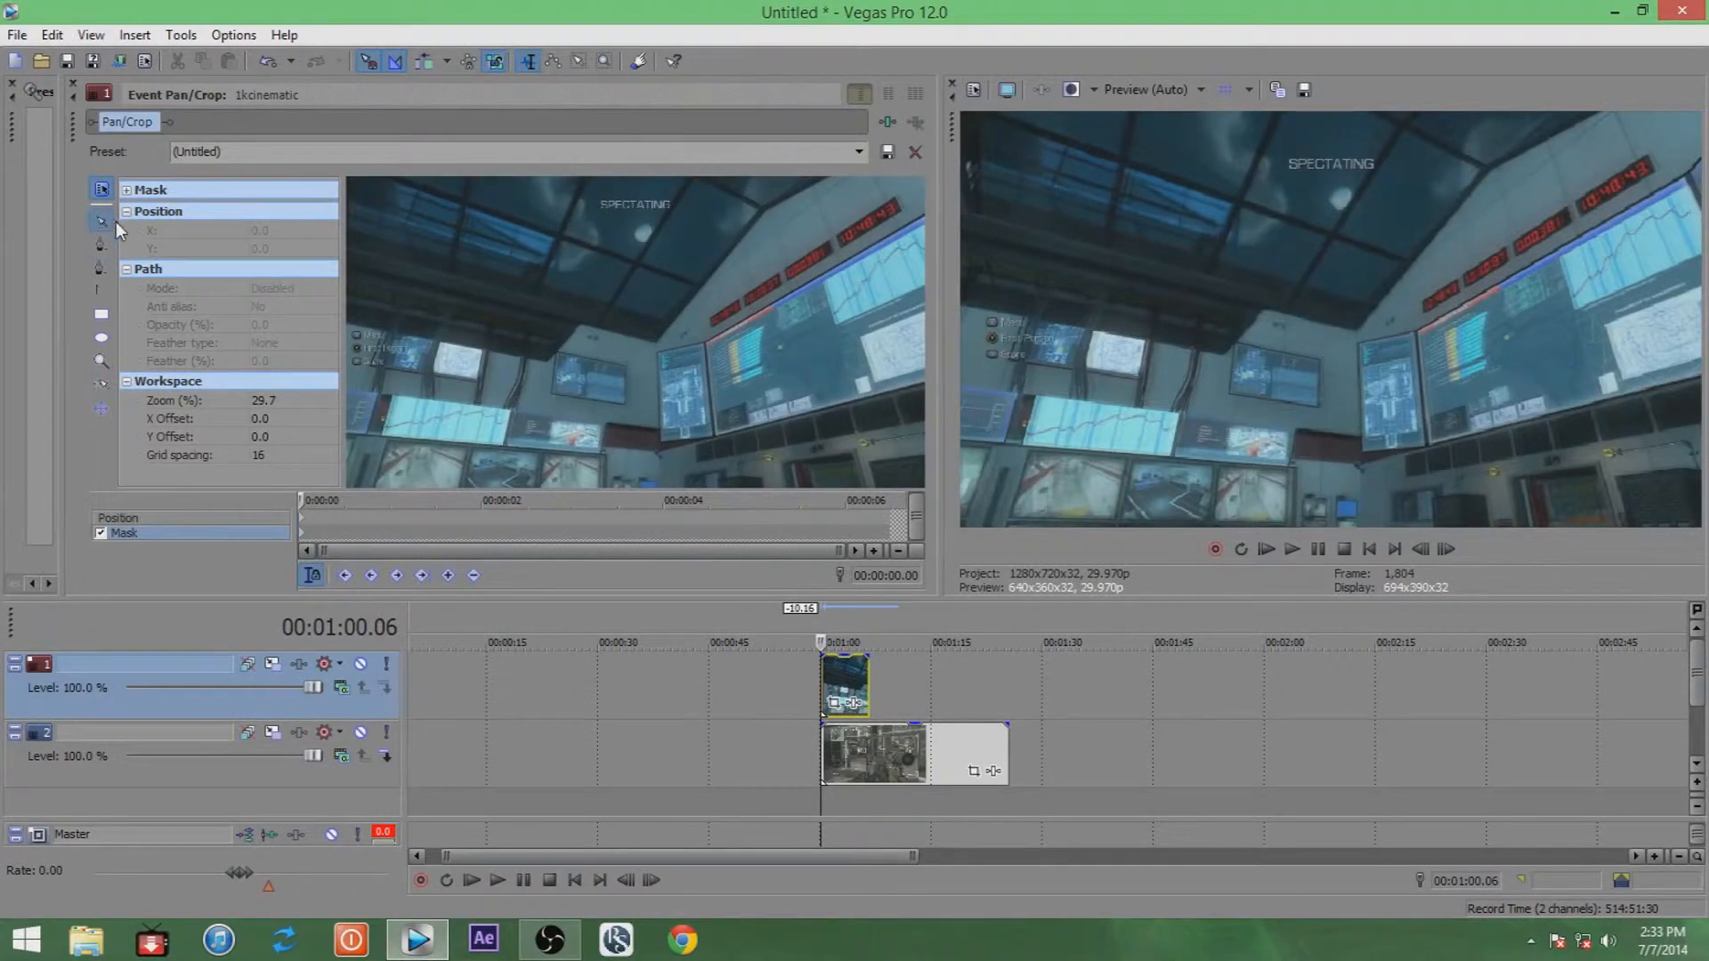
drag(745, 269, 524, 258)
scroll(616, 332, up, 3)
drag(669, 287, 577, 288)
scroll(581, 267, down, 1)
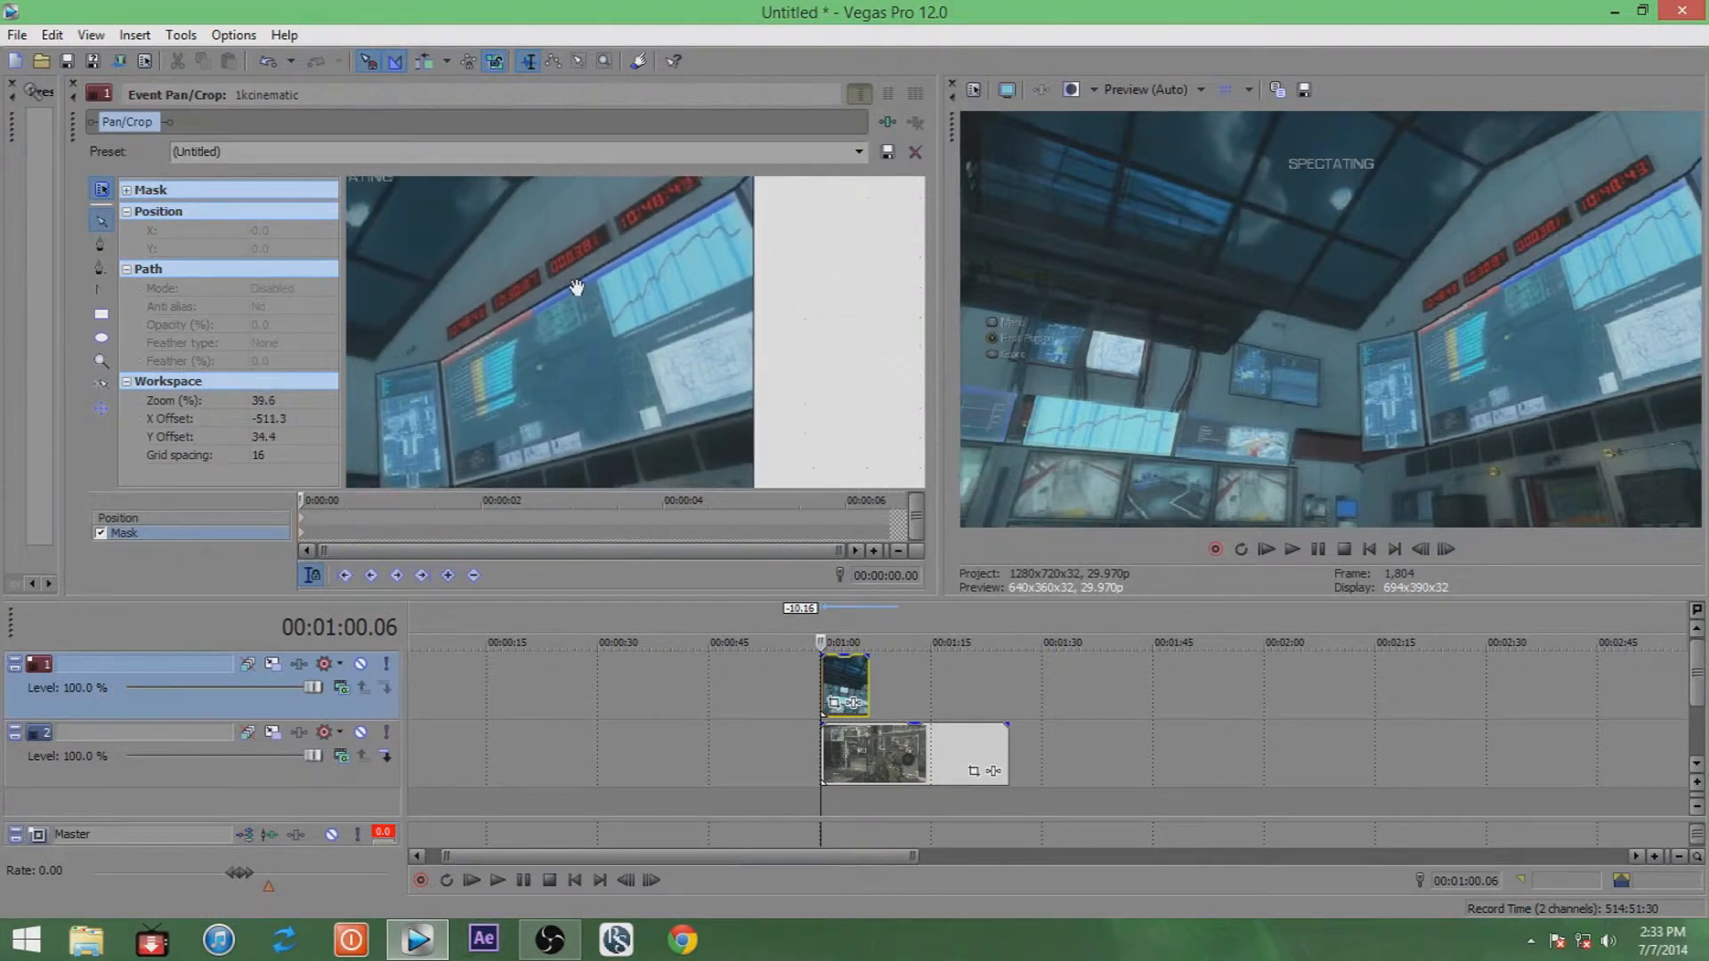
scroll(618, 301, down, 1)
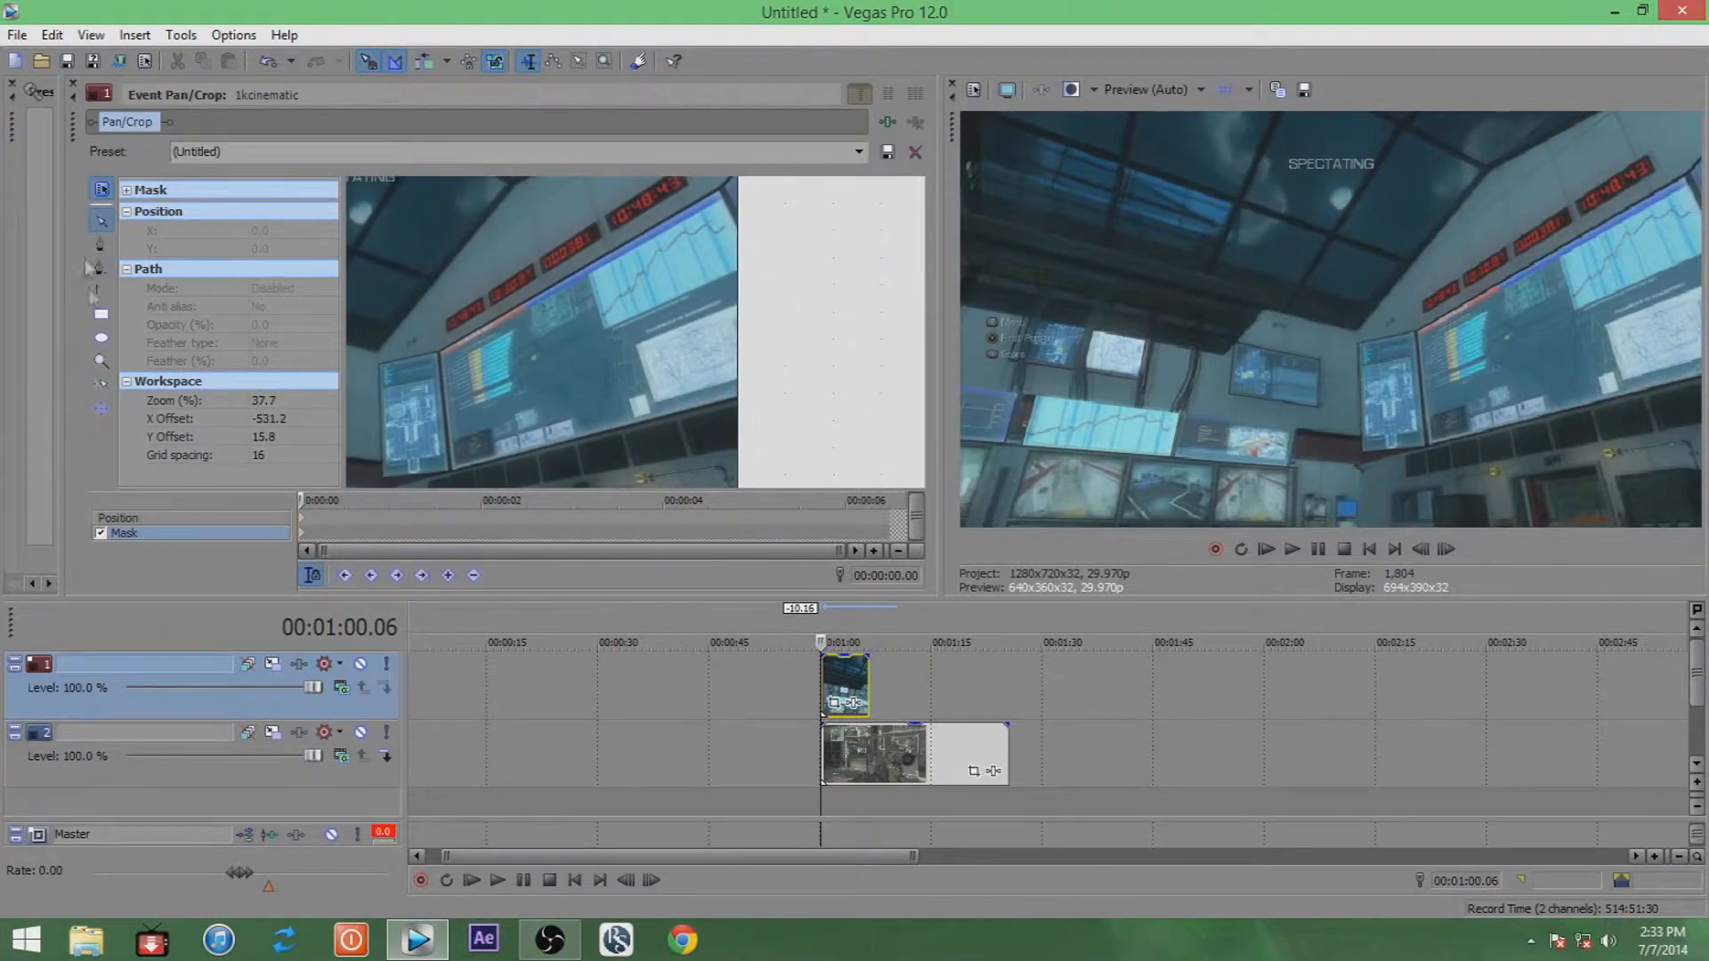
click(101, 242)
click(440, 355)
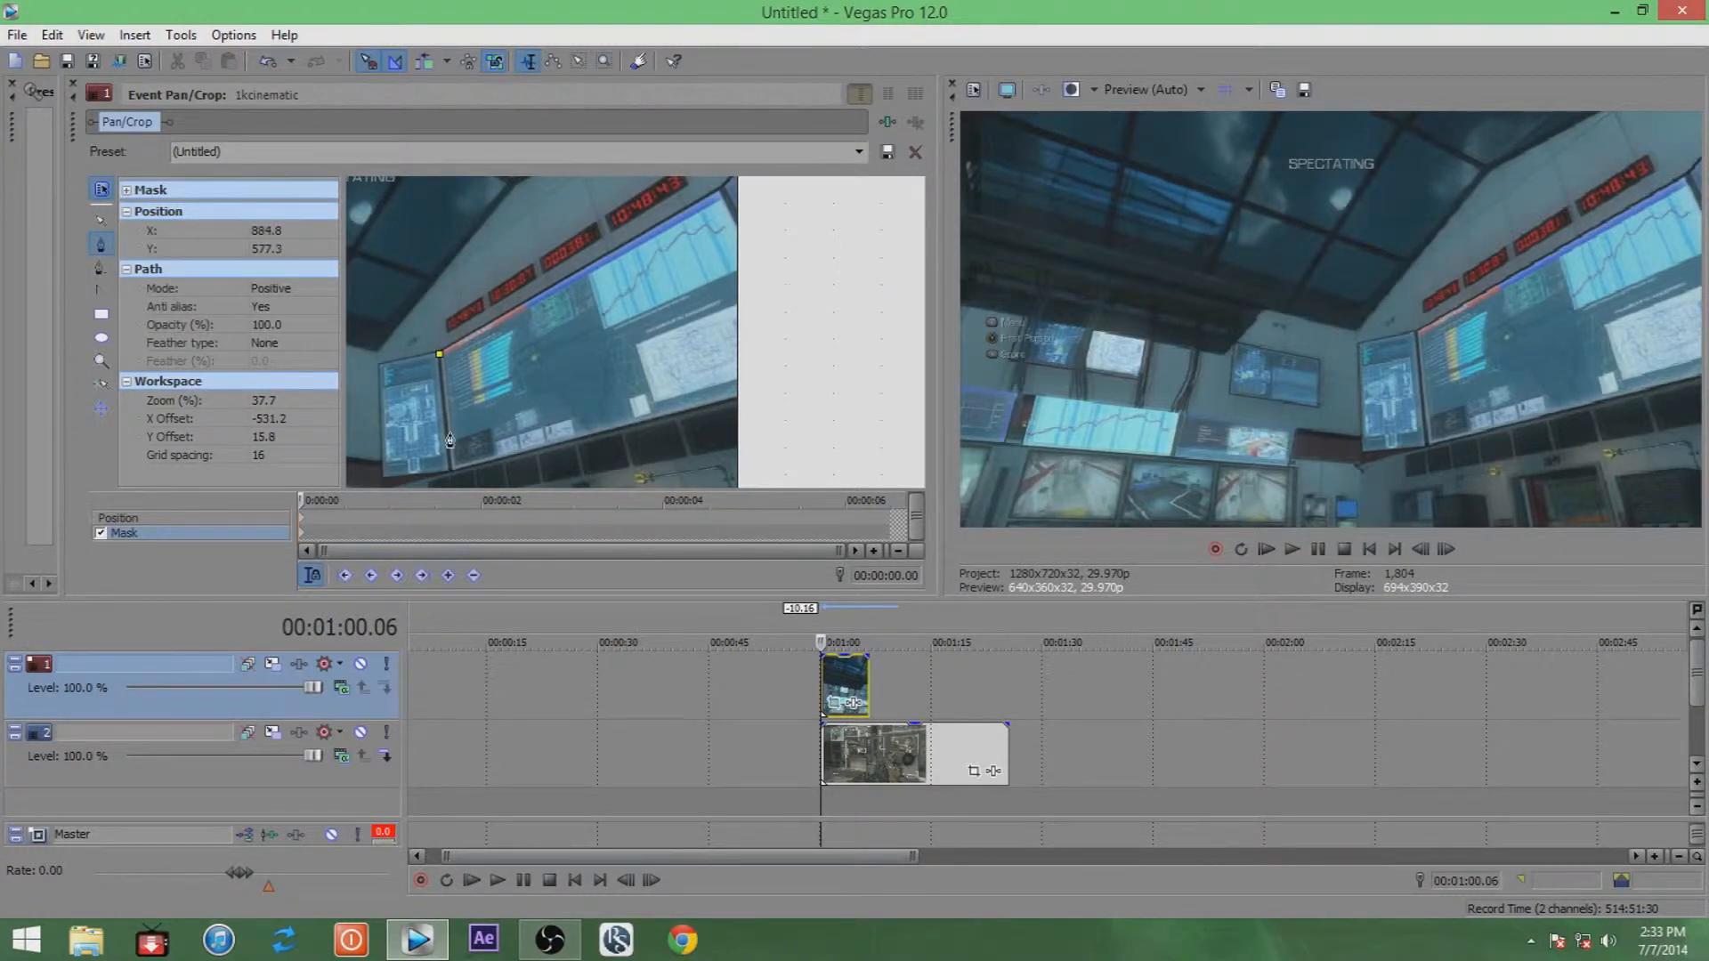
click(452, 471)
click(741, 399)
click(723, 188)
click(439, 356)
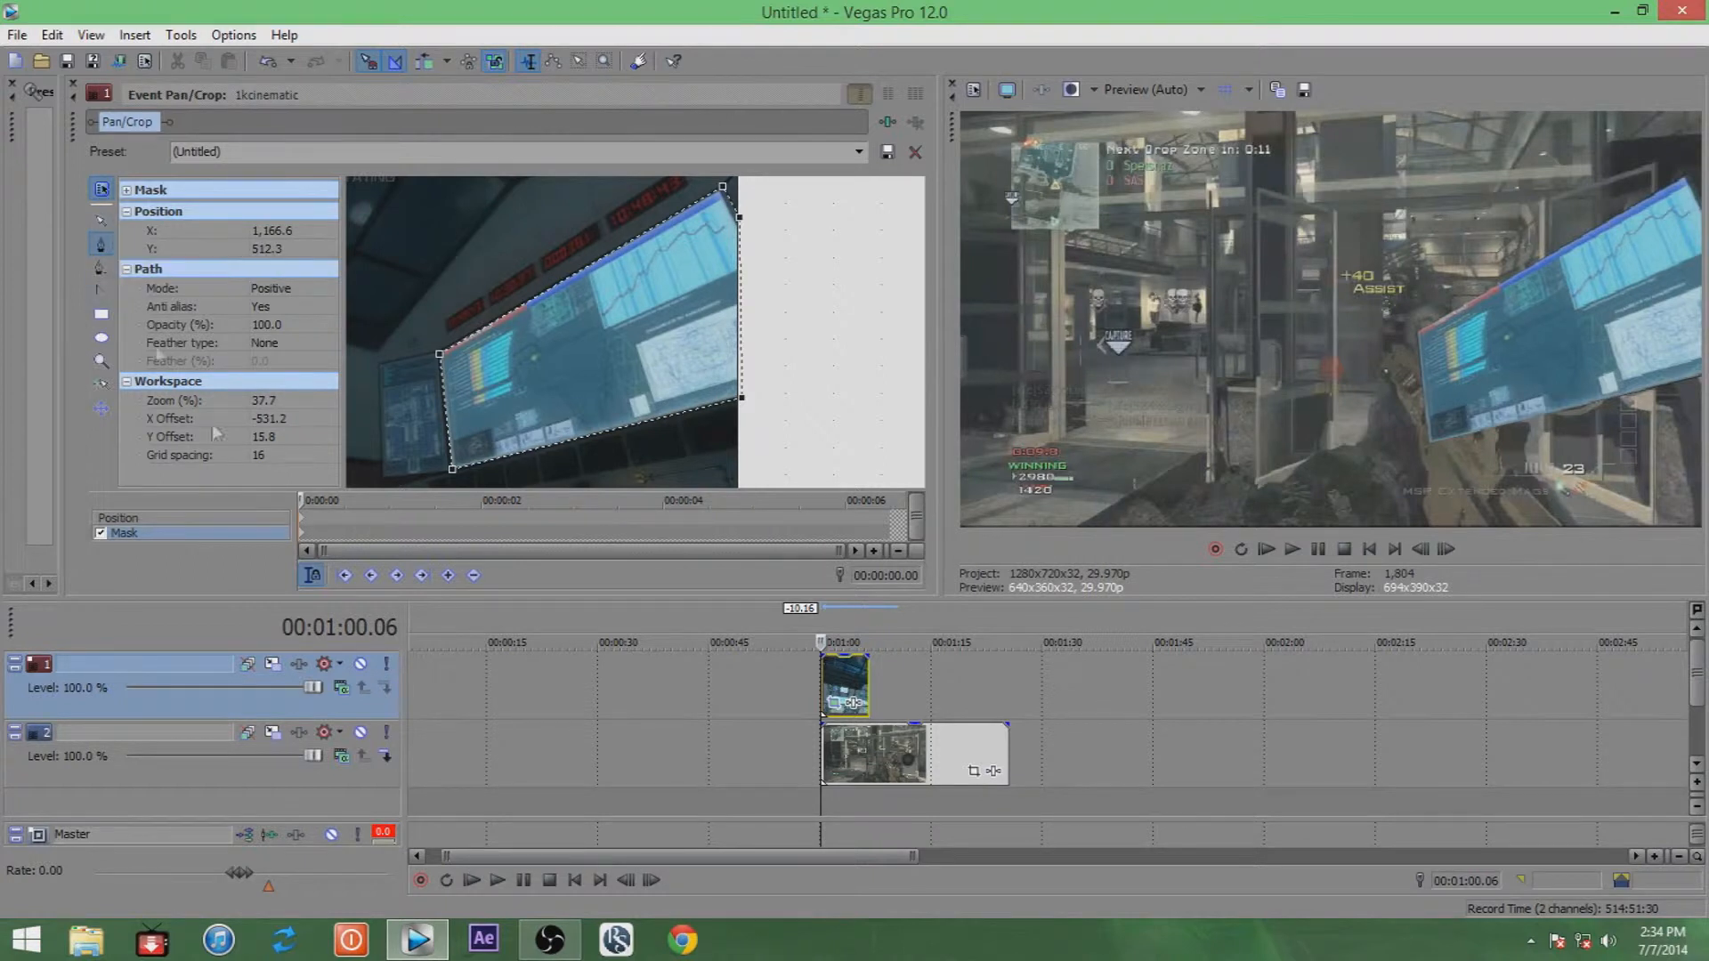
Set the mask path's mode to Negative, its feather type to Both and its feather to 1.0%.
click(279, 292)
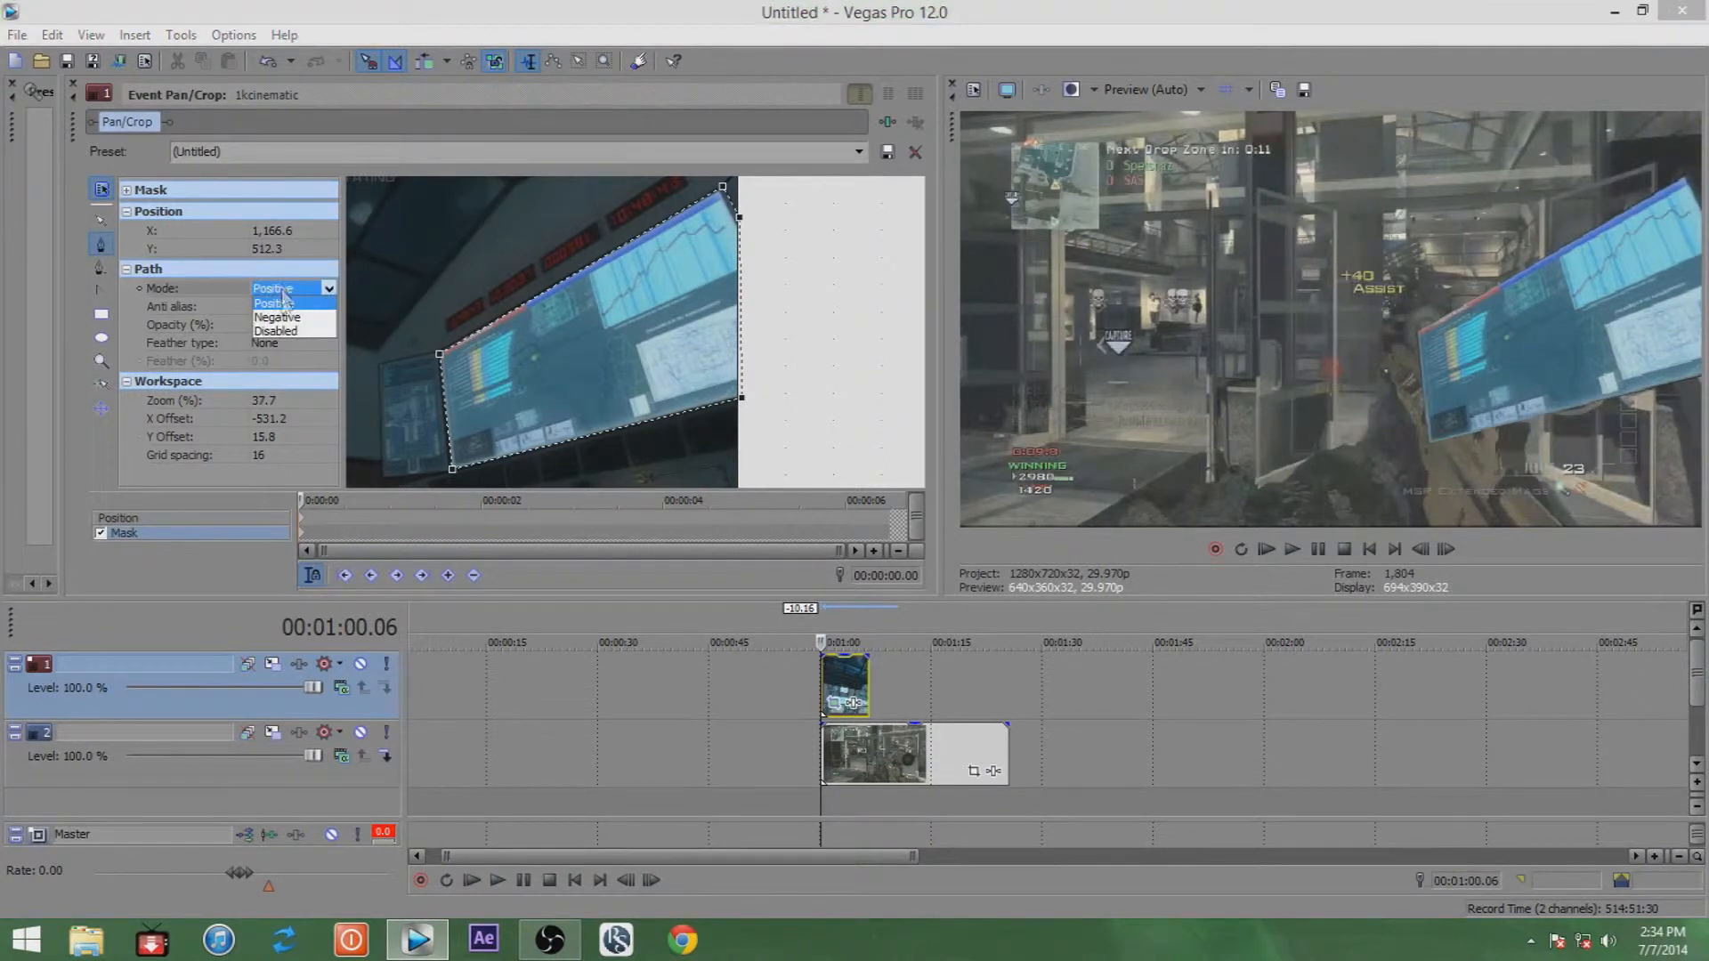
click(278, 317)
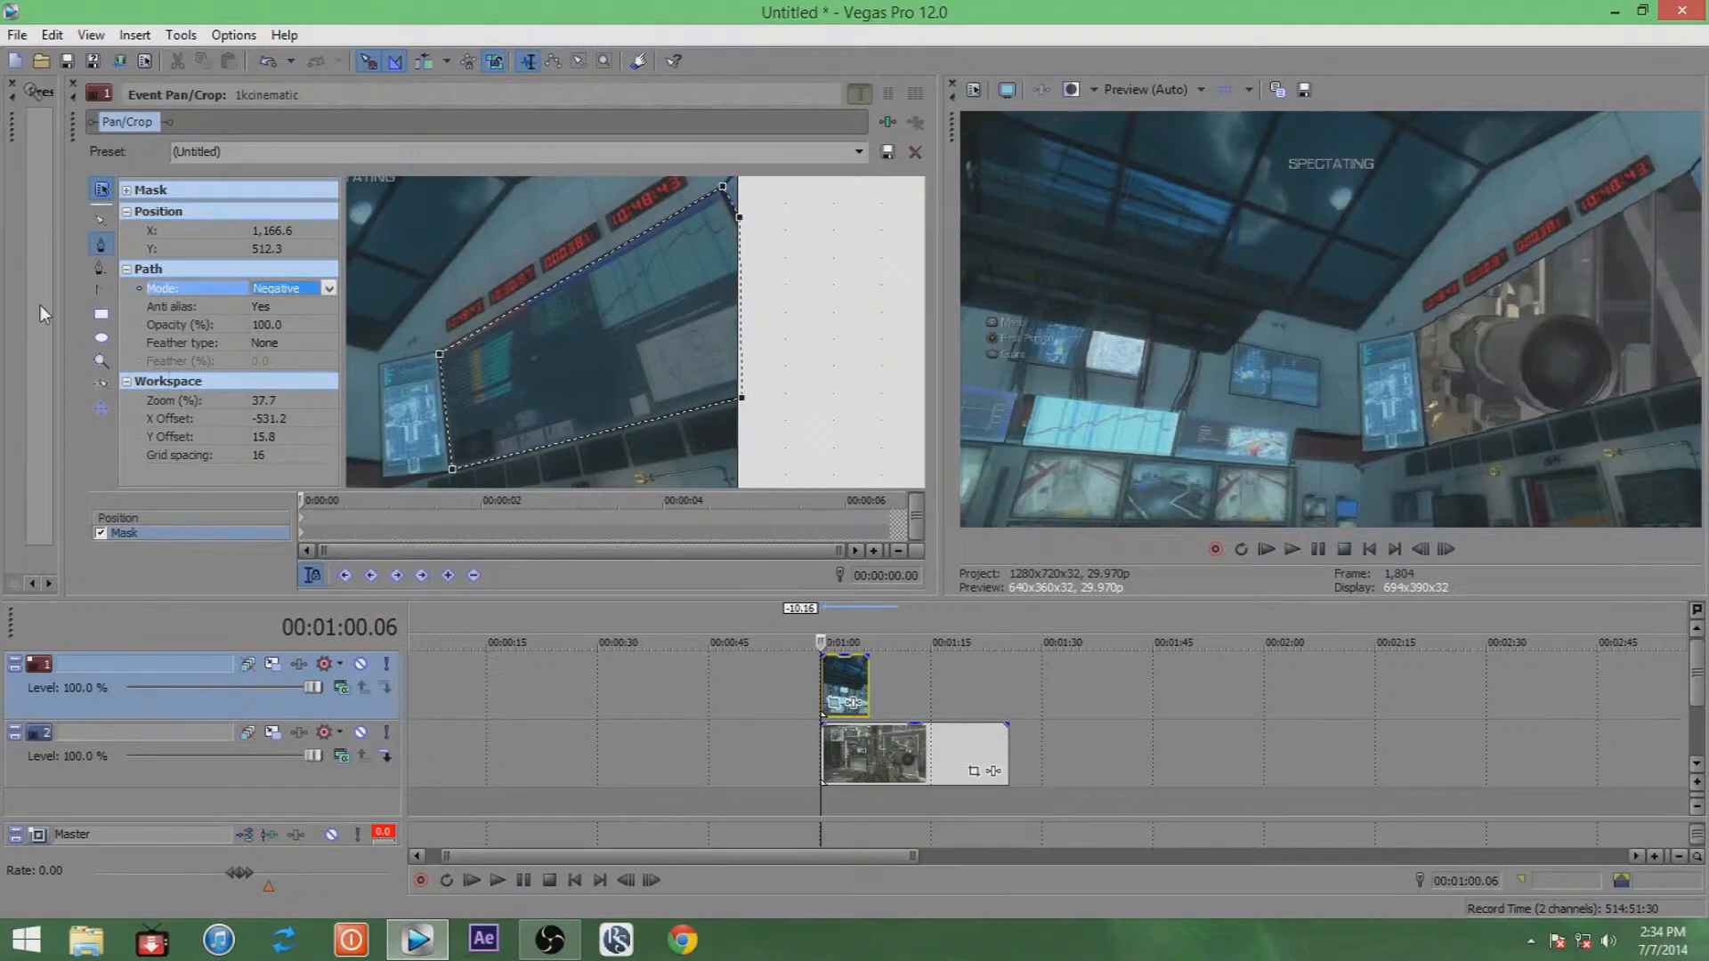
click(273, 346)
click(272, 387)
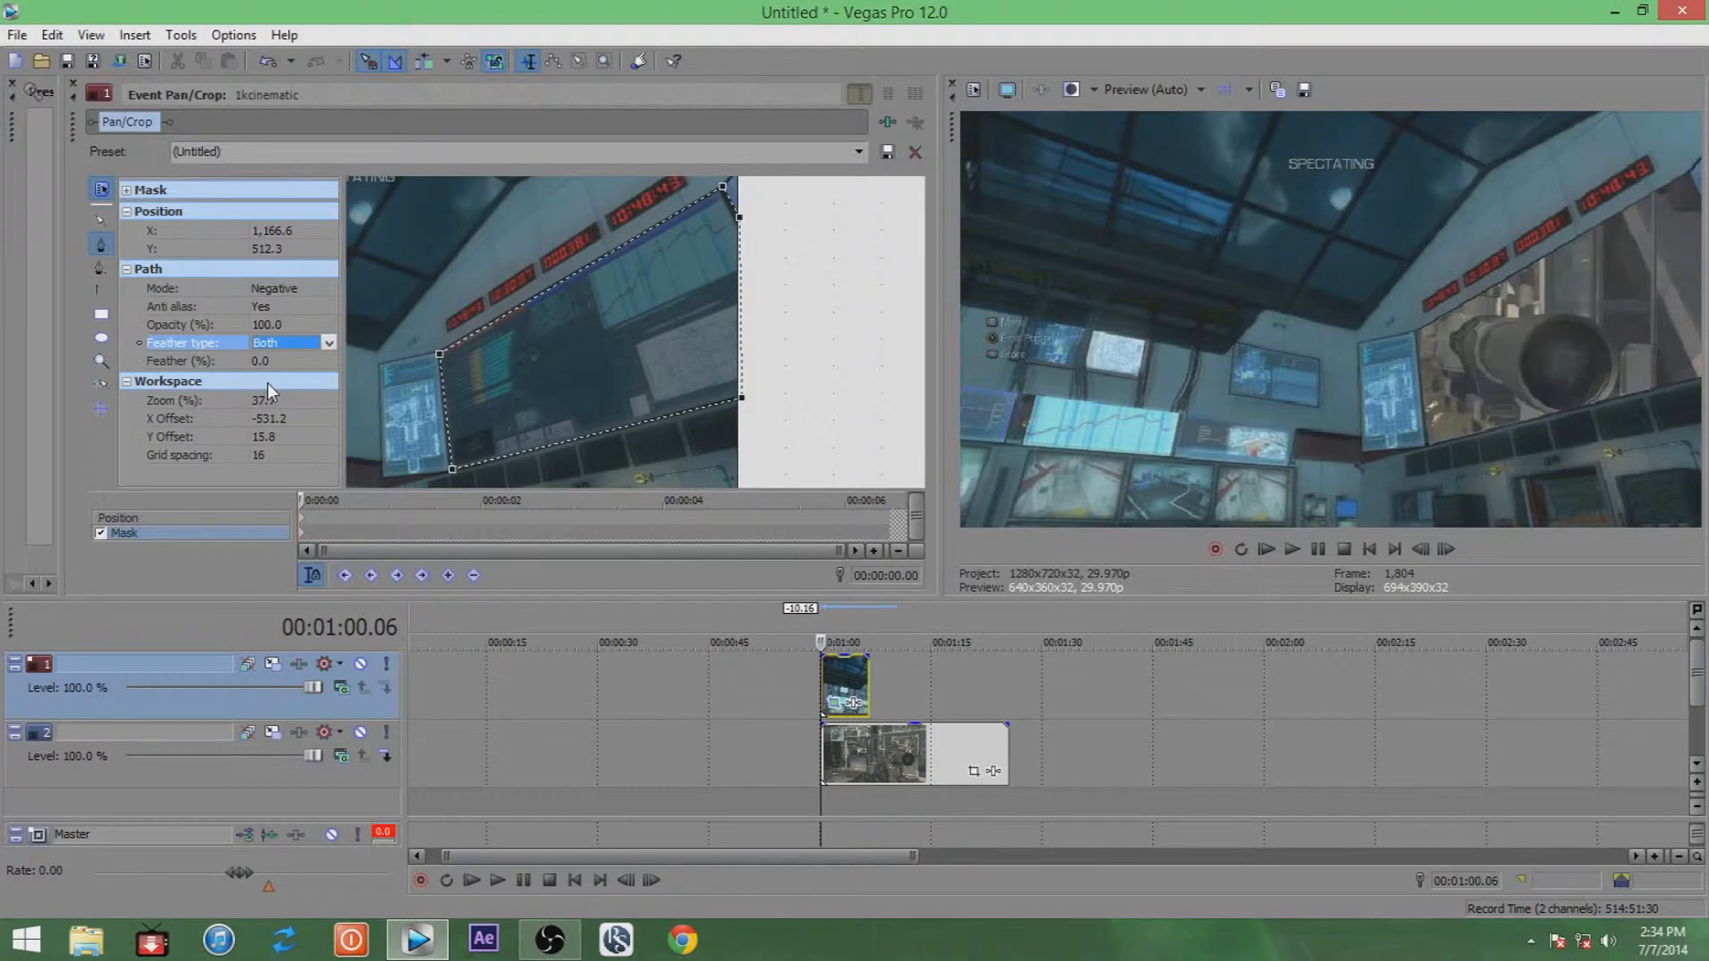
click(265, 358)
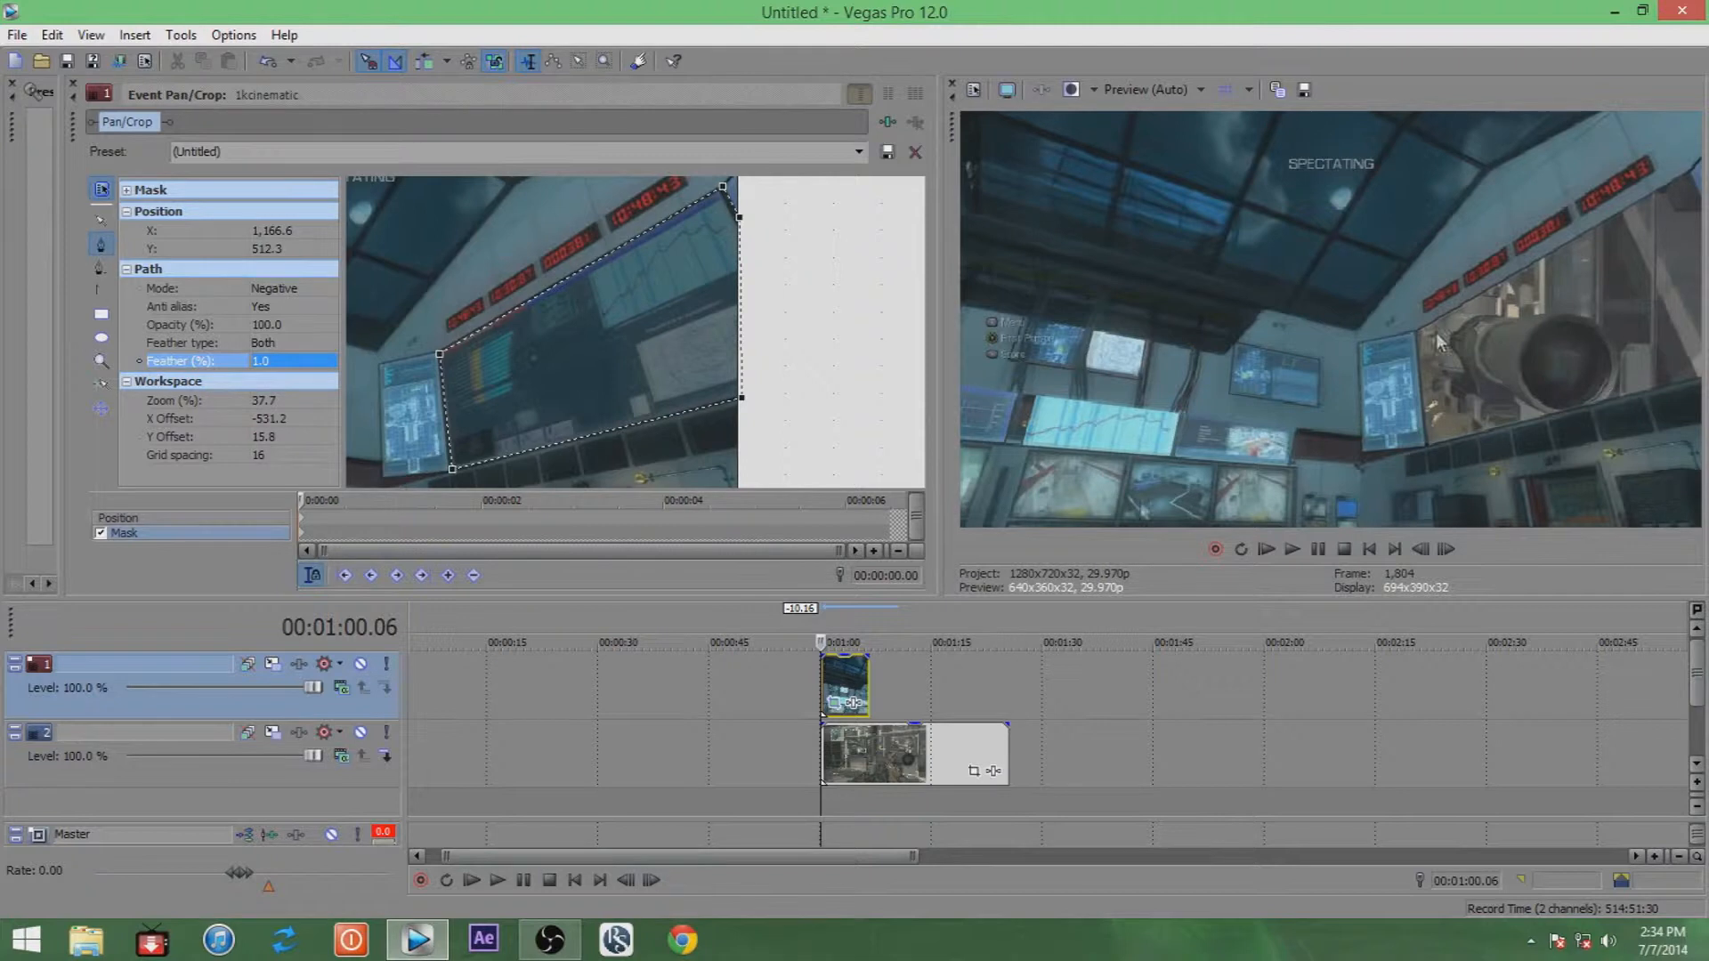
Move the Event Pan/Crop playhead to 00:00:00.08 and make the mask active for keyframing.
click(835, 688)
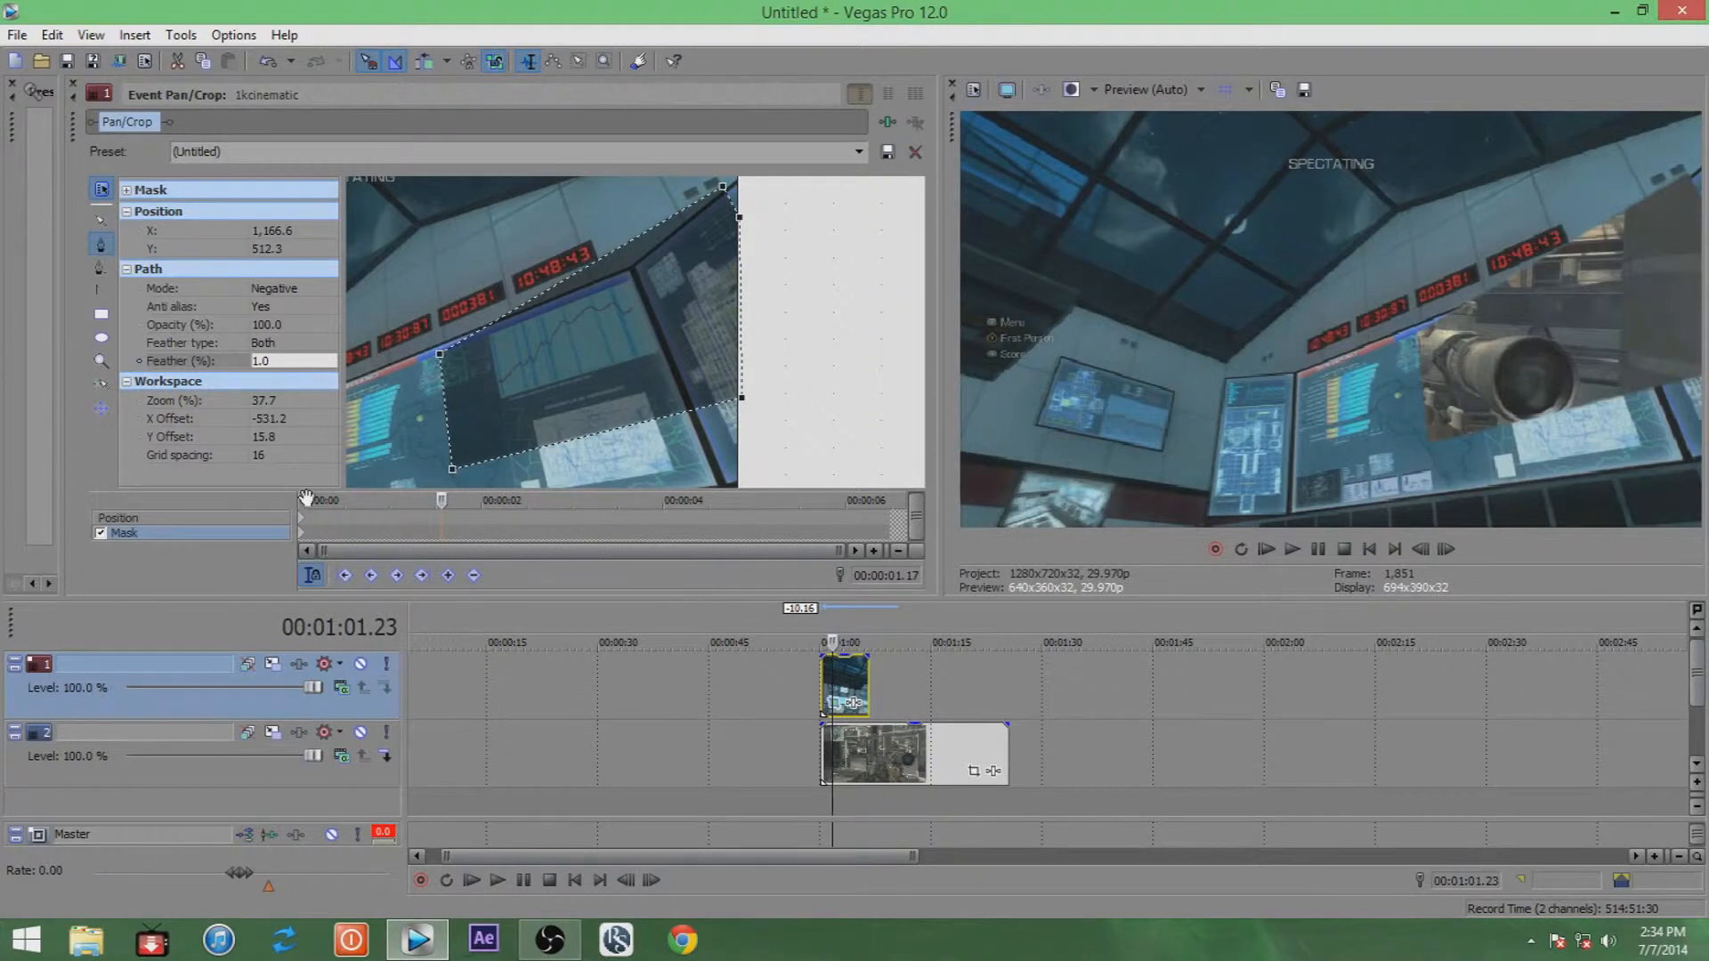
click(322, 519)
click(323, 520)
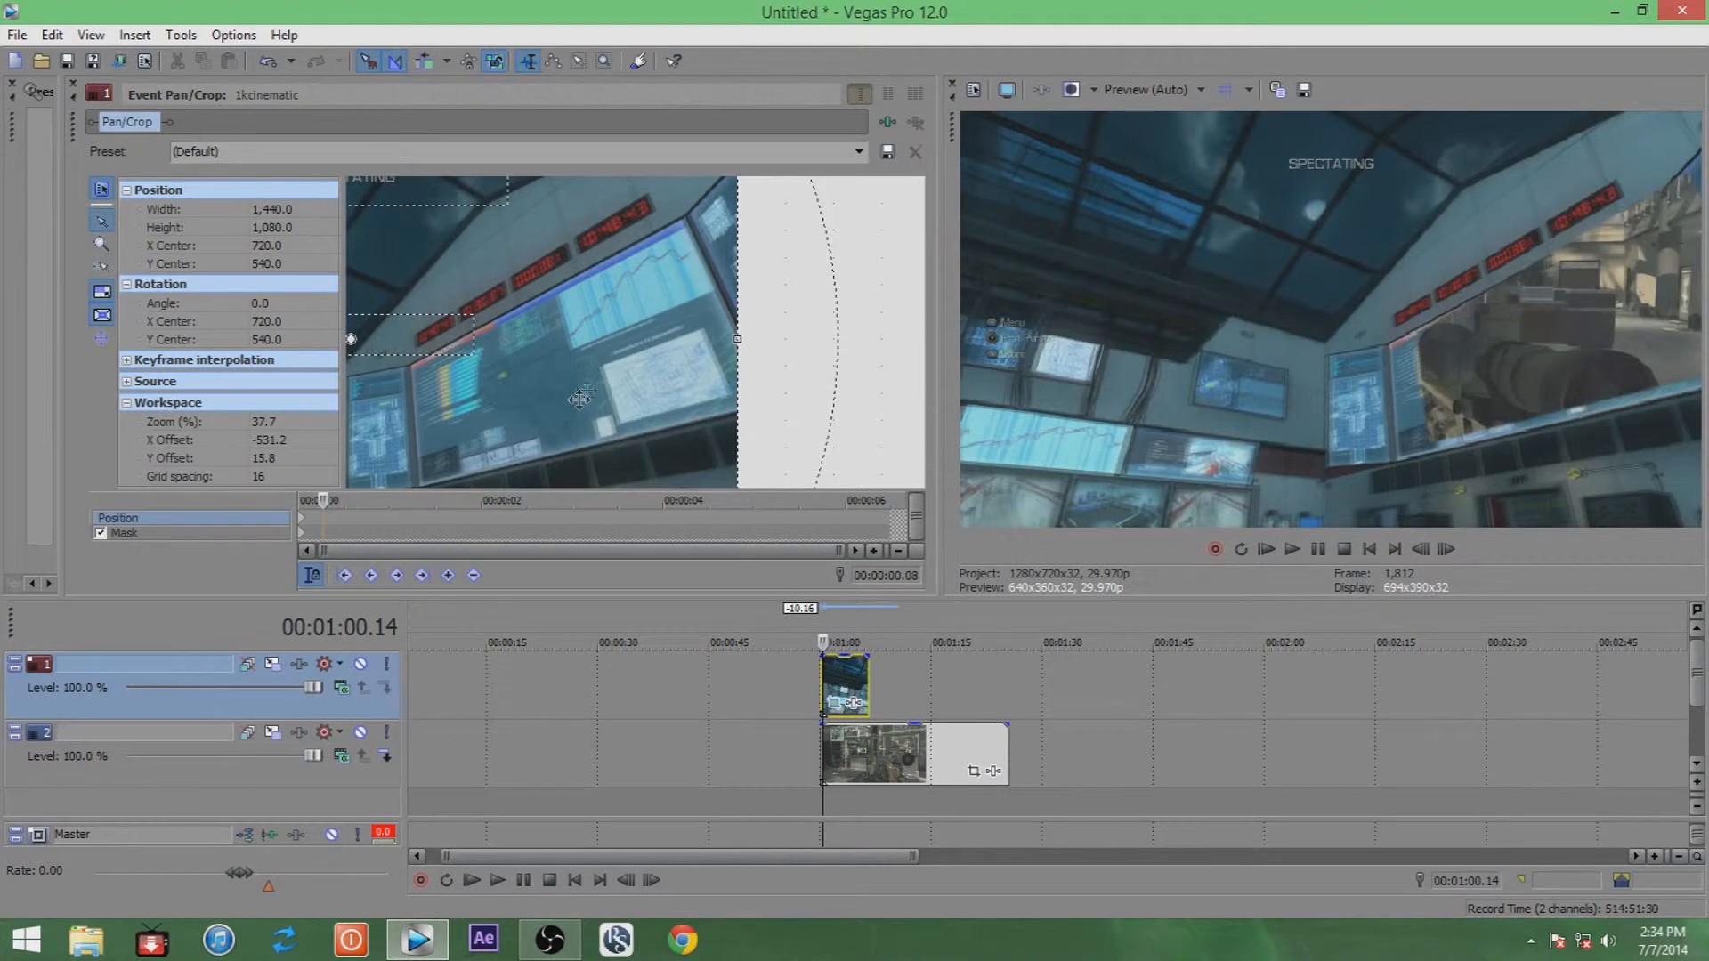
scroll(574, 400, down, 1)
click(125, 532)
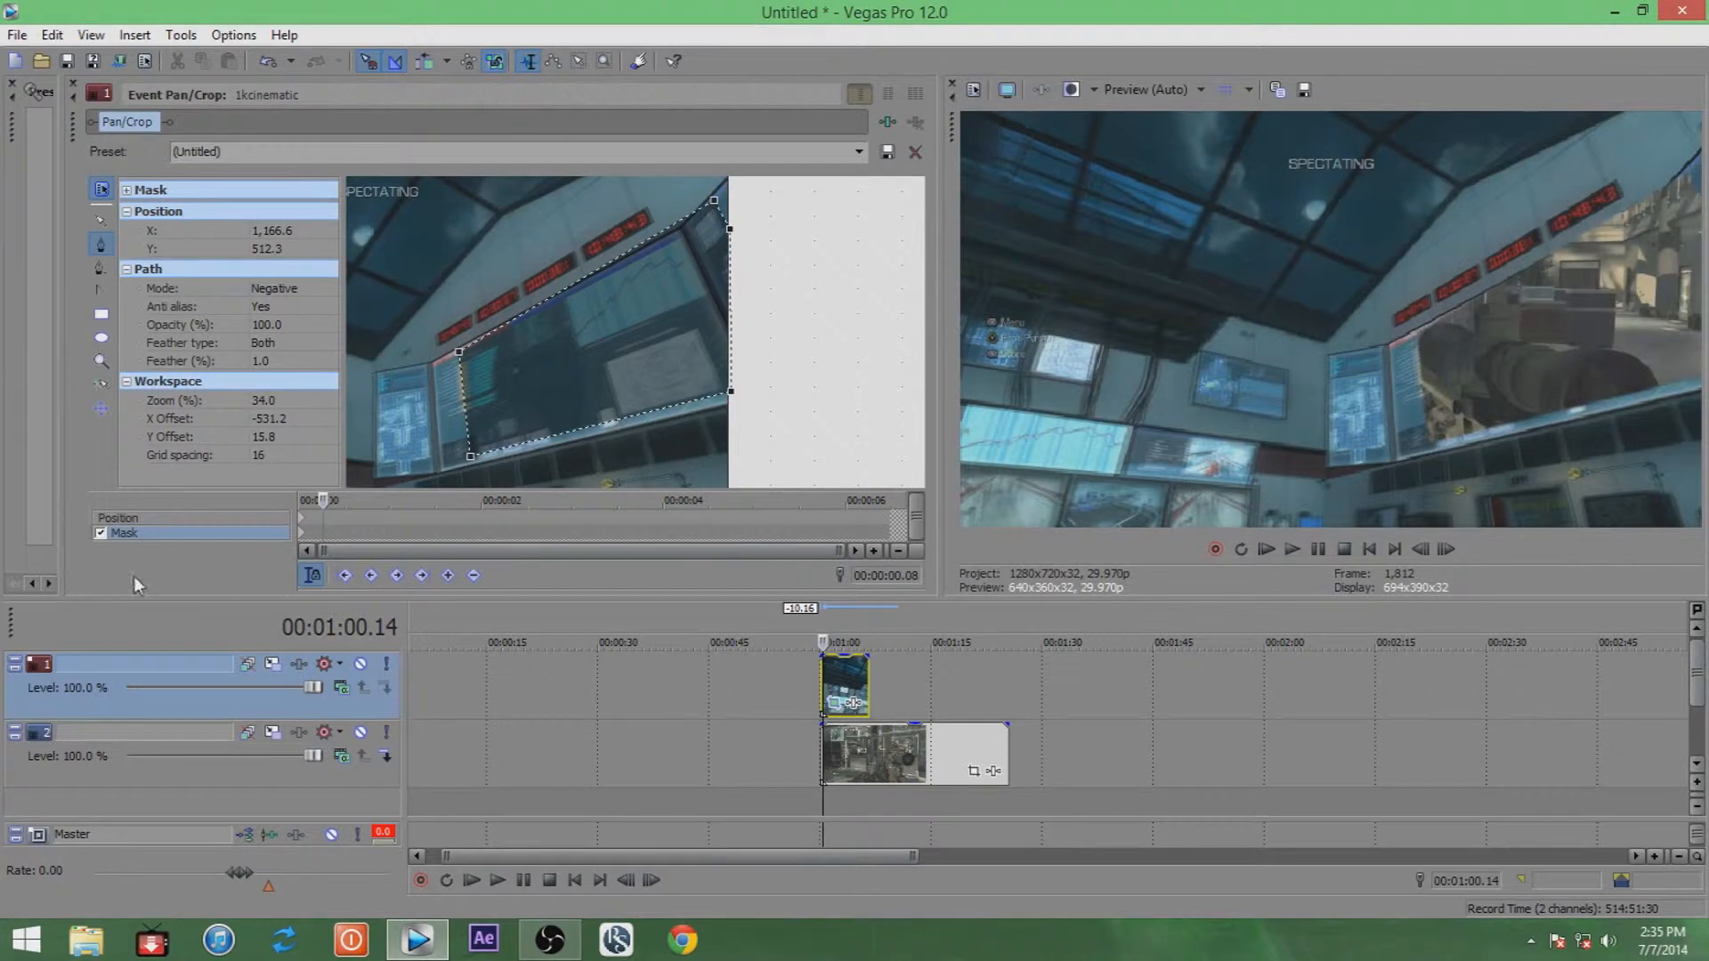
Move the mask's upper-left anchor to about X 823, Y 606 and its lower-left anchor to about X 848, Y 904, following the wall screen.
click(458, 353)
drag(459, 354, 338, 379)
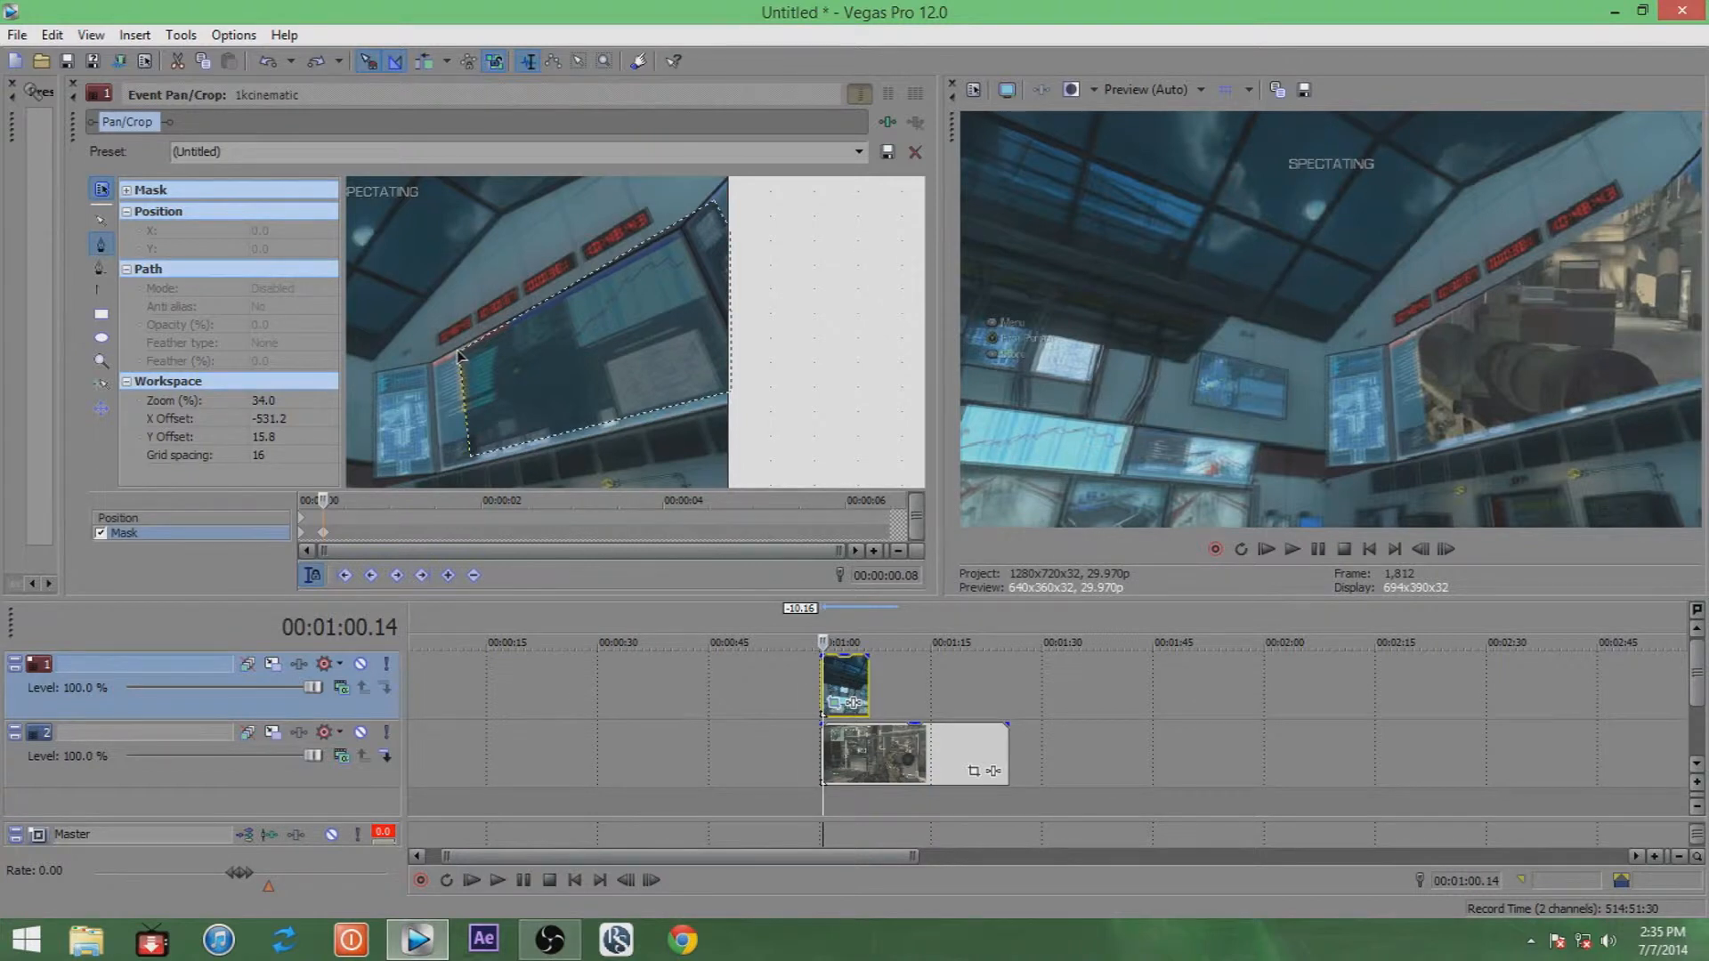
scroll(459, 354, up, 2)
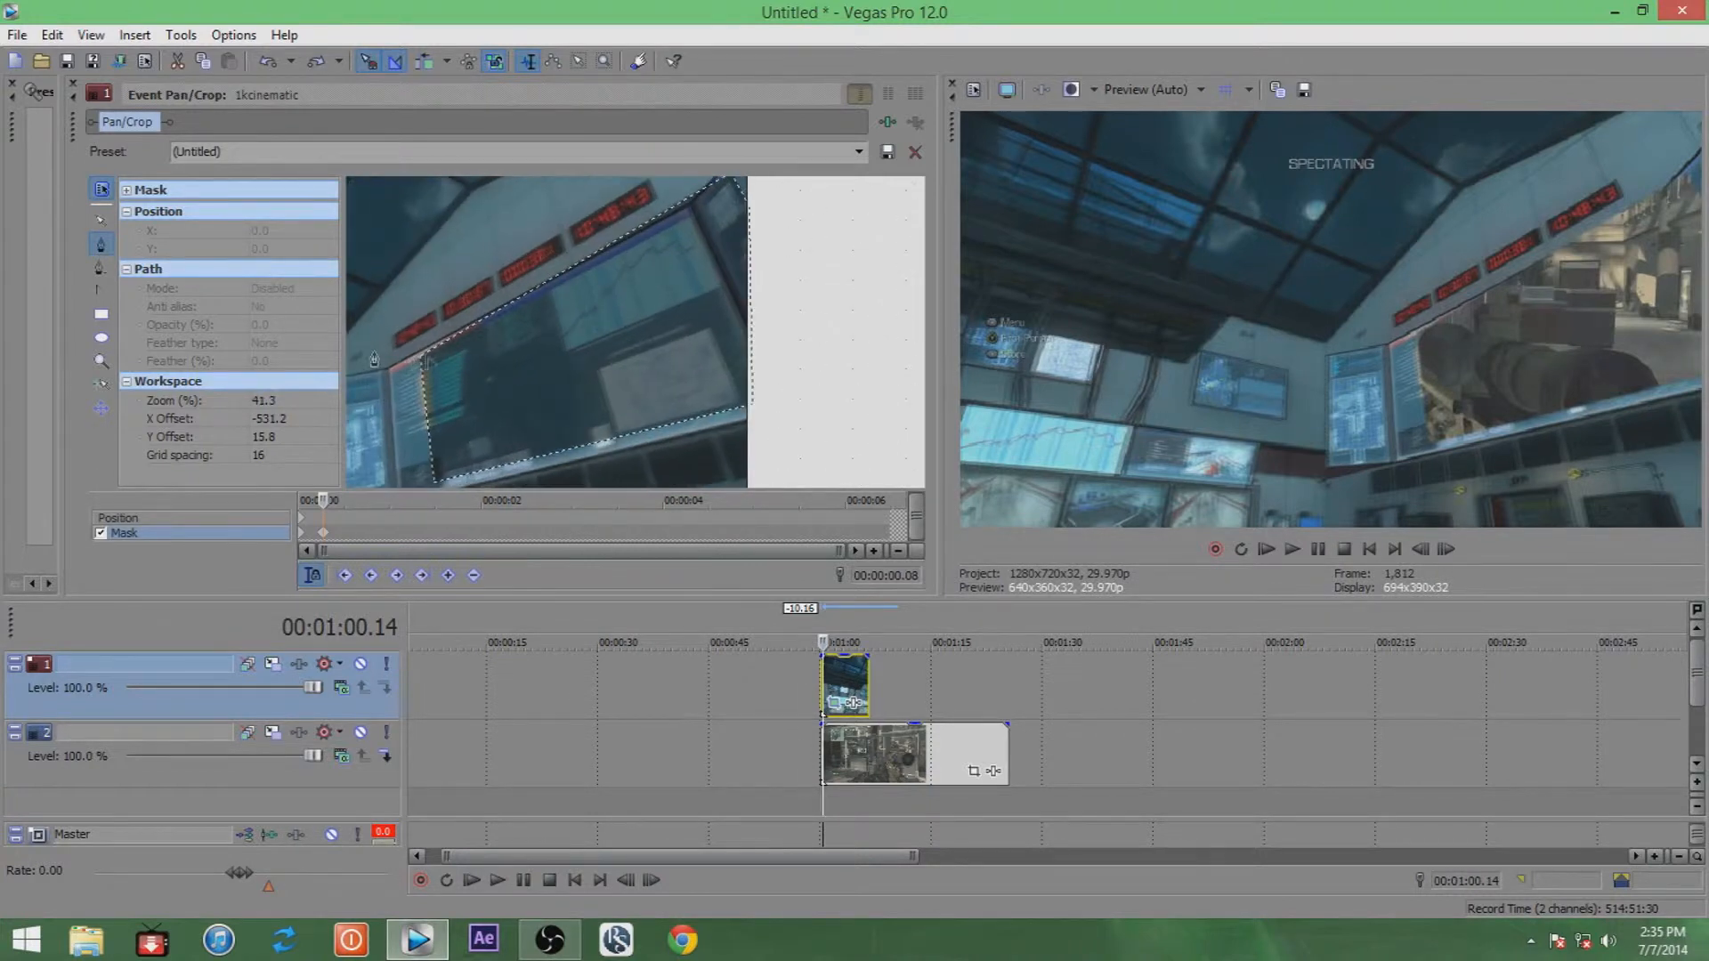
click(101, 220)
drag(517, 335, 684, 374)
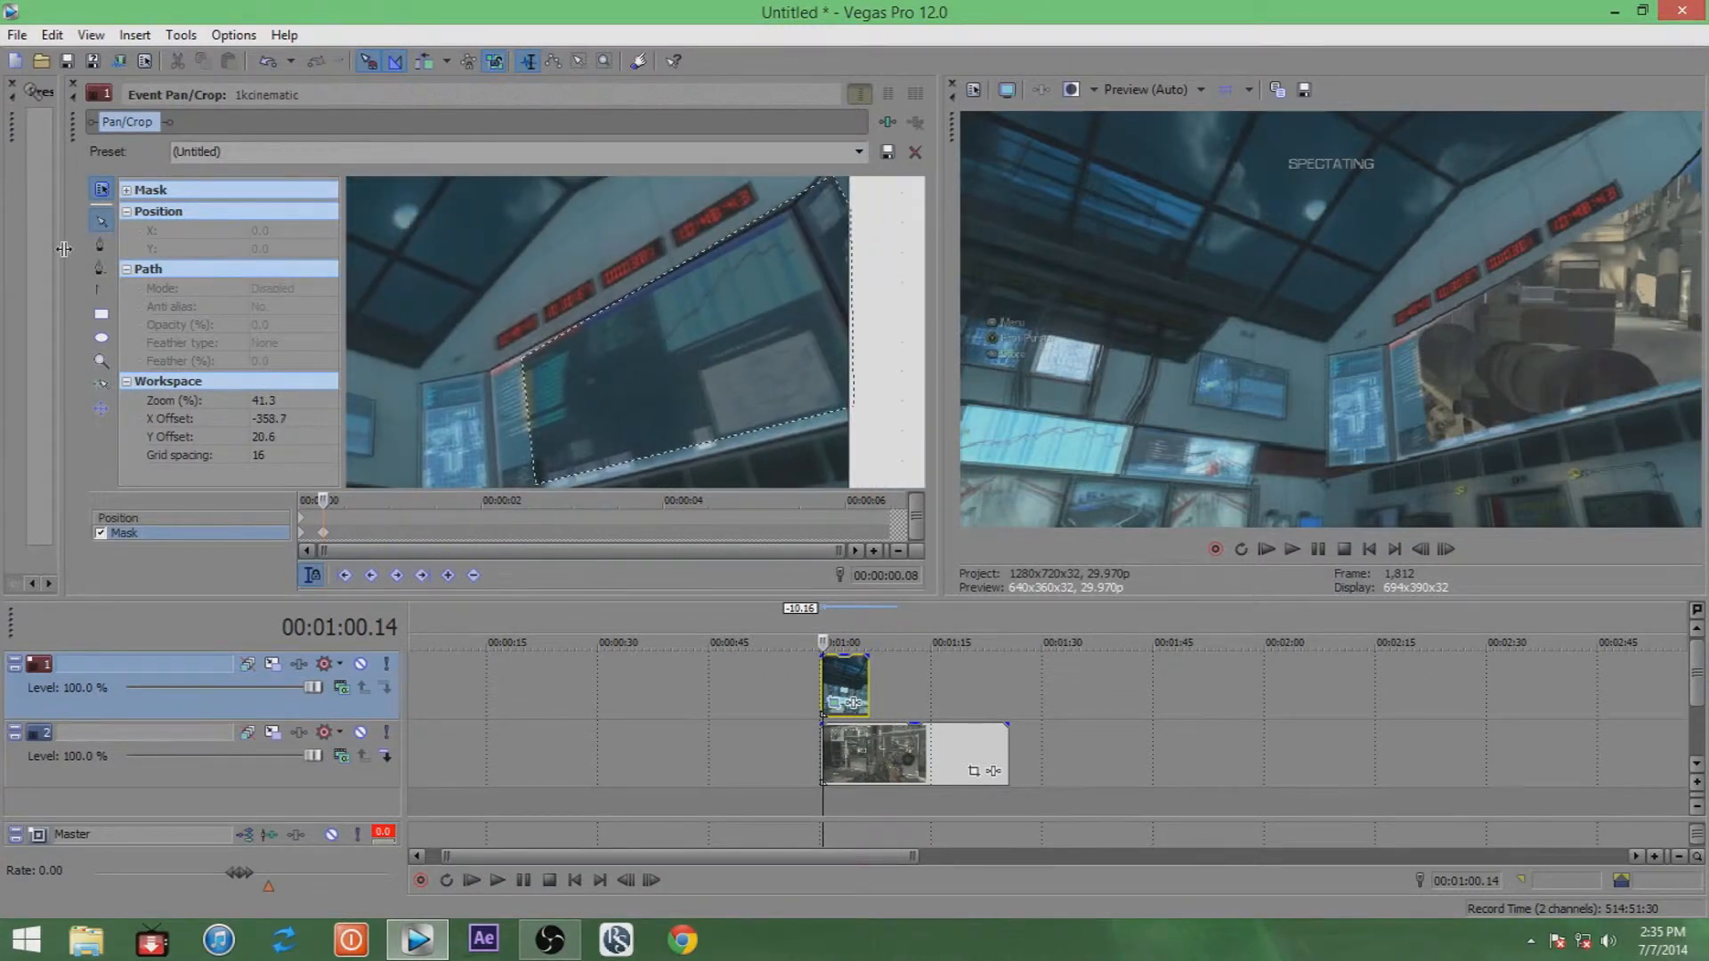
drag(524, 361, 488, 379)
scroll(553, 433, down, 2)
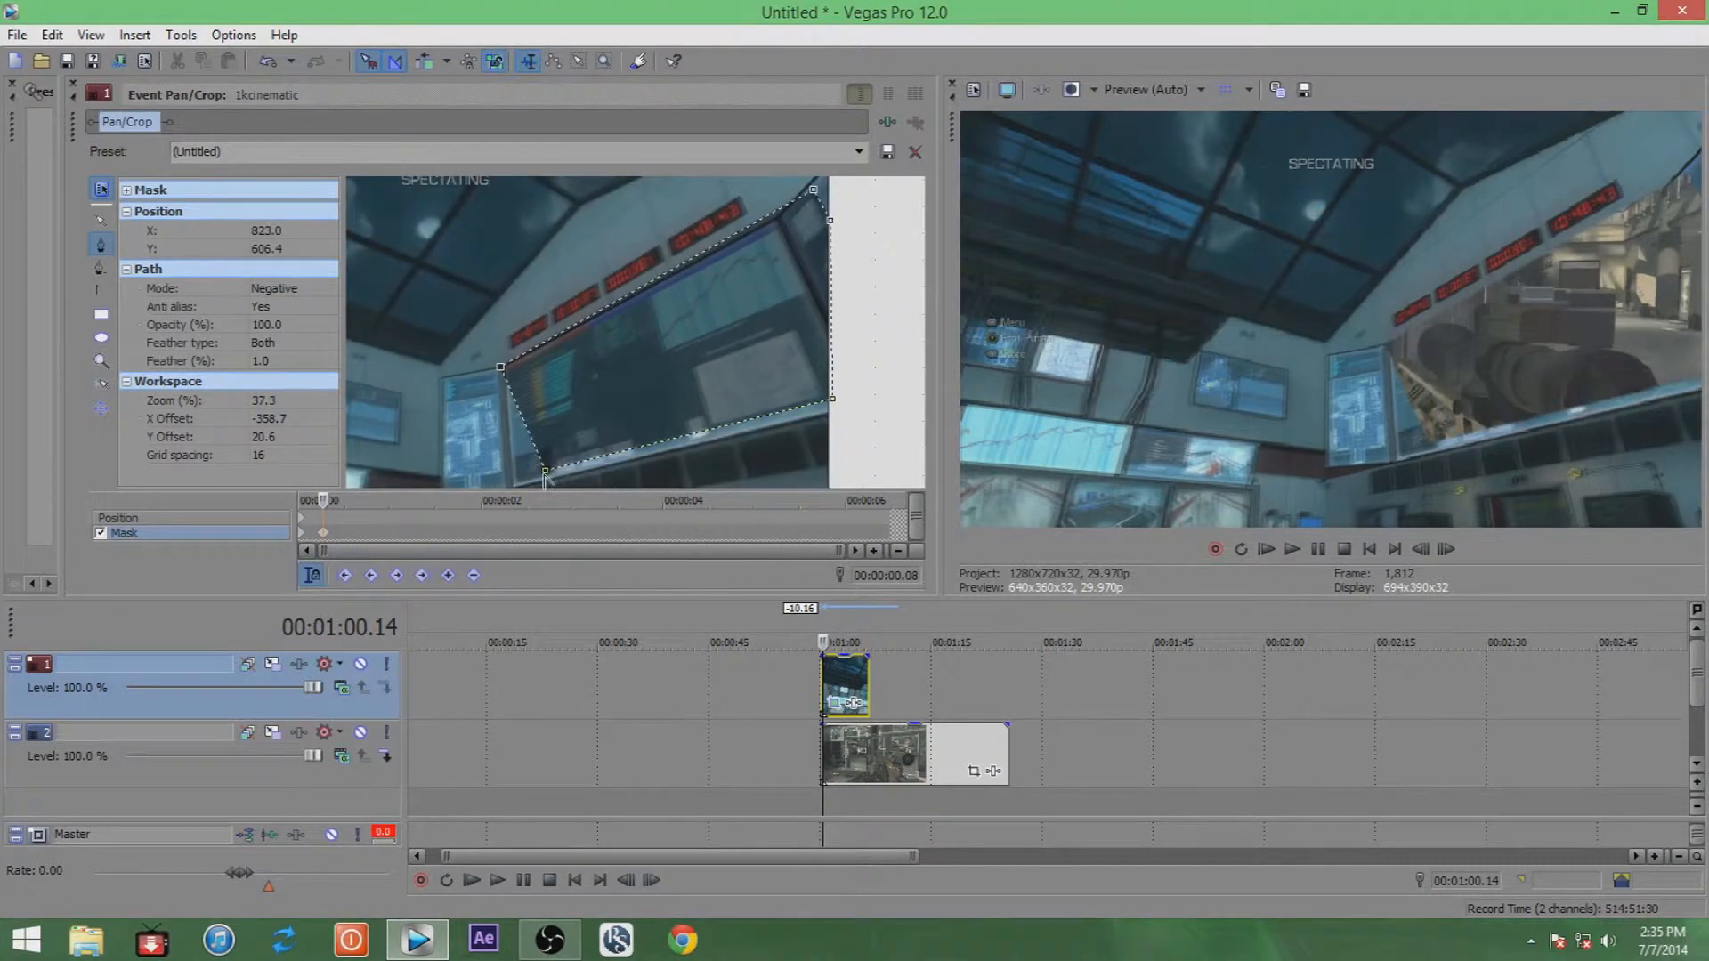
drag(546, 474, 515, 490)
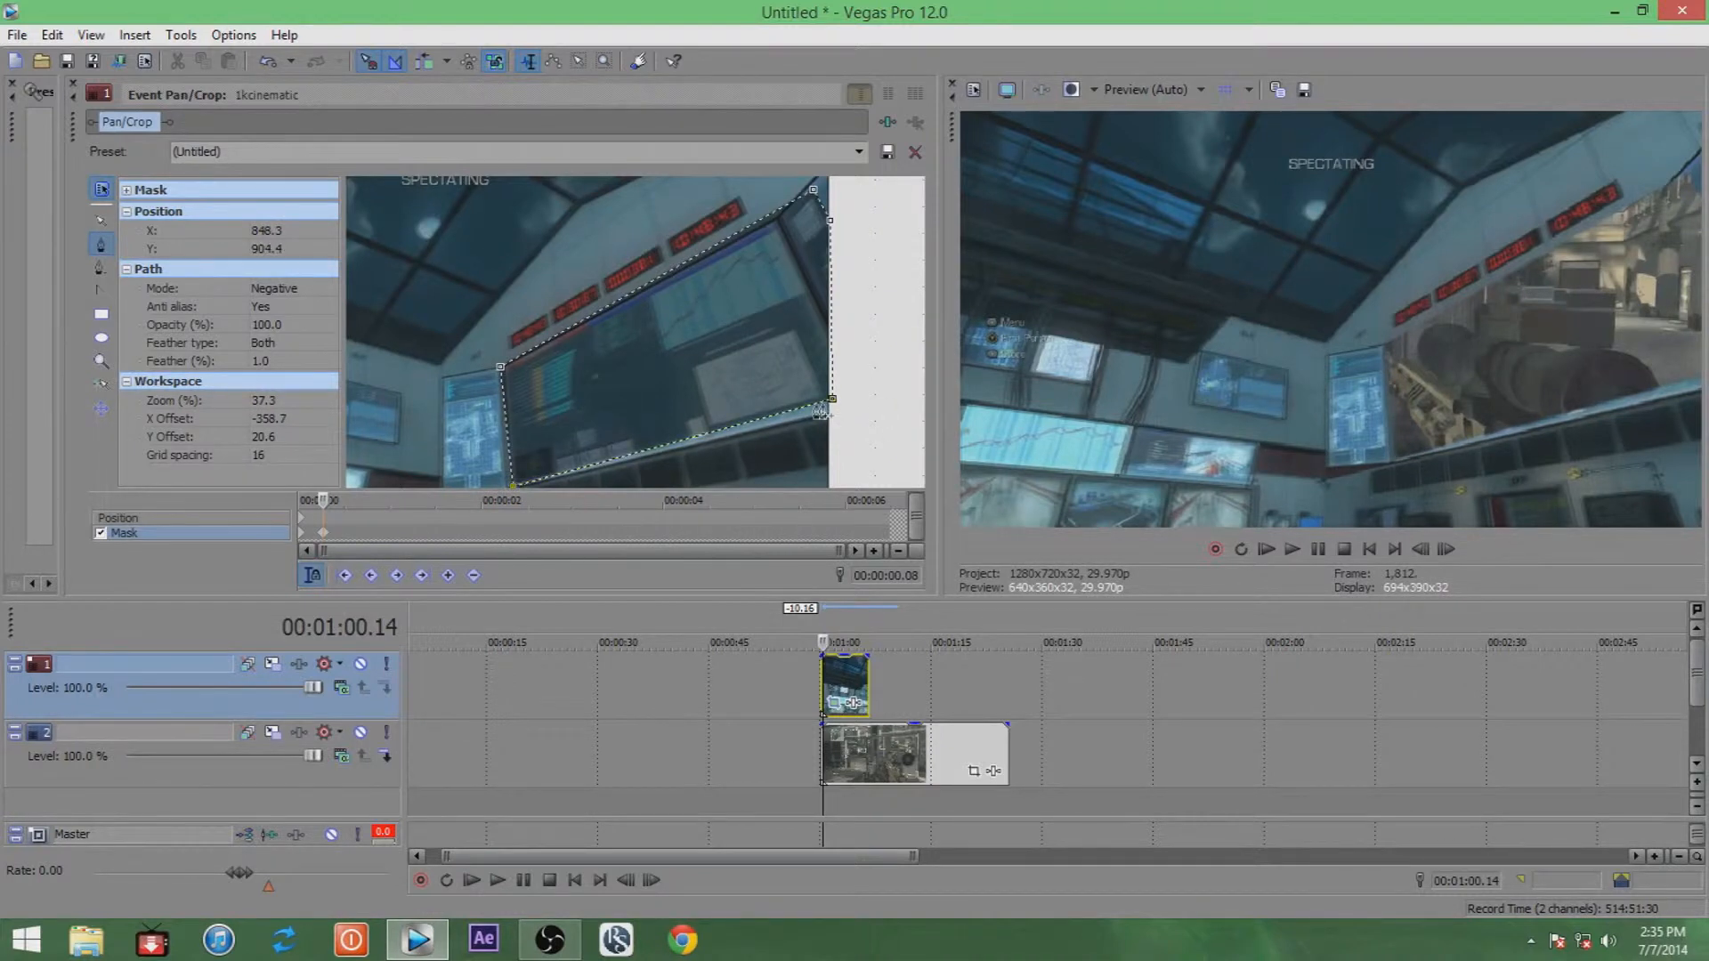
Fit the mask's right-side anchors to the wall screen: about X 1440, Y 713; X 1444, Y 514; and X 1348, Y 233.
drag(833, 402, 832, 410)
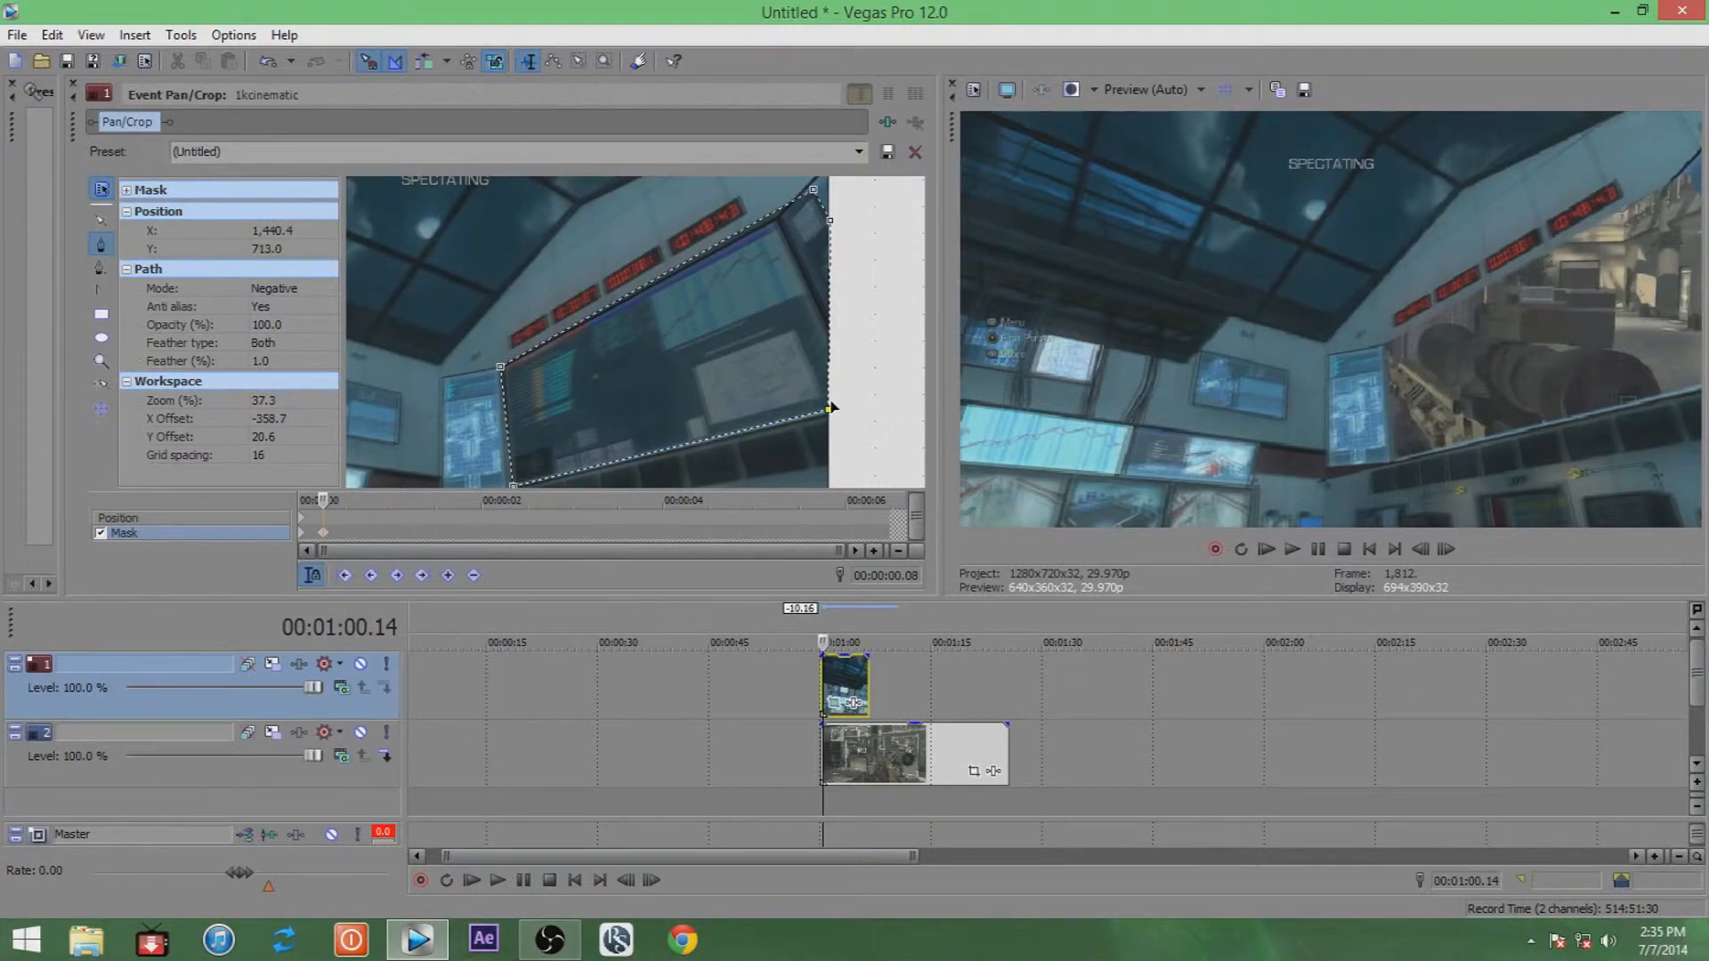
drag(831, 223, 833, 334)
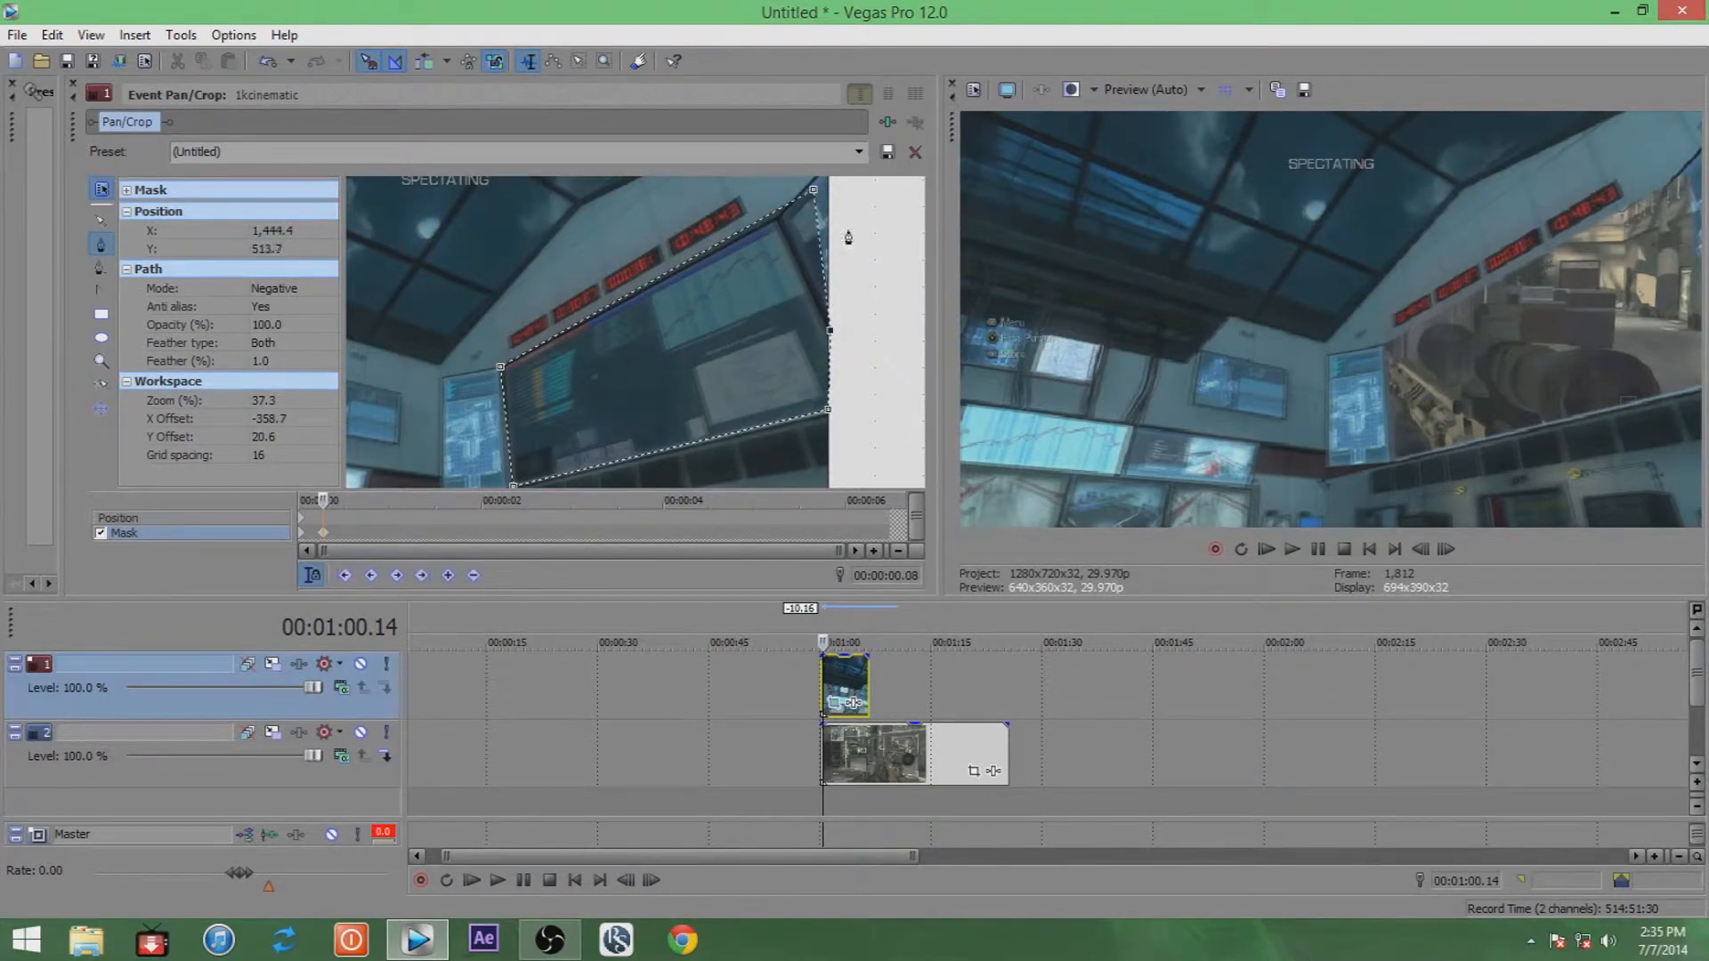
drag(815, 192, 781, 221)
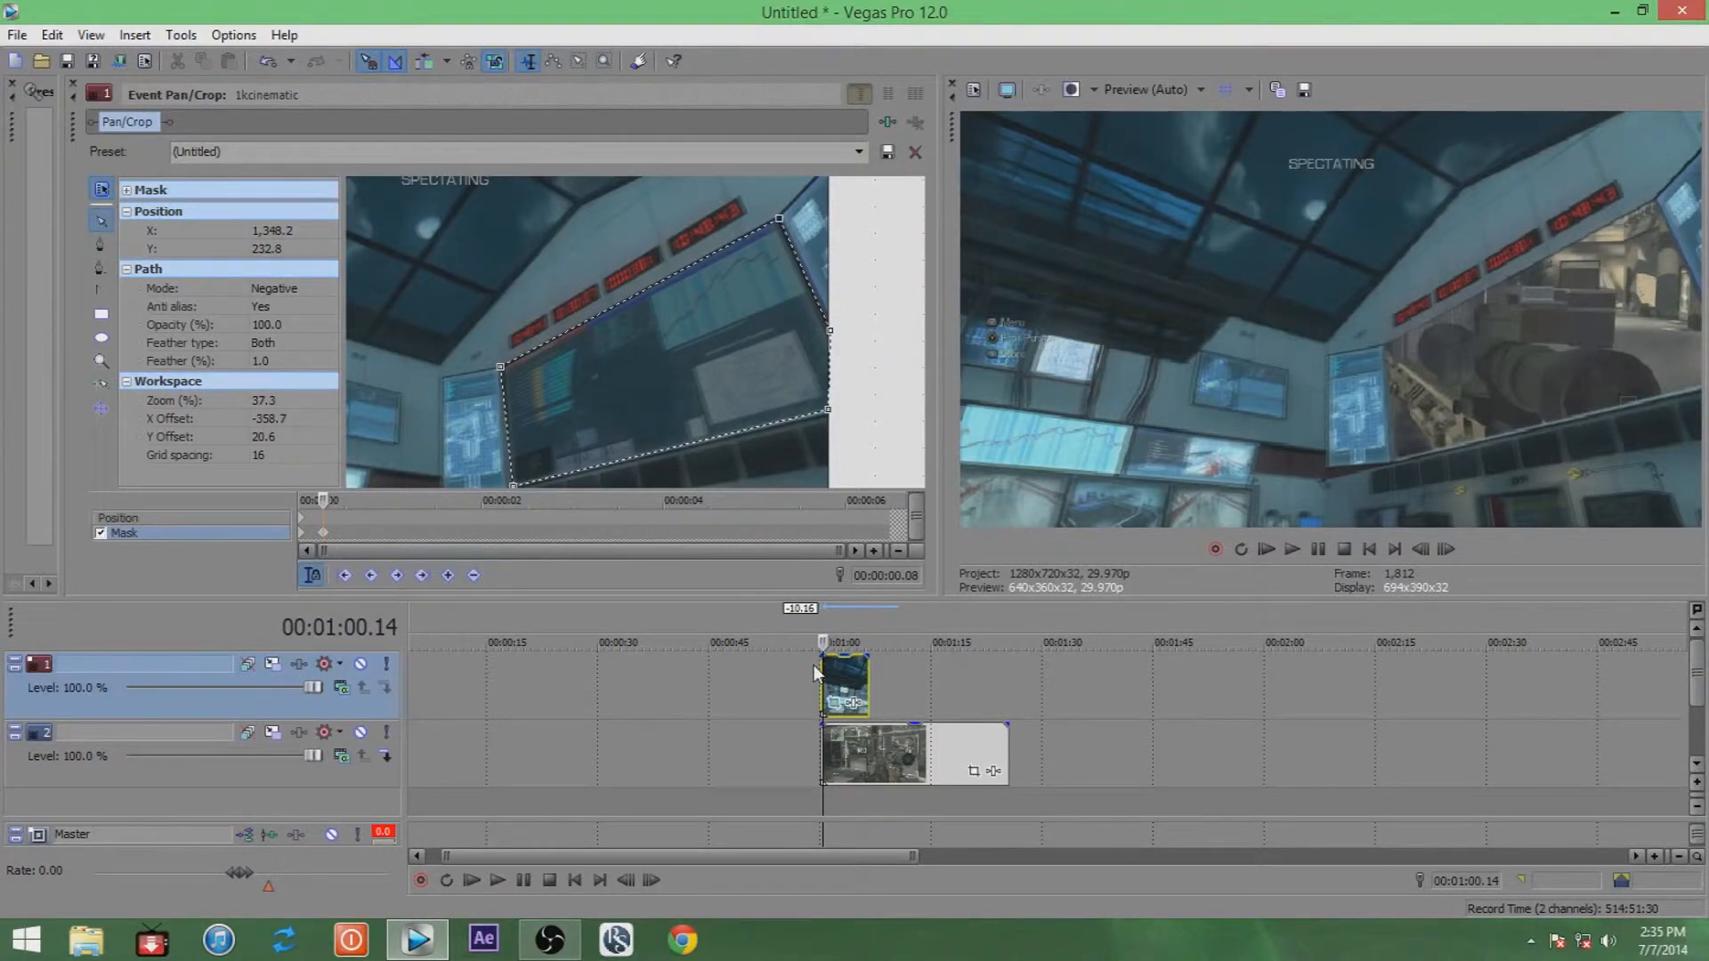
key(Right)
key(Right)
key(Right)
key(Right)
key(Right)
key(Right)
key(Right)
key(Right)
key(Right)
key(Right)
key(Right)
key(Right)
key(Right)
key(Right)
key(Right)
key(Right)
key(Right)
key(Right)
key(Right)
key(Right)
key(Right)
key(Right)
key(Right)
key(Right)
key(Right)
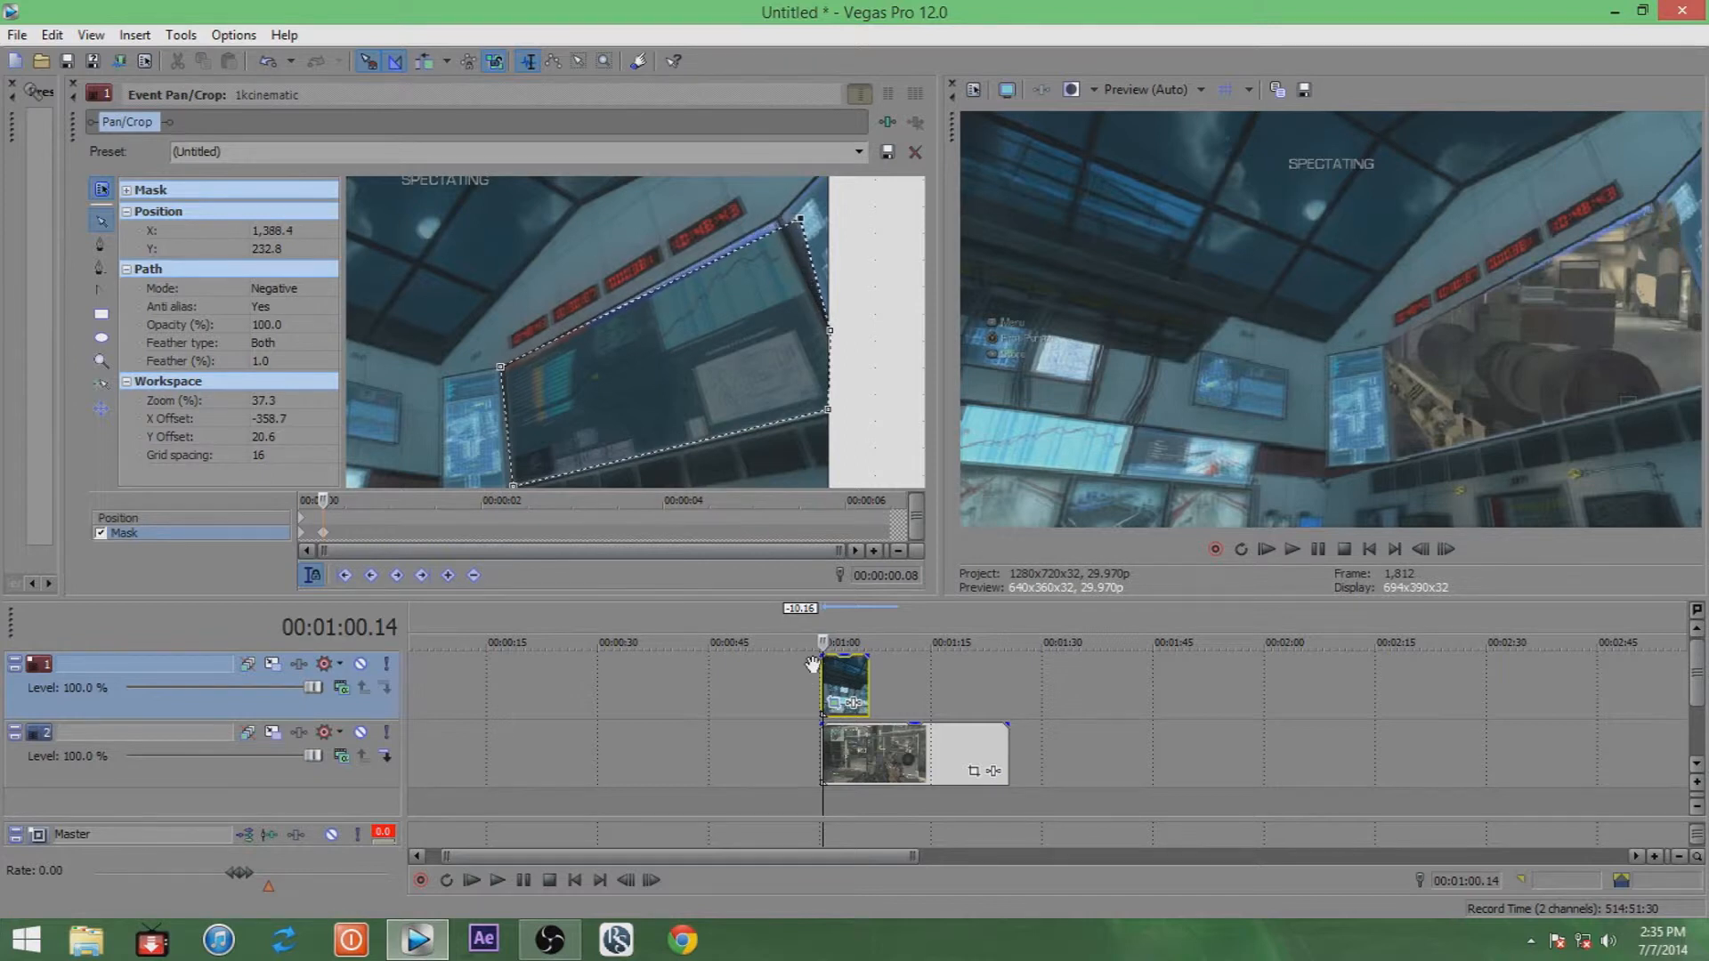
key(Right)
key(Right)
key(Right)
key(Right)
key(Right)
key(Right)
key(Right)
key(Right)
key(Right)
key(Right)
key(Right)
key(Right)
key(Right)
key(Right)
key(Right)
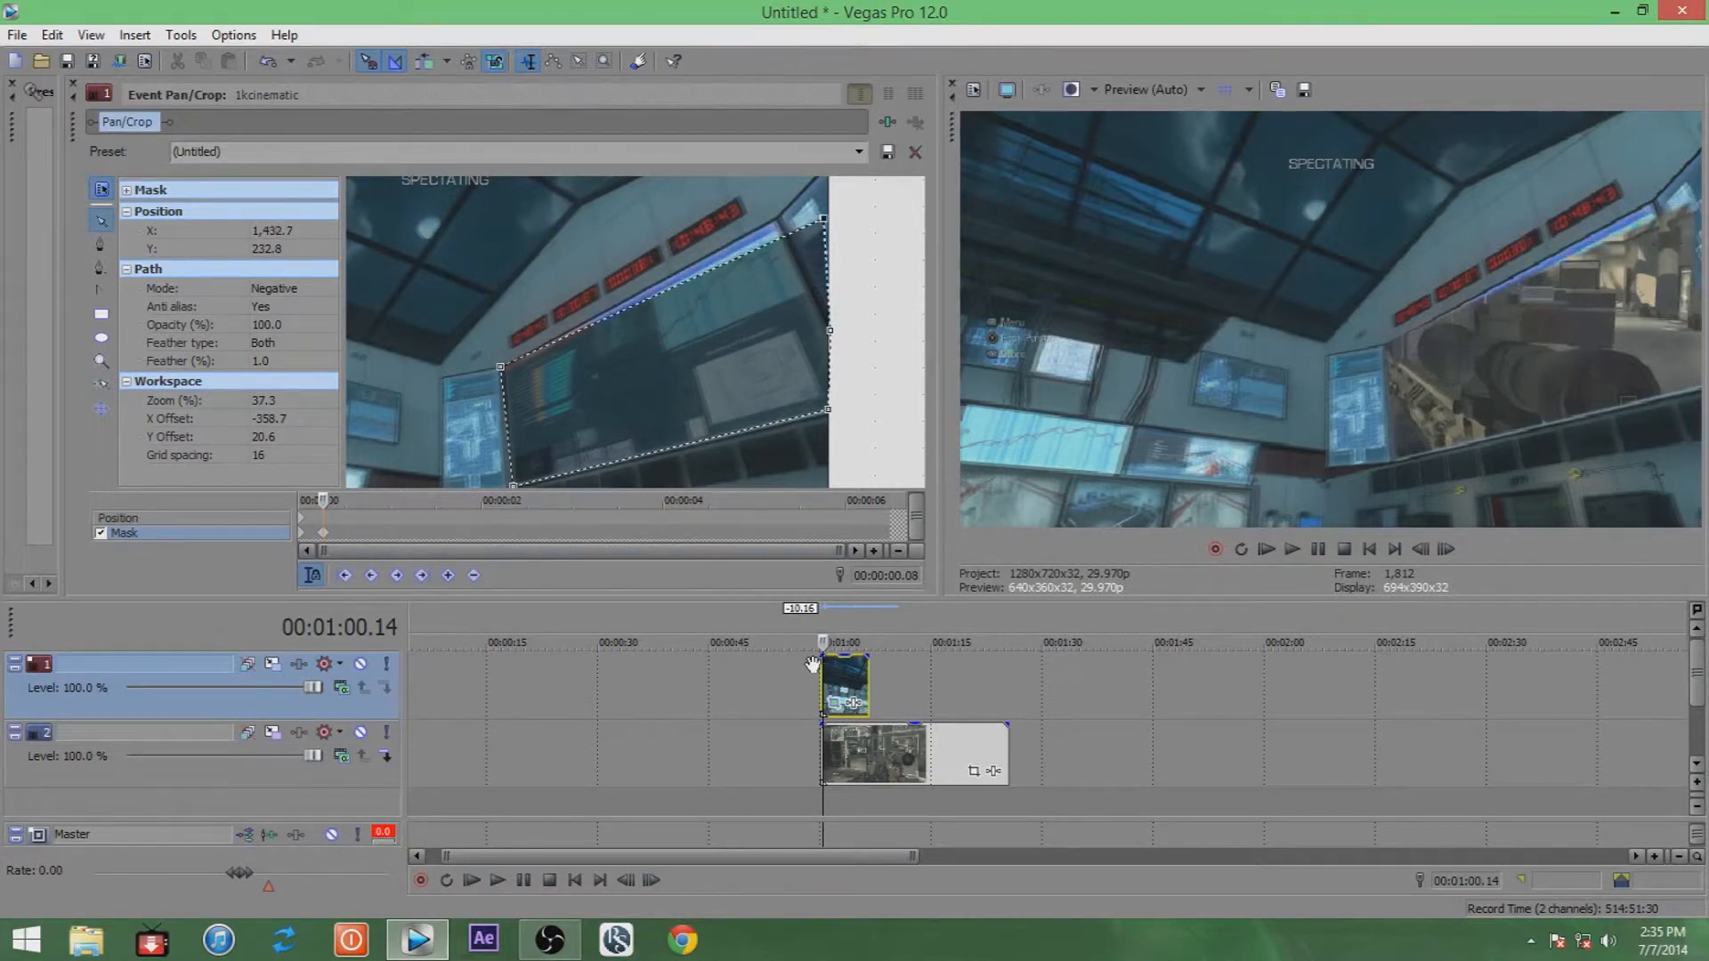
key(Left)
key(Left)
key(Left)
key(Left)
key(Left)
key(Left)
key(Left)
key(Left)
key(Left)
key(Left)
key(Left)
key(Left)
key(Left)
key(Left)
key(Left)
key(Left)
key(Left)
key(Left)
key(Left)
key(Left)
key(Left)
key(Left)
key(Left)
key(Left)
key(Left)
key(Left)
key(Left)
key(Left)
key(Left)
key(Left)
key(Left)
key(Left)
key(Left)
key(Left)
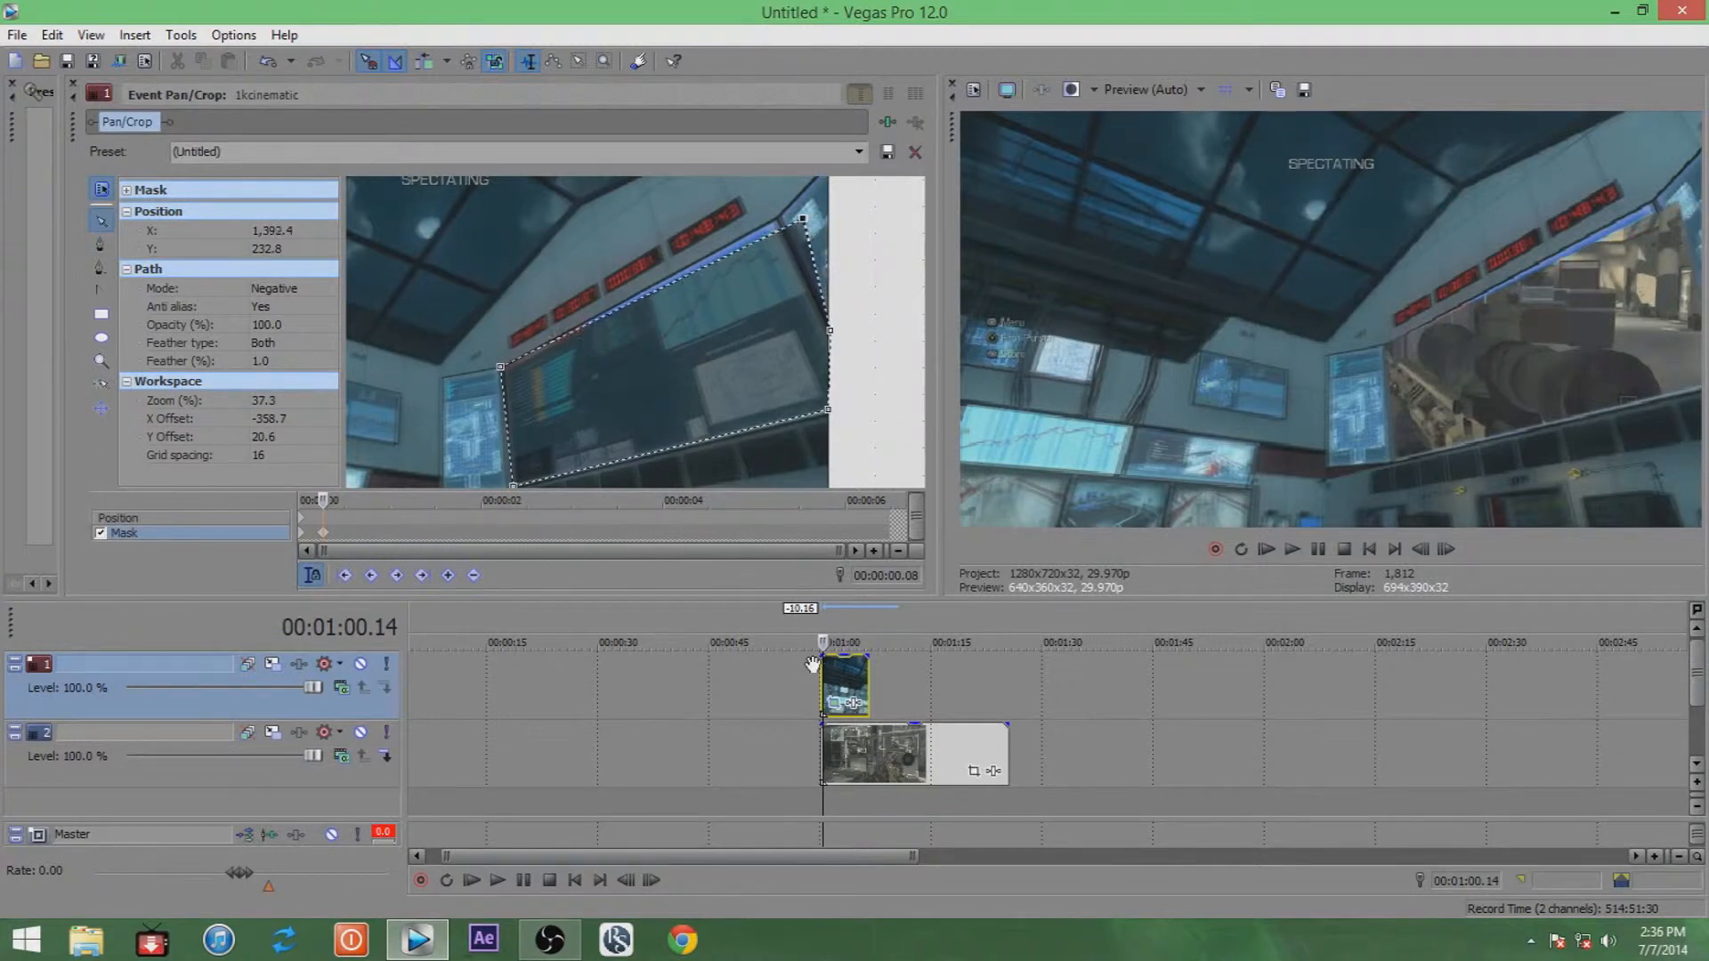
key(Left)
key(Left)
key(Left)
key(Left)
key(Left)
key(Left)
key(Left)
key(Left)
key(Left)
key(Left)
key(Left)
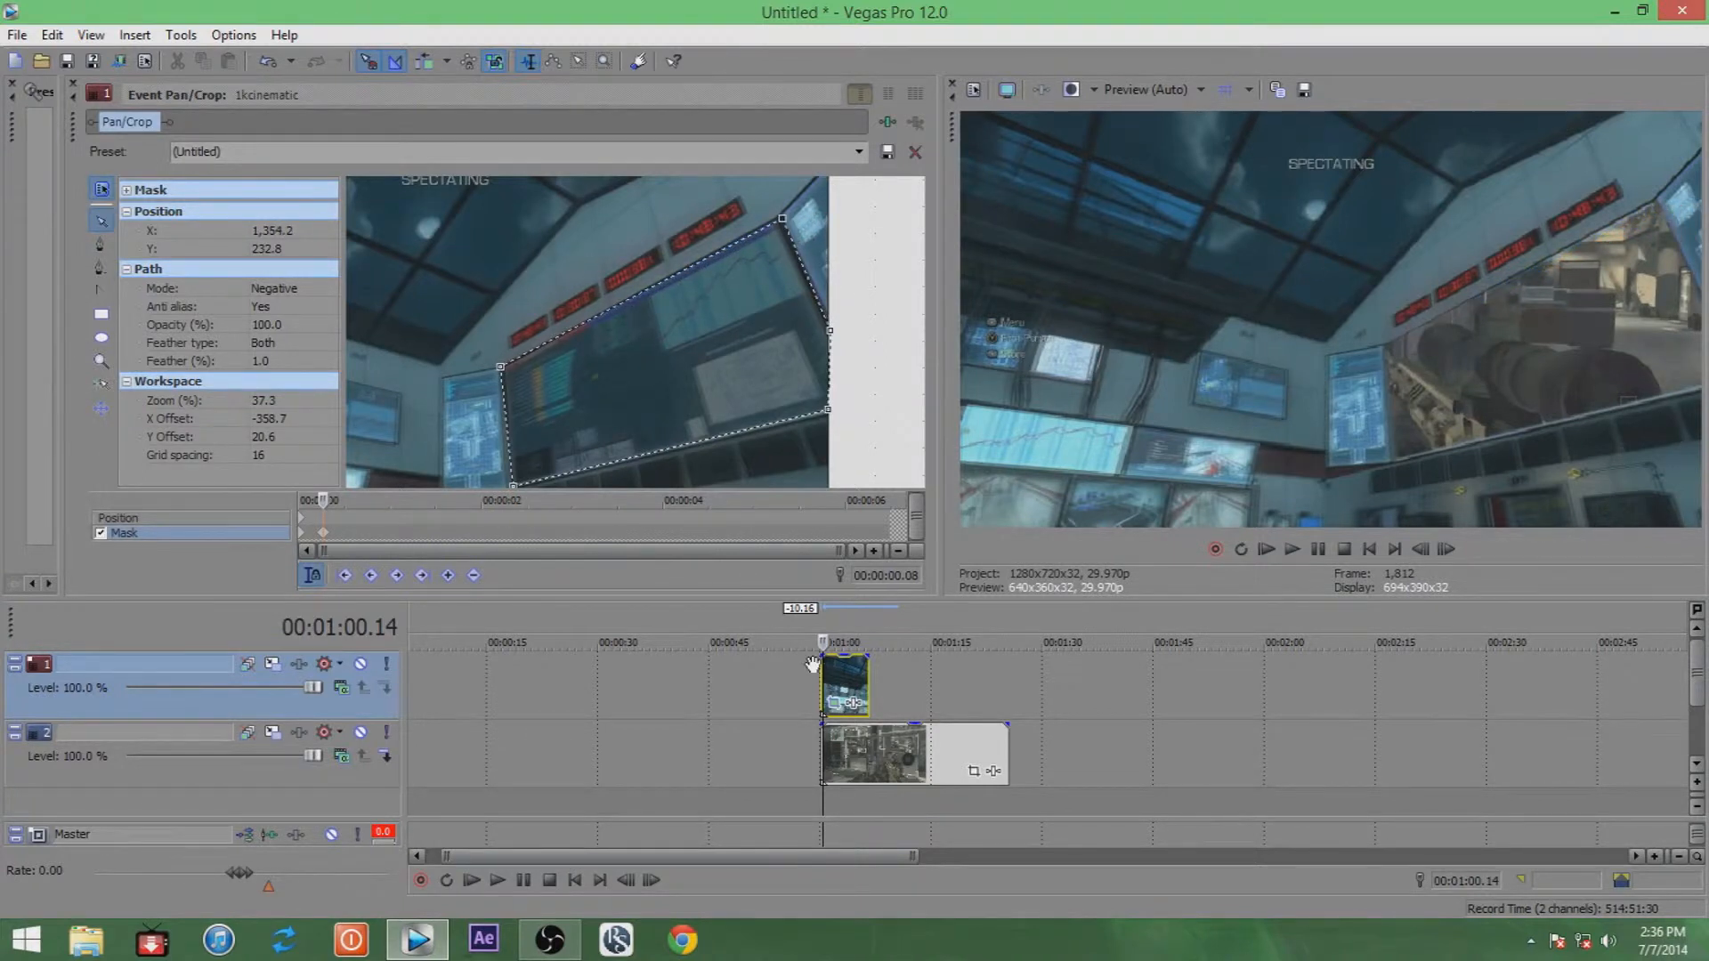
At 00:00:01.13, move the mask's two left anchors onto the wall screen's left edge, the lower one to about X 638, Y 1035.
click(831, 679)
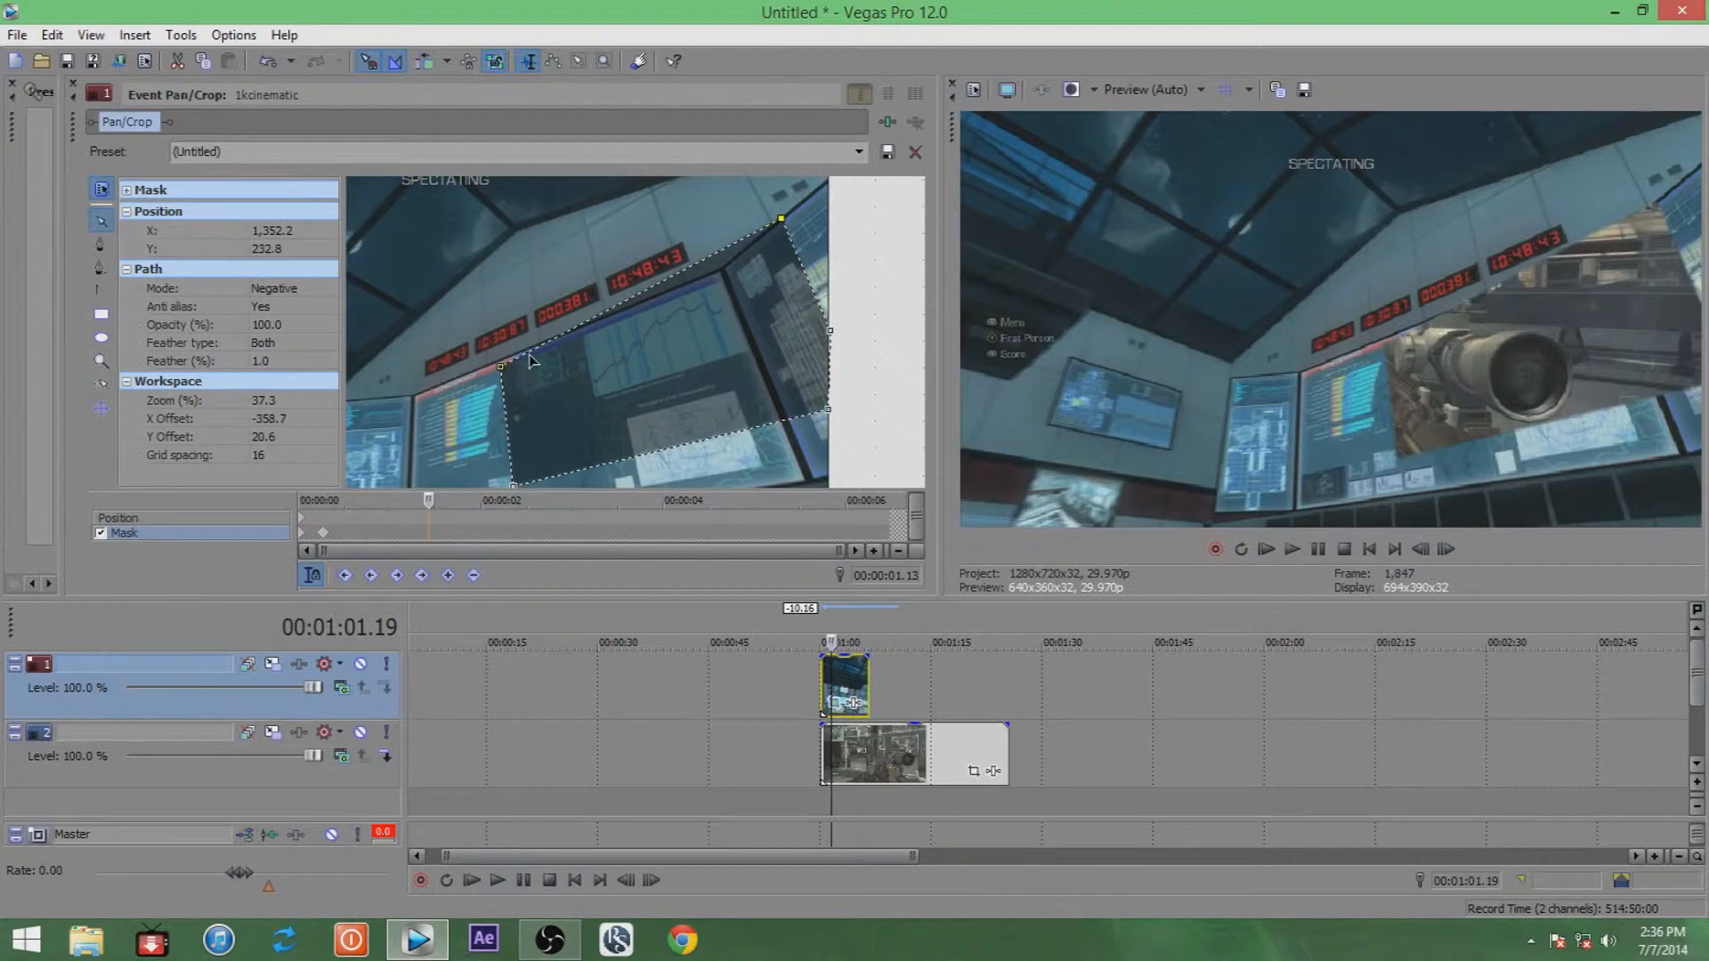
scroll(517, 381, down, 2)
scroll(517, 381, down, 1)
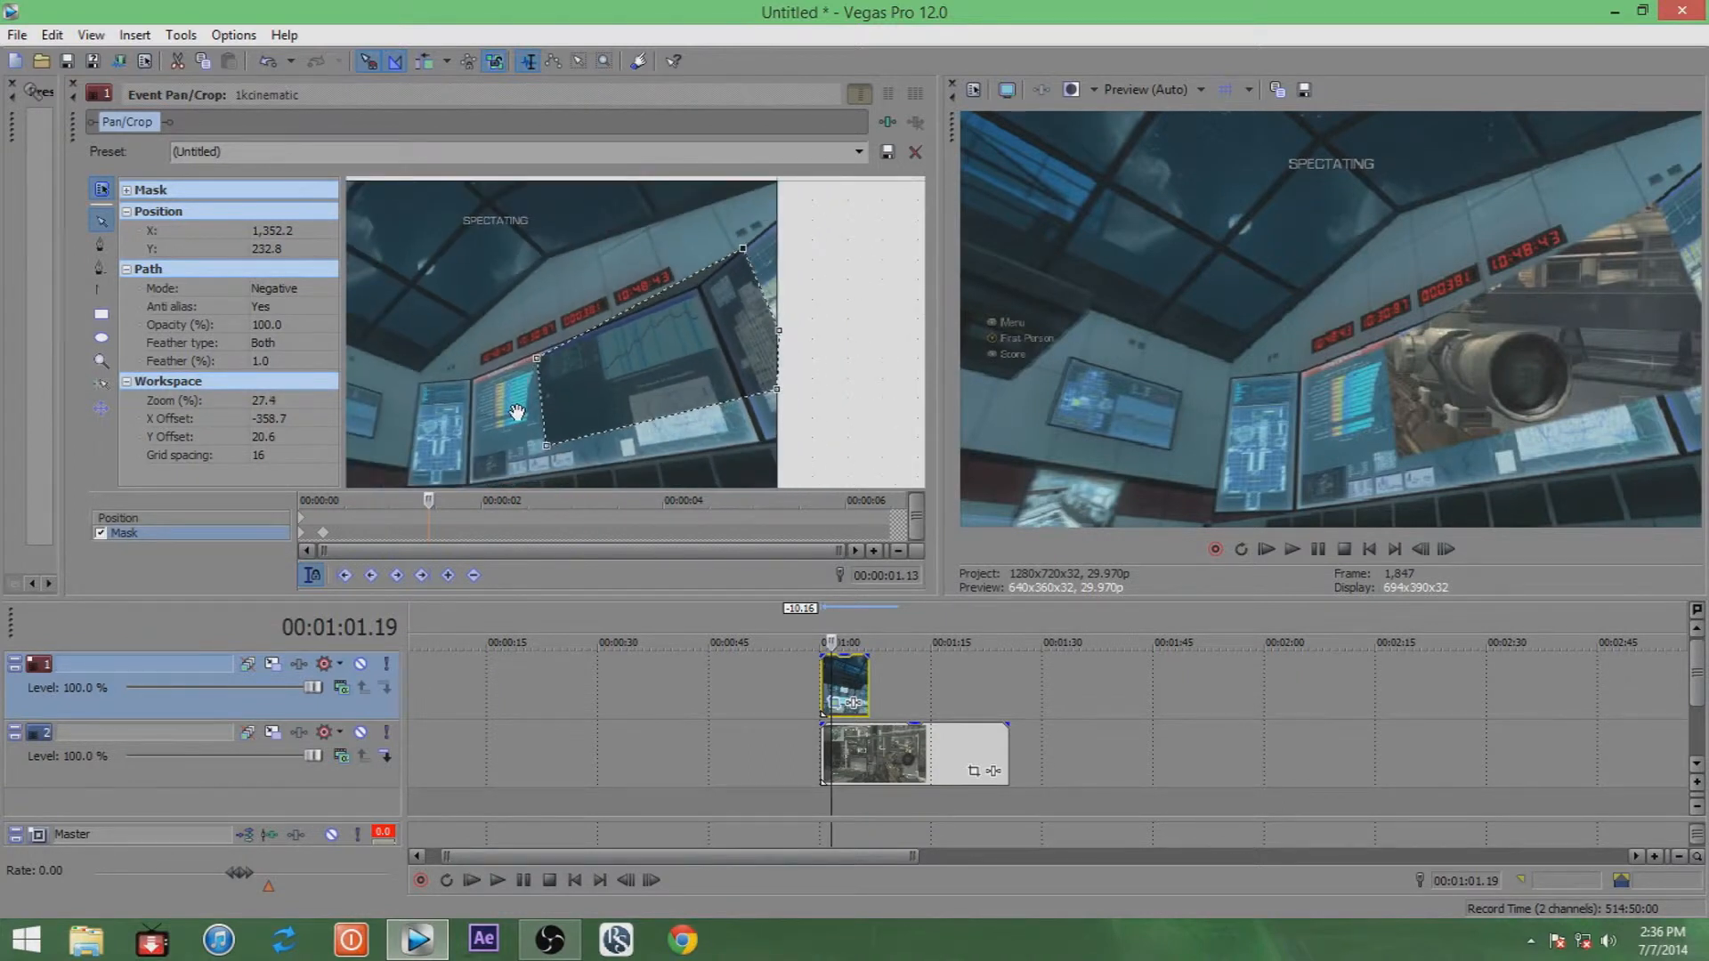
scroll(517, 412, down, 1)
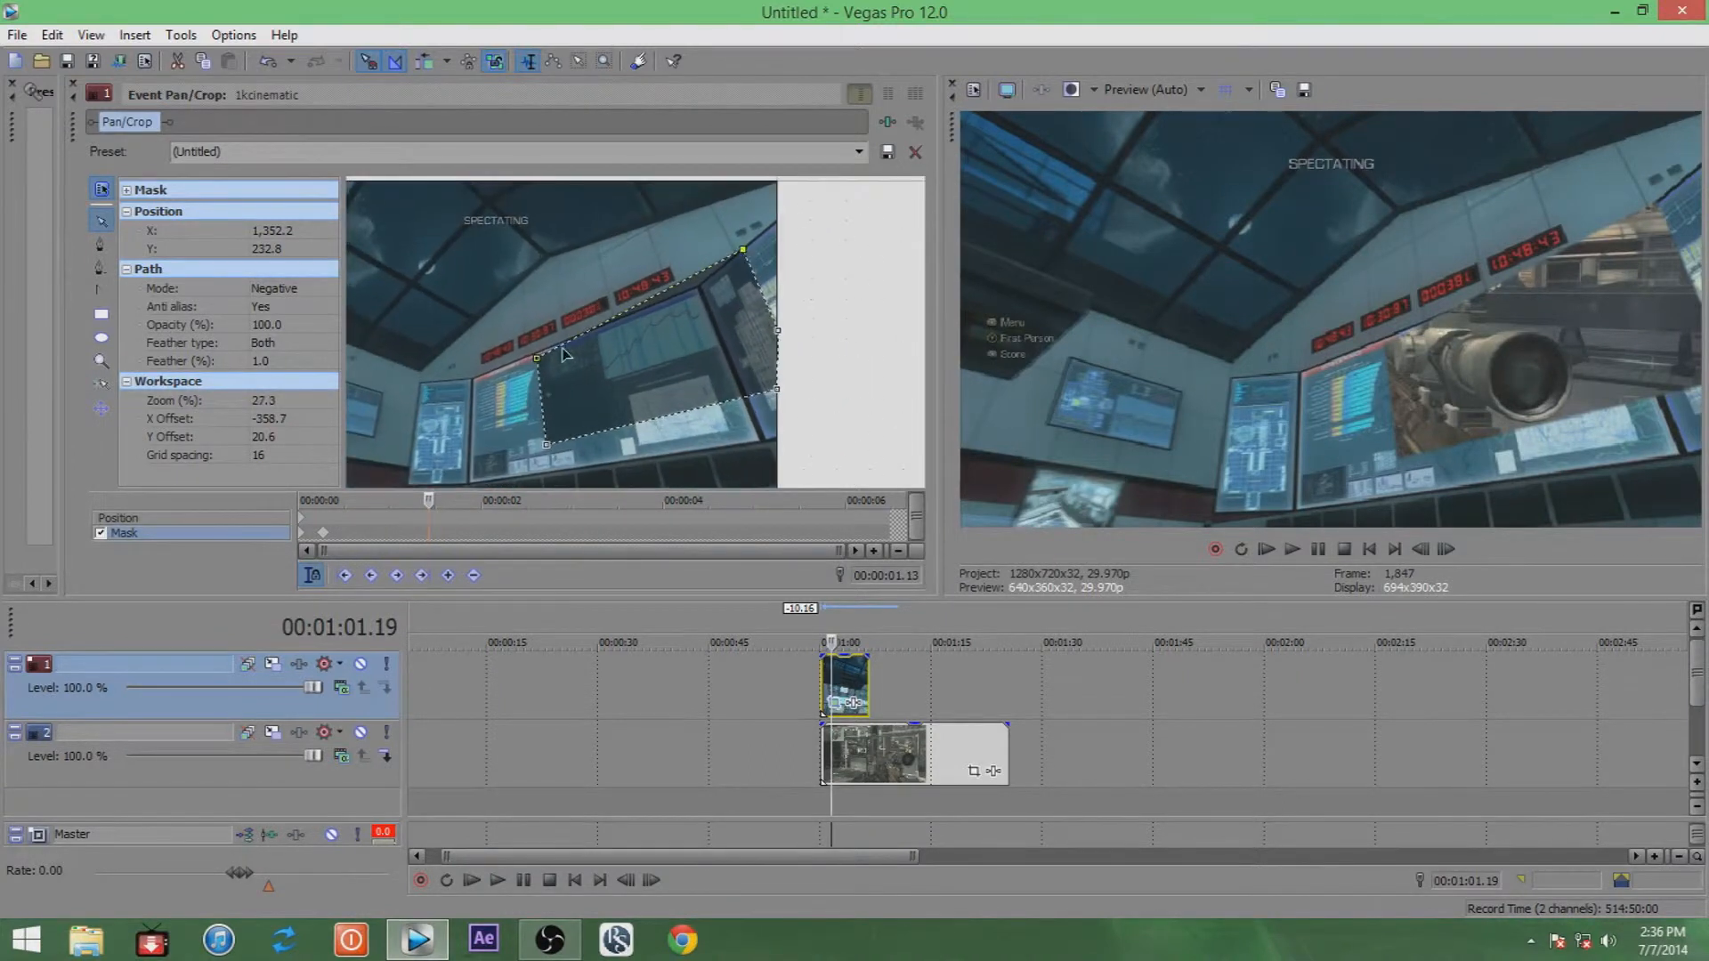
scroll(601, 409, down, 1)
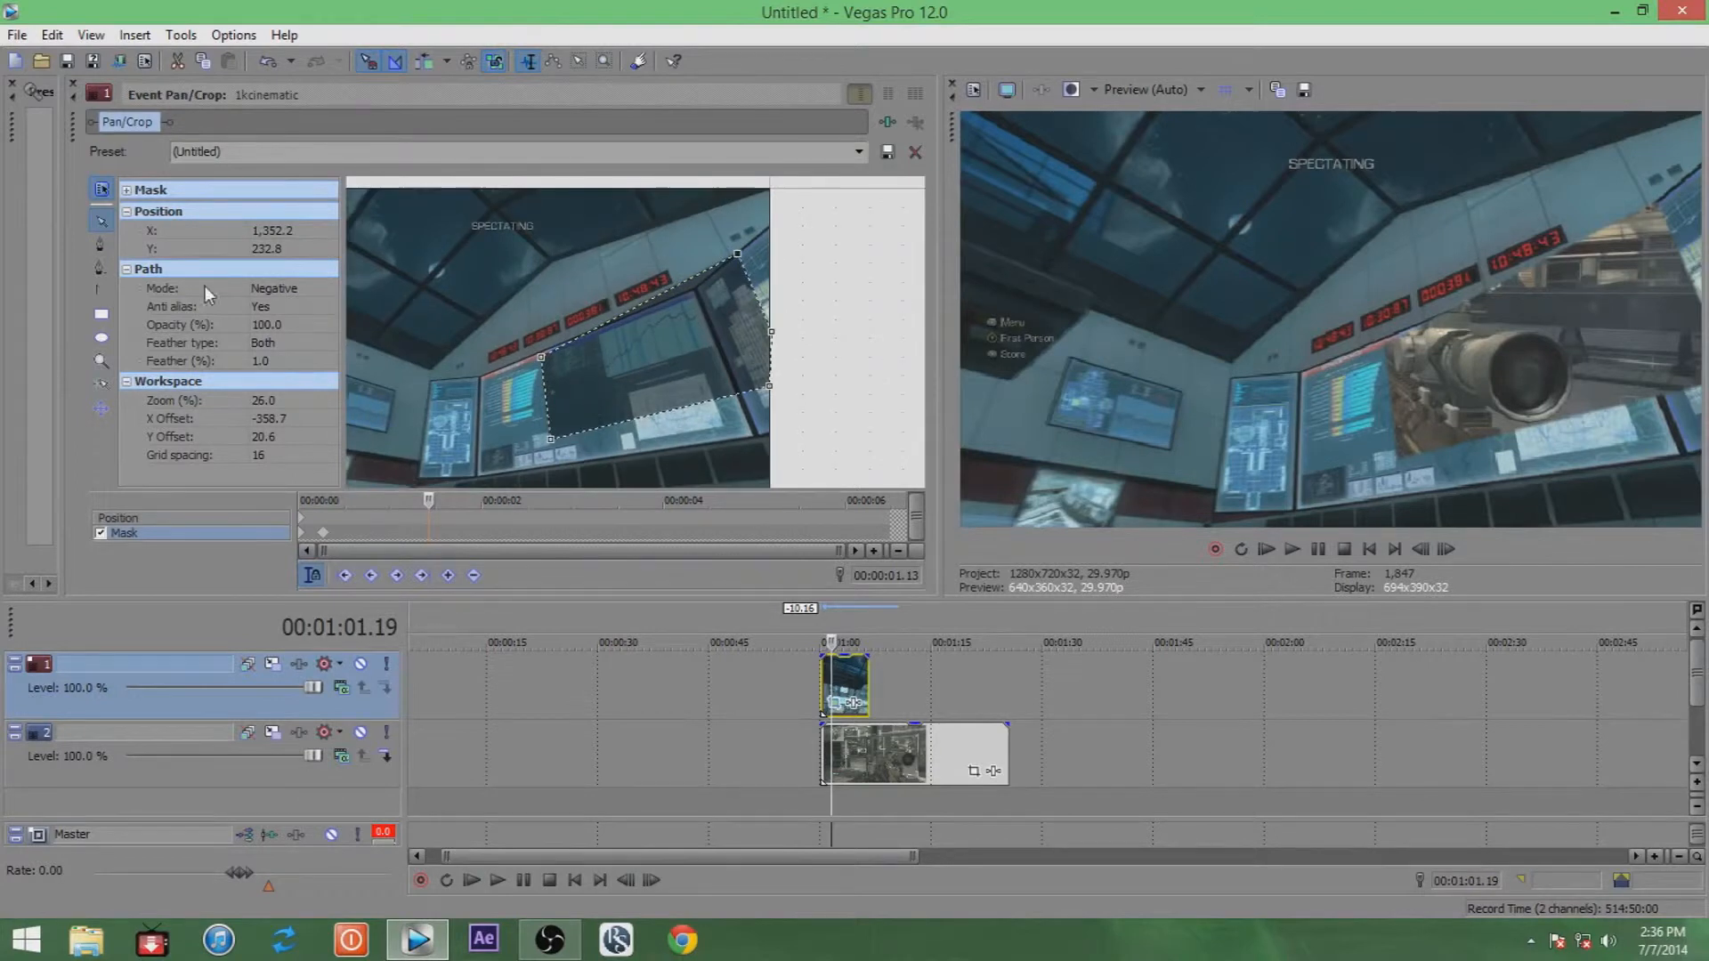
click(105, 244)
drag(541, 360, 478, 377)
drag(552, 441, 472, 476)
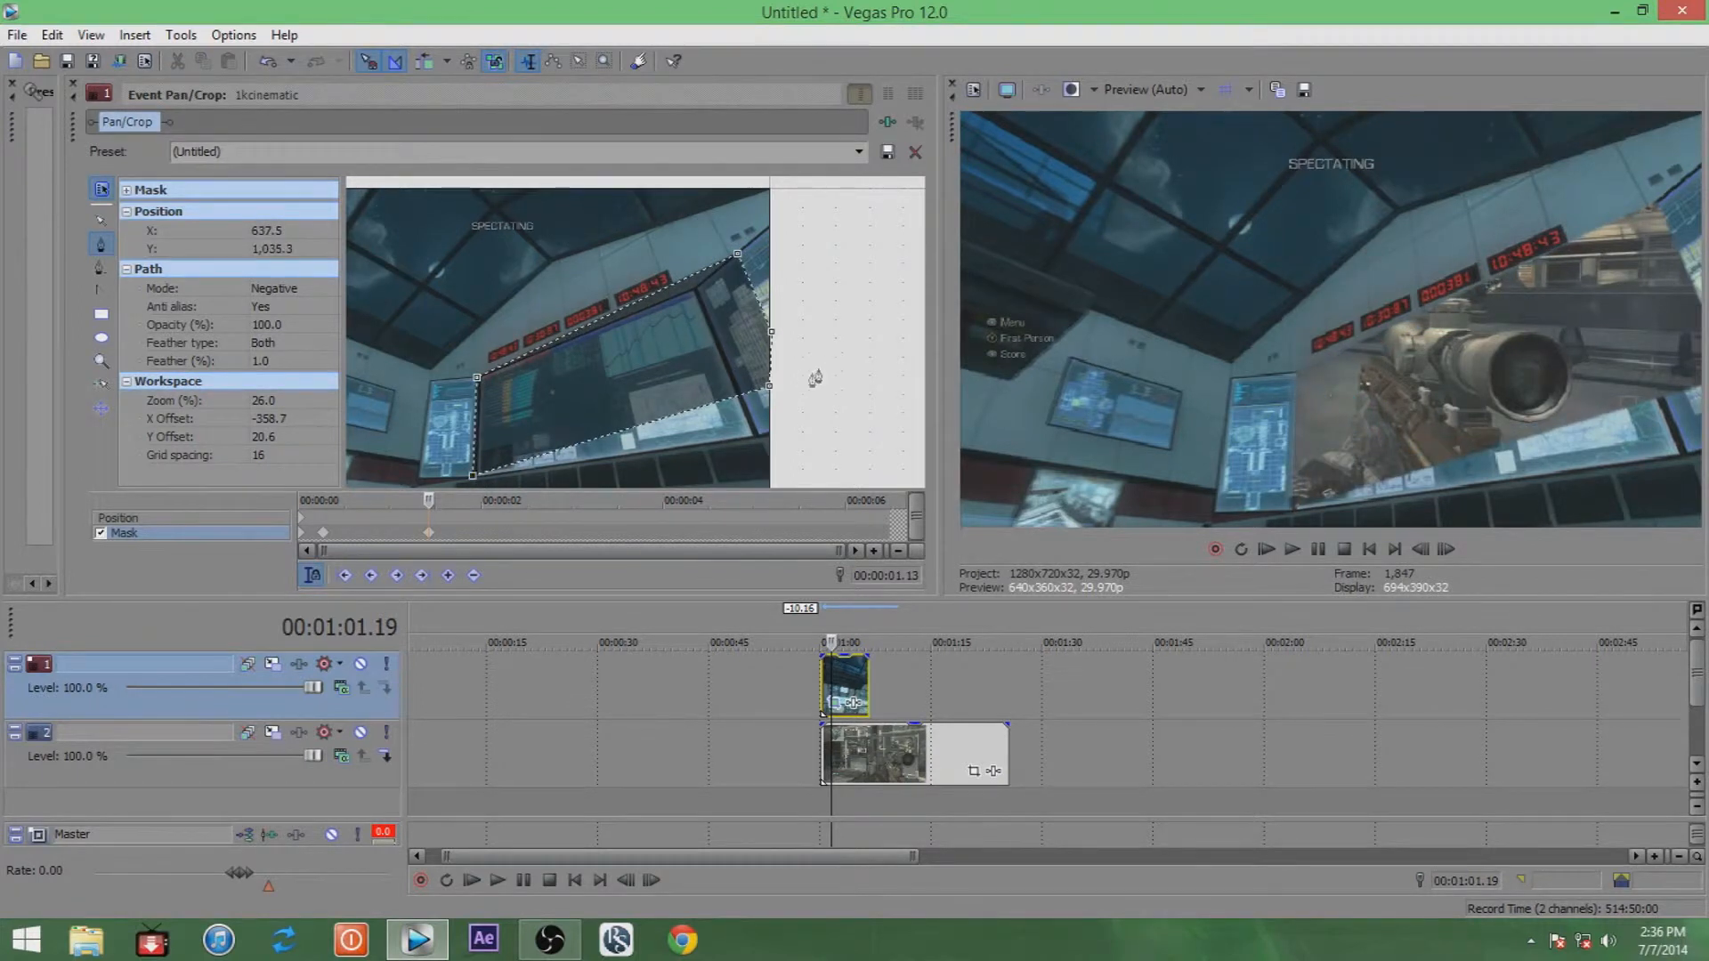
Move the mask's three right anchors onto the wall screen's right edge, the middle at about X 1309, Y 606 and the upper at X 1234, Y 348.
drag(771, 389, 756, 435)
drag(772, 332, 721, 360)
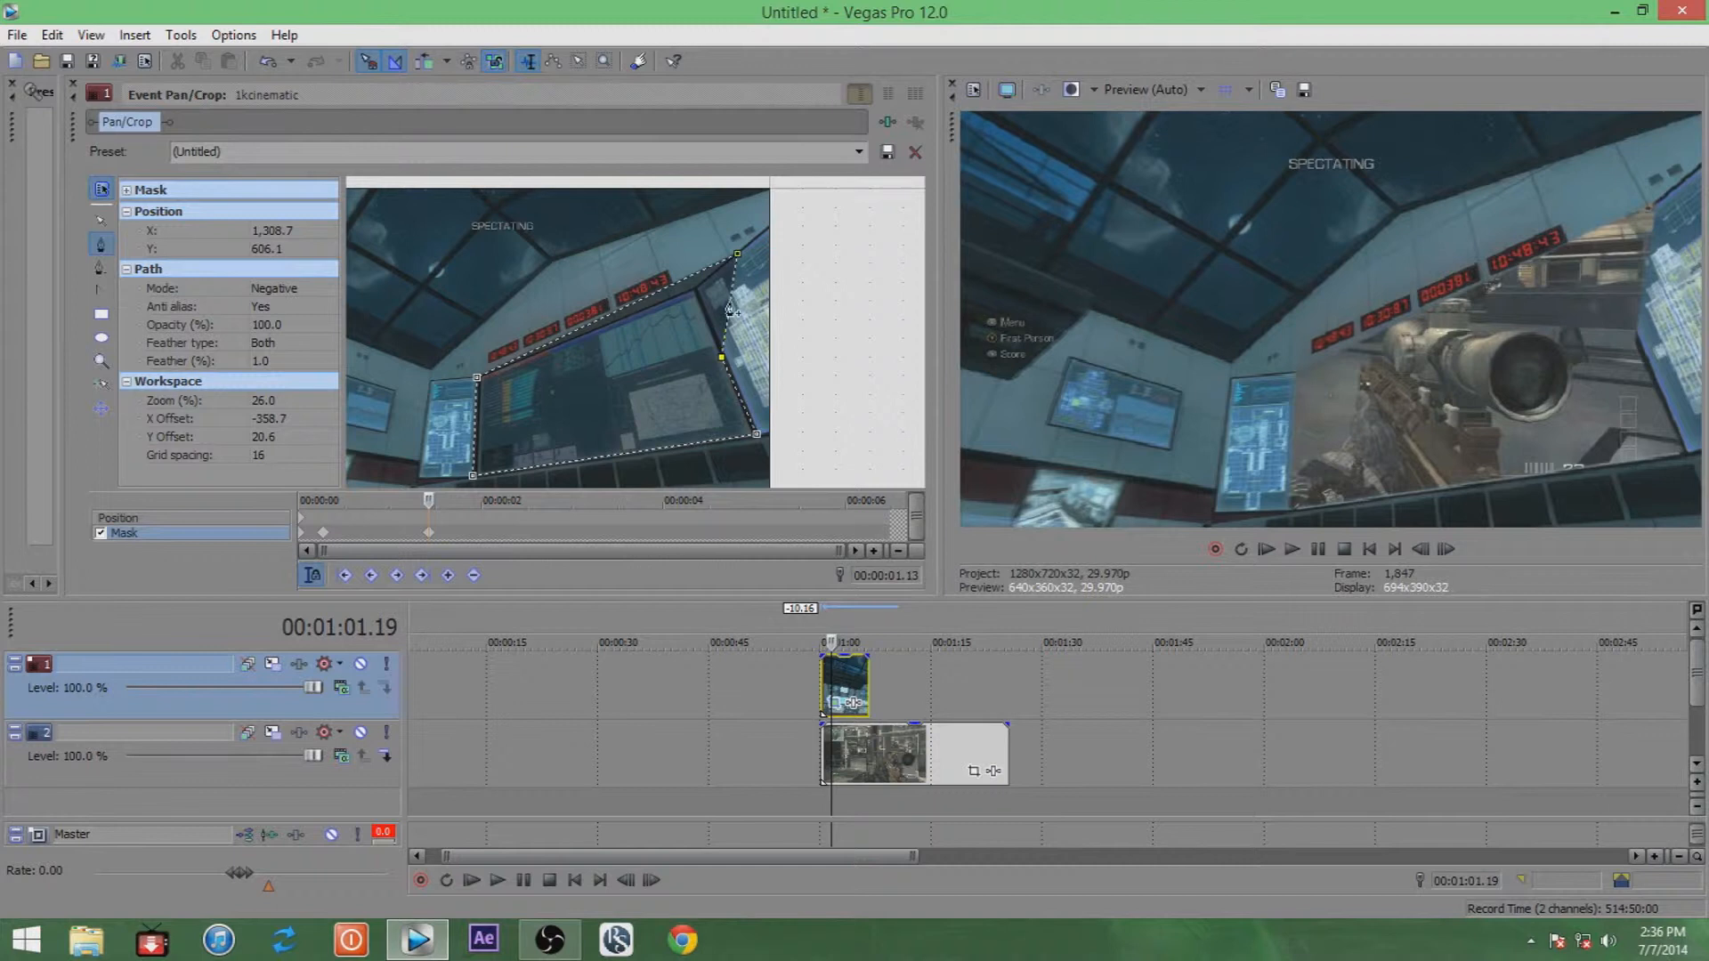
drag(739, 257, 697, 291)
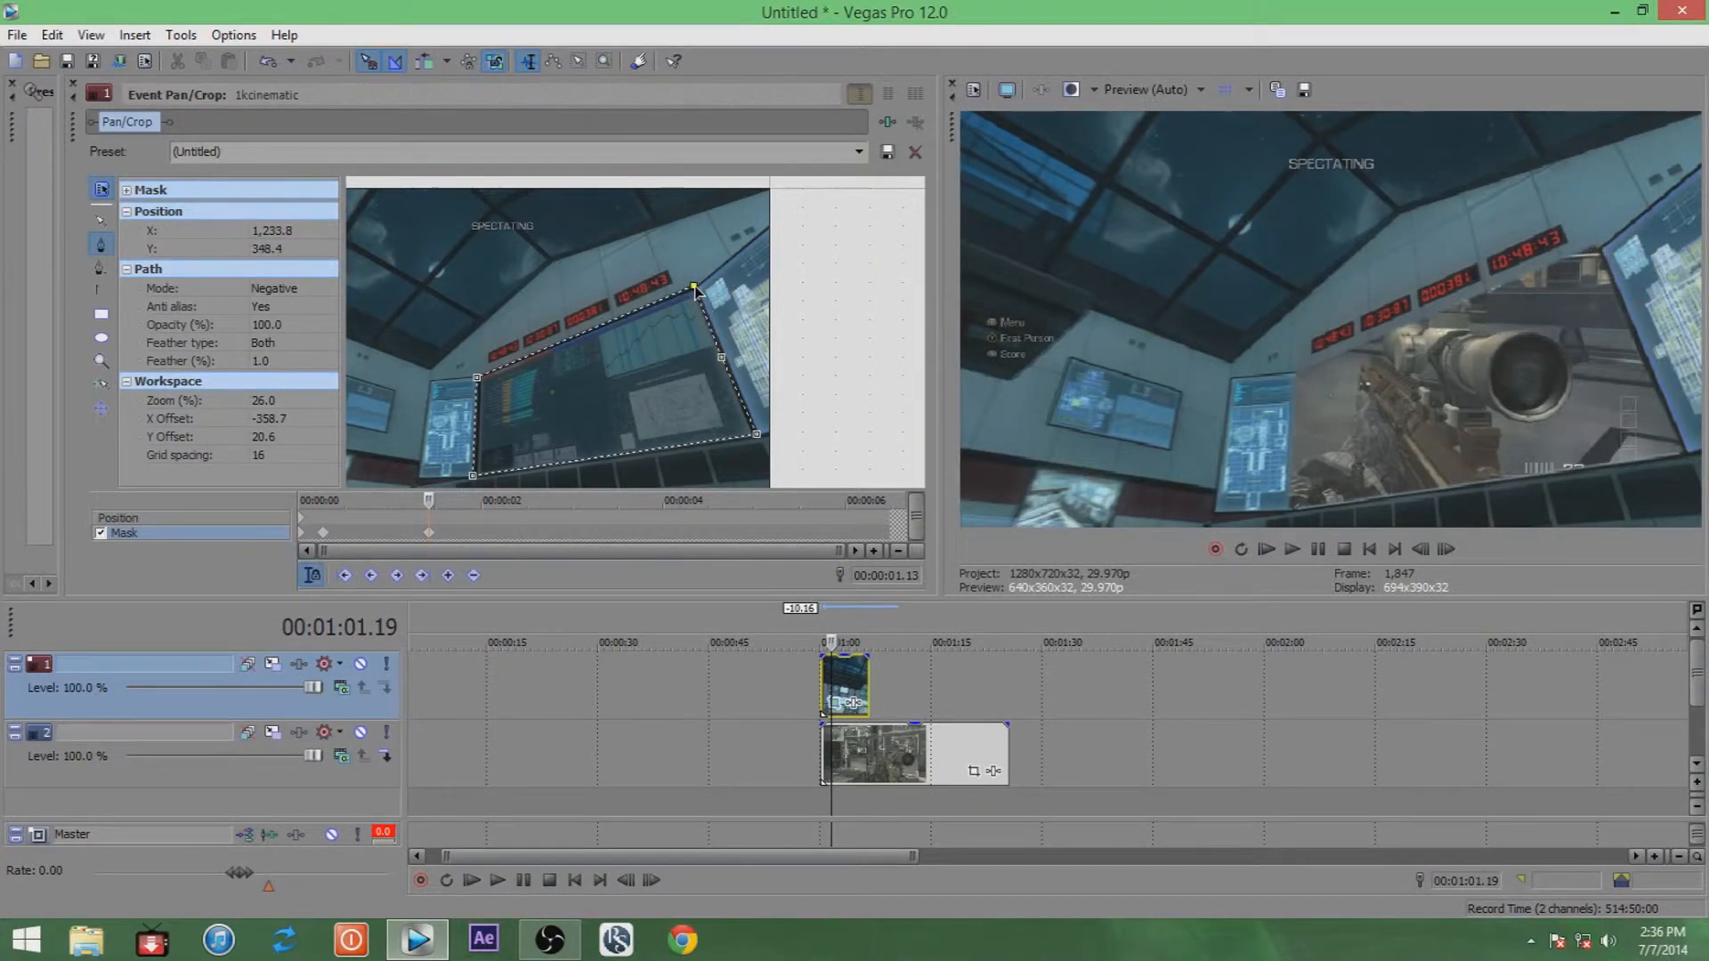
Play back the masked cinematic clip from its start to check how the mask follows the wall screen.
click(820, 678)
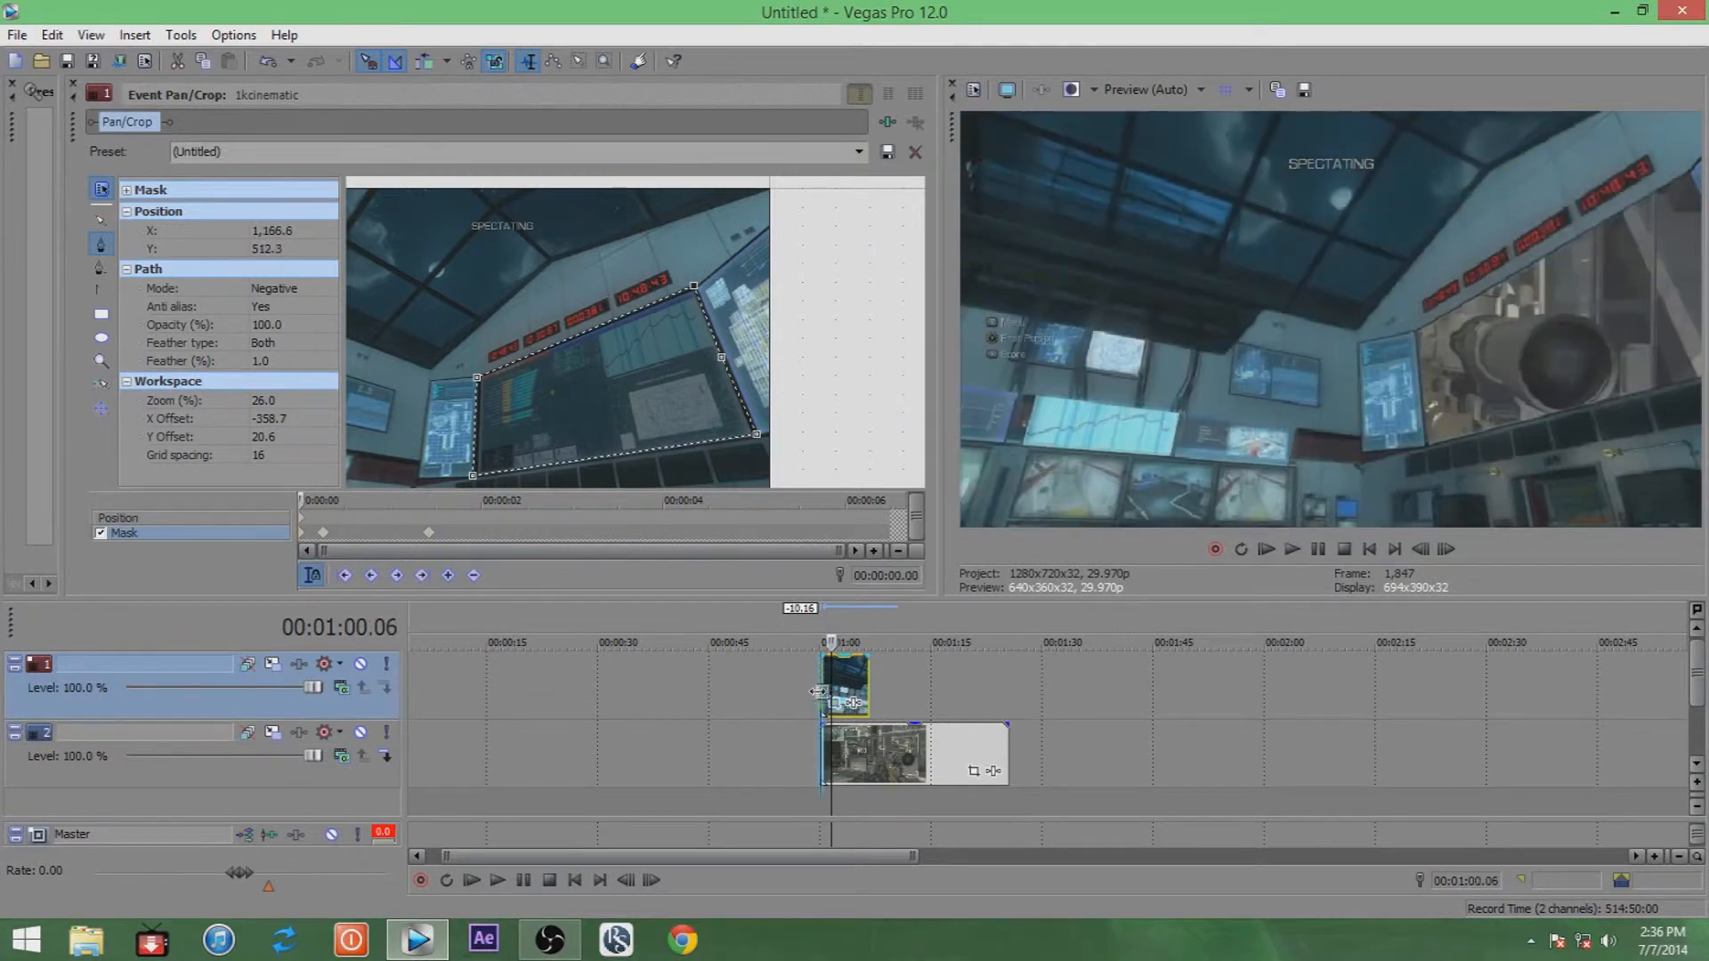
click(814, 693)
key(space)
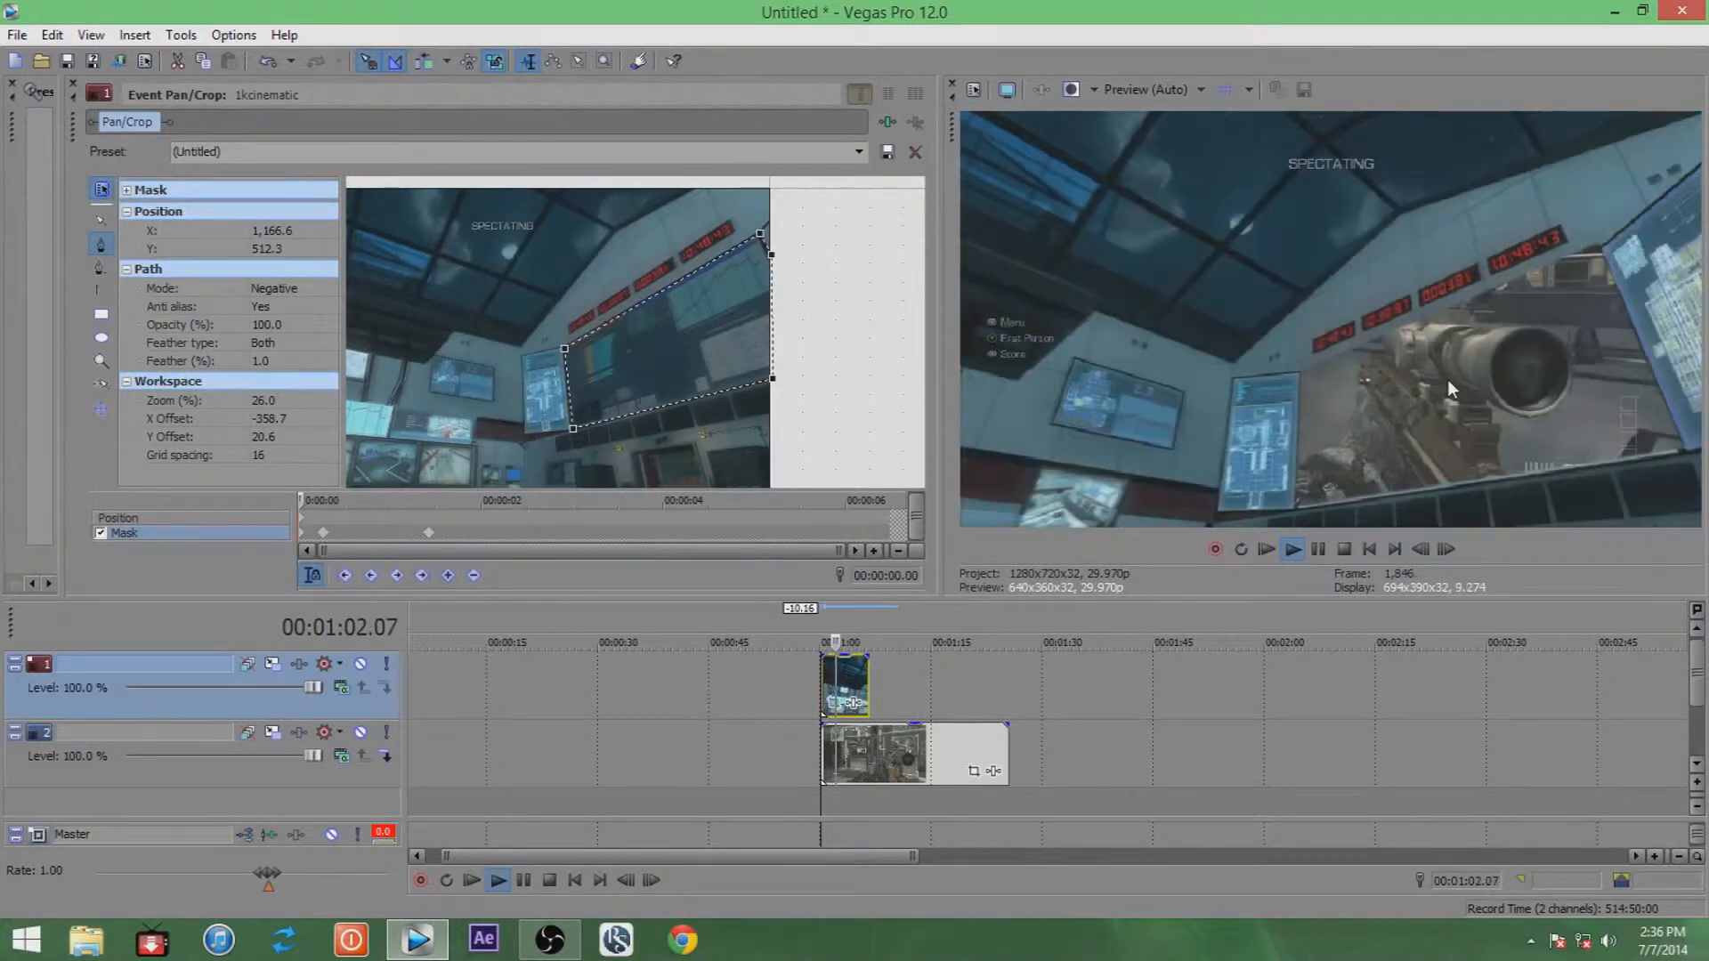
key(space)
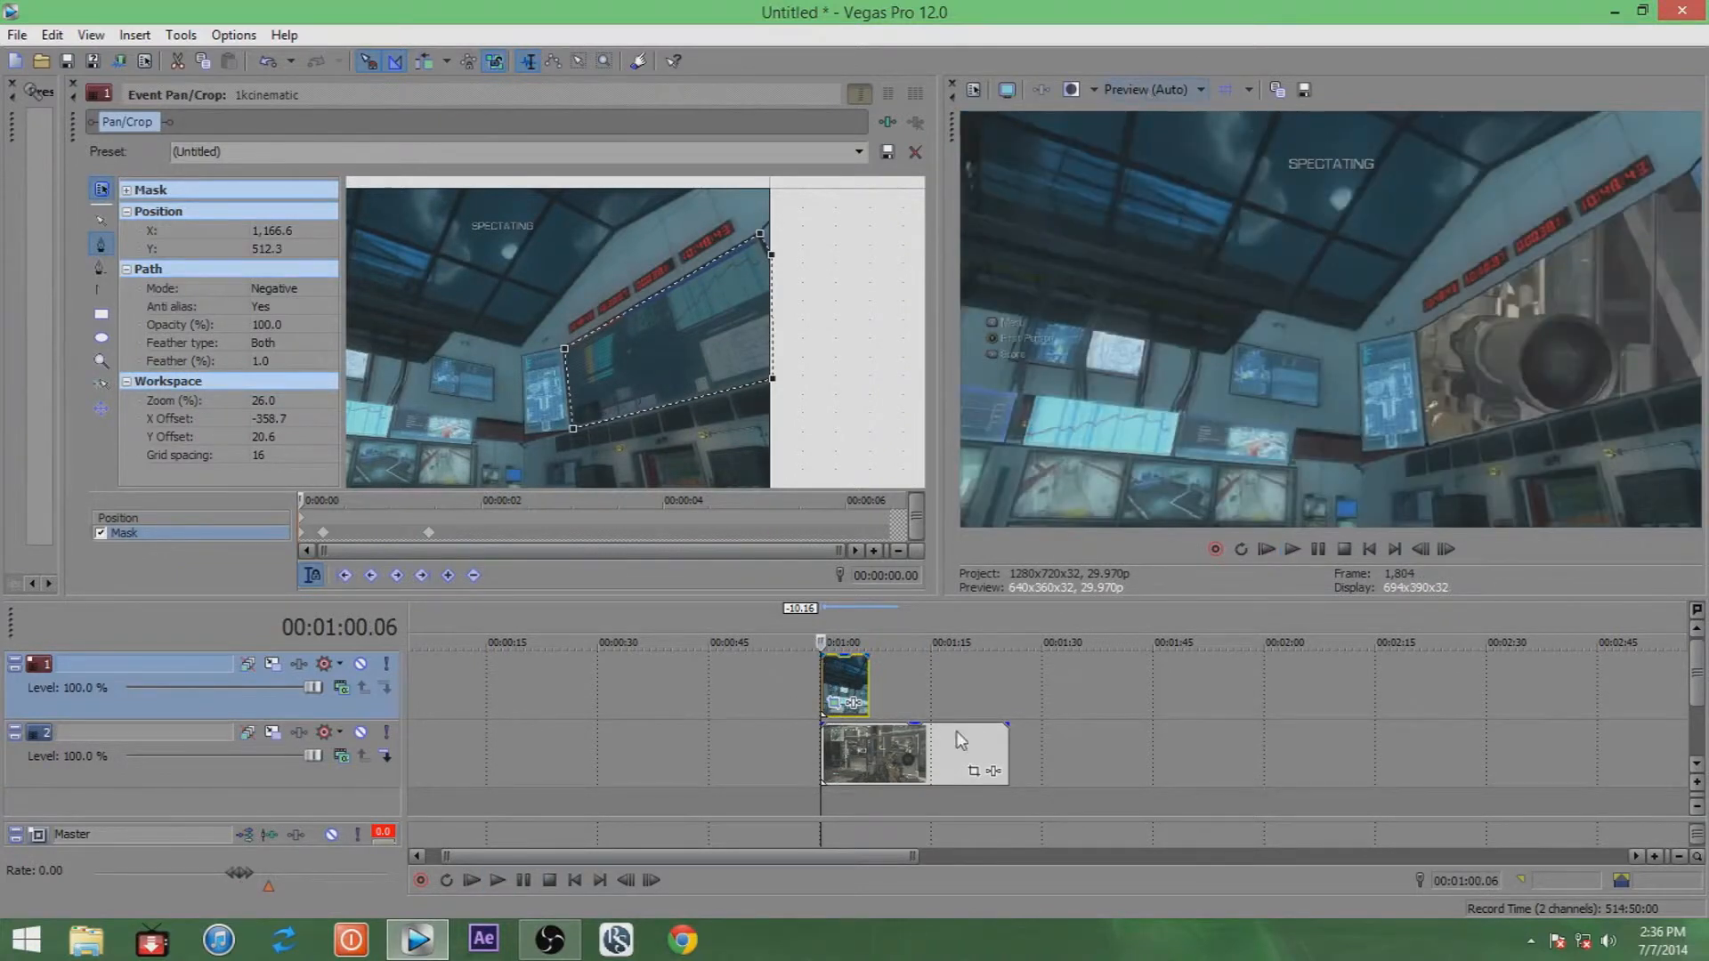
key(space)
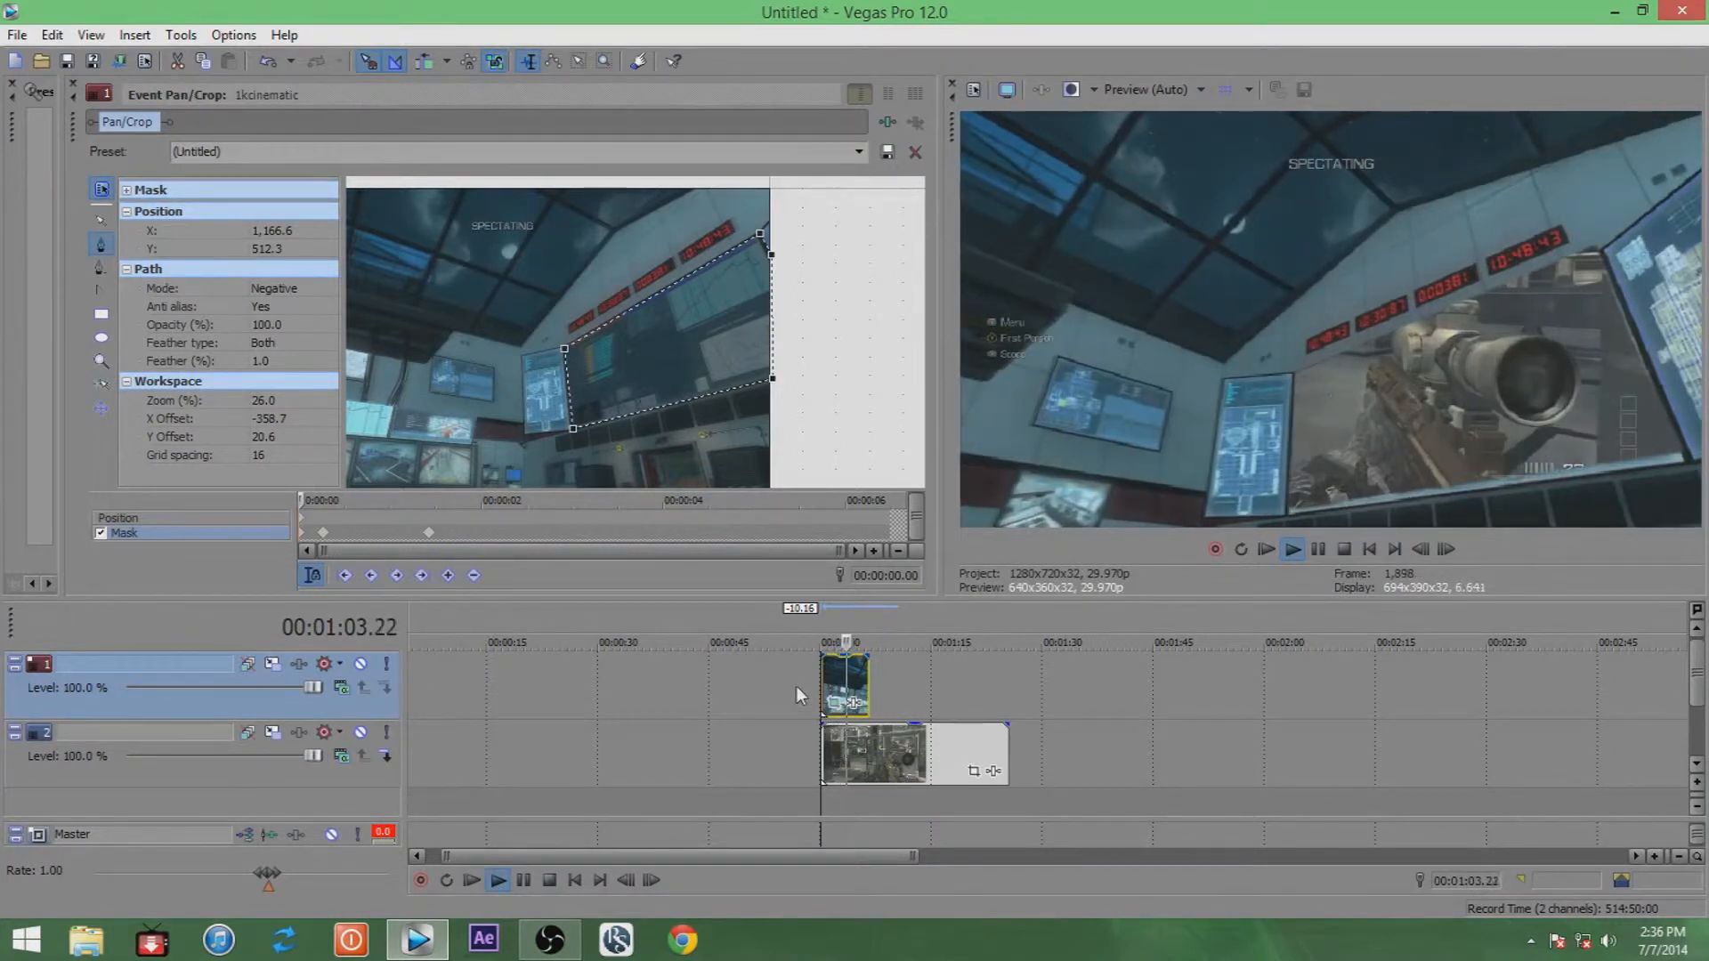
Set a loop region on the timeline from 00:00:56.27 to 00:01:03.25, covering the keyframed part of the cinematic clip.
drag(799, 685, 902, 683)
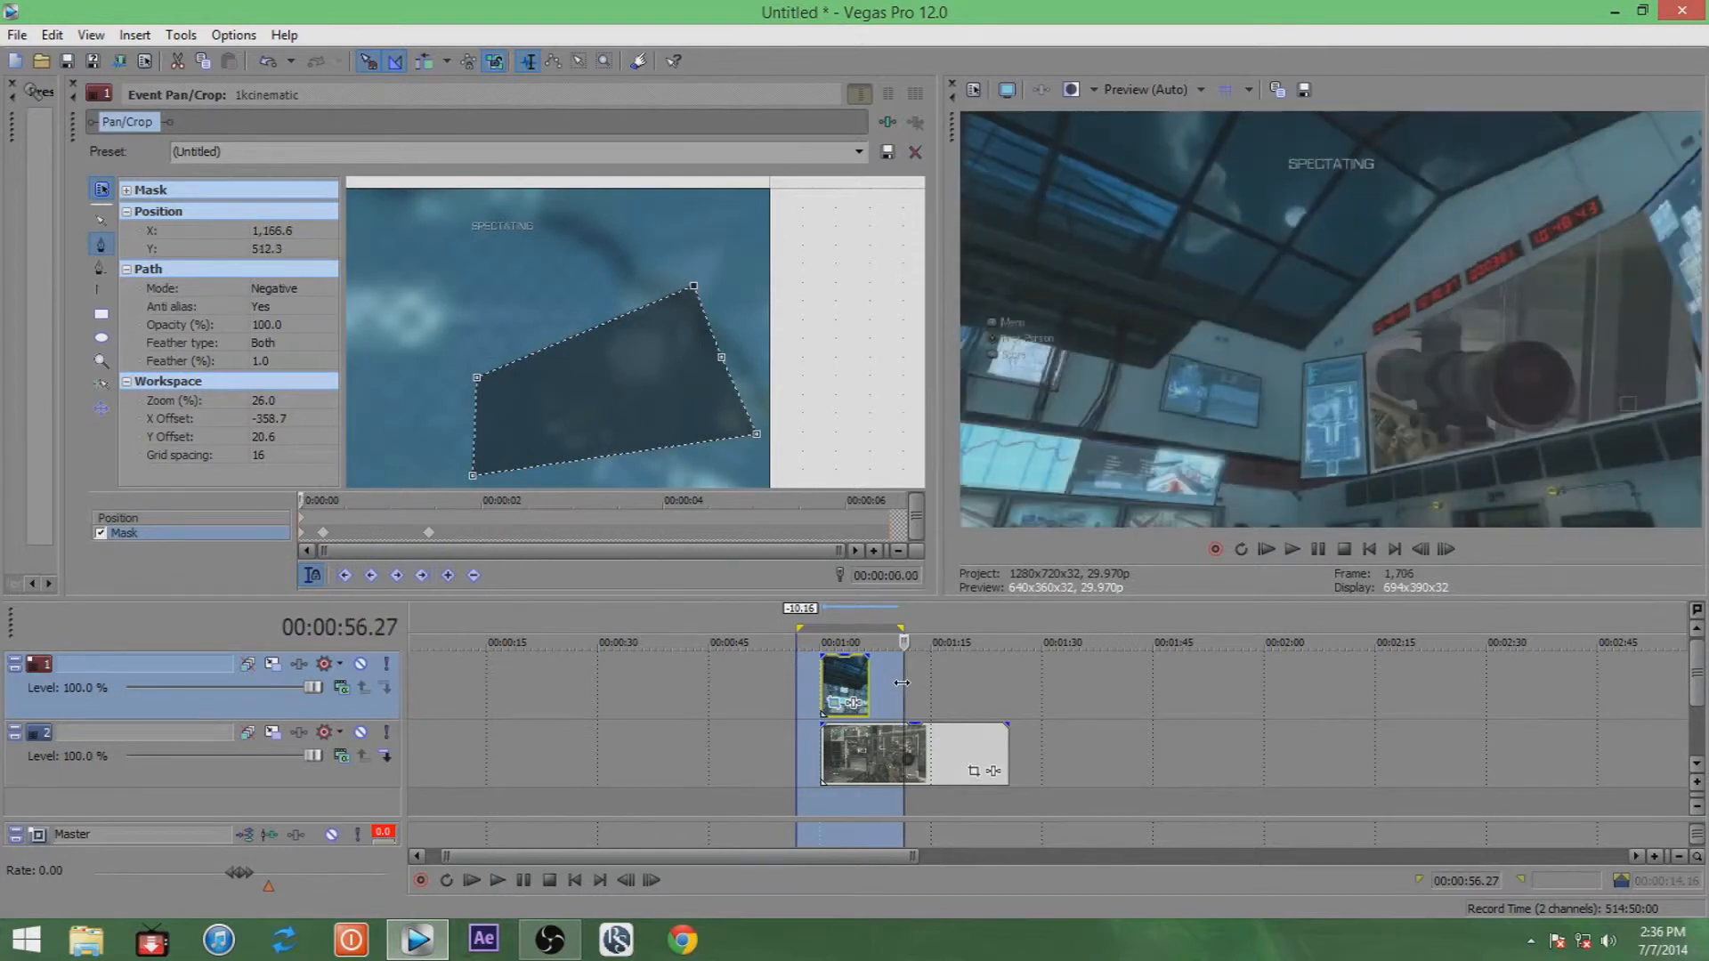
click(902, 682)
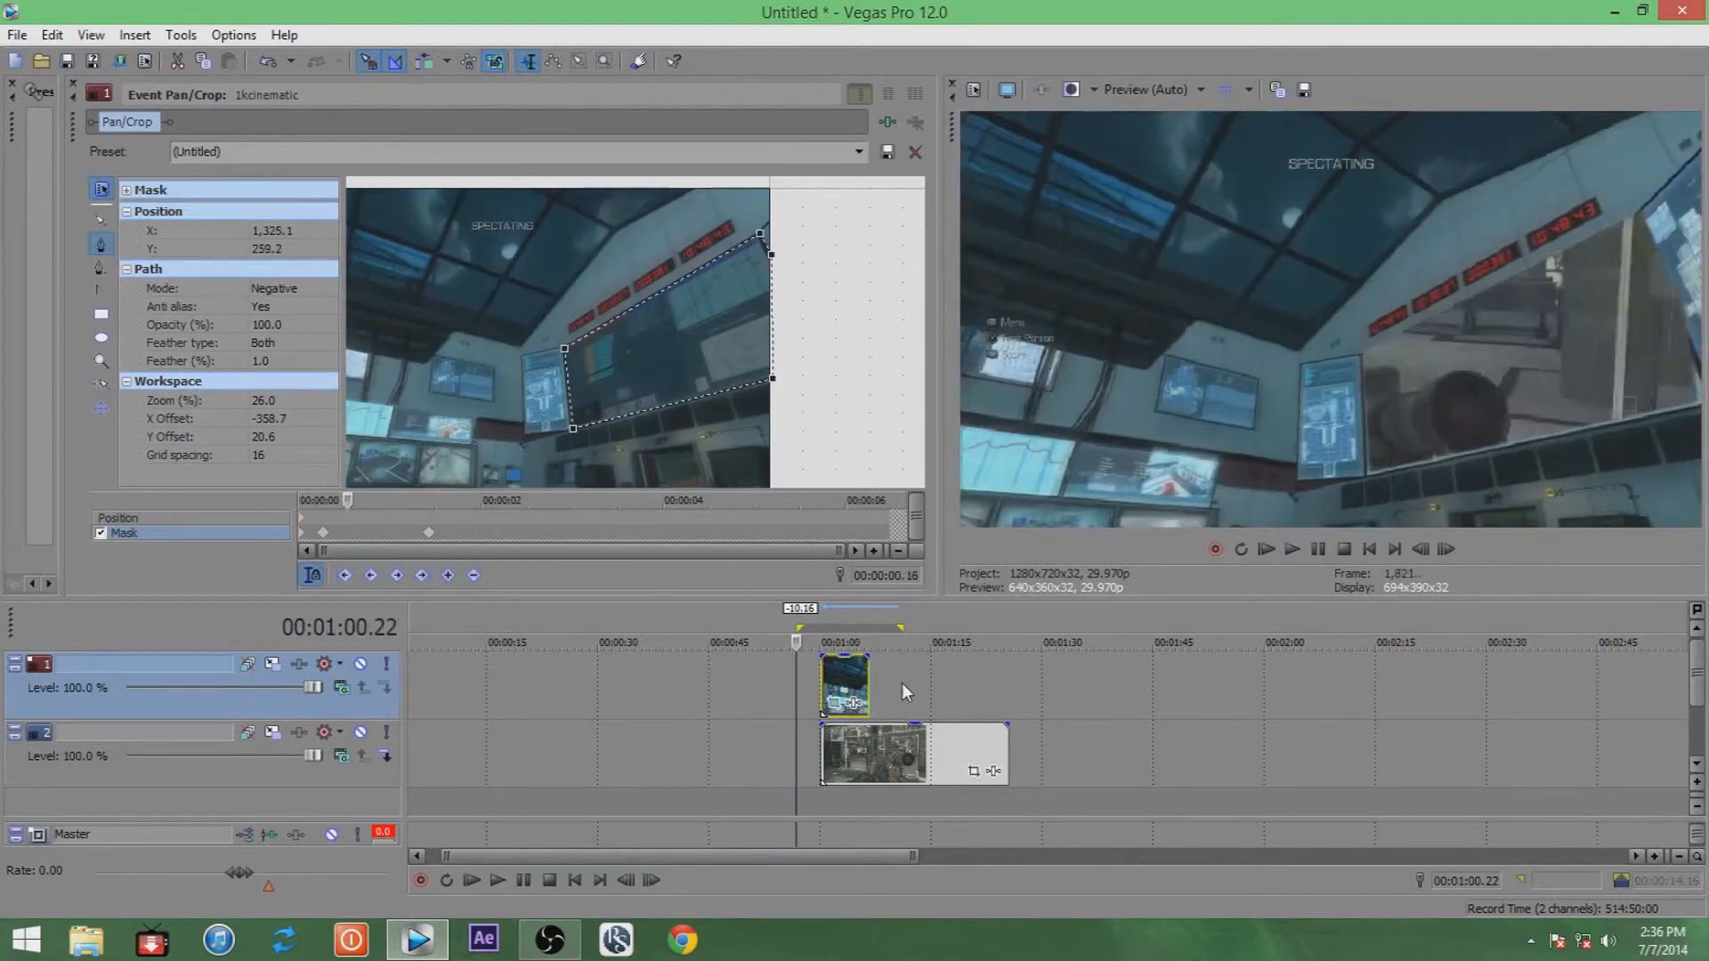
key(Return)
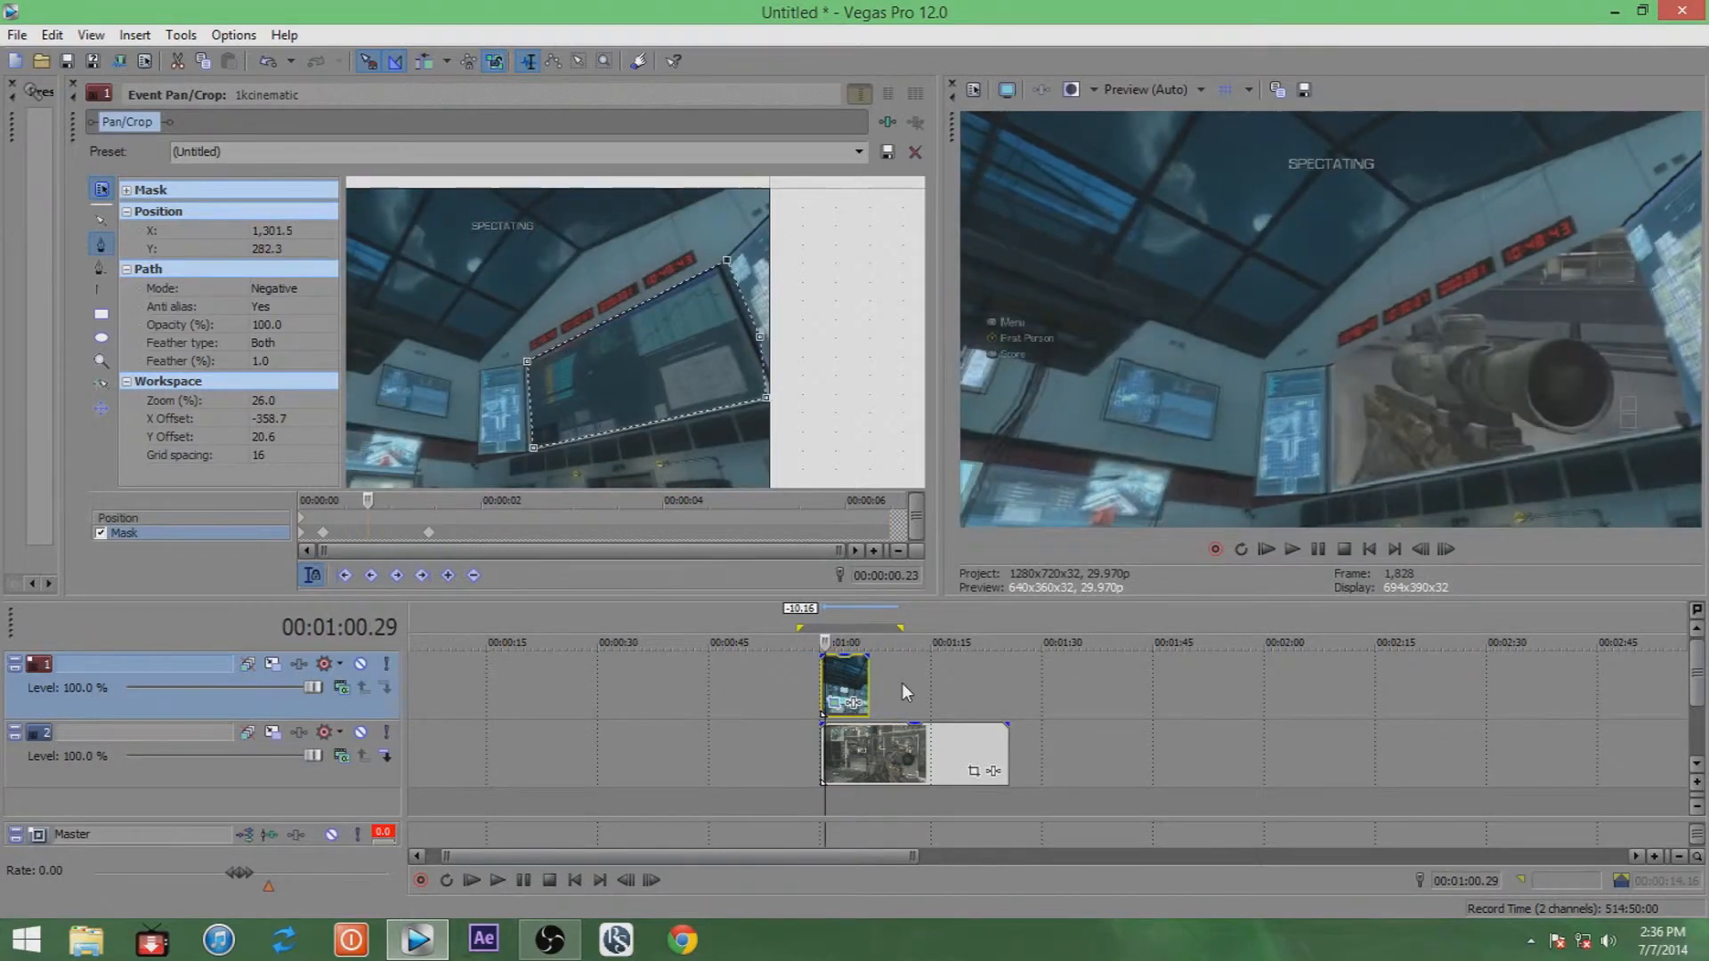
key(Right)
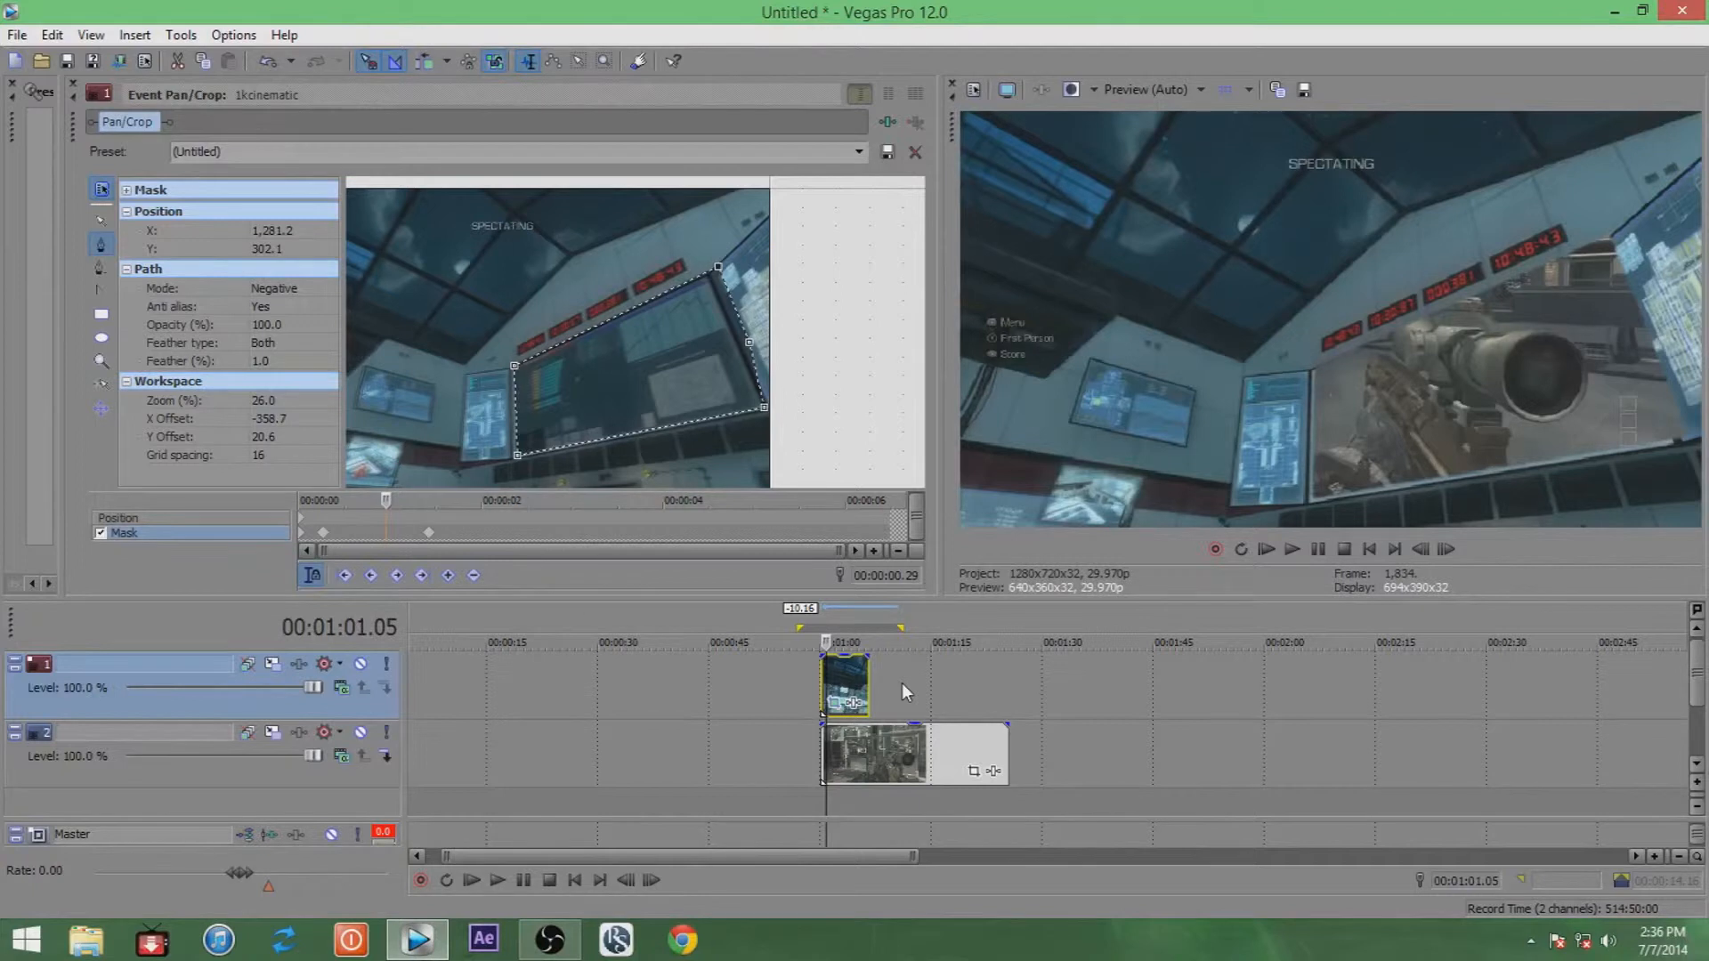
key(Right)
key(Right)
key(Right)
key(Right)
key(Right)
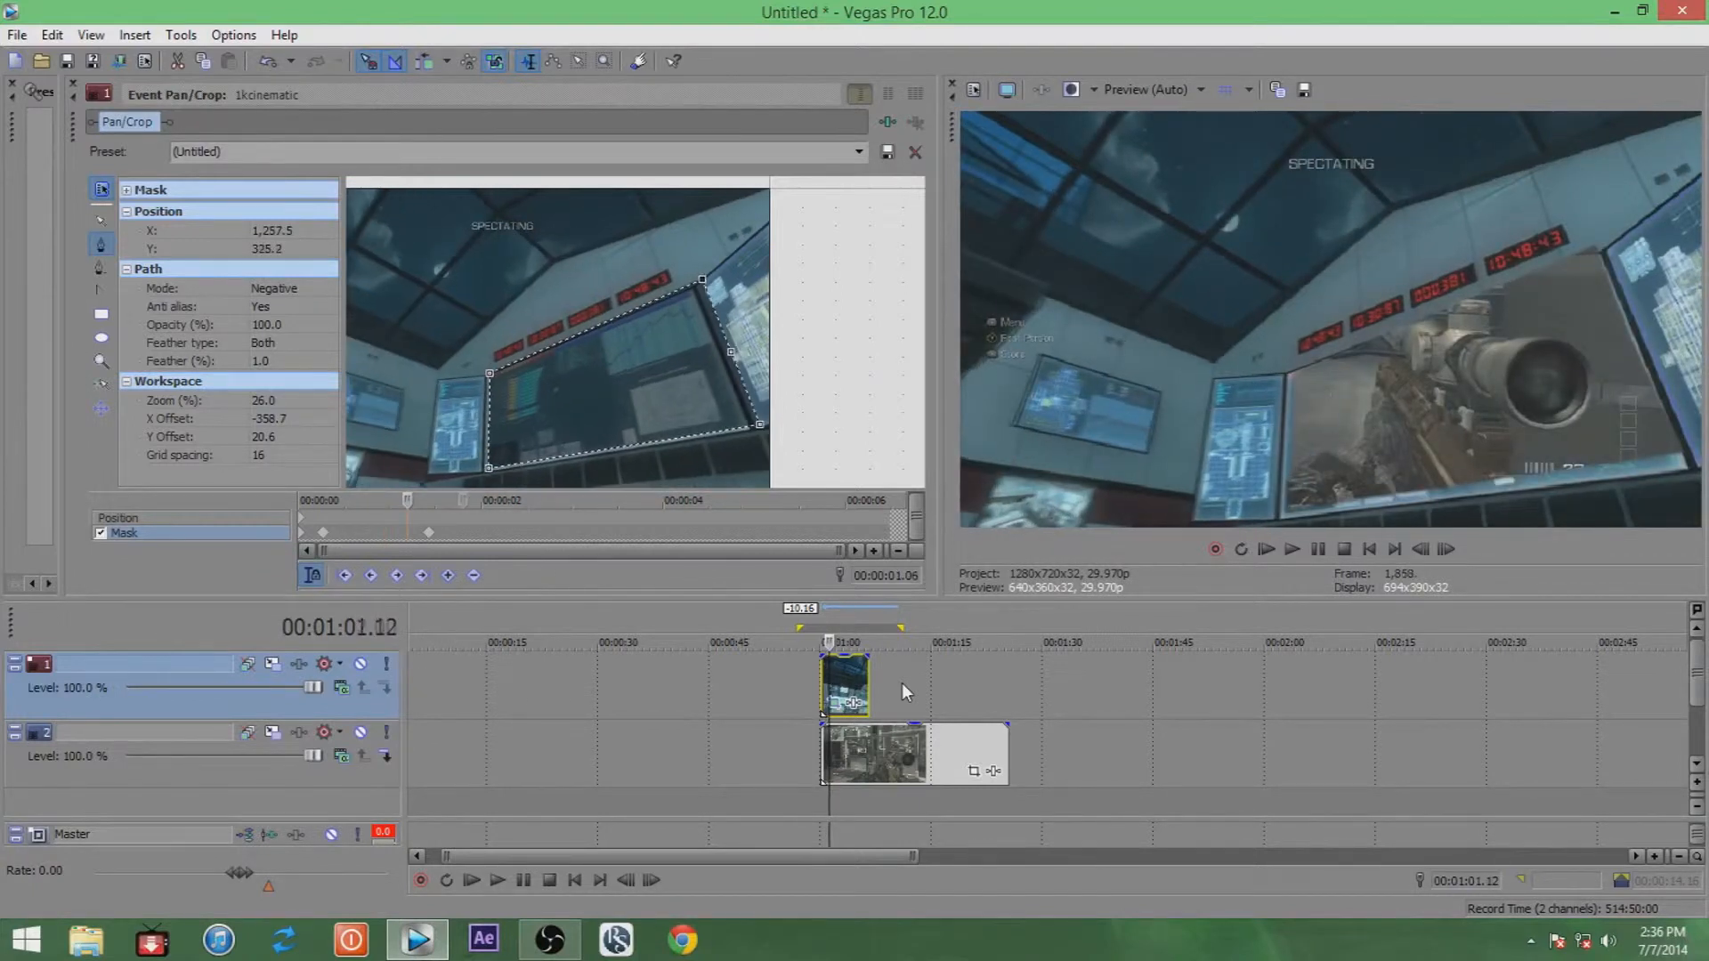
key(Right)
key(Right)
key(Right)
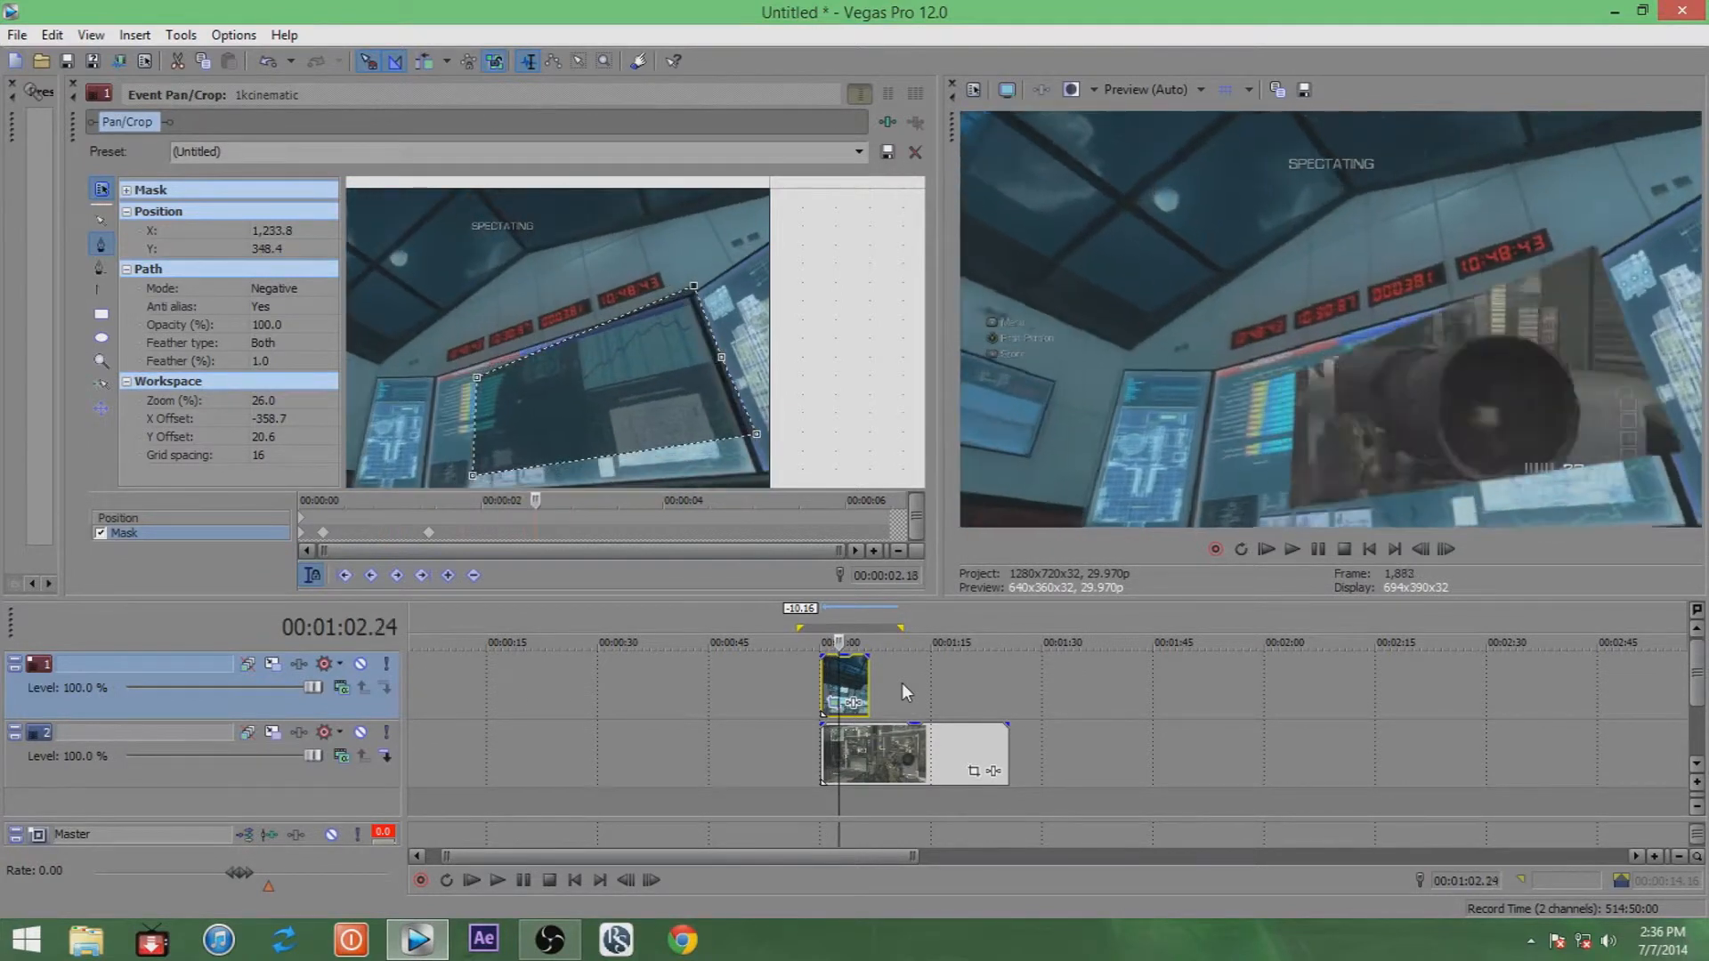
key(Right)
key(Right)
key(Right)
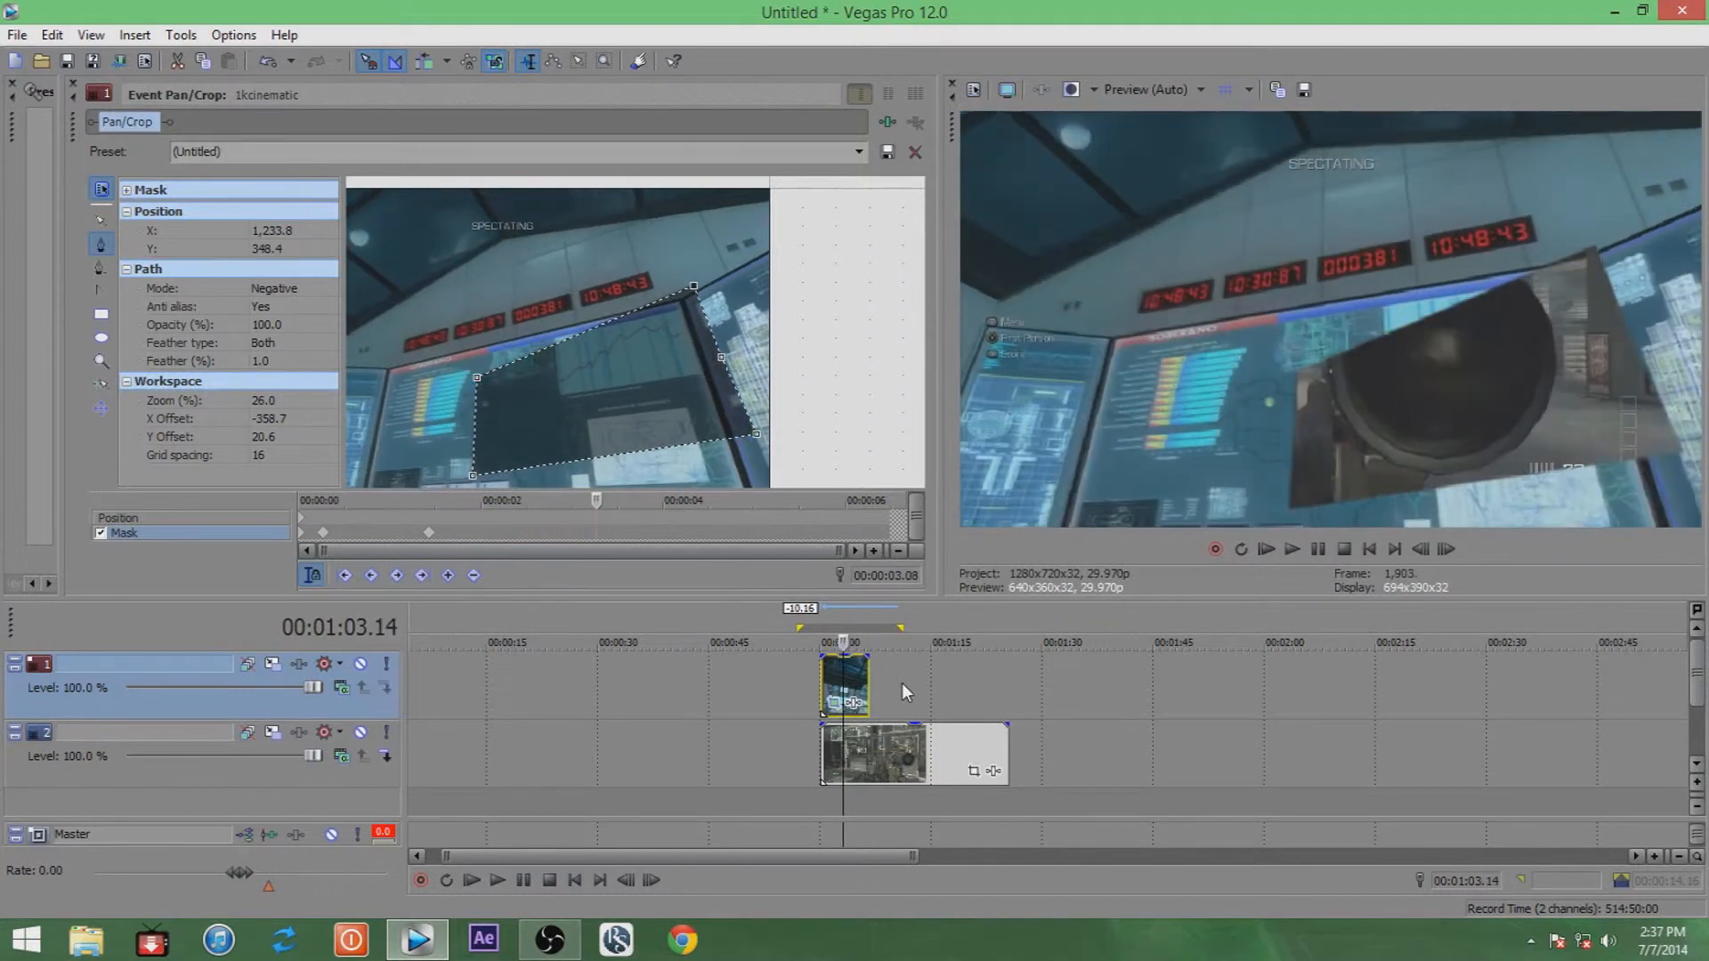
key(Right)
key(o)
Play back the loop region to review the mask motion, and stop playback.
key(space)
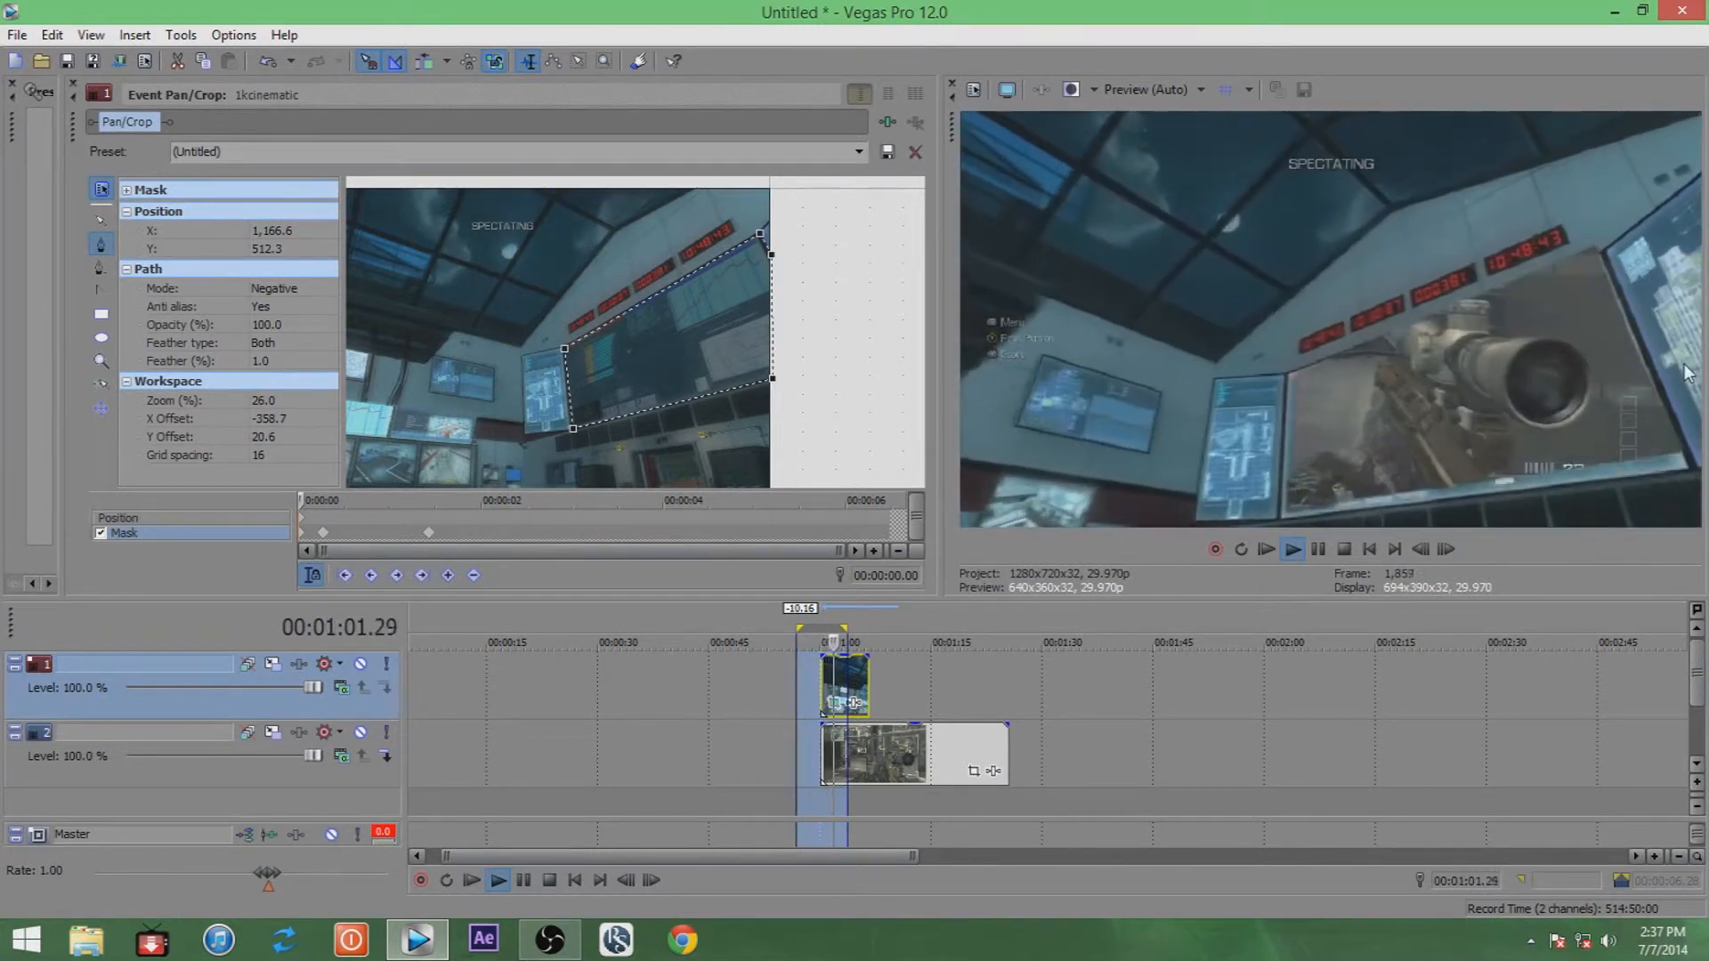
click(1341, 543)
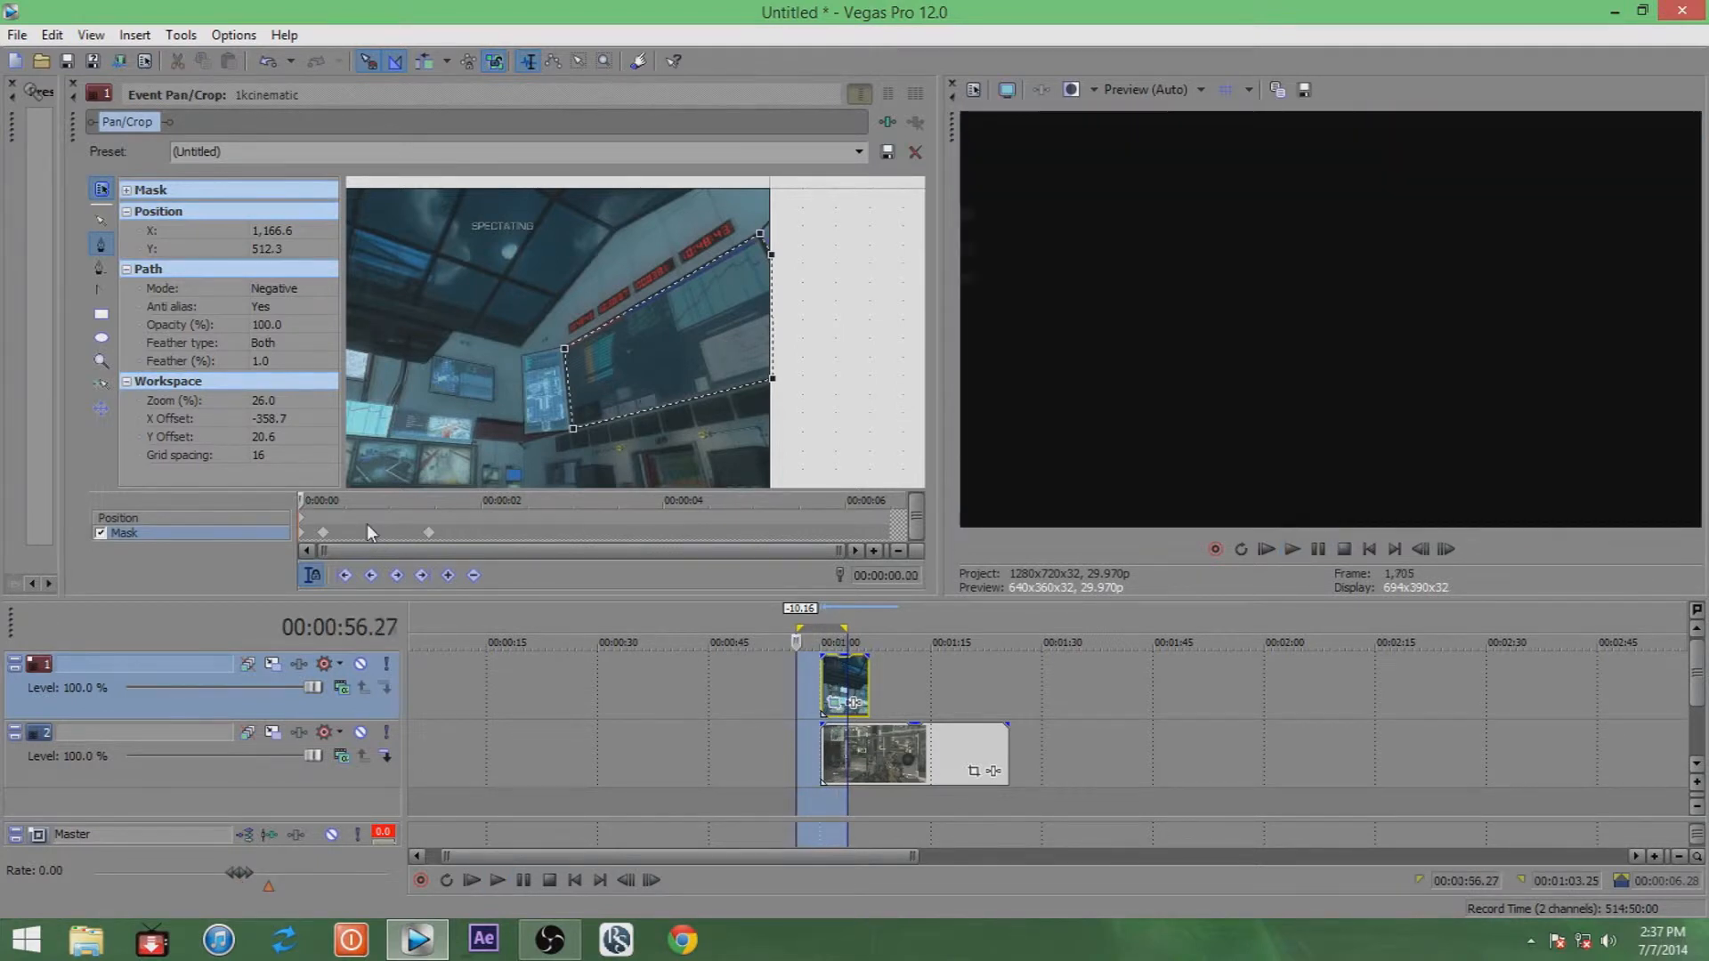
Inspect the mask and the gameplay behind it at several times in the cinematic clip, including after the last mask keyframe.
click(366, 532)
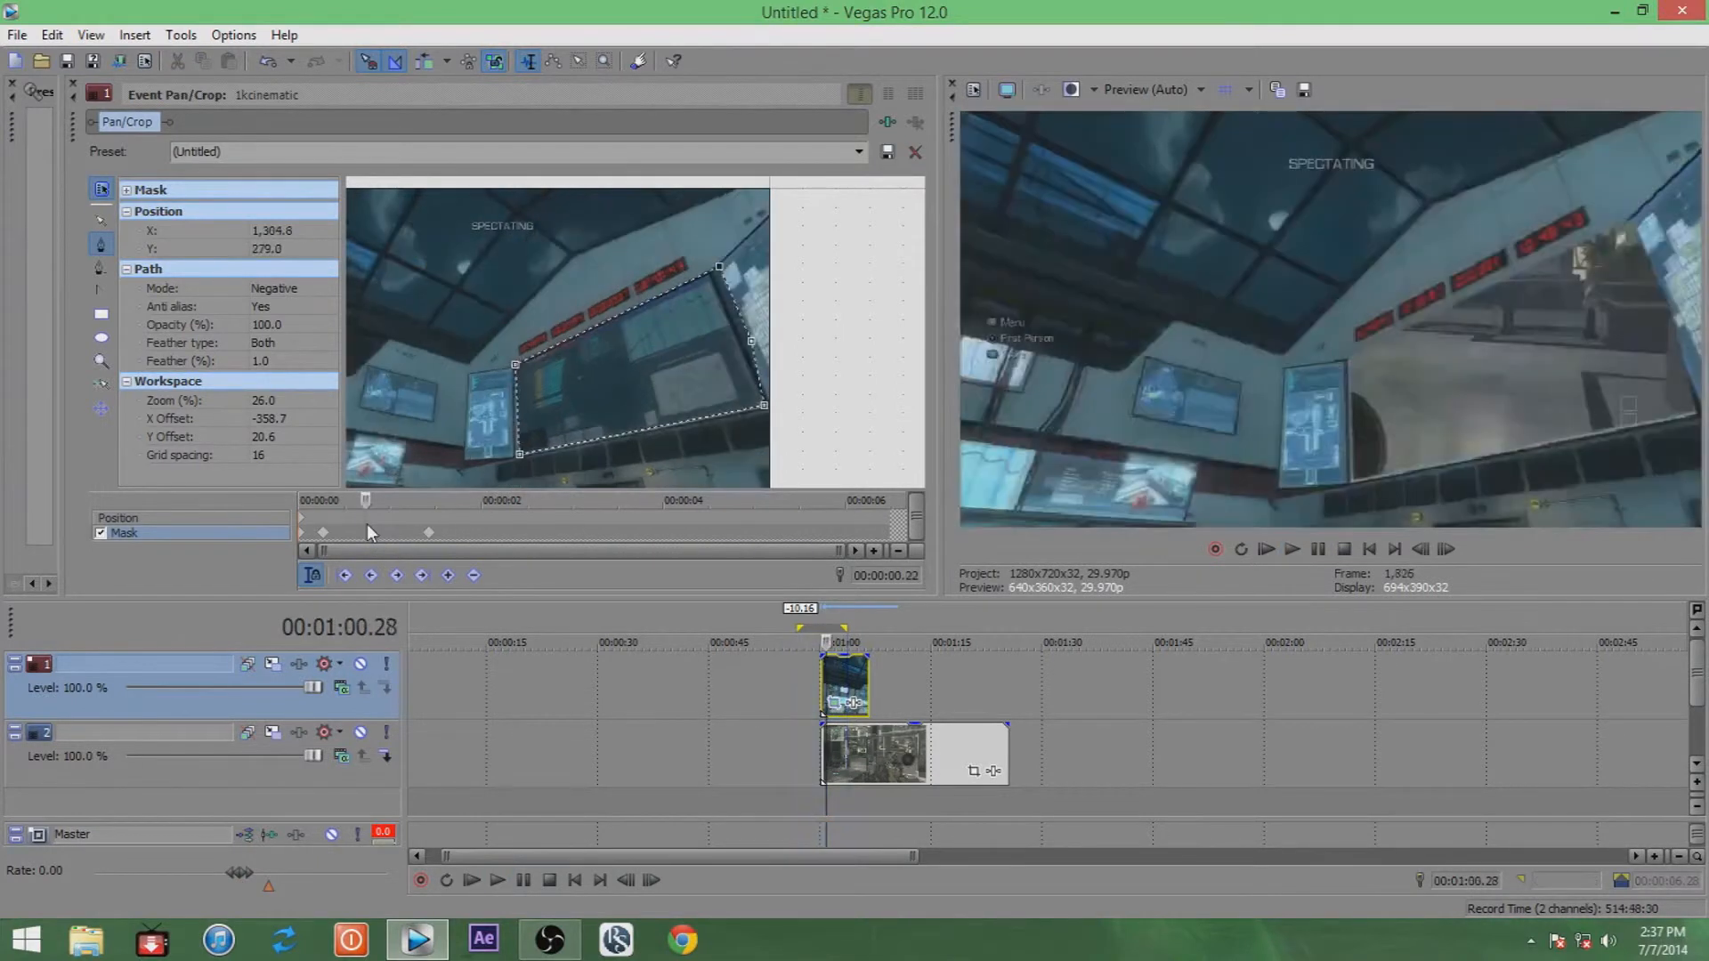
click(472, 532)
click(830, 524)
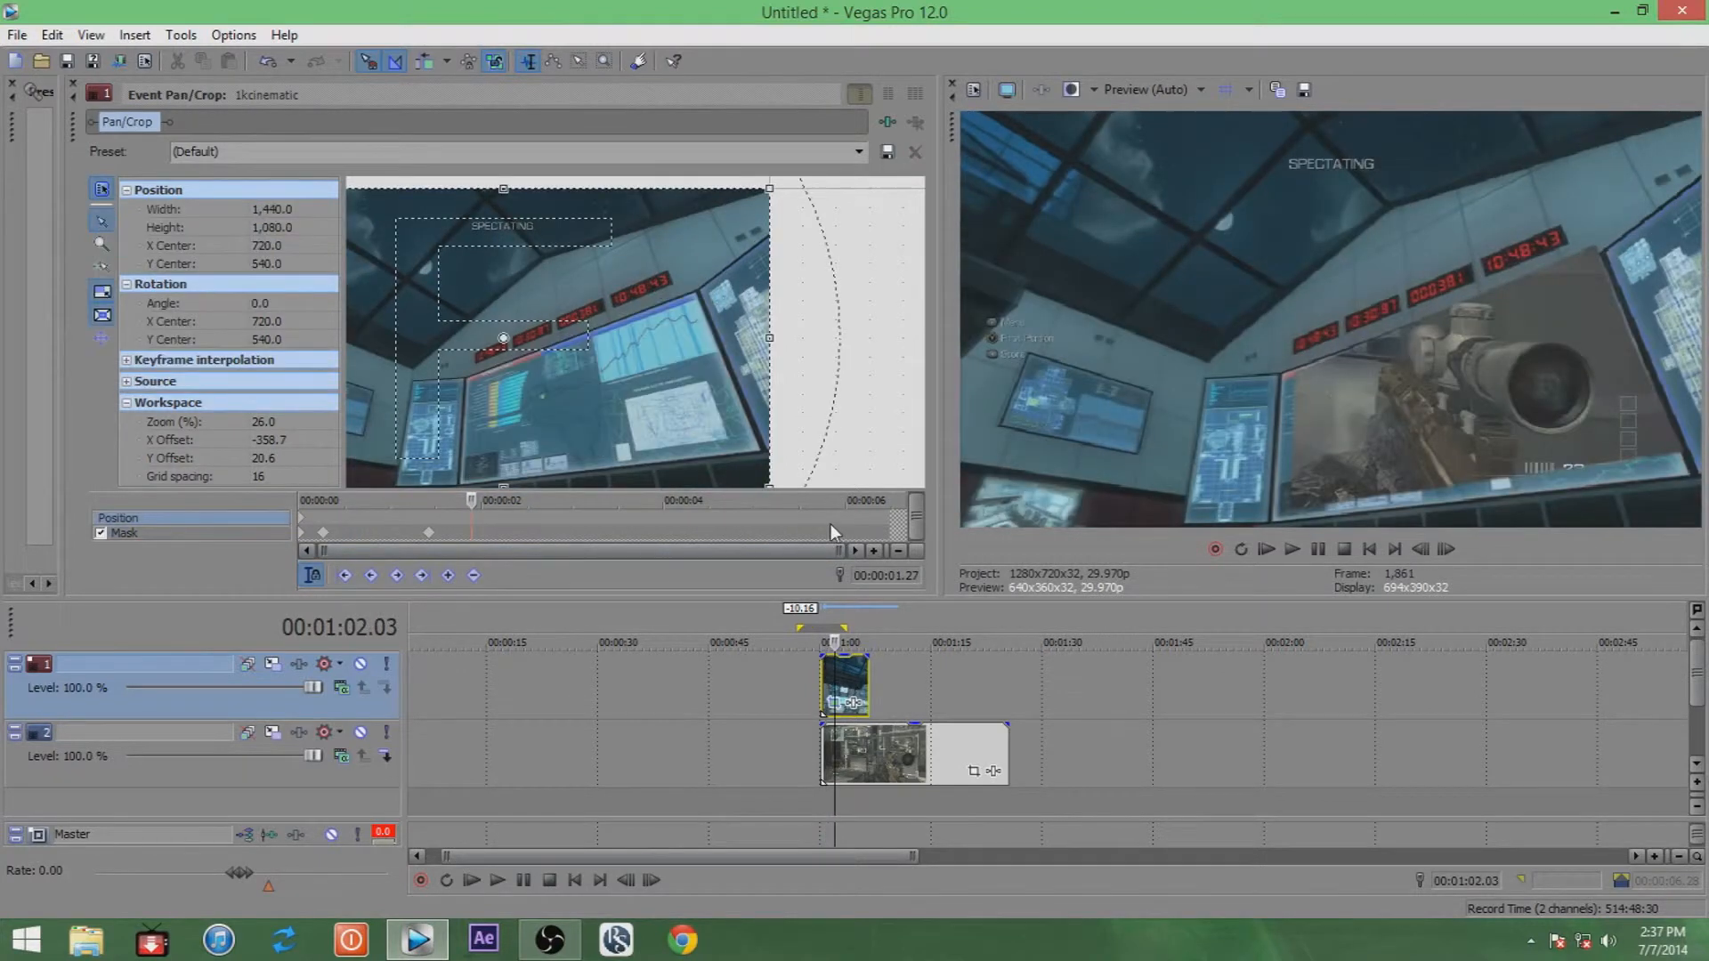
click(831, 531)
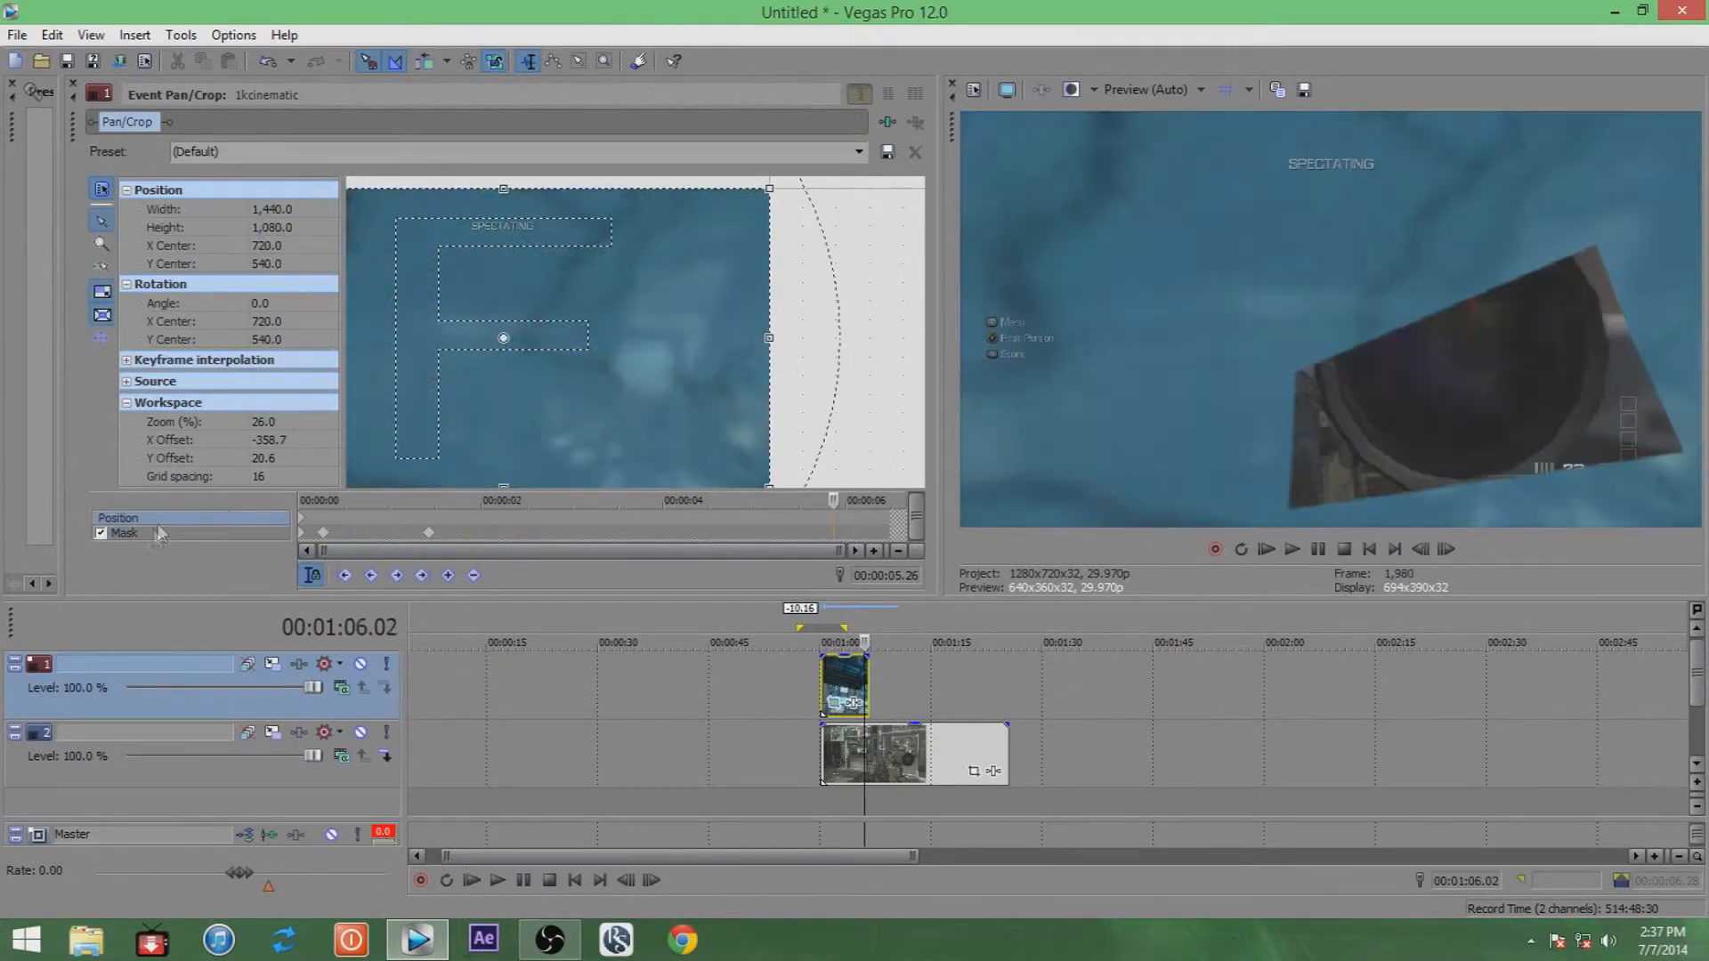
click(125, 532)
click(100, 533)
click(100, 533)
scroll(605, 398, down, 2)
scroll(605, 398, down, 1)
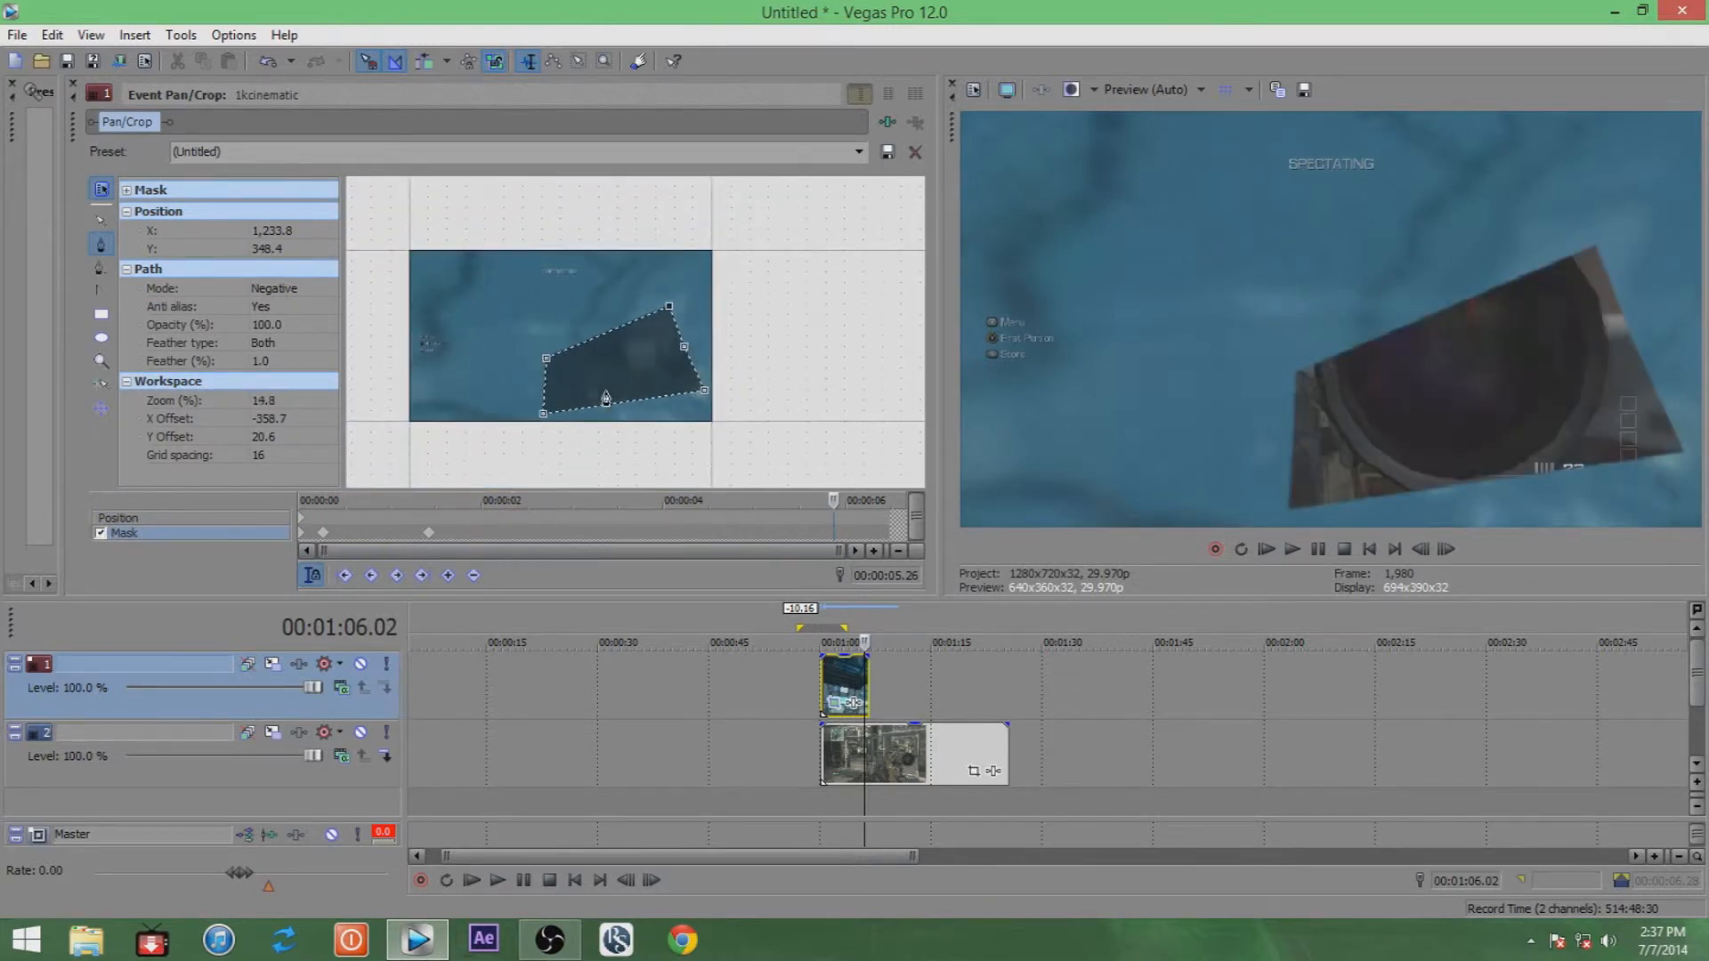
click(604, 531)
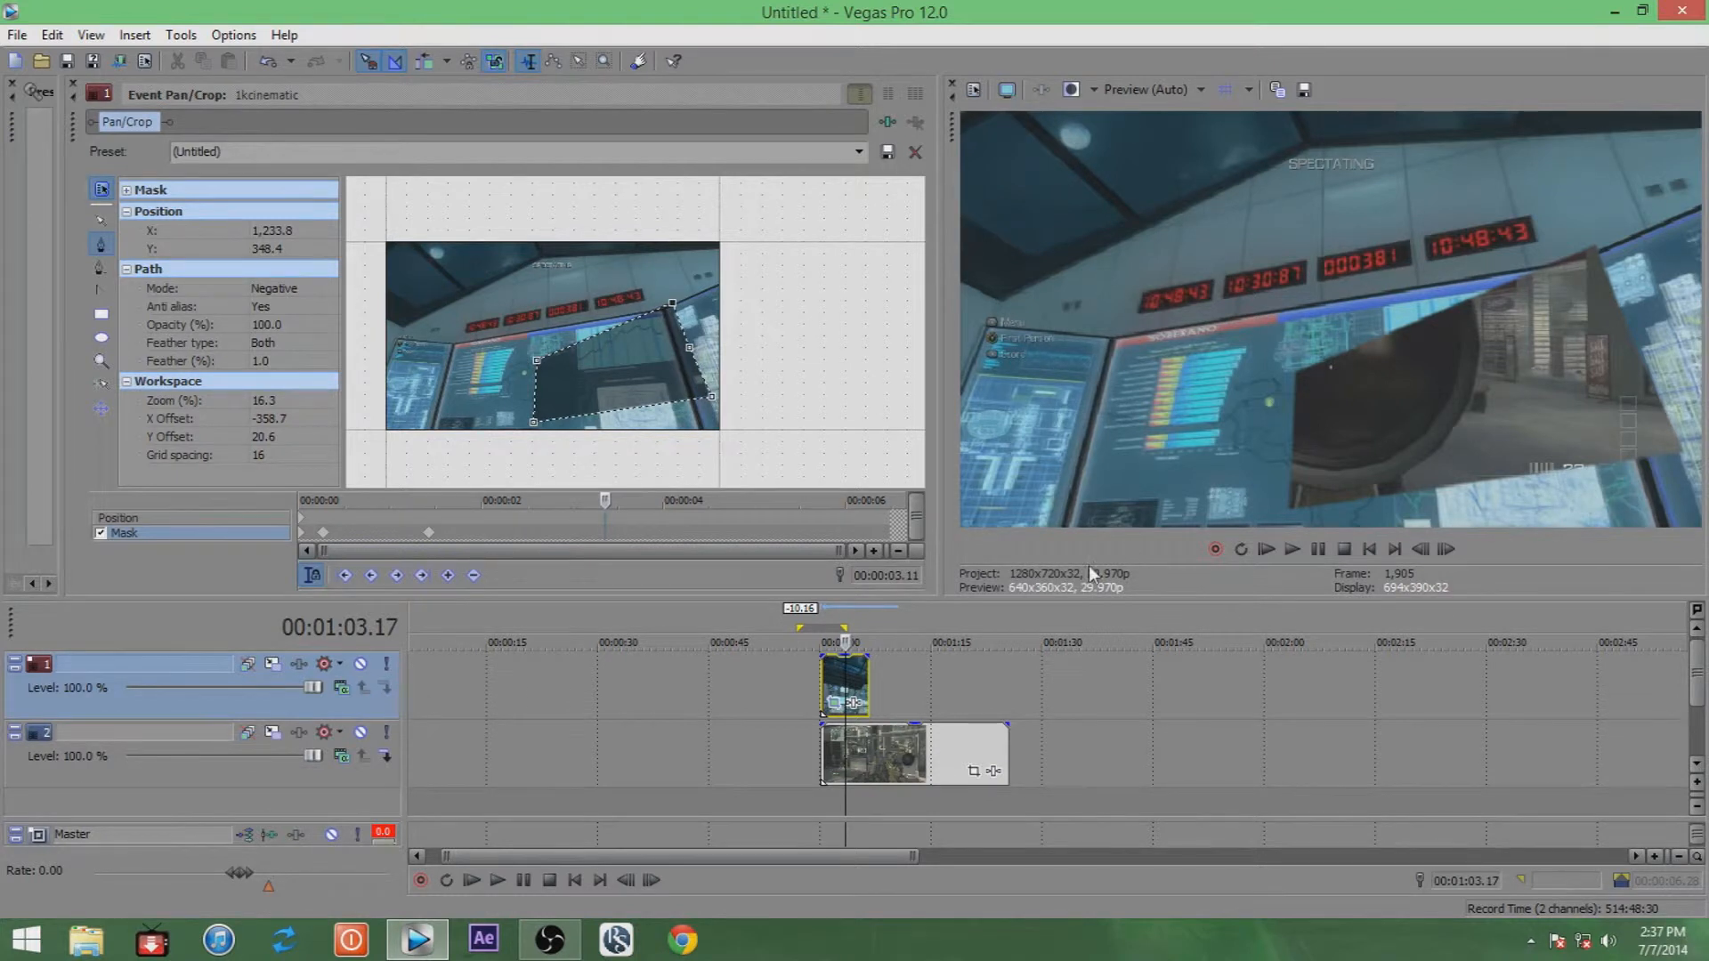
click(372, 532)
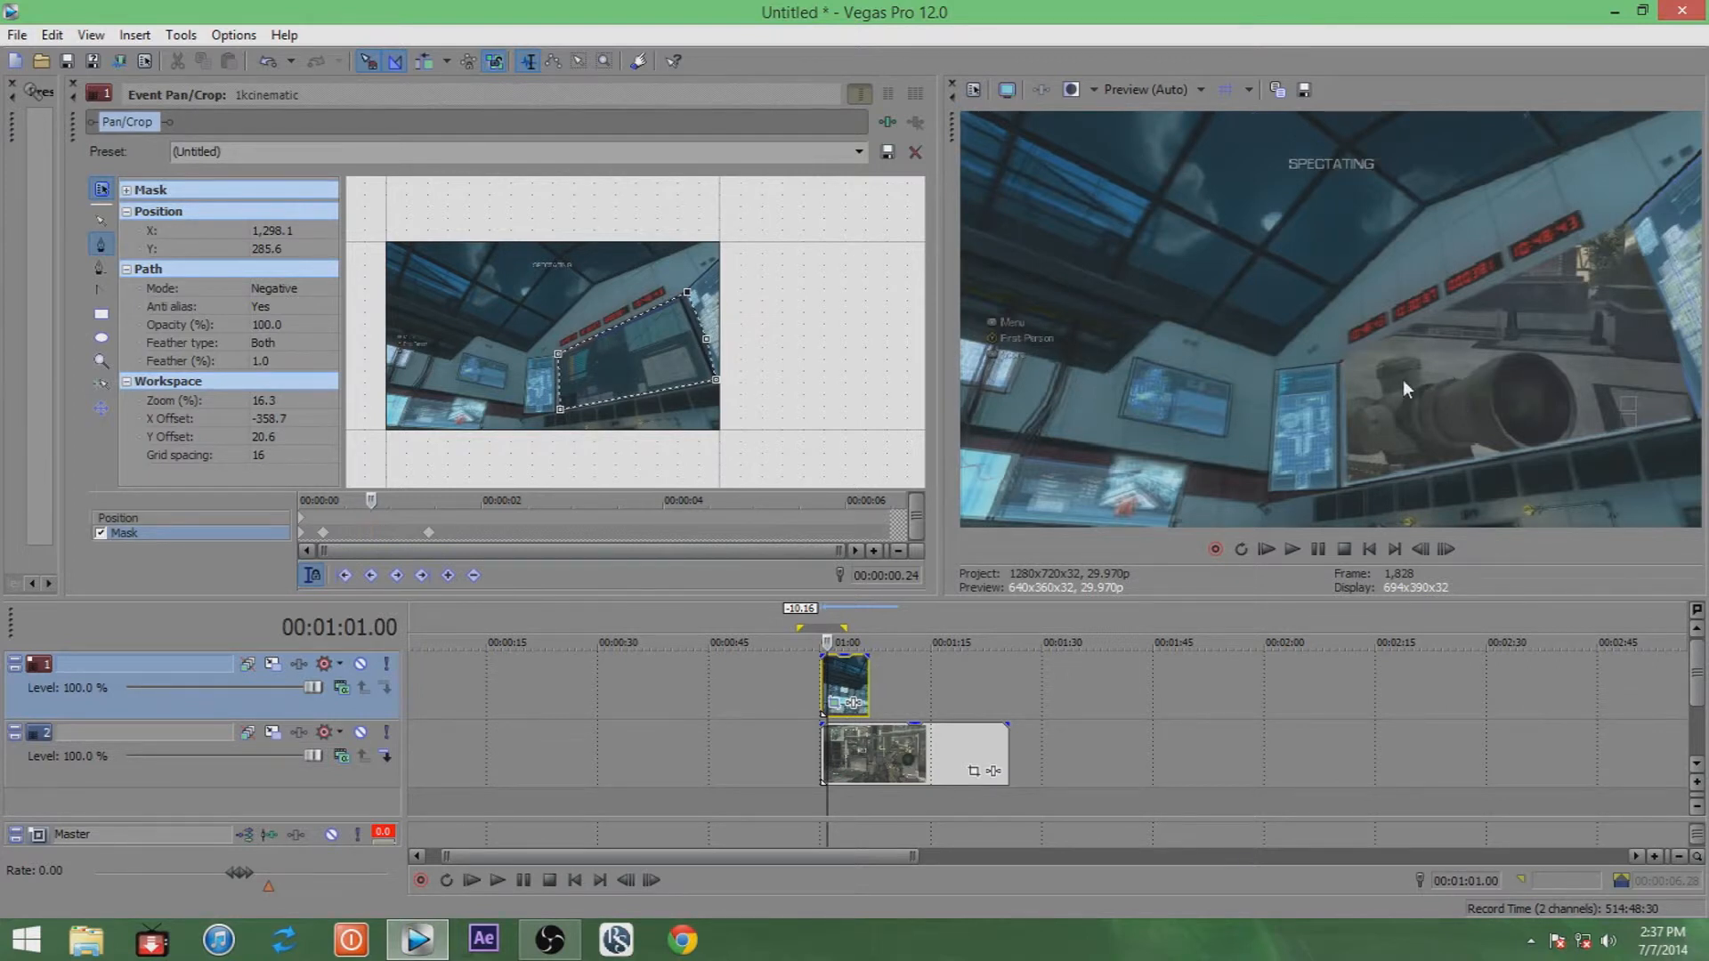
click(865, 749)
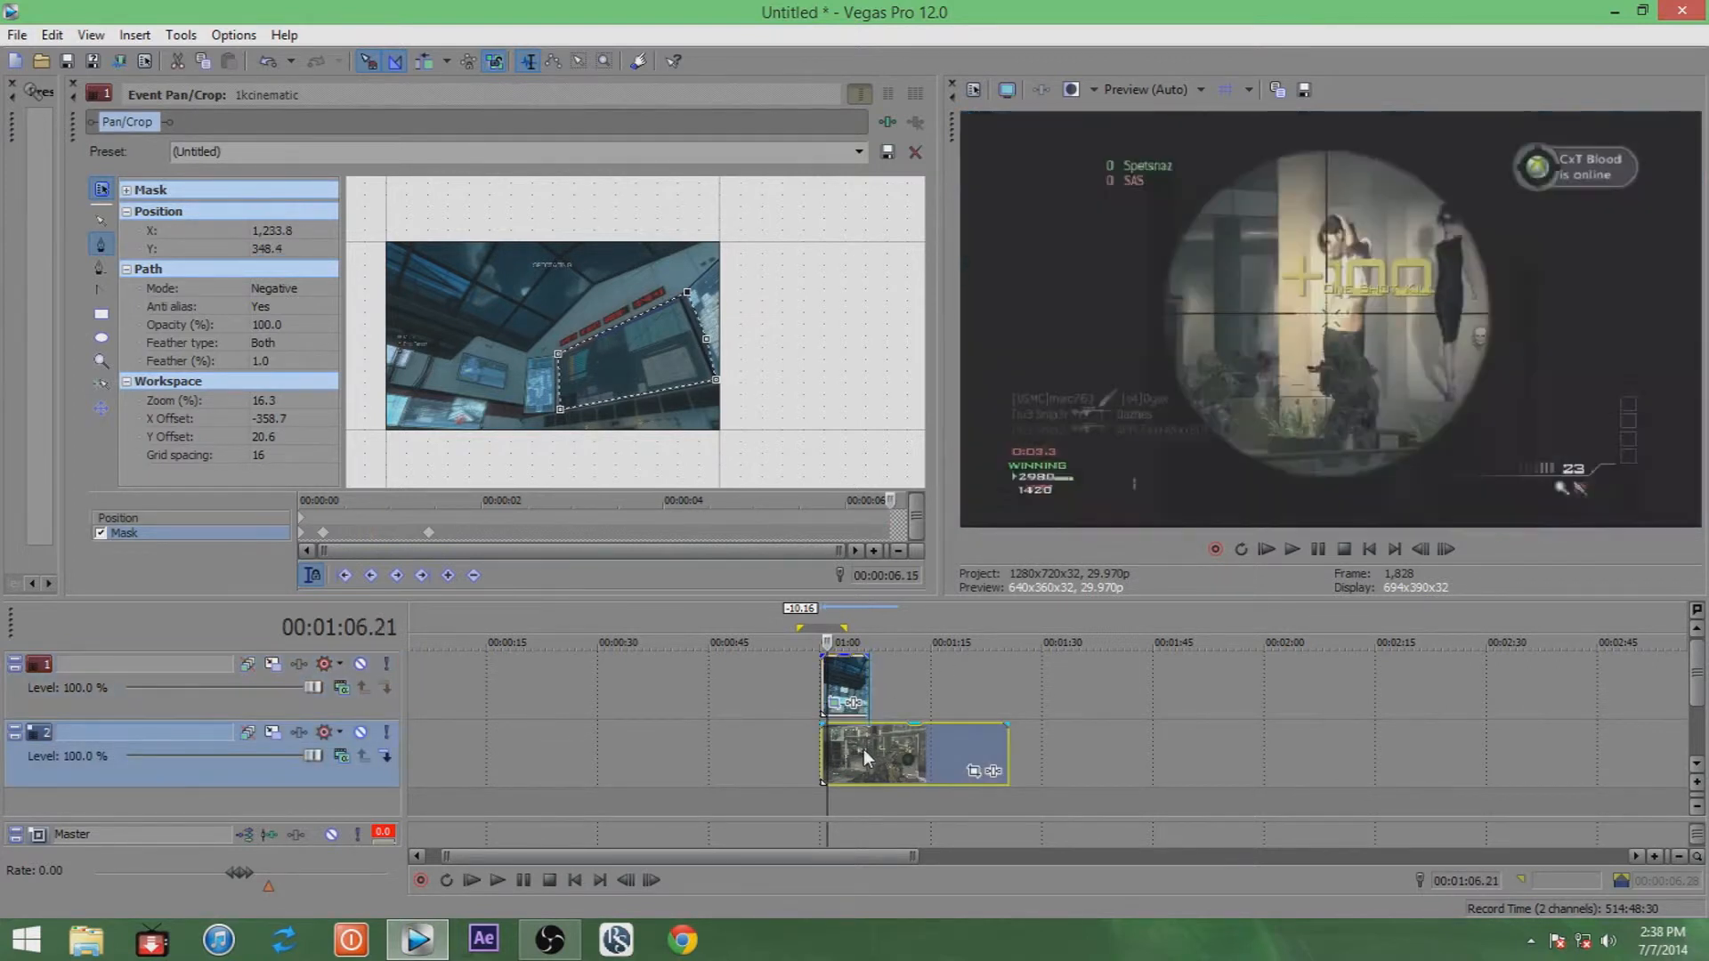
click(844, 676)
click(843, 676)
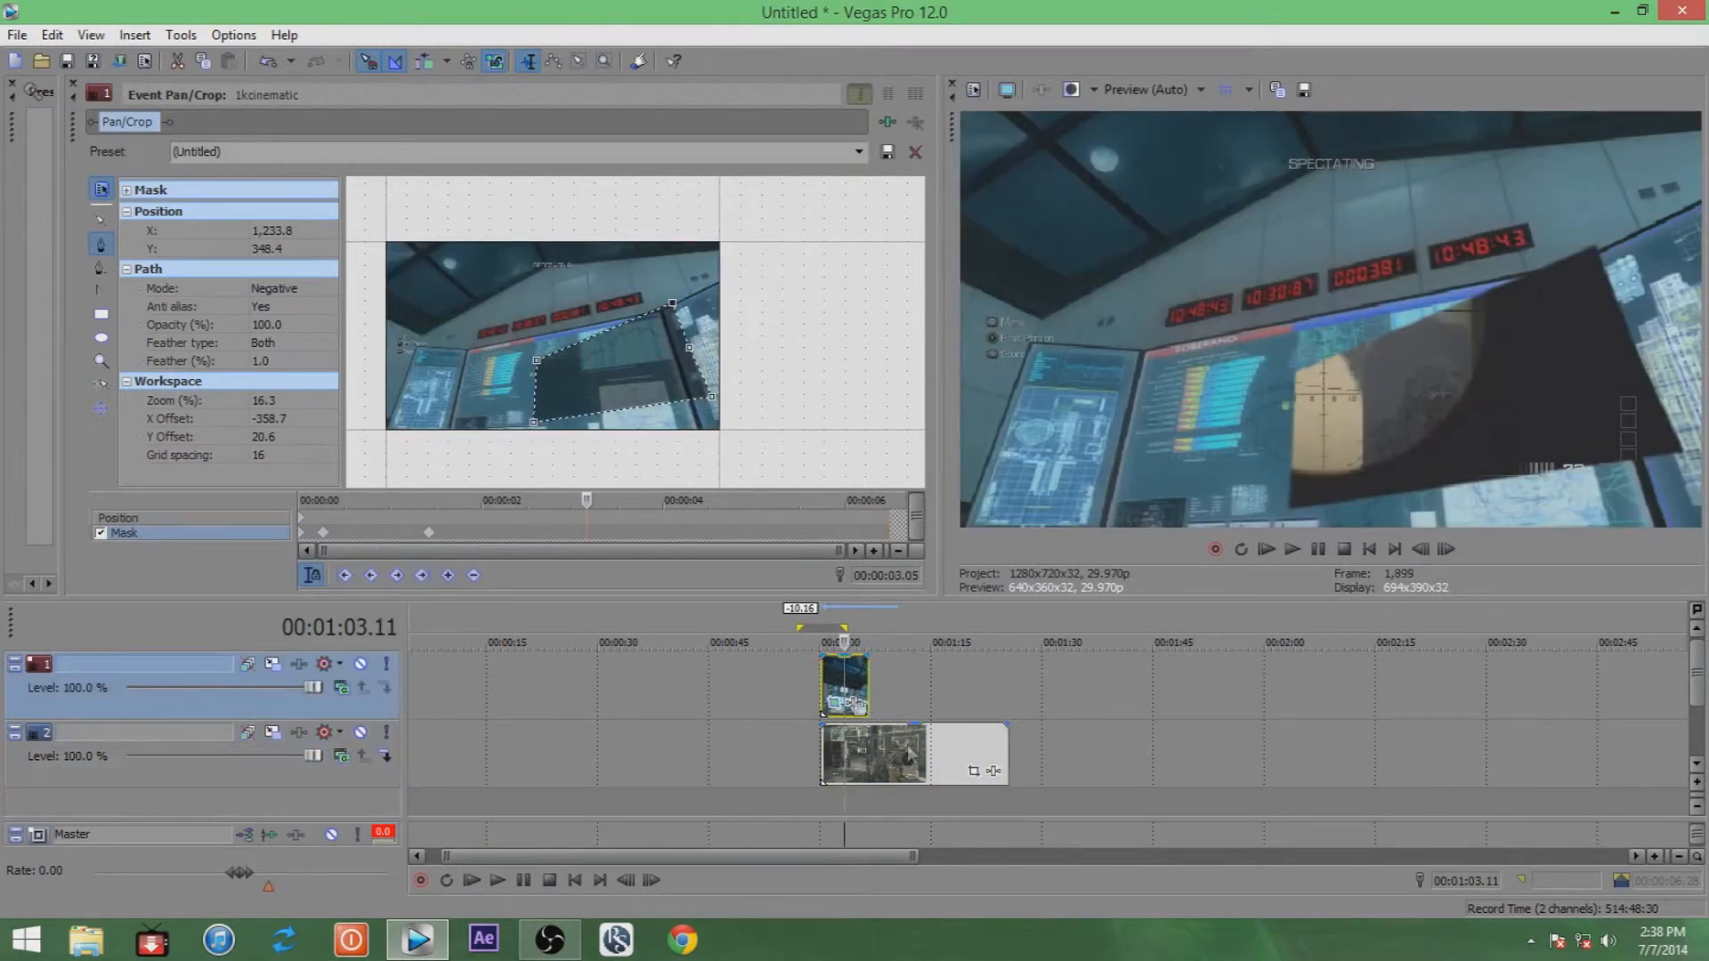
Open Pan/Crop for the gameplay clip and, at its start, enlarge the frame to about 2741 × 1542 and shift it over the wall screen.
click(973, 771)
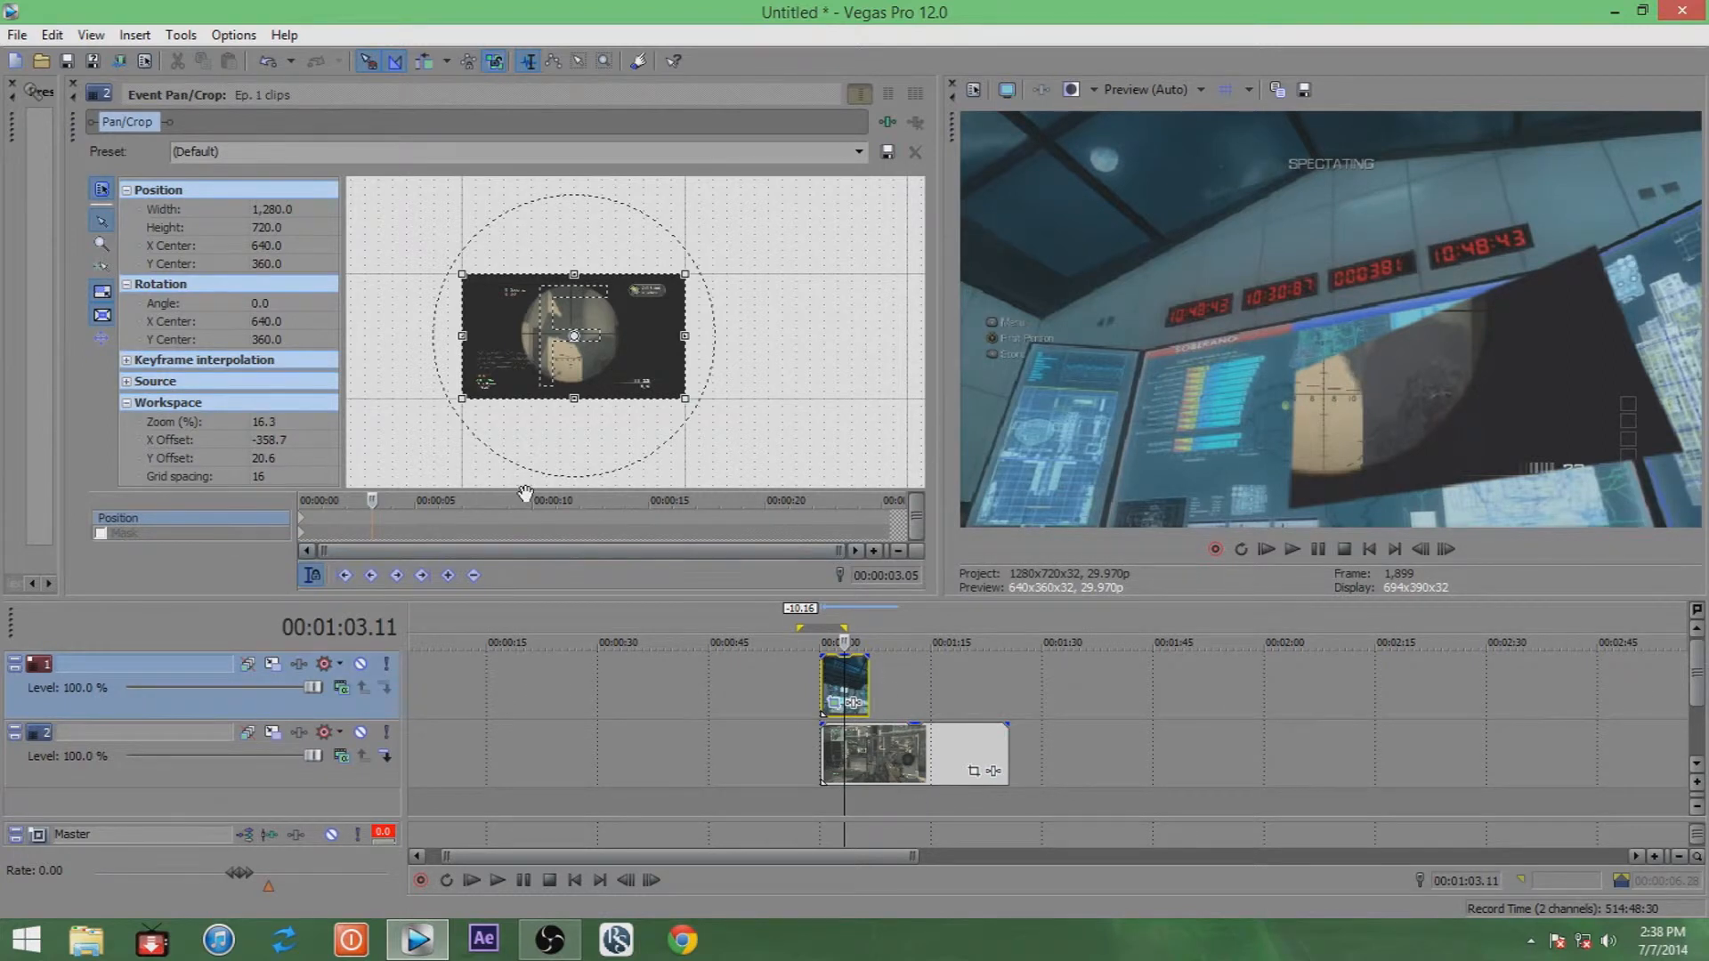
click(826, 754)
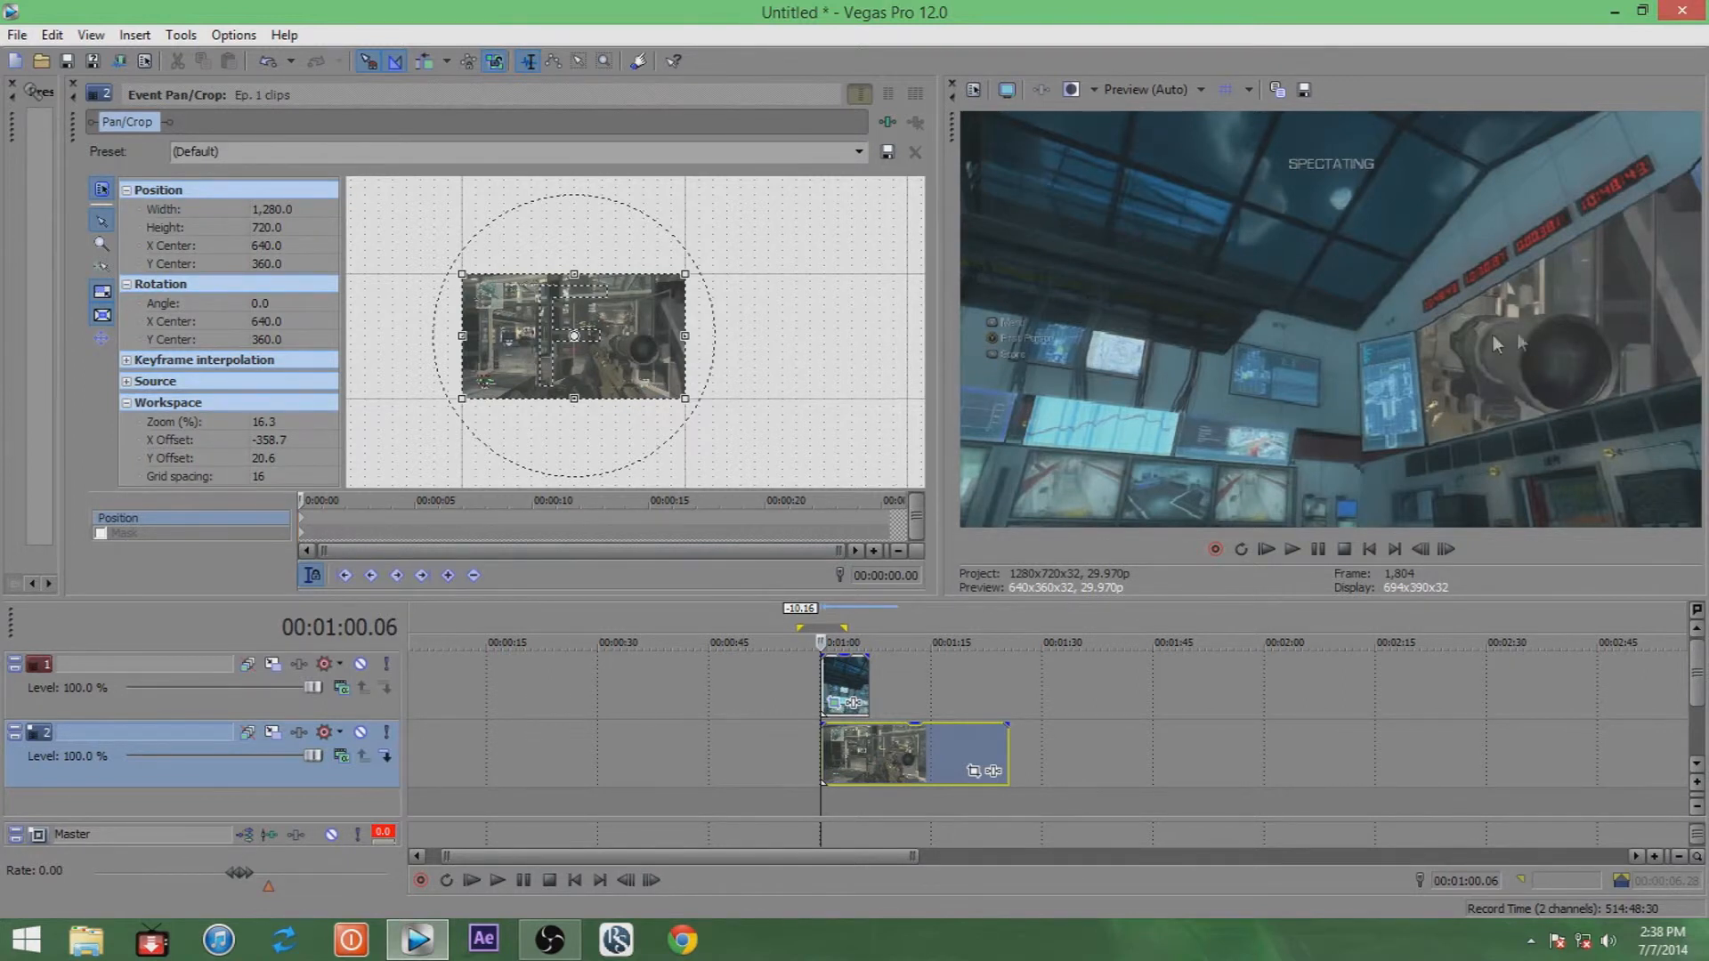
drag(688, 275, 803, 199)
drag(664, 359, 544, 369)
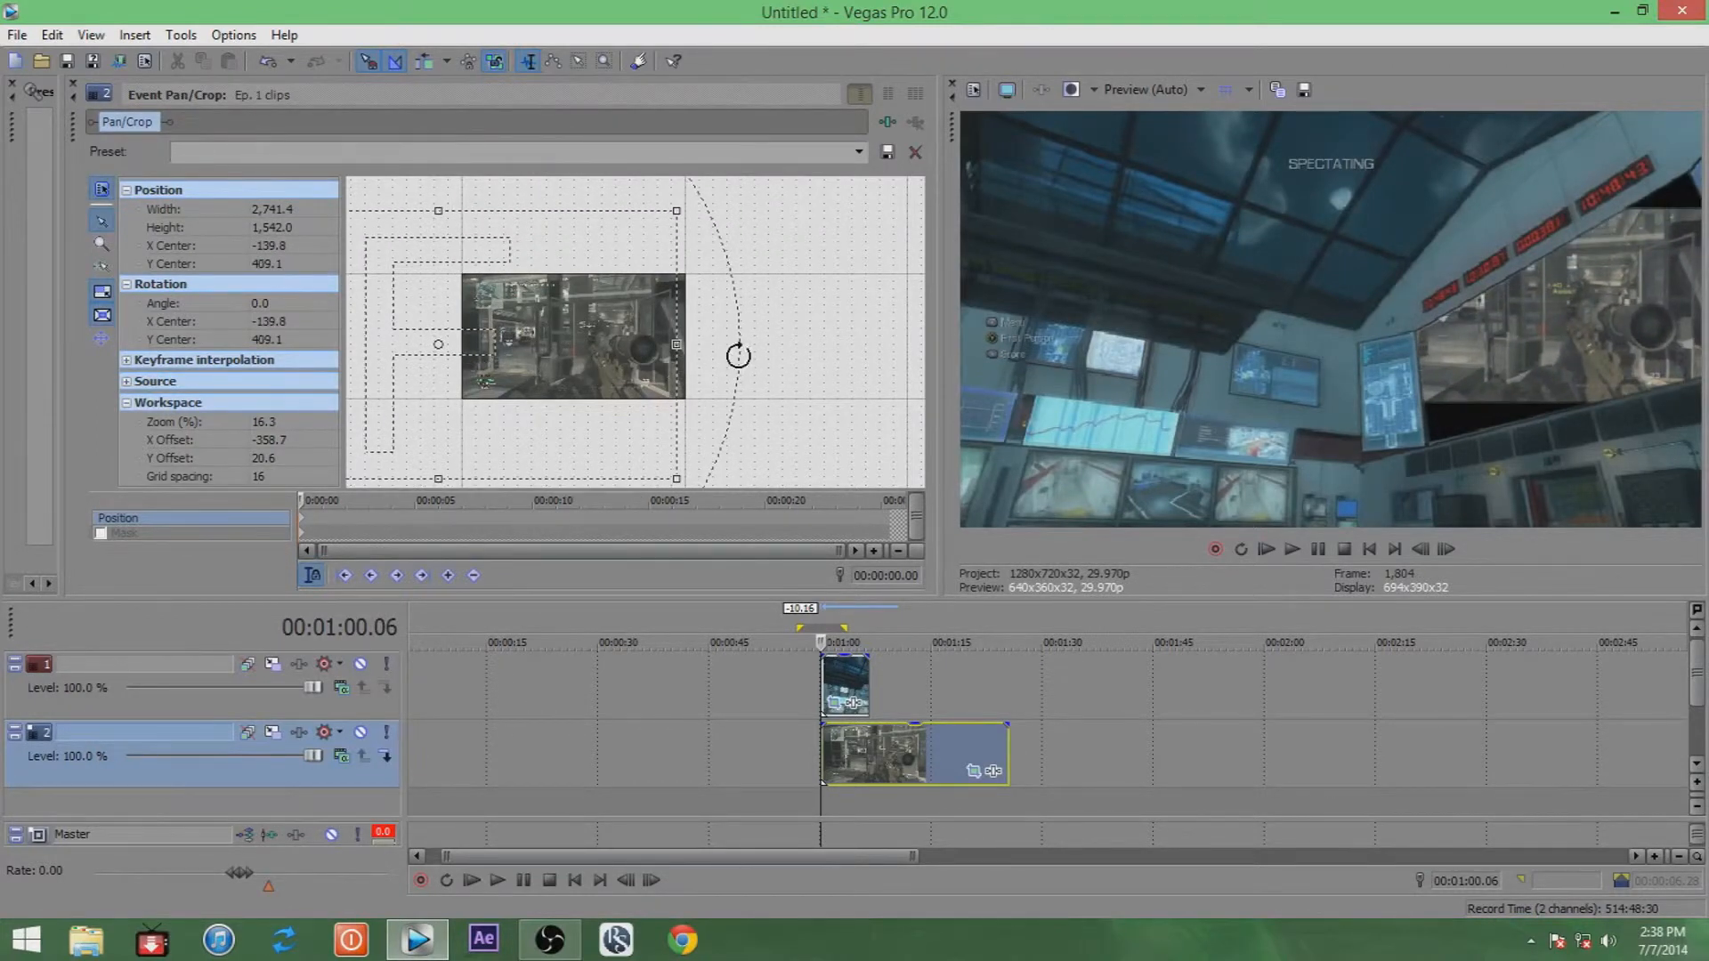
Rotate the gameplay frame to about 15.9° and fit it to the wall screen, centred at about X -207, Y 151, with a width of about 2725.
drag(738, 350, 738, 311)
drag(723, 373, 679, 420)
drag(543, 365, 531, 296)
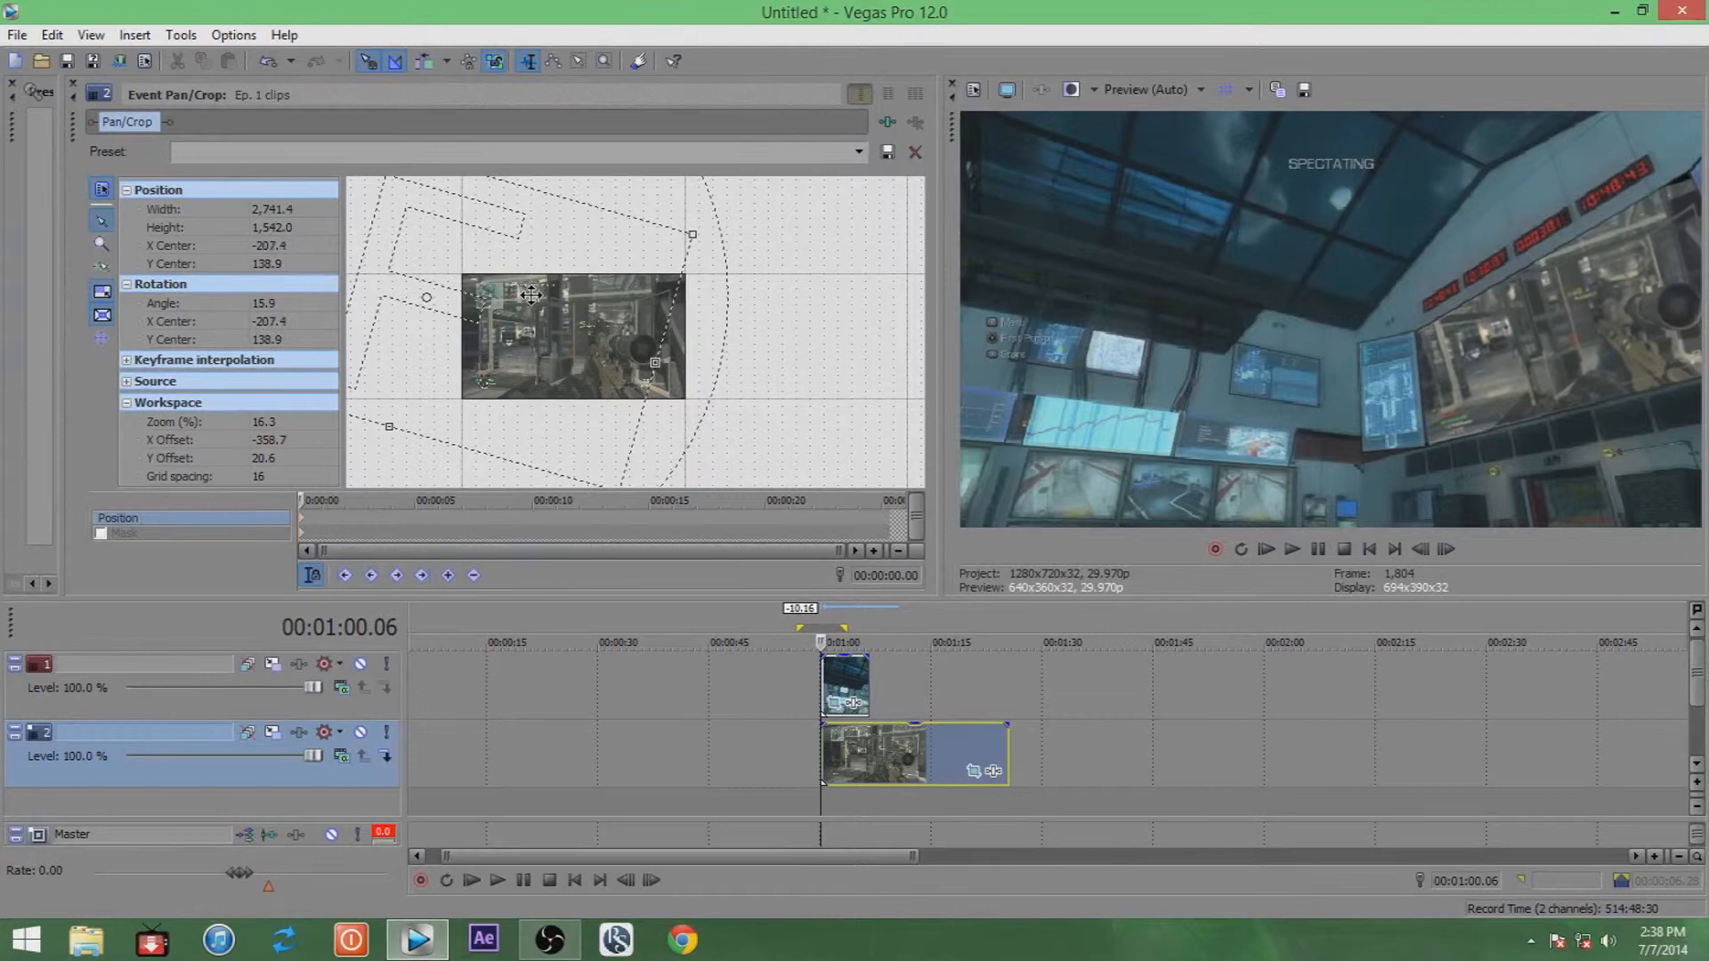
drag(692, 240, 695, 231)
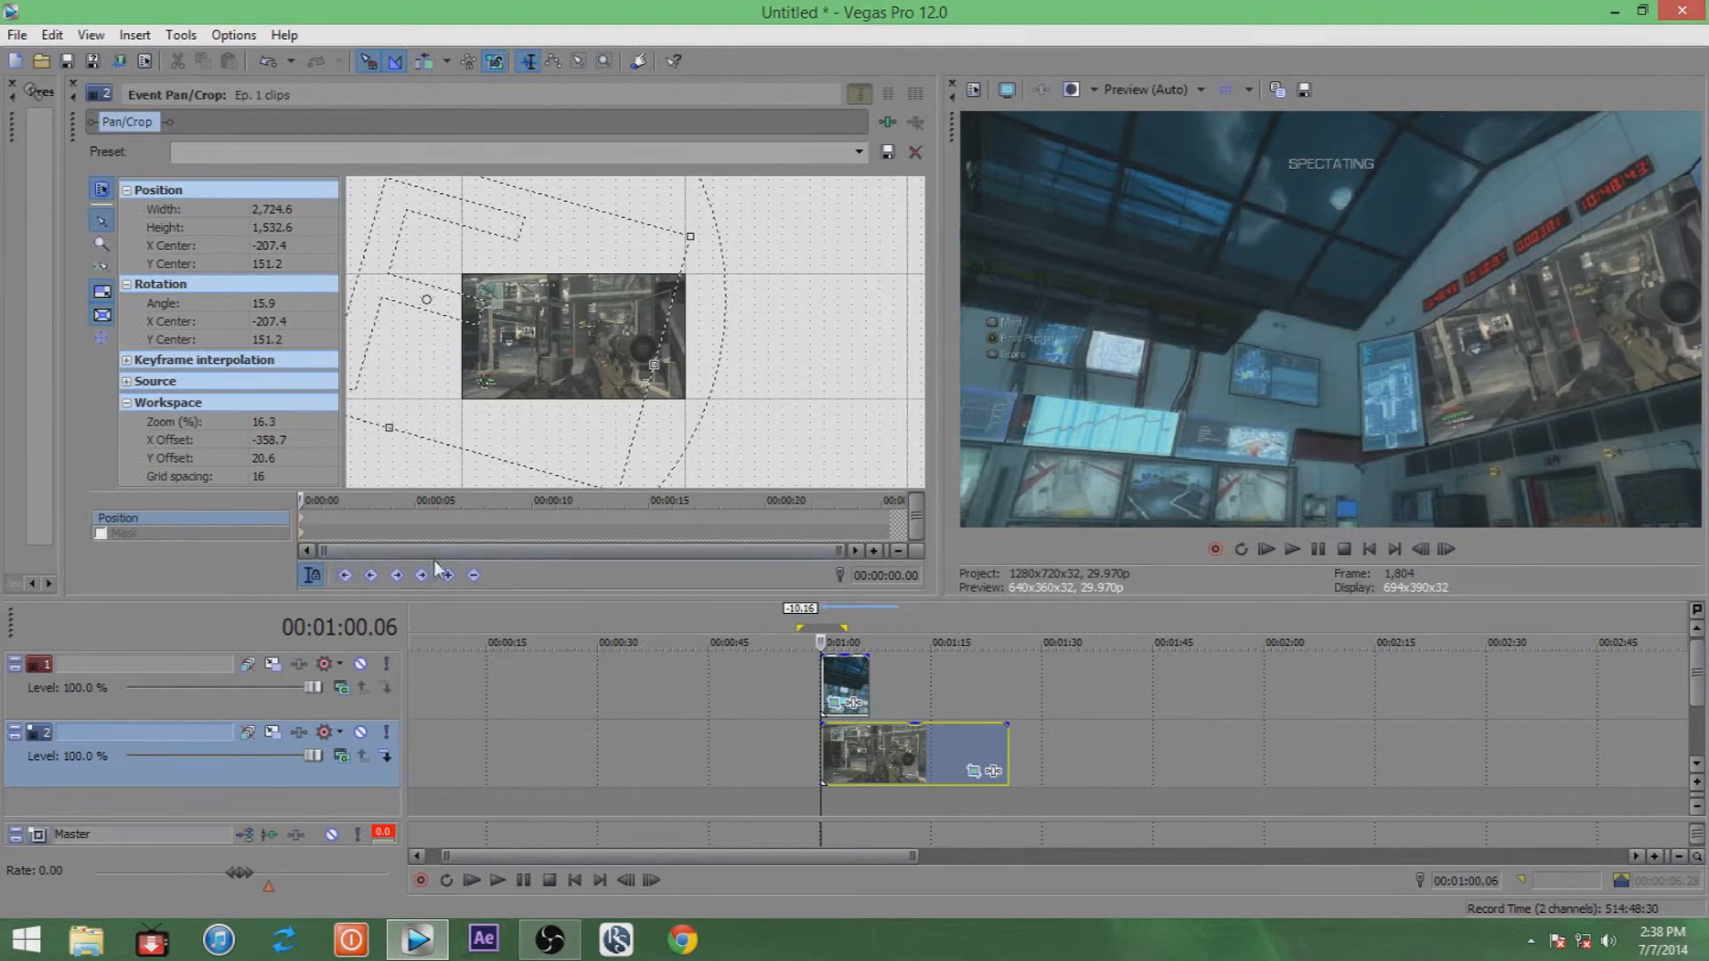
At 00:01:00.22, keyframe the gameplay frame to the moved wall screen, rotated about 13.8° and centred at about X 26, Y 102.
click(830, 682)
key(Right)
key(Right)
key(Right)
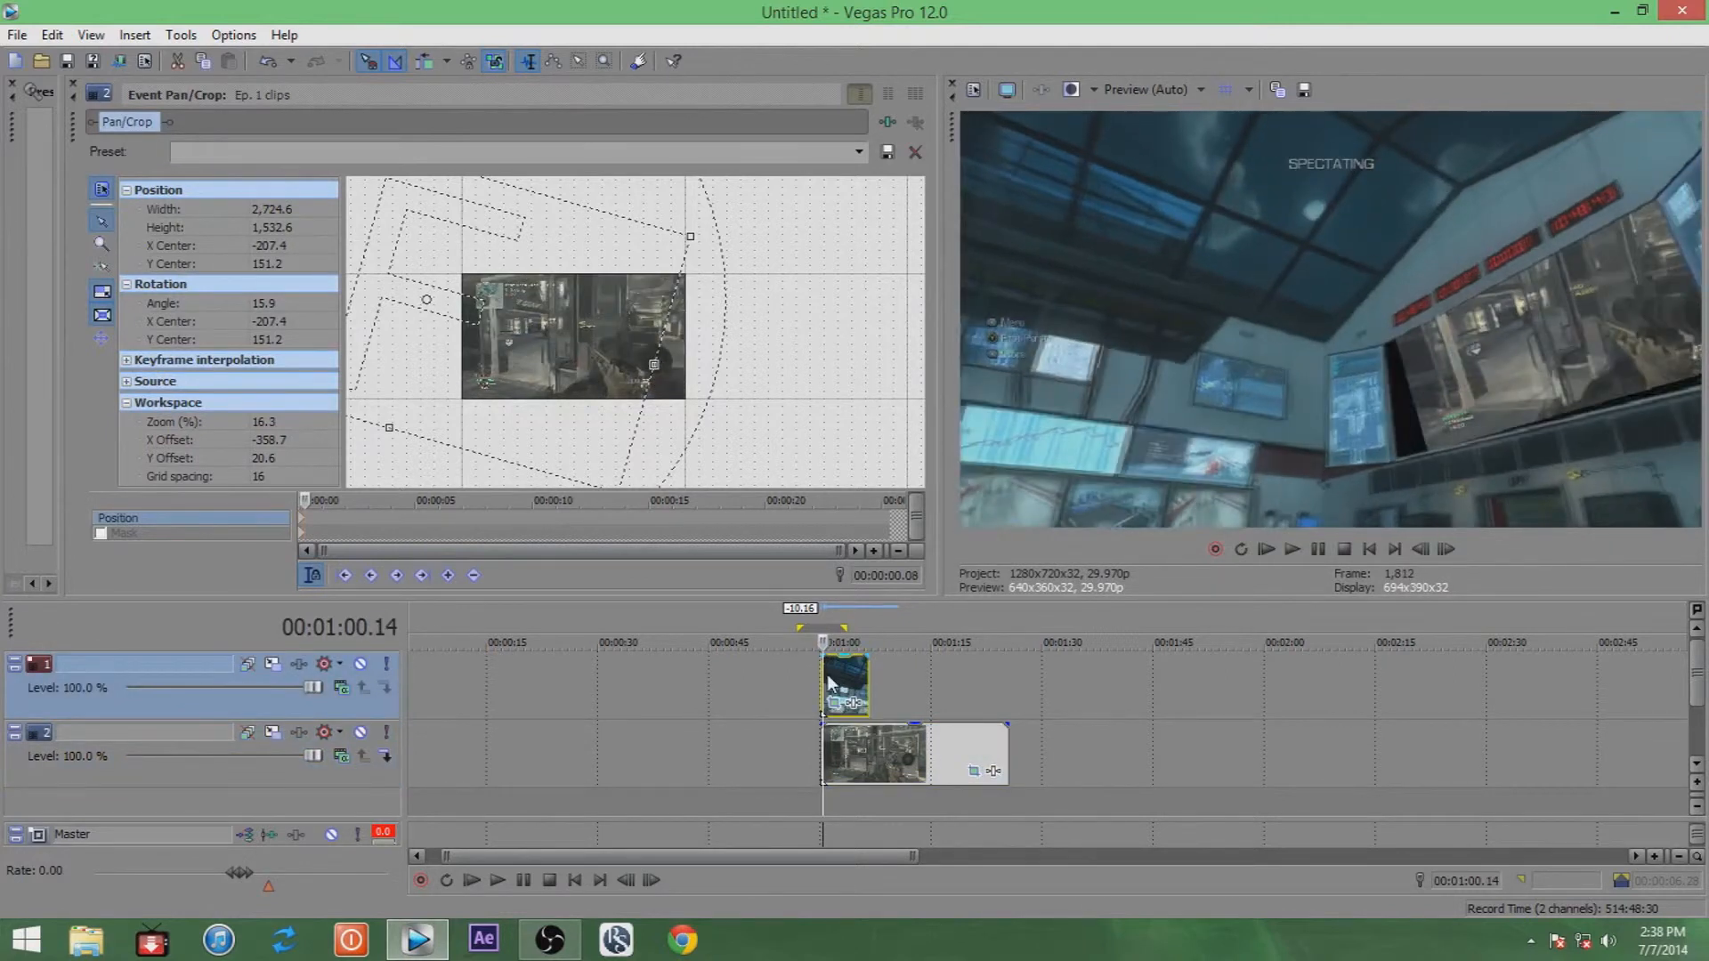
key(Right)
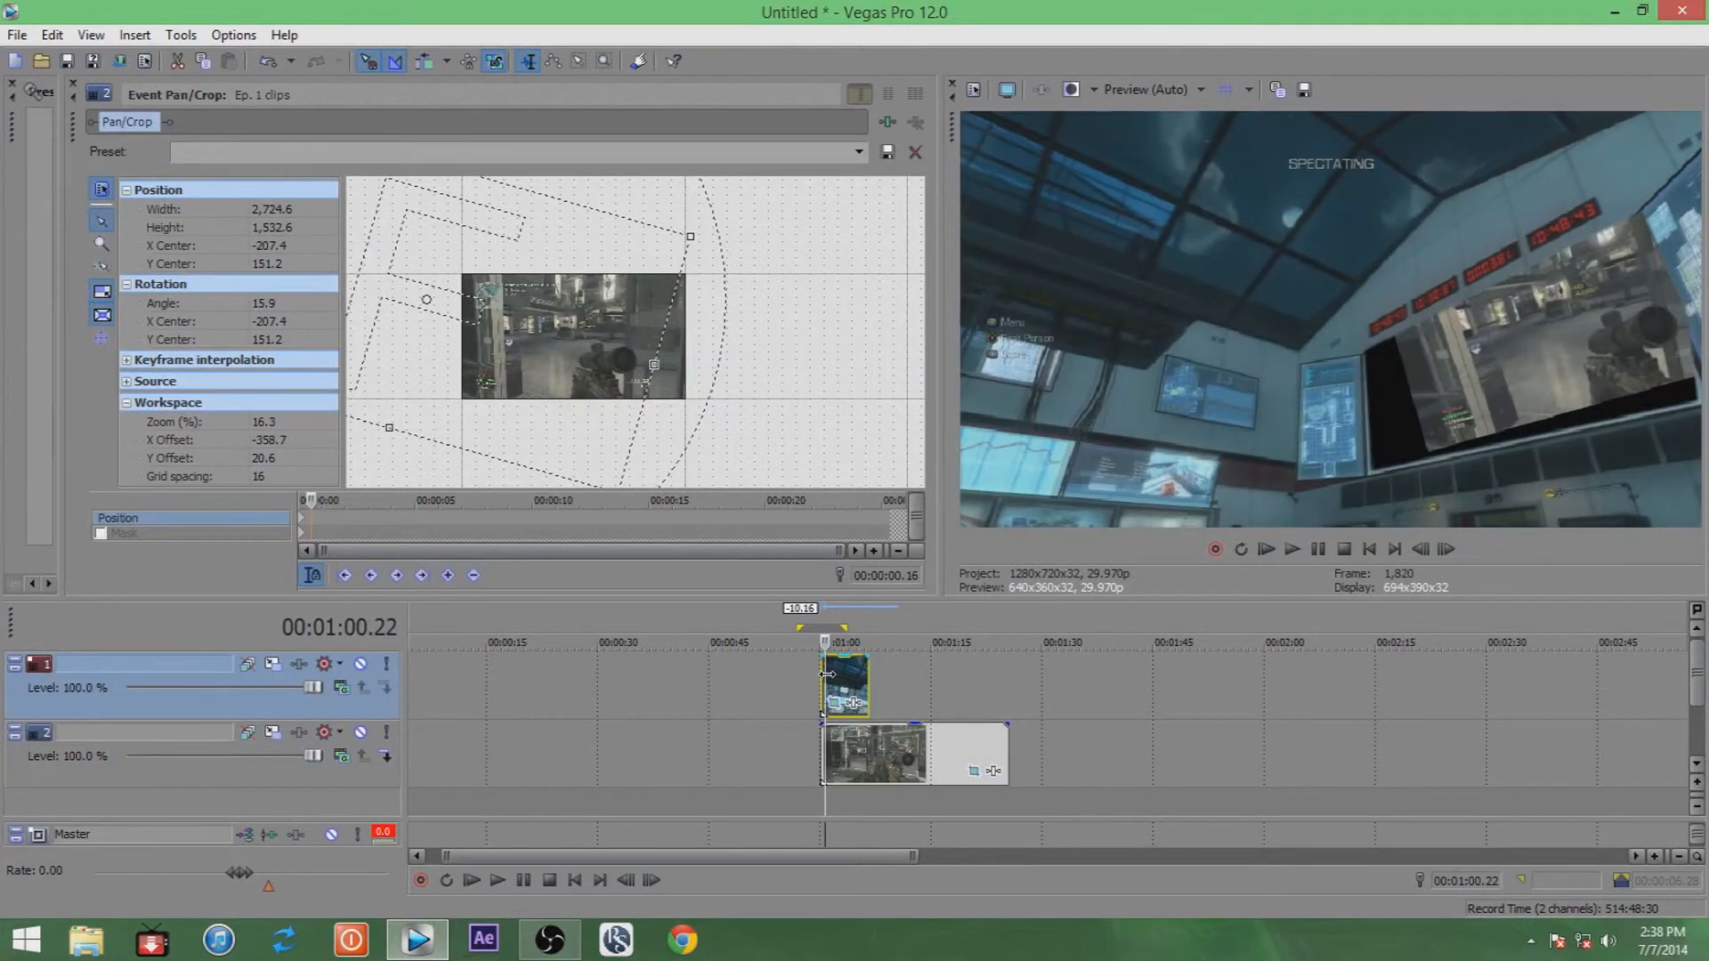
drag(534, 332, 578, 326)
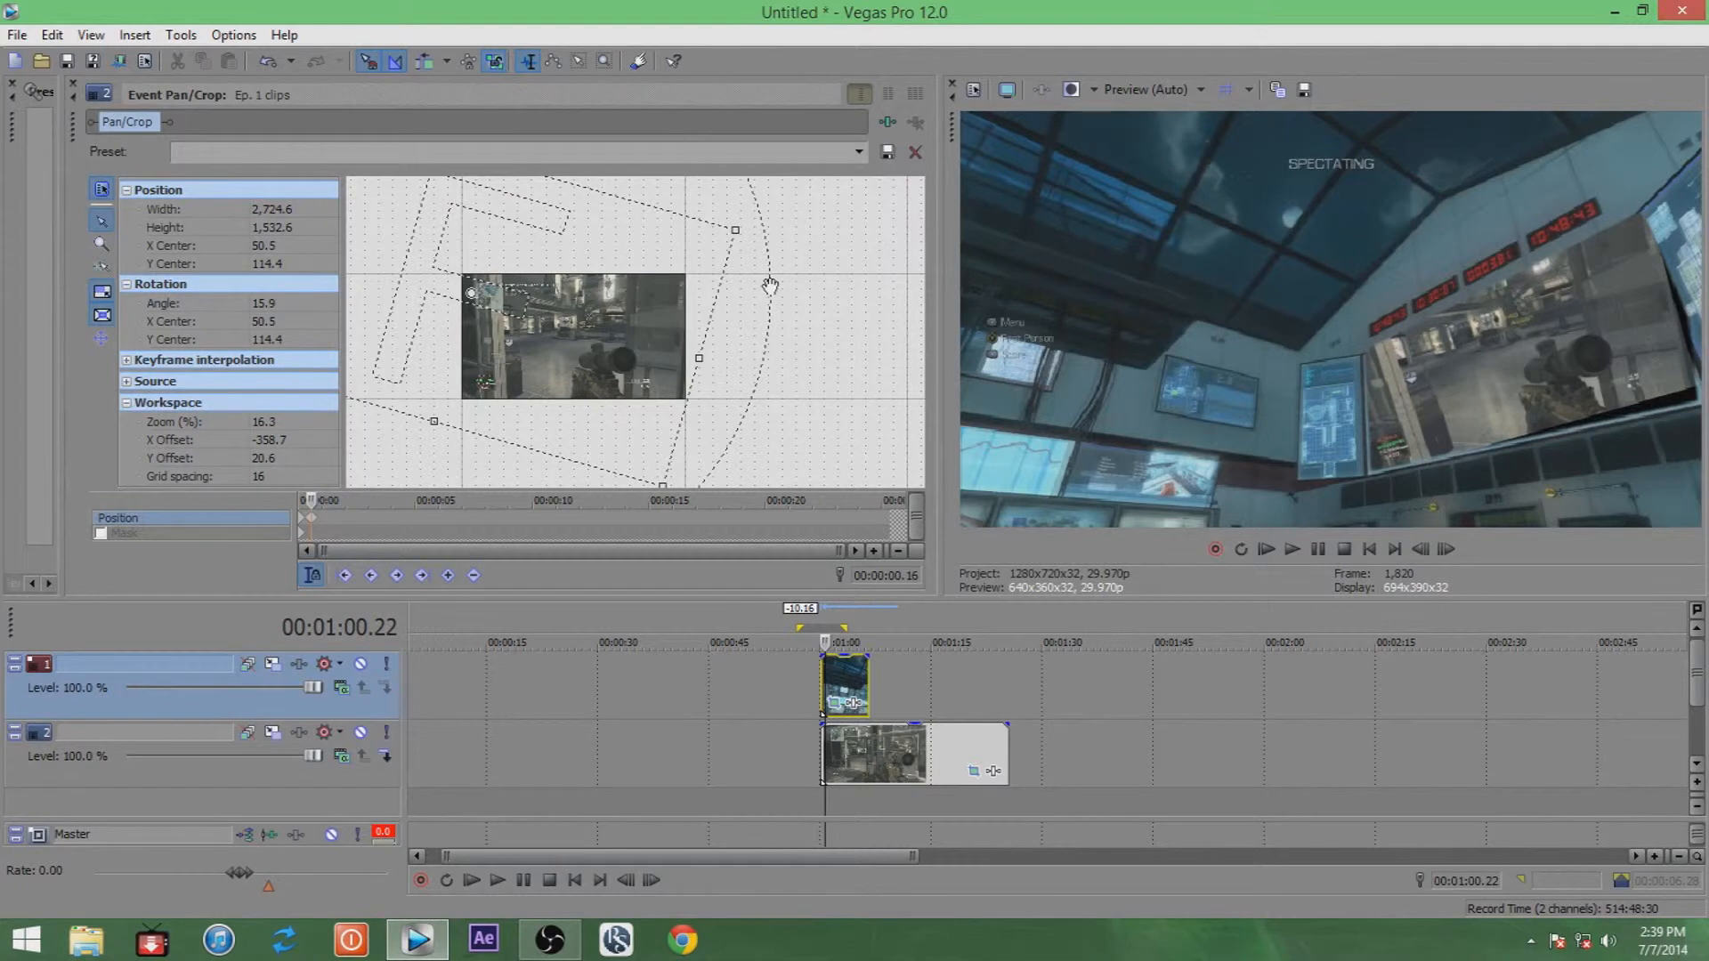
drag(763, 286, 763, 281)
drag(667, 303, 661, 303)
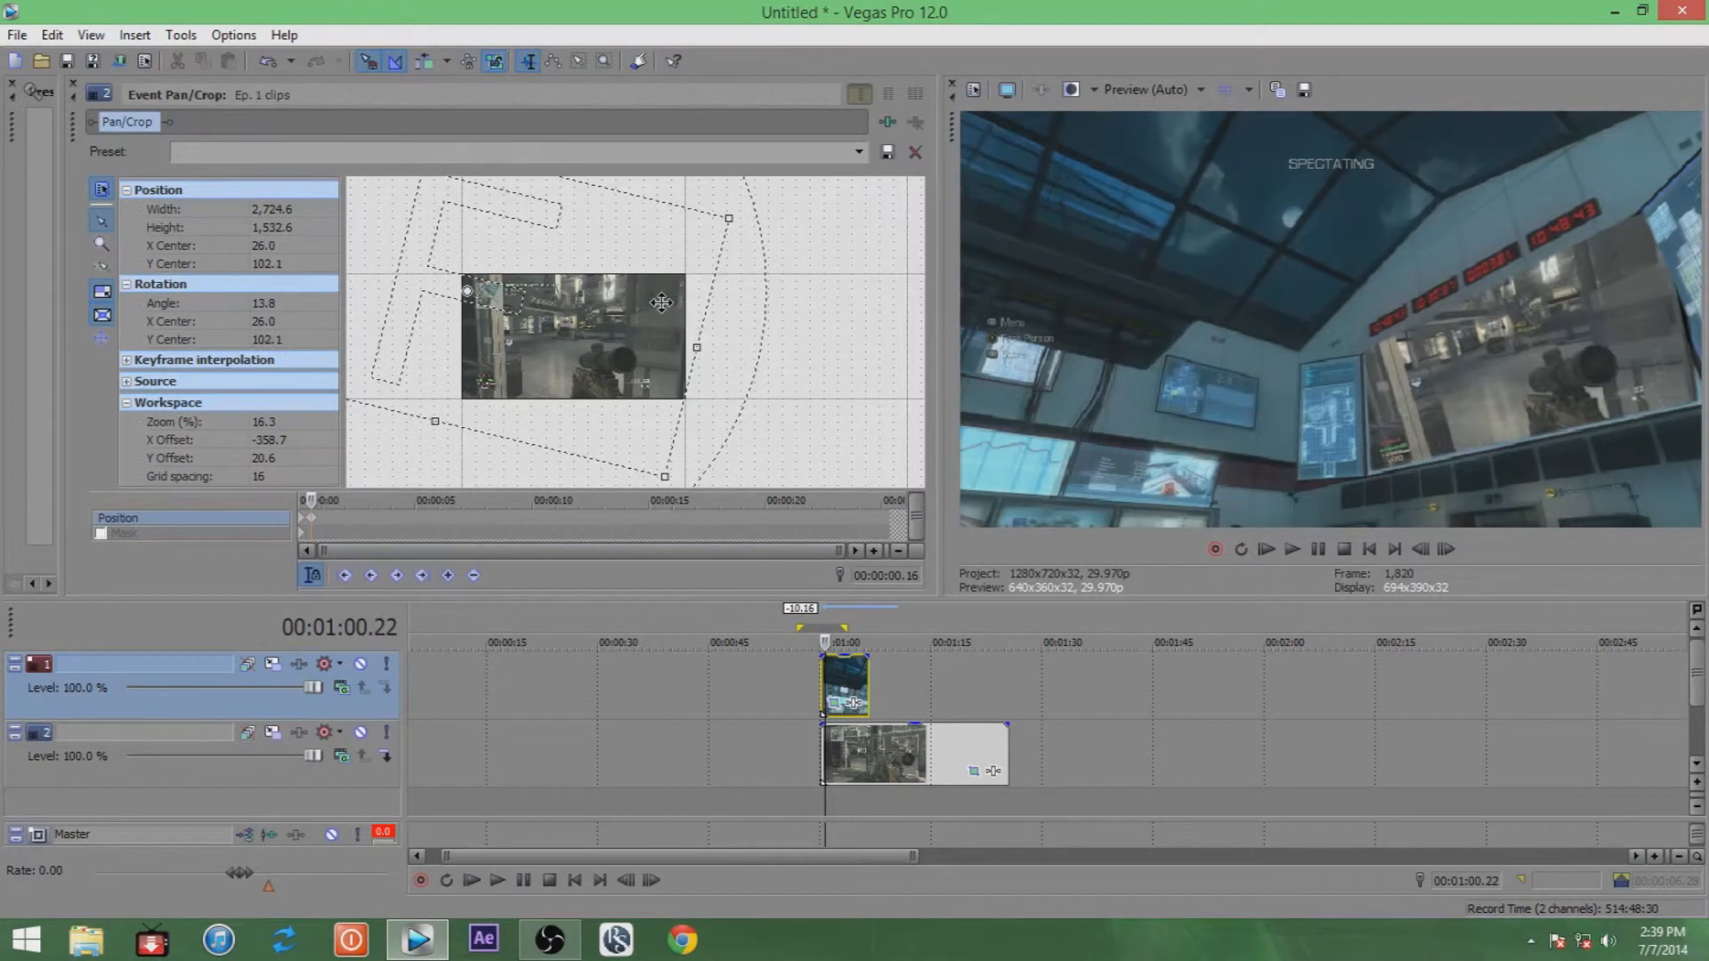
At 00:01:01.16, keyframe the gameplay frame onto the wall screen, rotated about 11.8° and centred at about X 240, Y 4.
click(826, 683)
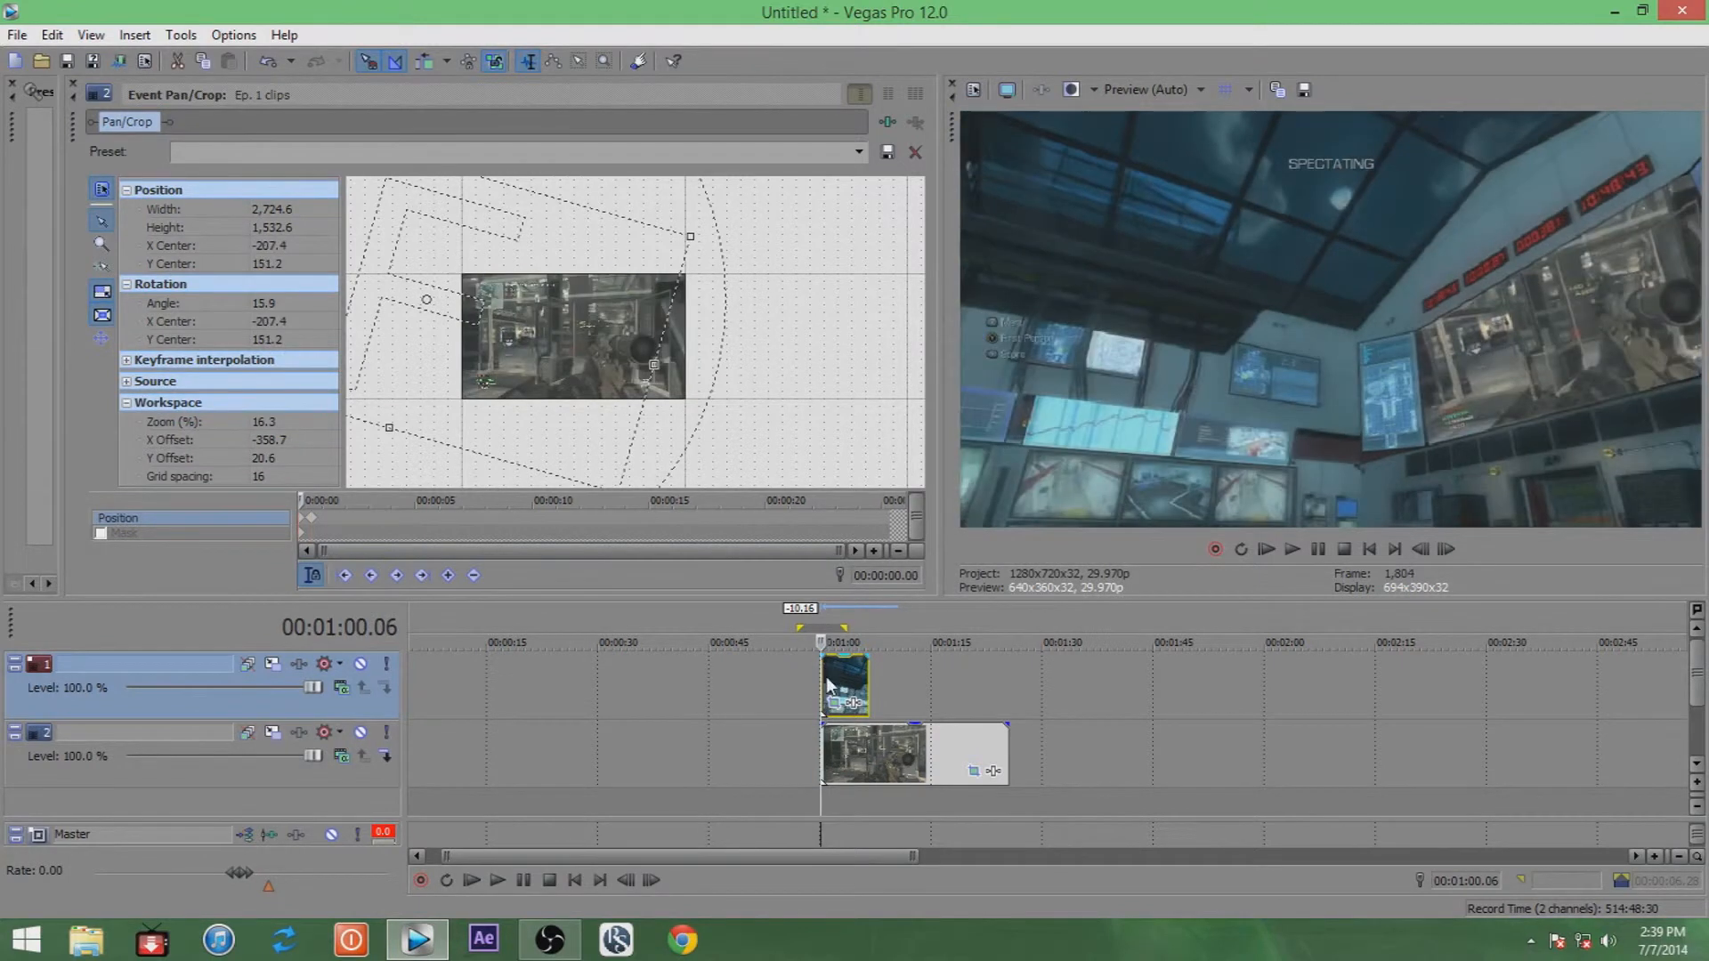
key(Right)
key(Right)
key(Right)
key(Right)
key(Right)
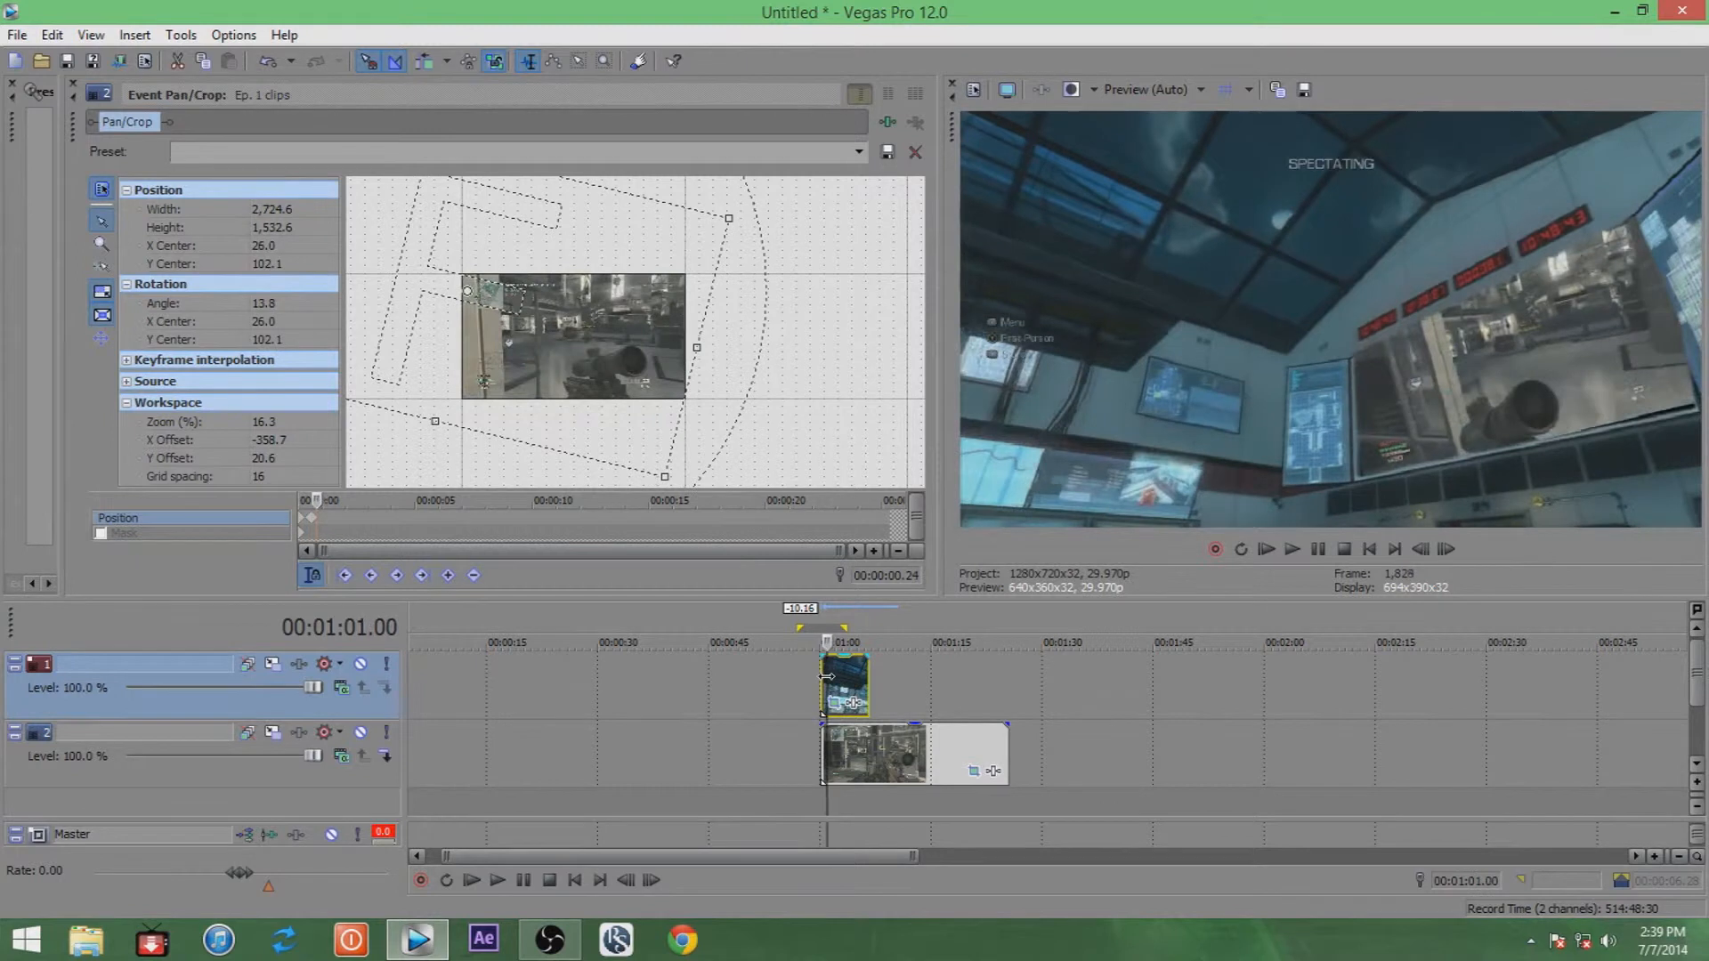
key(Right)
key(Right)
key(Right)
key(Right)
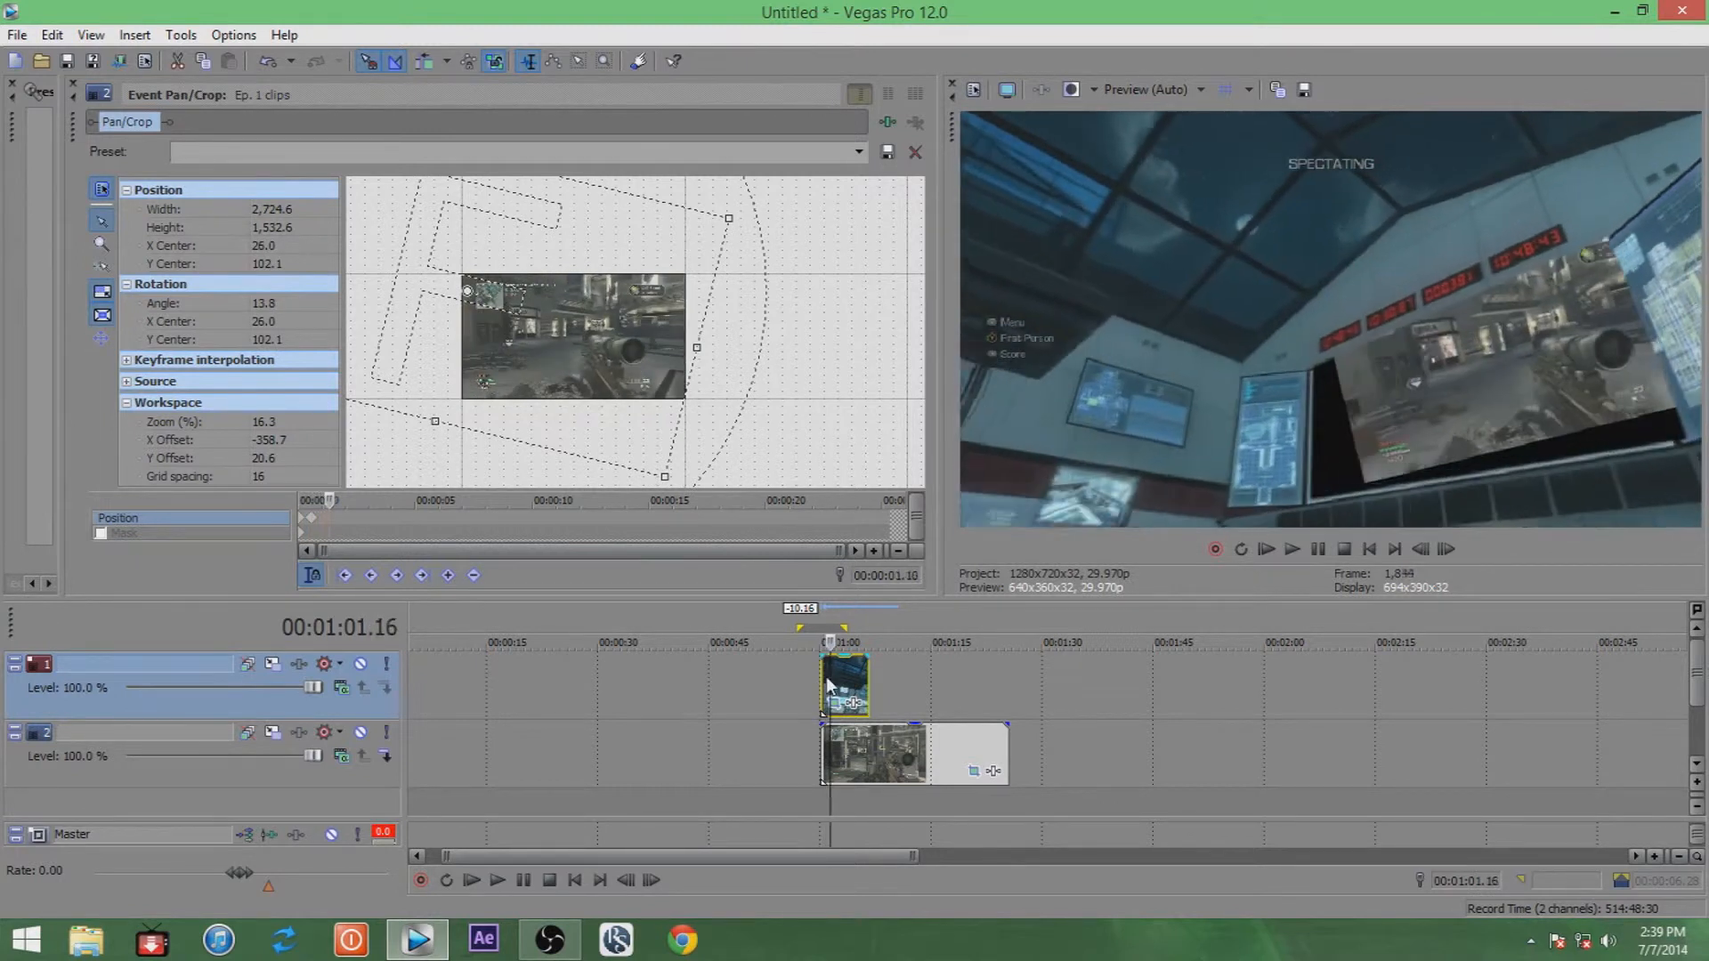
drag(612, 387, 656, 370)
drag(807, 297, 820, 291)
drag(642, 304, 622, 307)
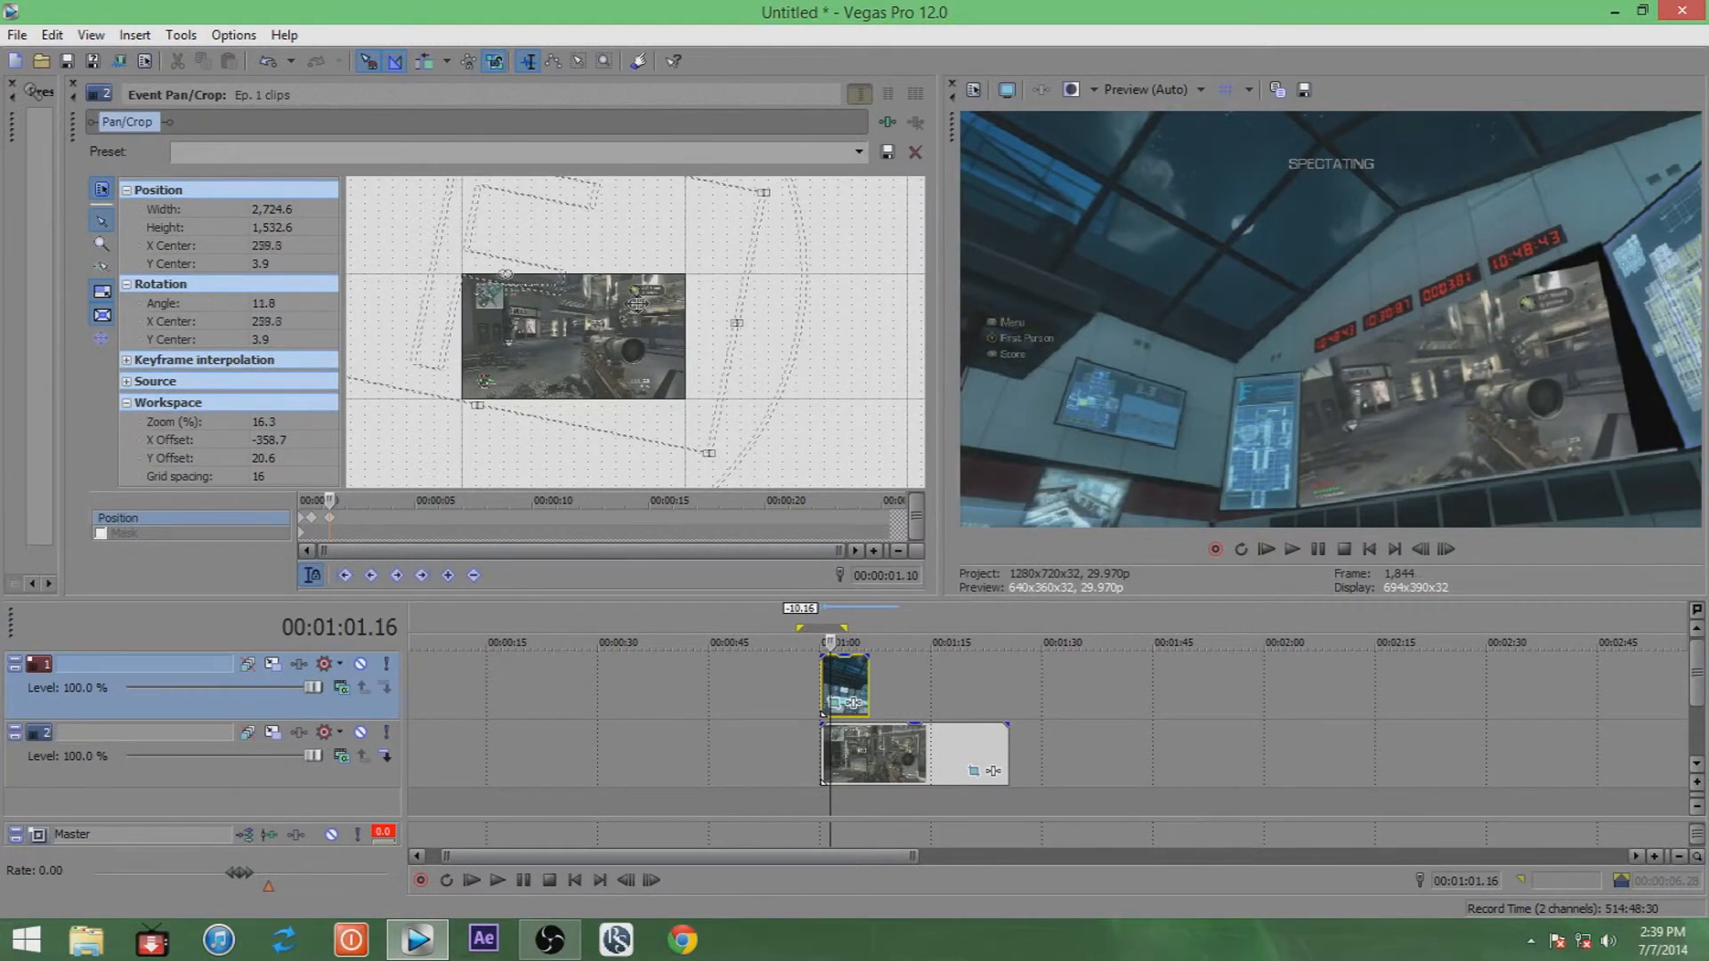
Resize the gameplay frame at 00:01:01.16 to about 2402 × 1351 and recentre it at about X 247, Y 65.
drag(749, 196, 737, 201)
drag(617, 291, 632, 297)
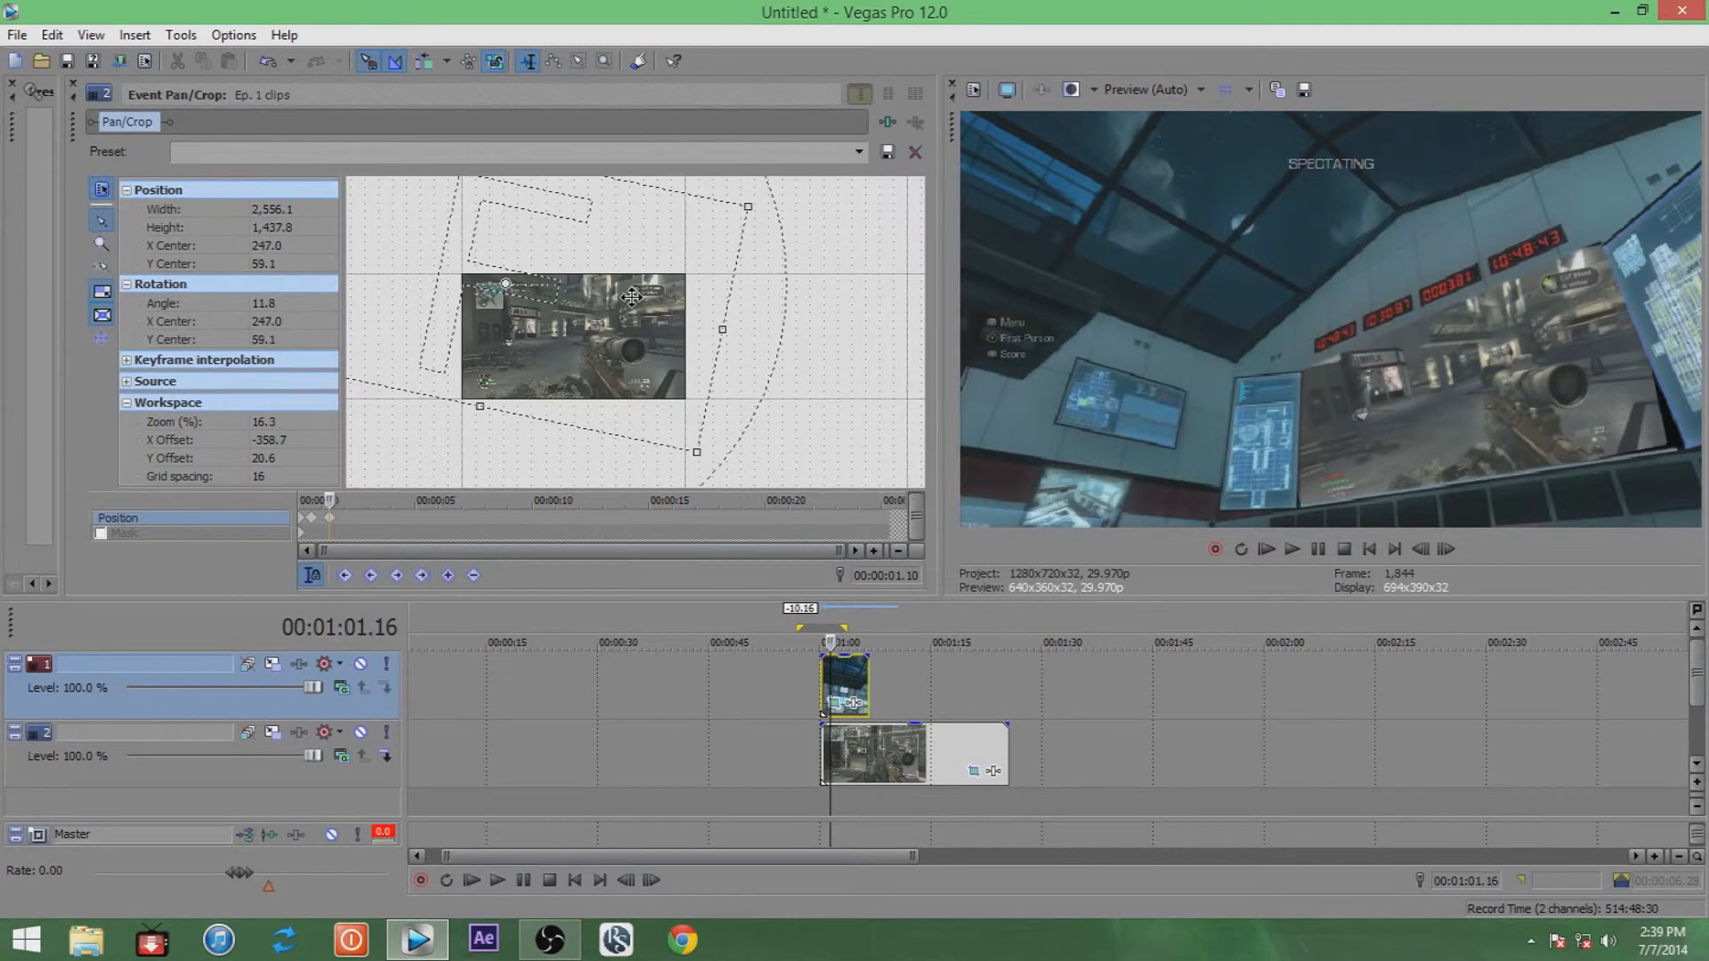
drag(722, 331, 633, 353)
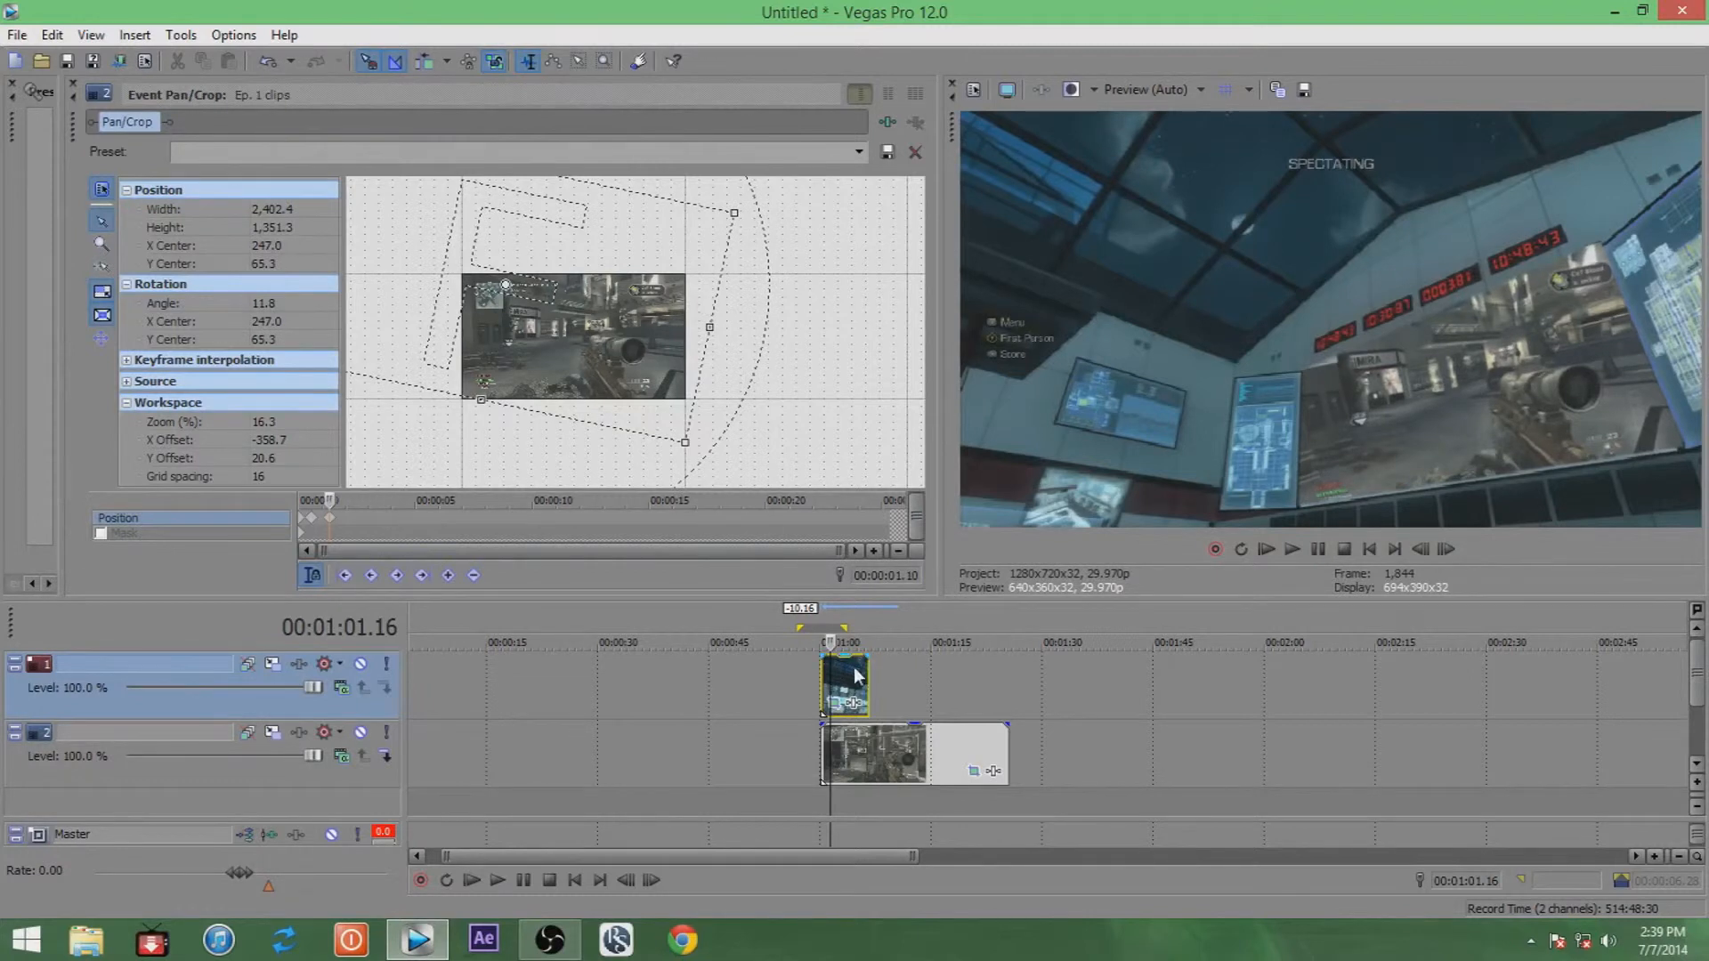
Set a loop region starting at 00:00:57.18 across the cinematic clip and play it back to review the gameplay clip's motion.
click(825, 677)
drag(801, 673, 867, 668)
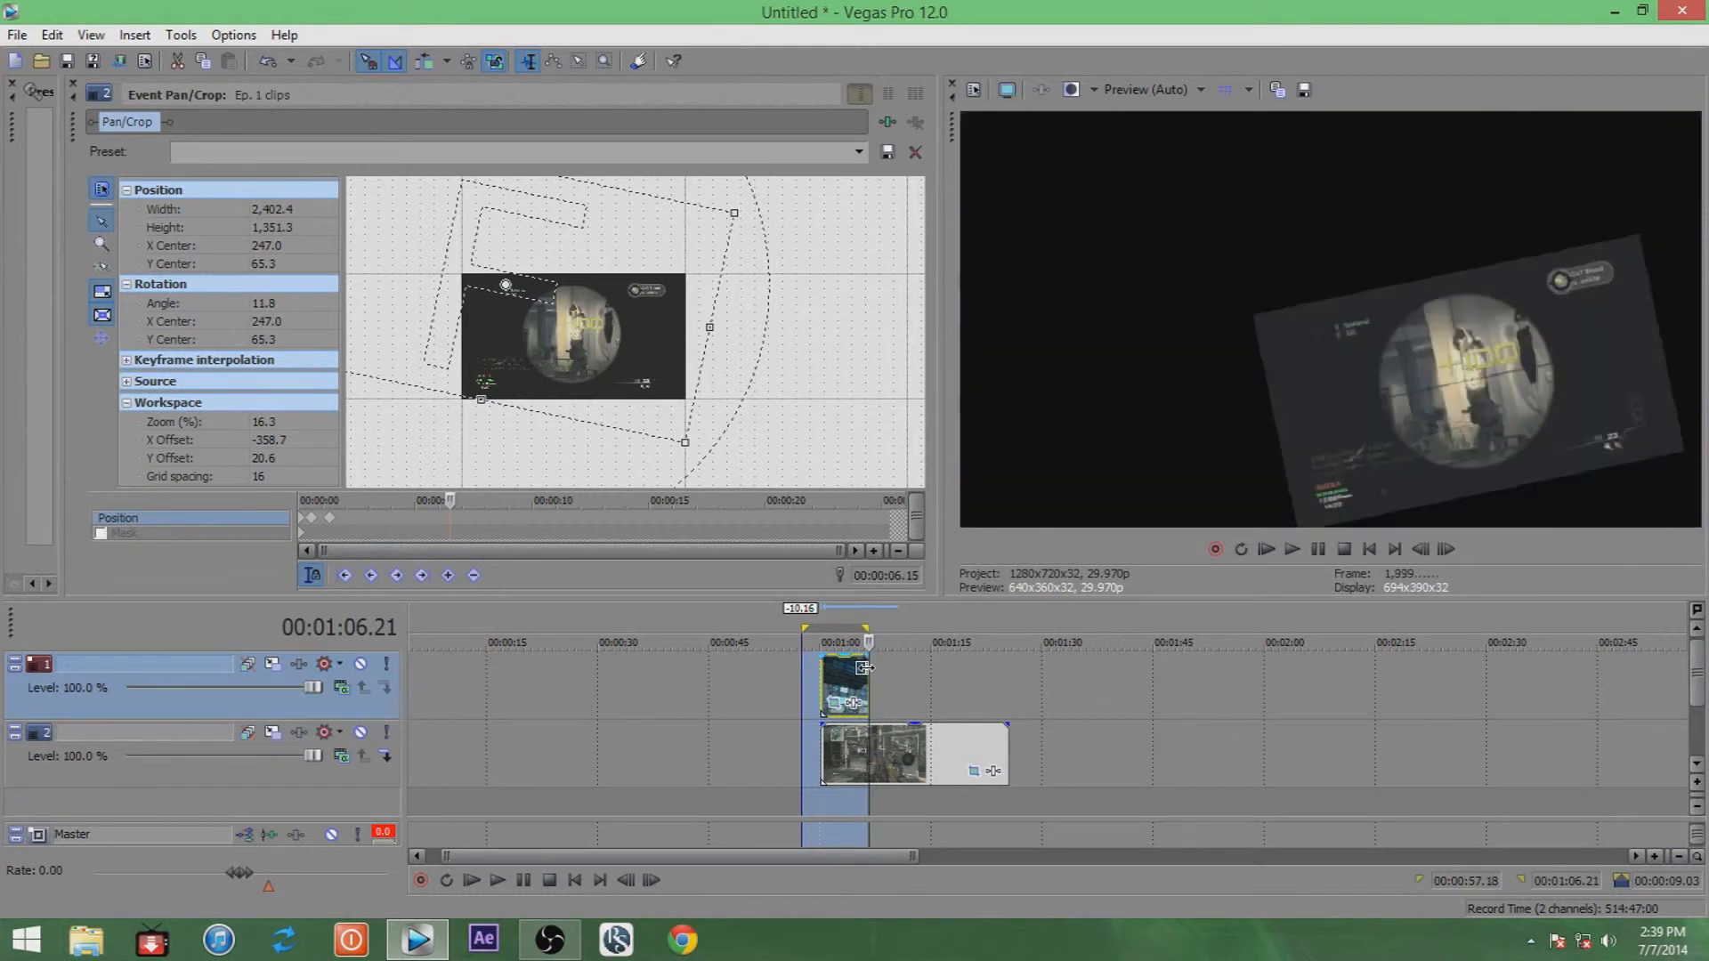
click(865, 668)
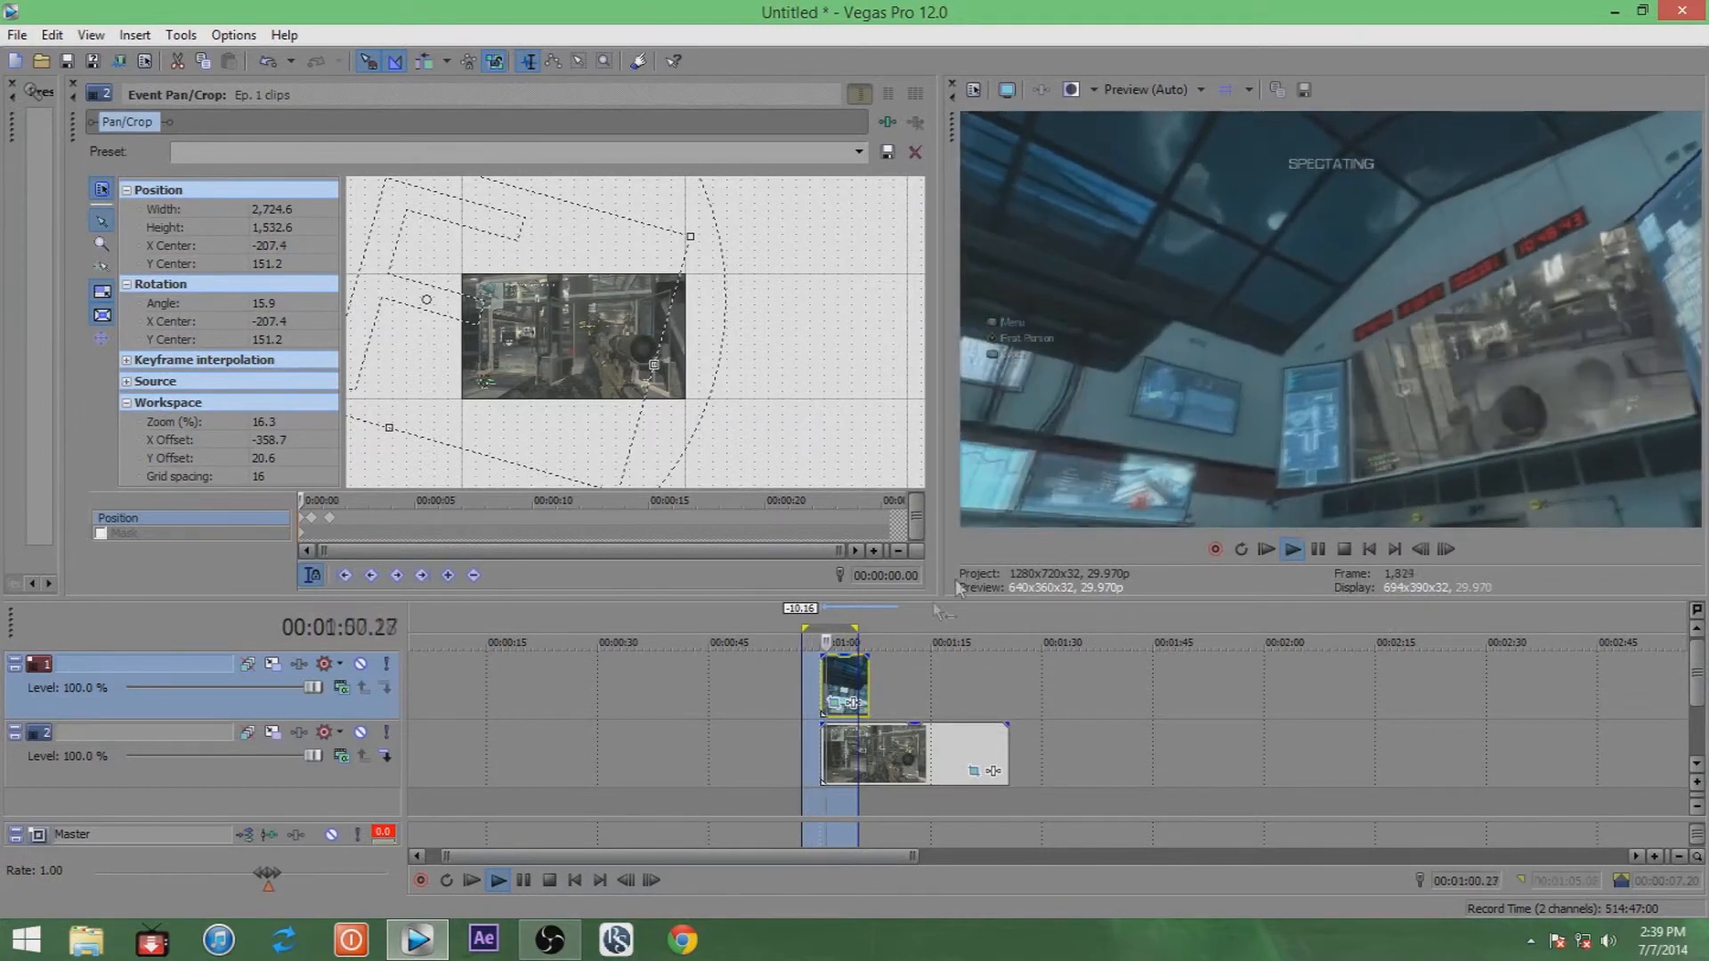
key(space)
click(830, 678)
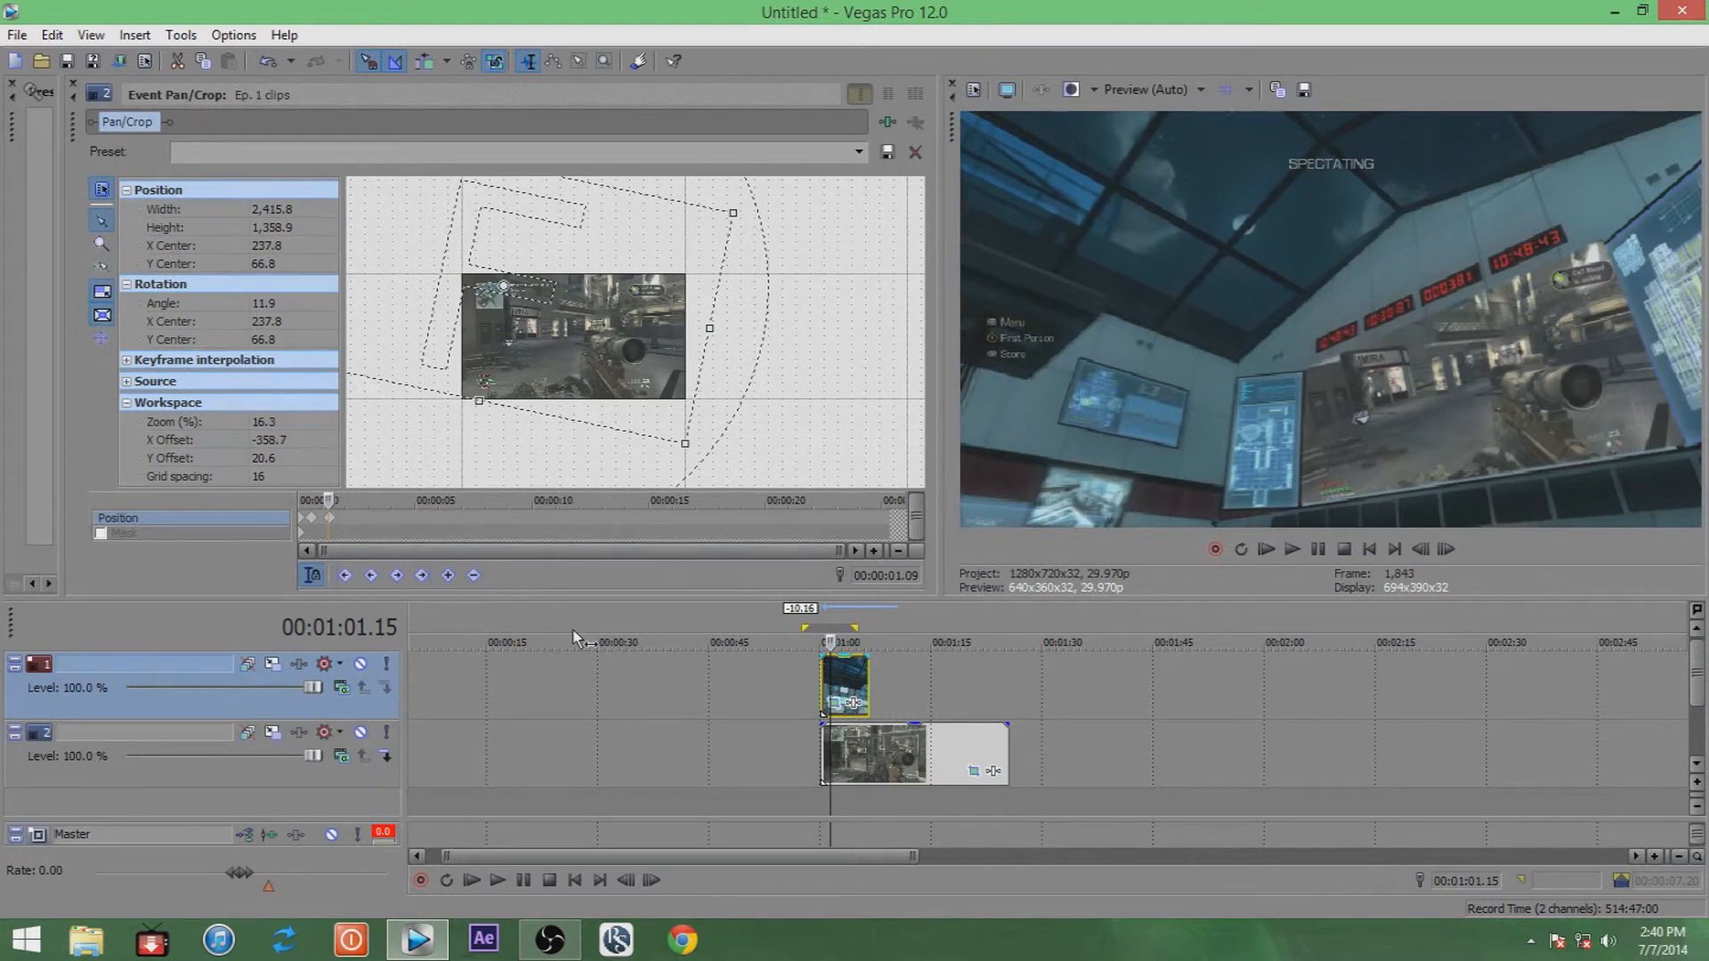
Try a feather of 3% on the cinematic mask's second keyframe, and return it to 1%.
click(840, 707)
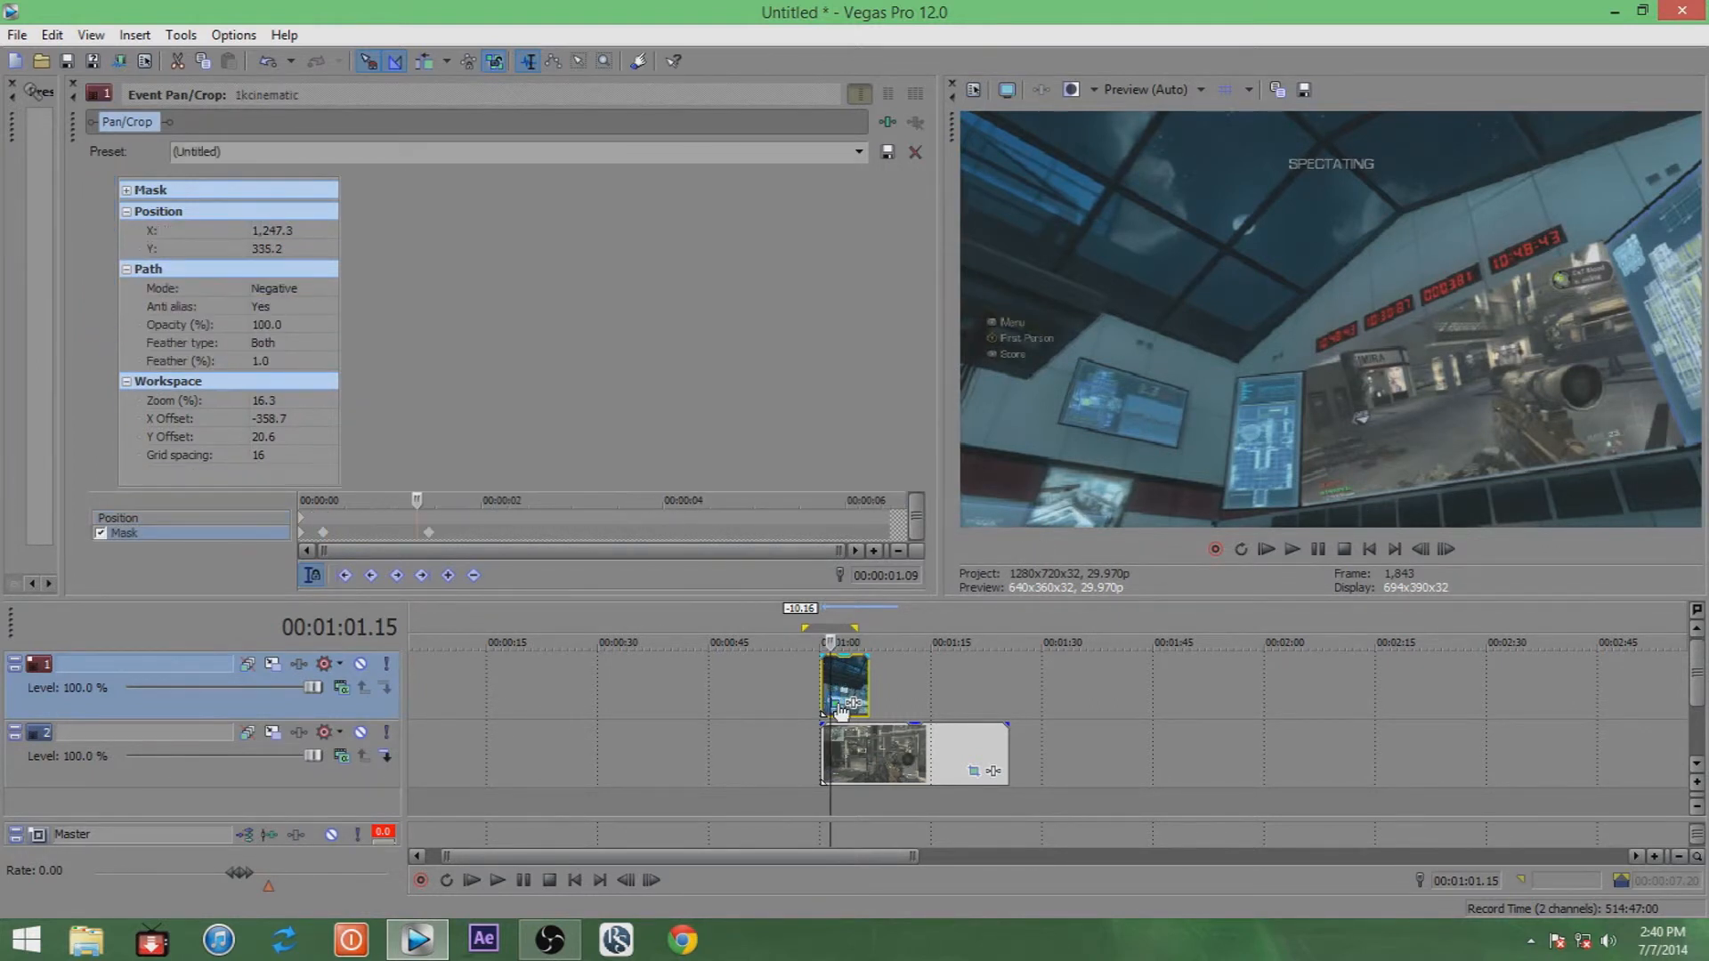
click(134, 534)
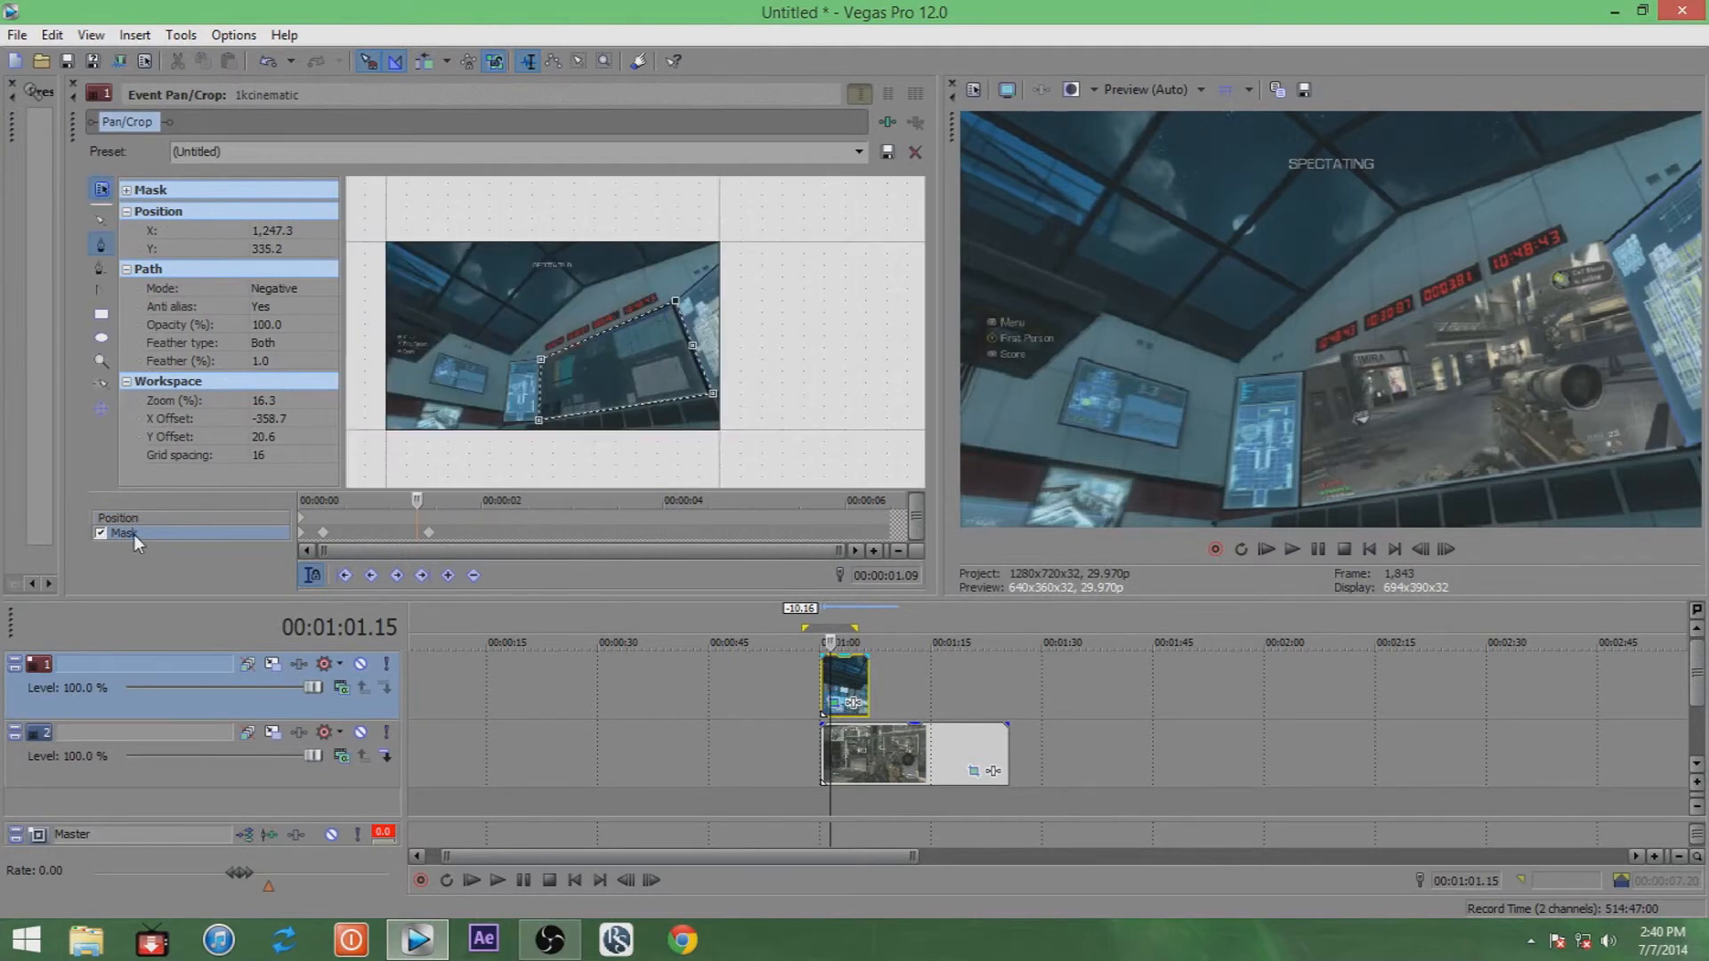
click(323, 534)
click(258, 361)
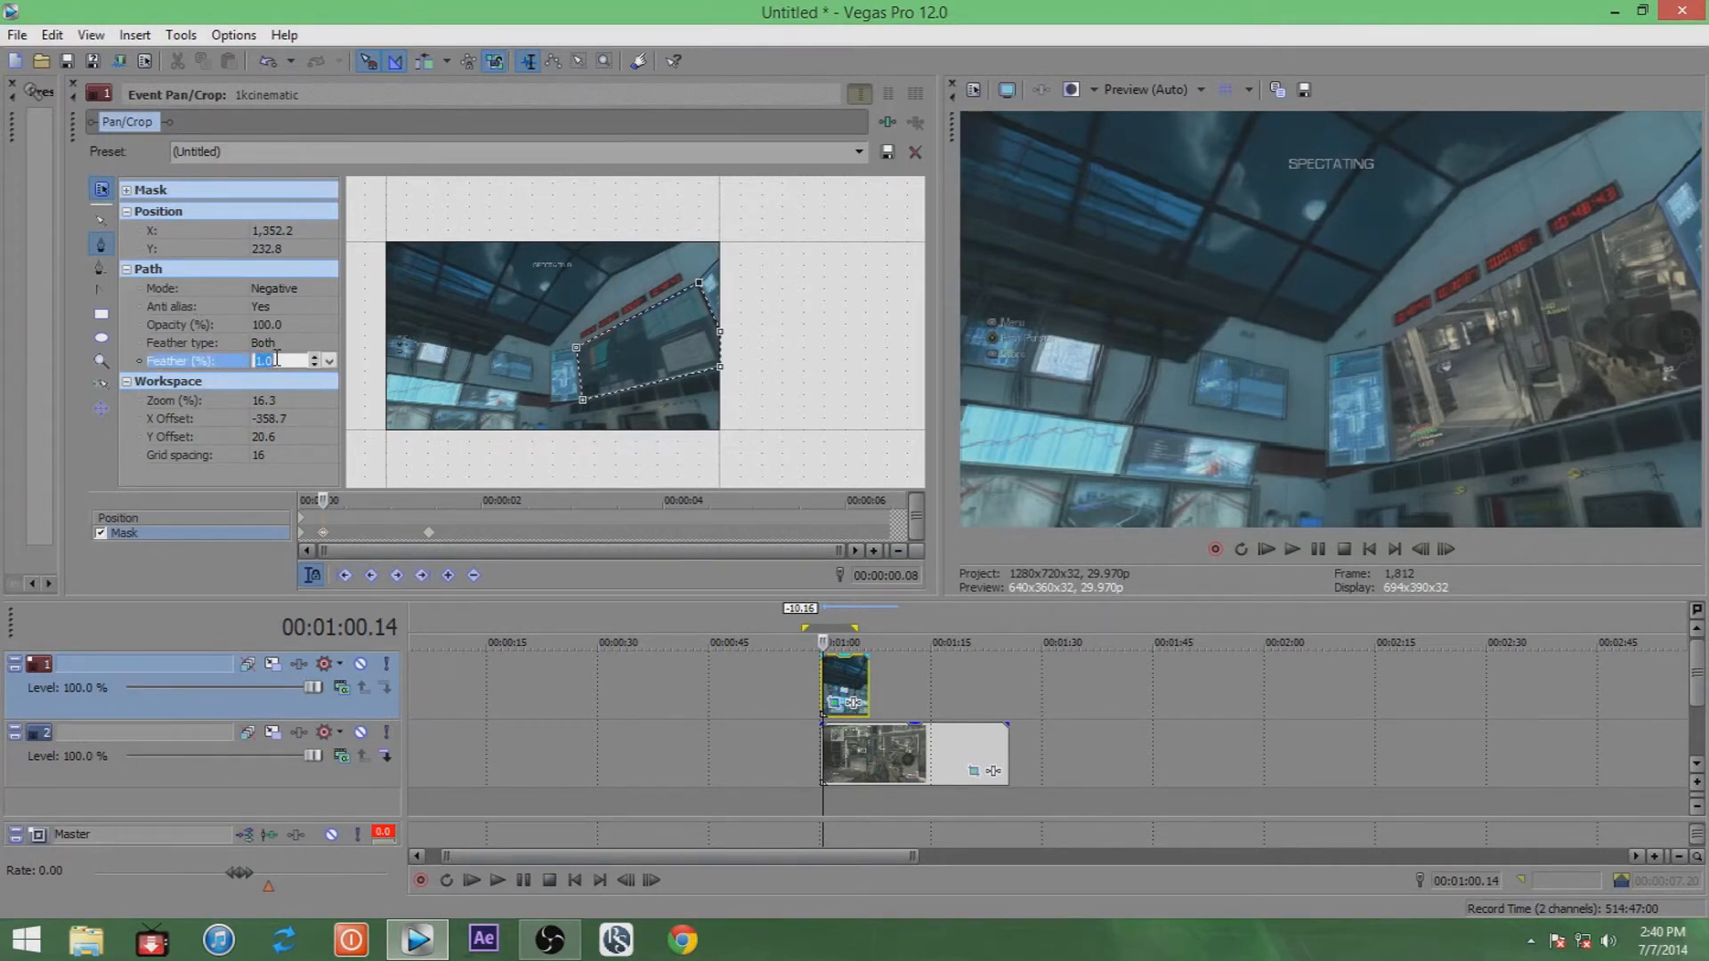
text(3)
key(Return)
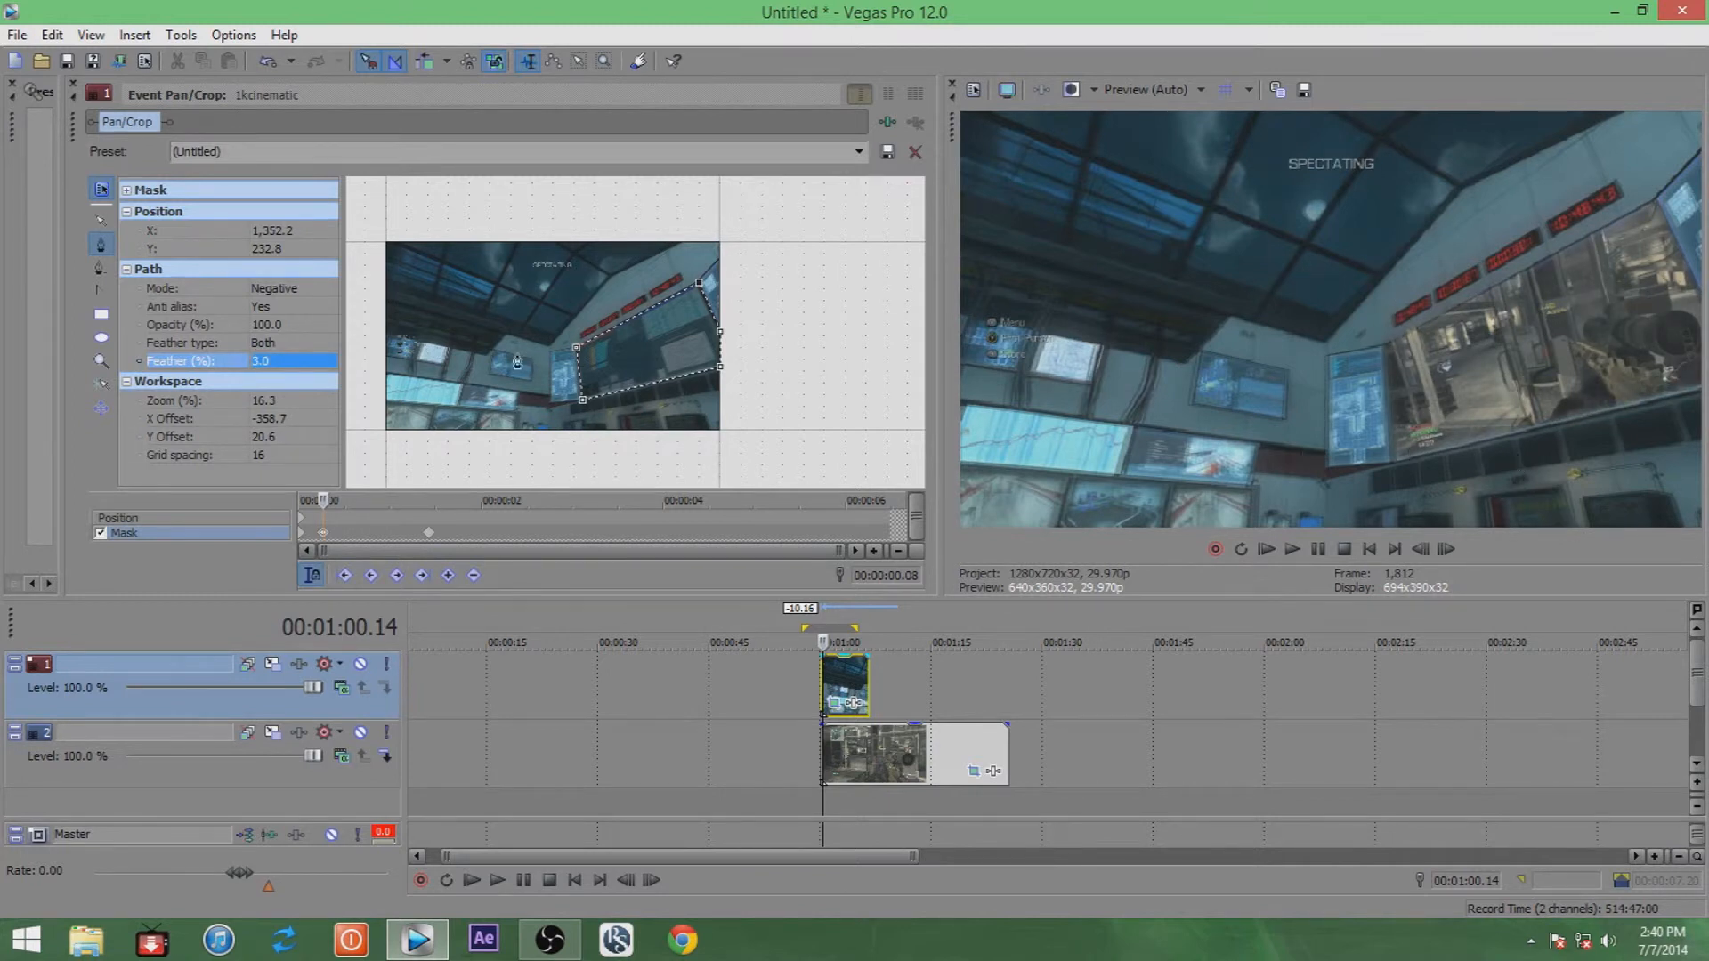
click(261, 360)
Play back the cinematic clip from its start to check how the gameplay follows the wall screen, and stop playback.
click(847, 681)
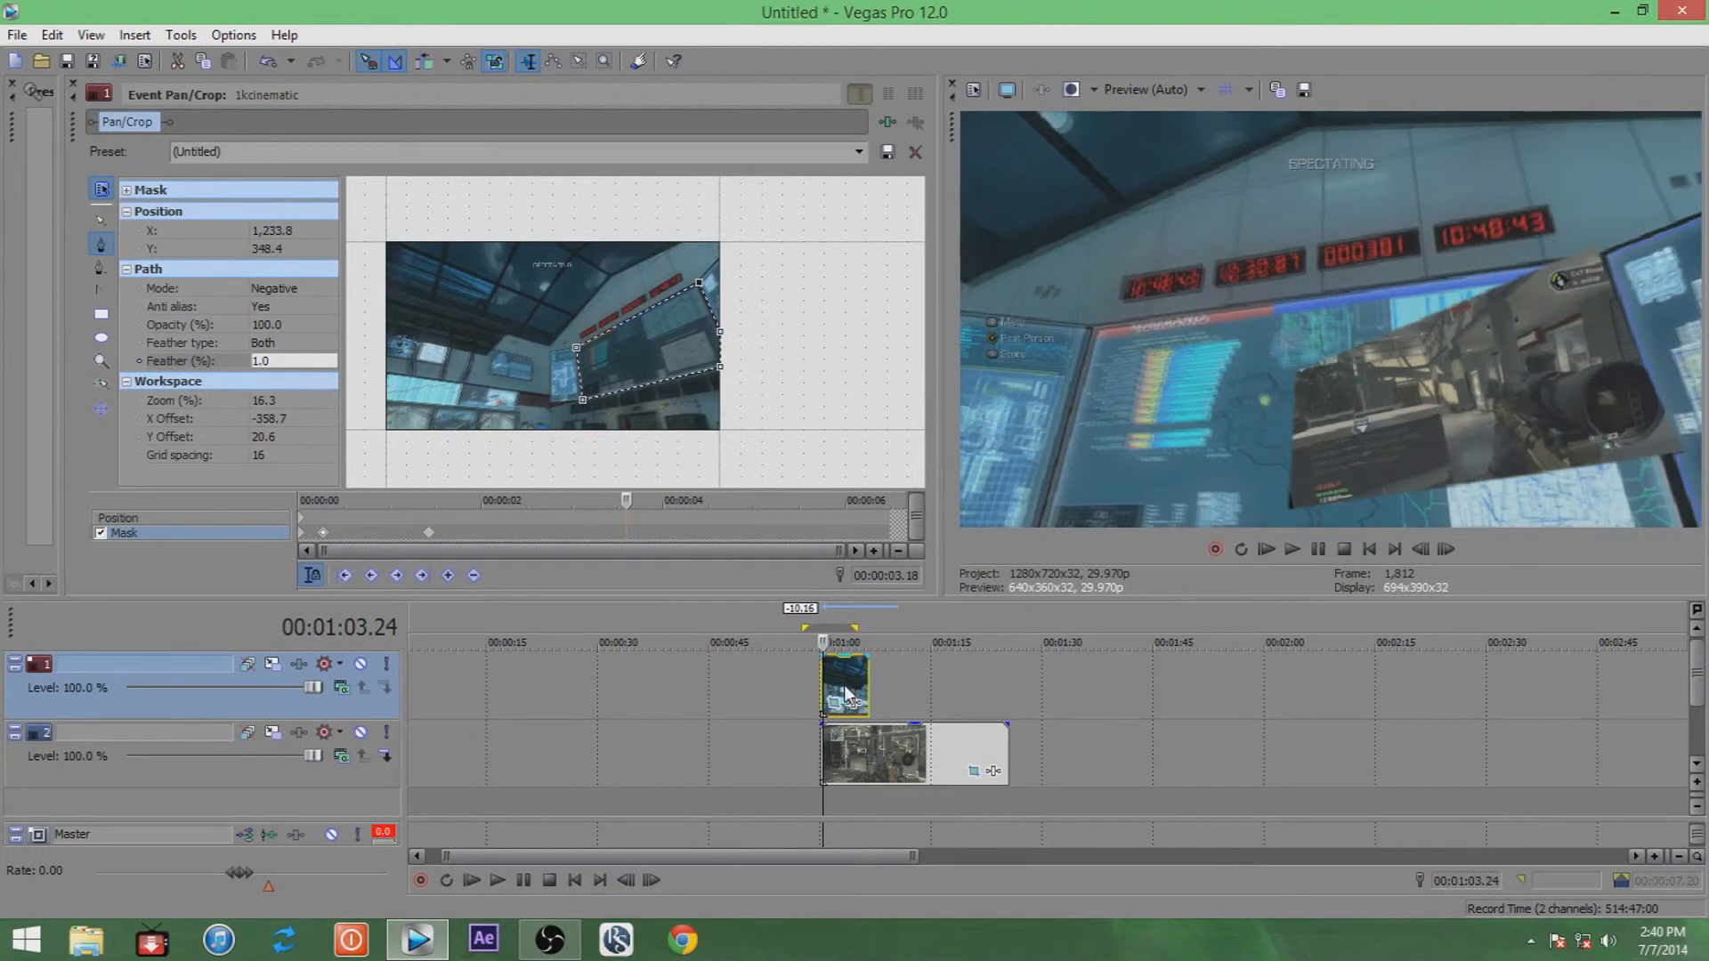
drag(847, 680, 769, 678)
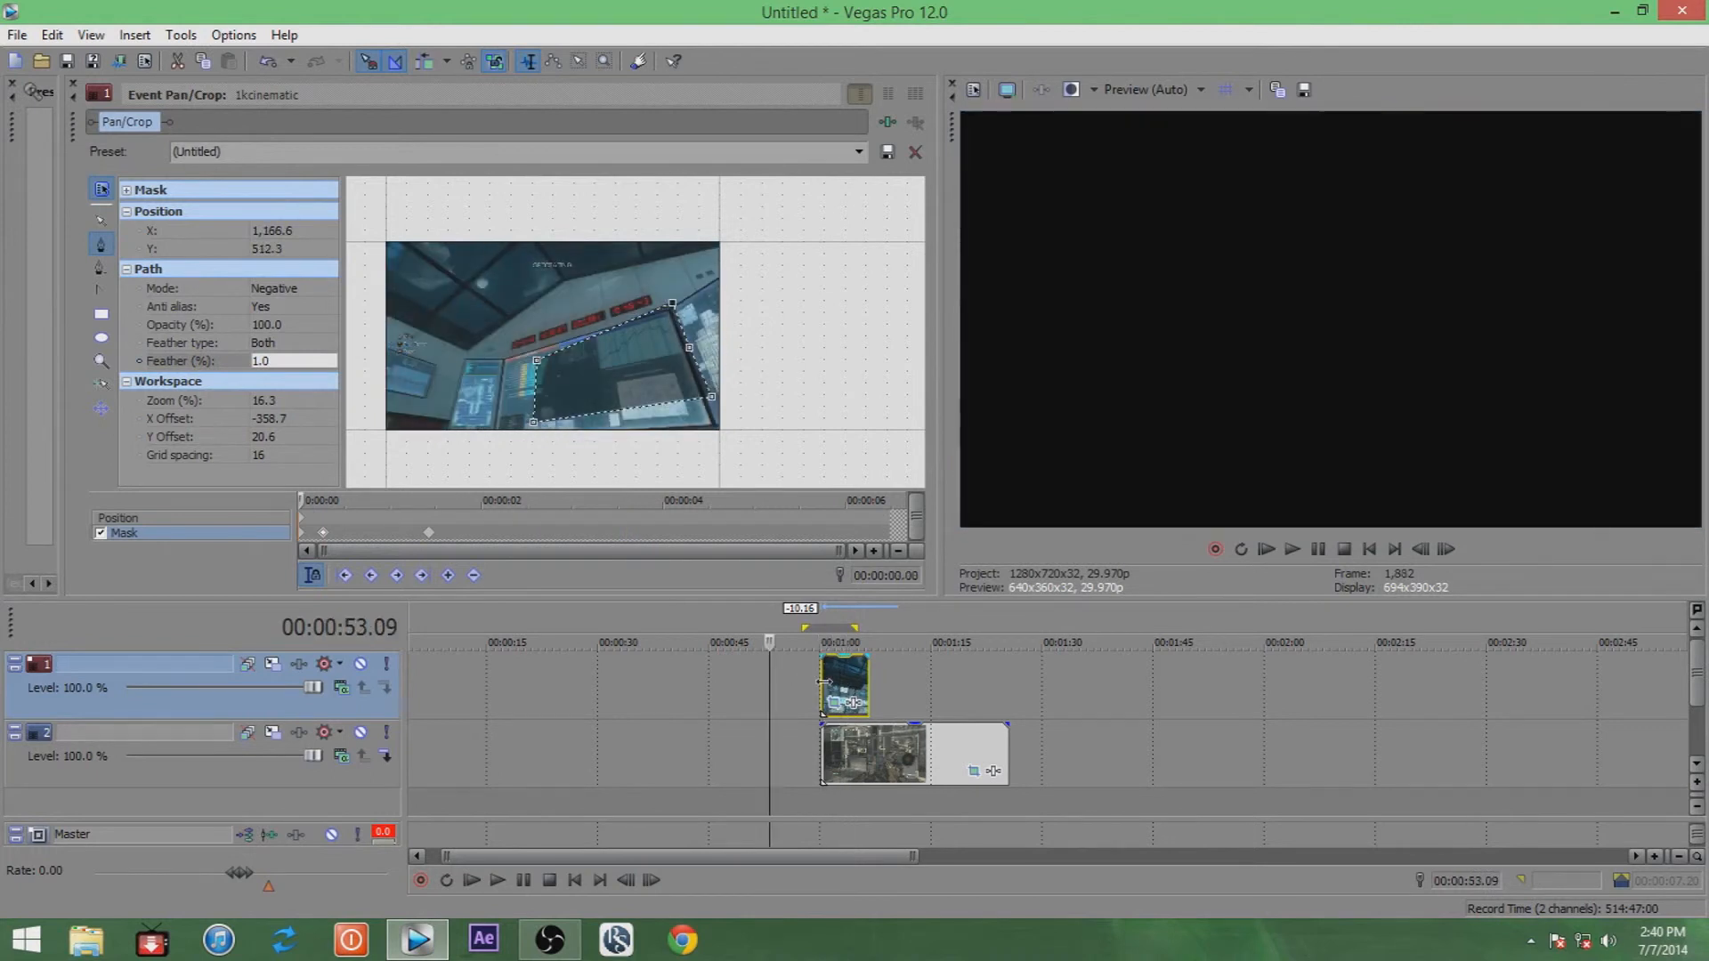
click(826, 683)
key(space)
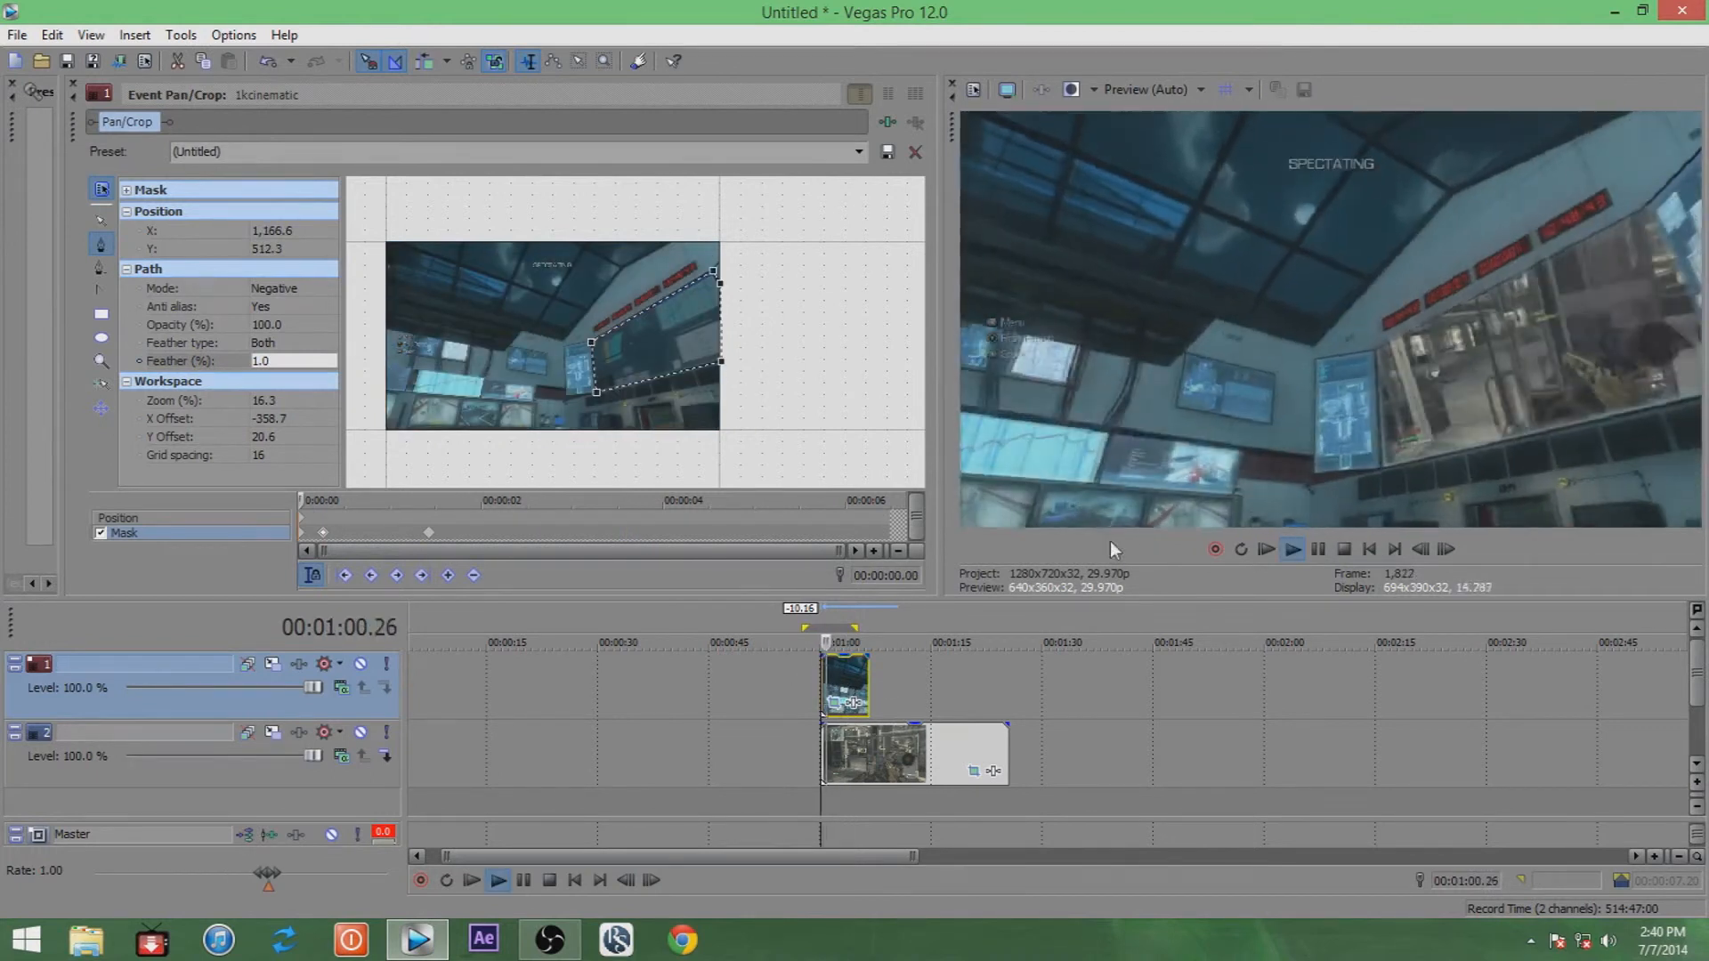
key(space)
key(space)
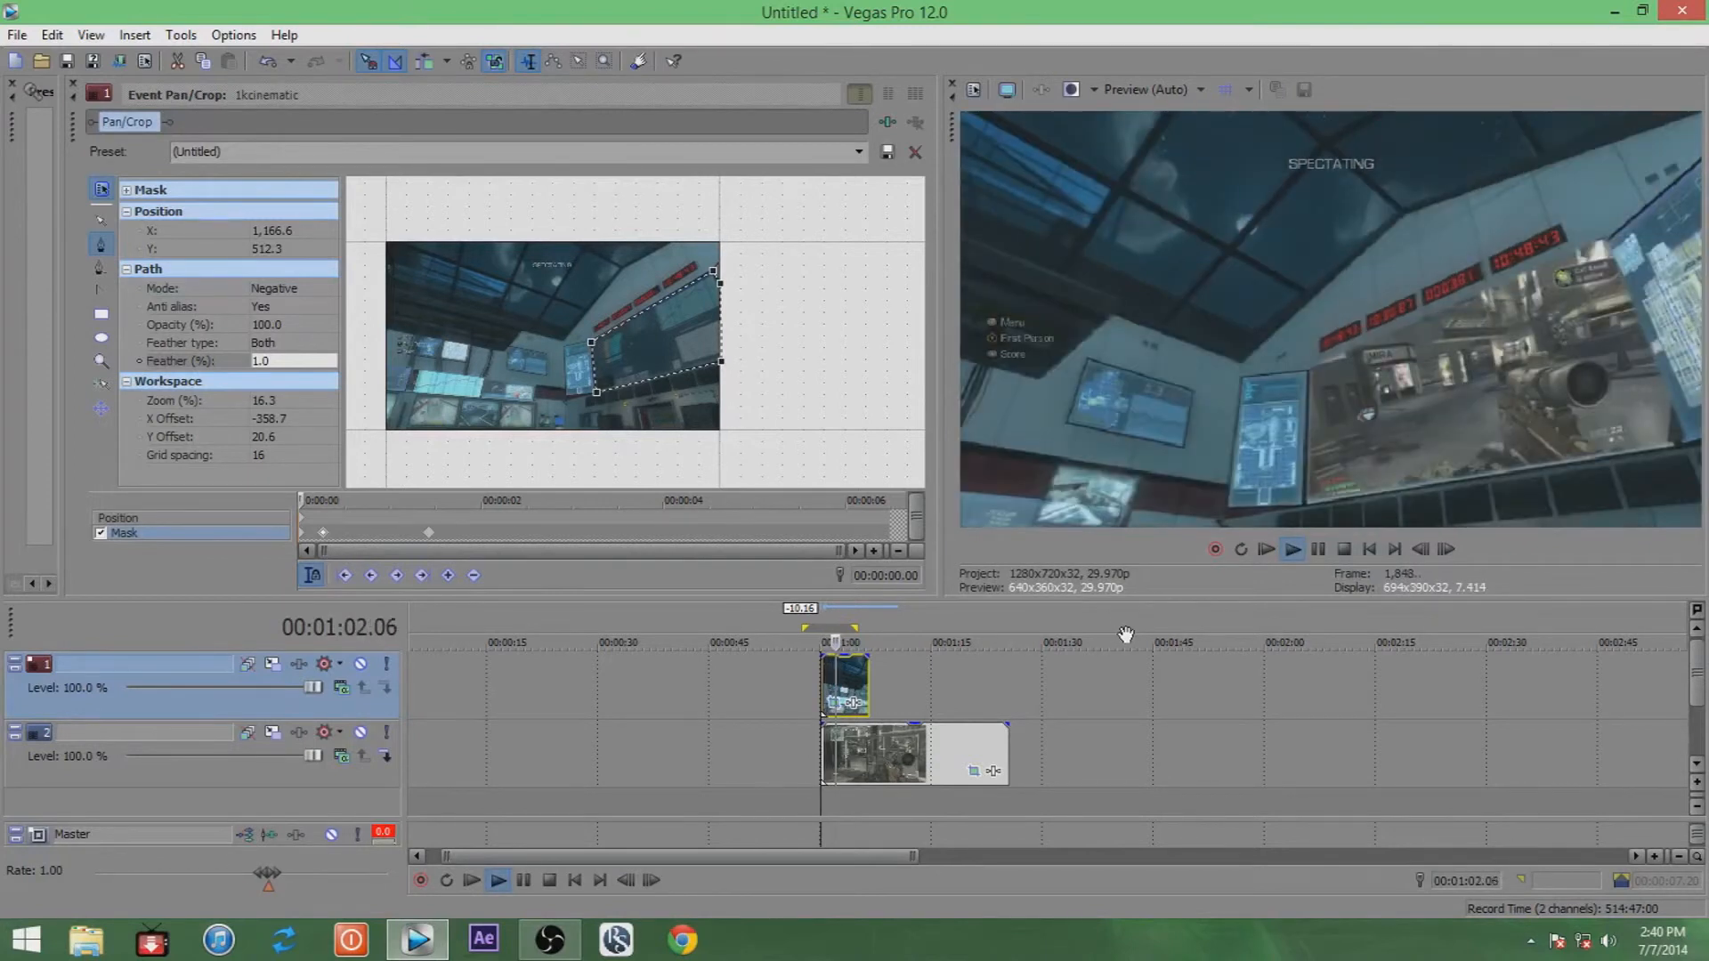
key(space)
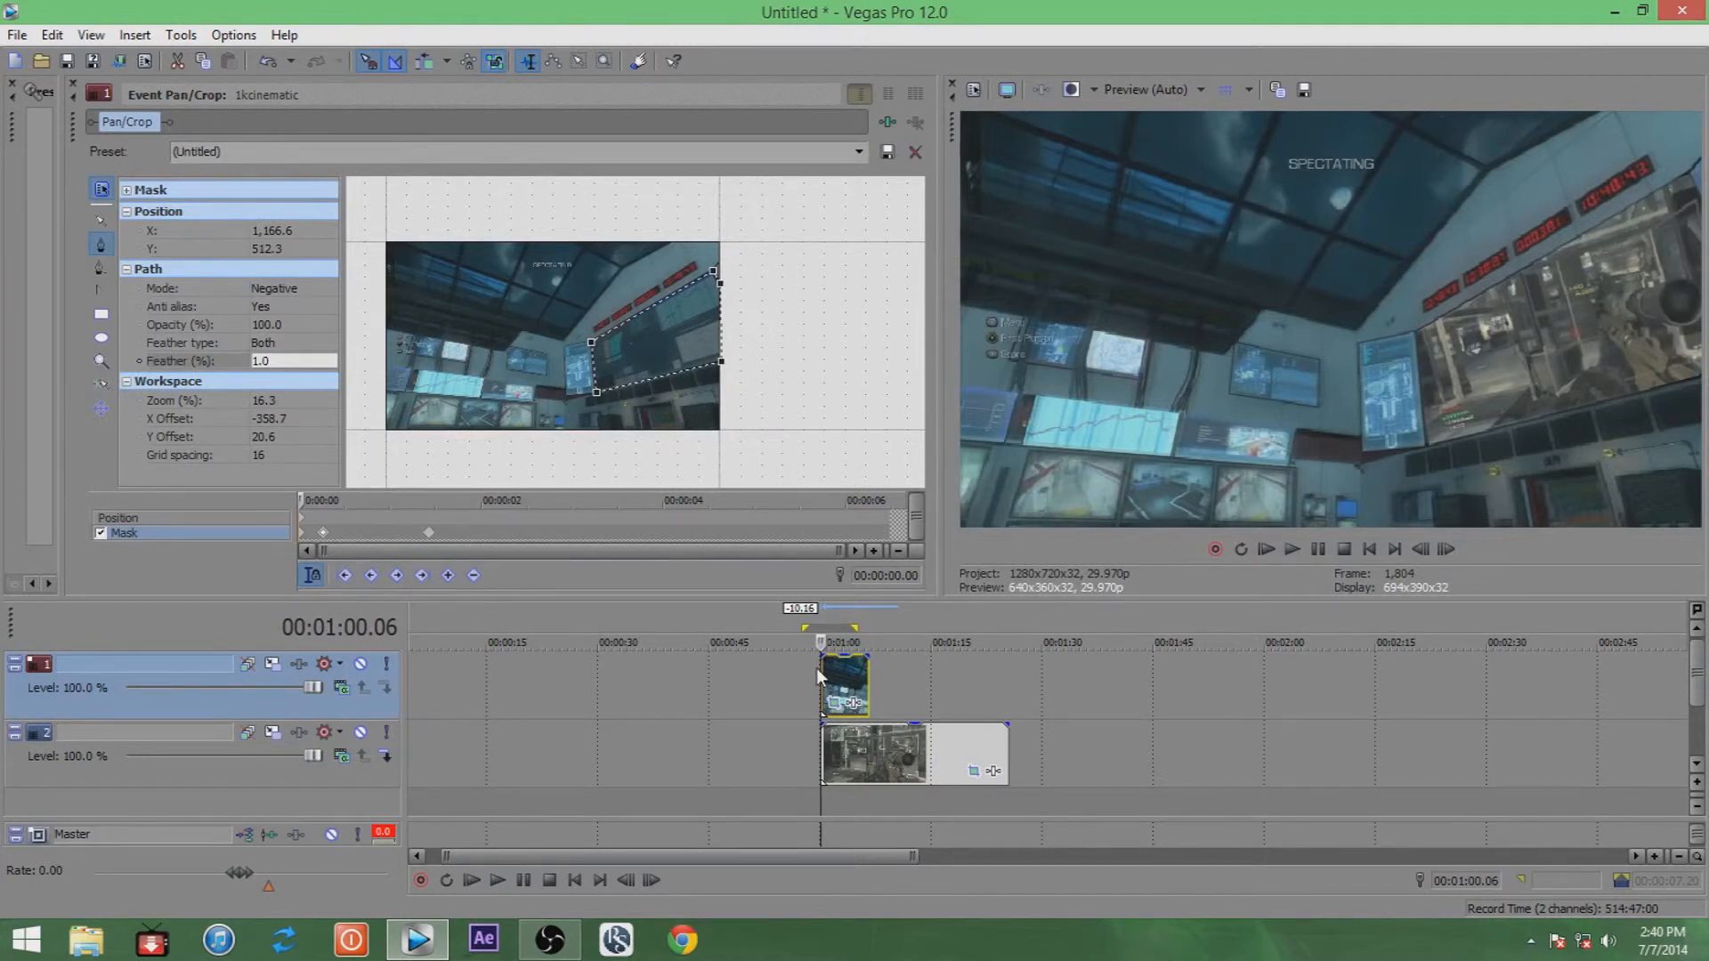
Replay the opening of the cinematic clip repeatedly from 00:01:00.06 to examine how closely the gameplay tracks the moving wall screen.
key(space)
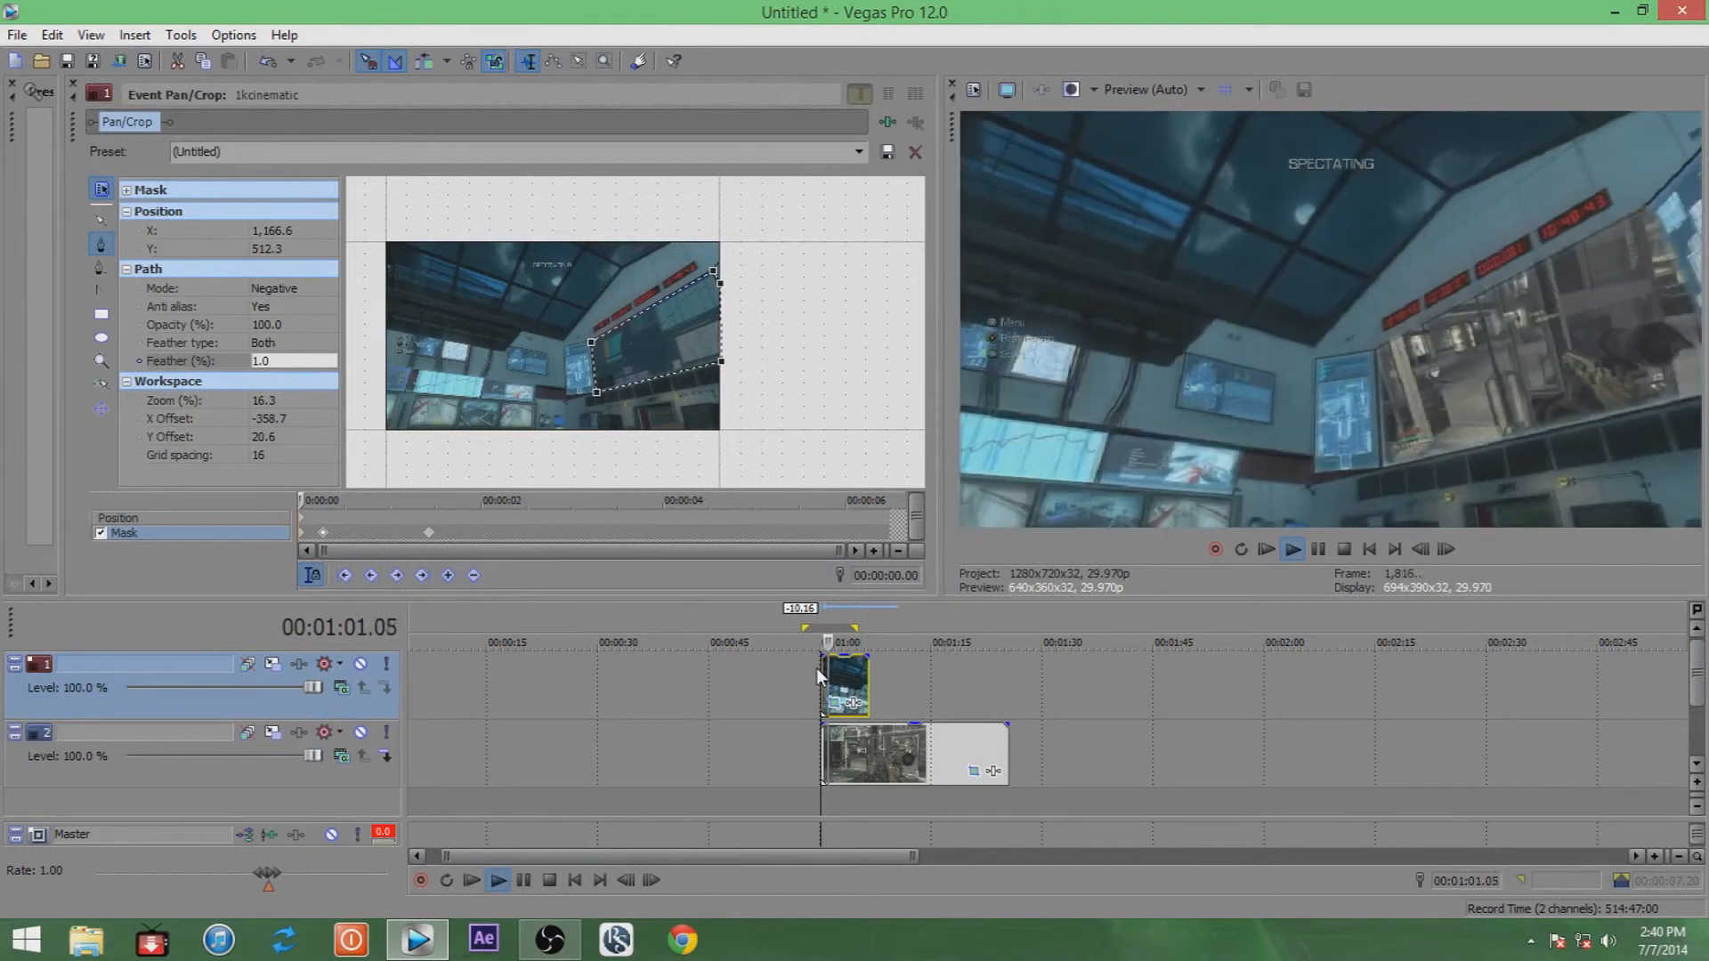
key(space)
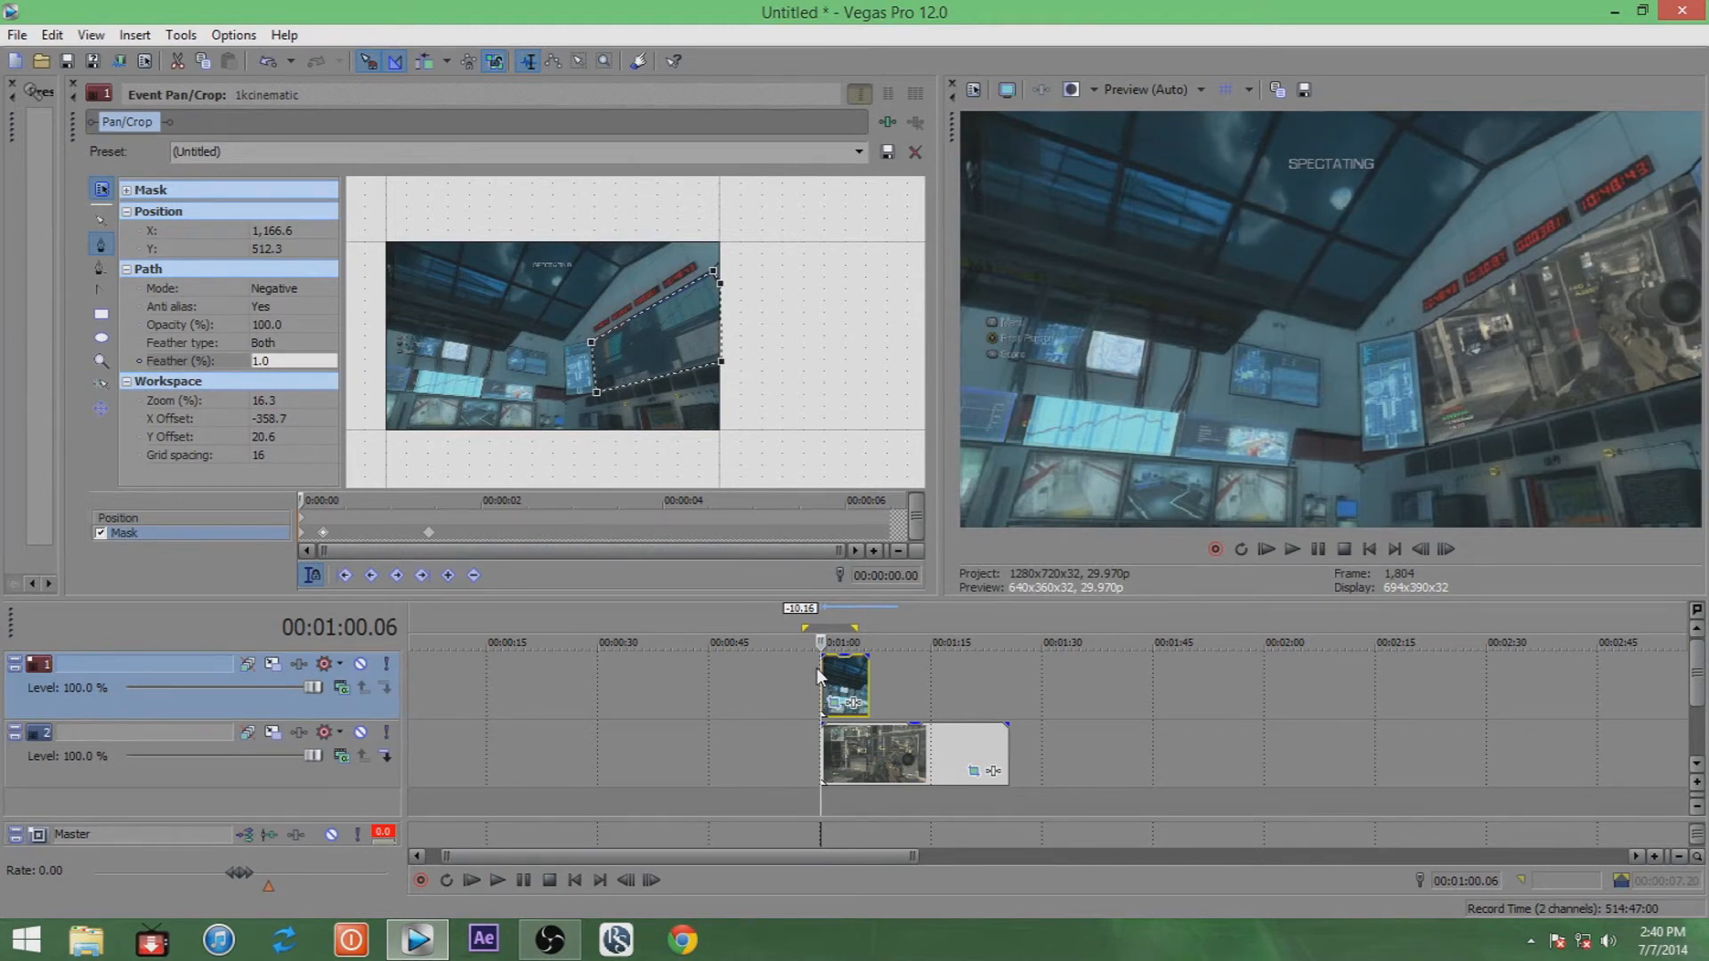
key(space)
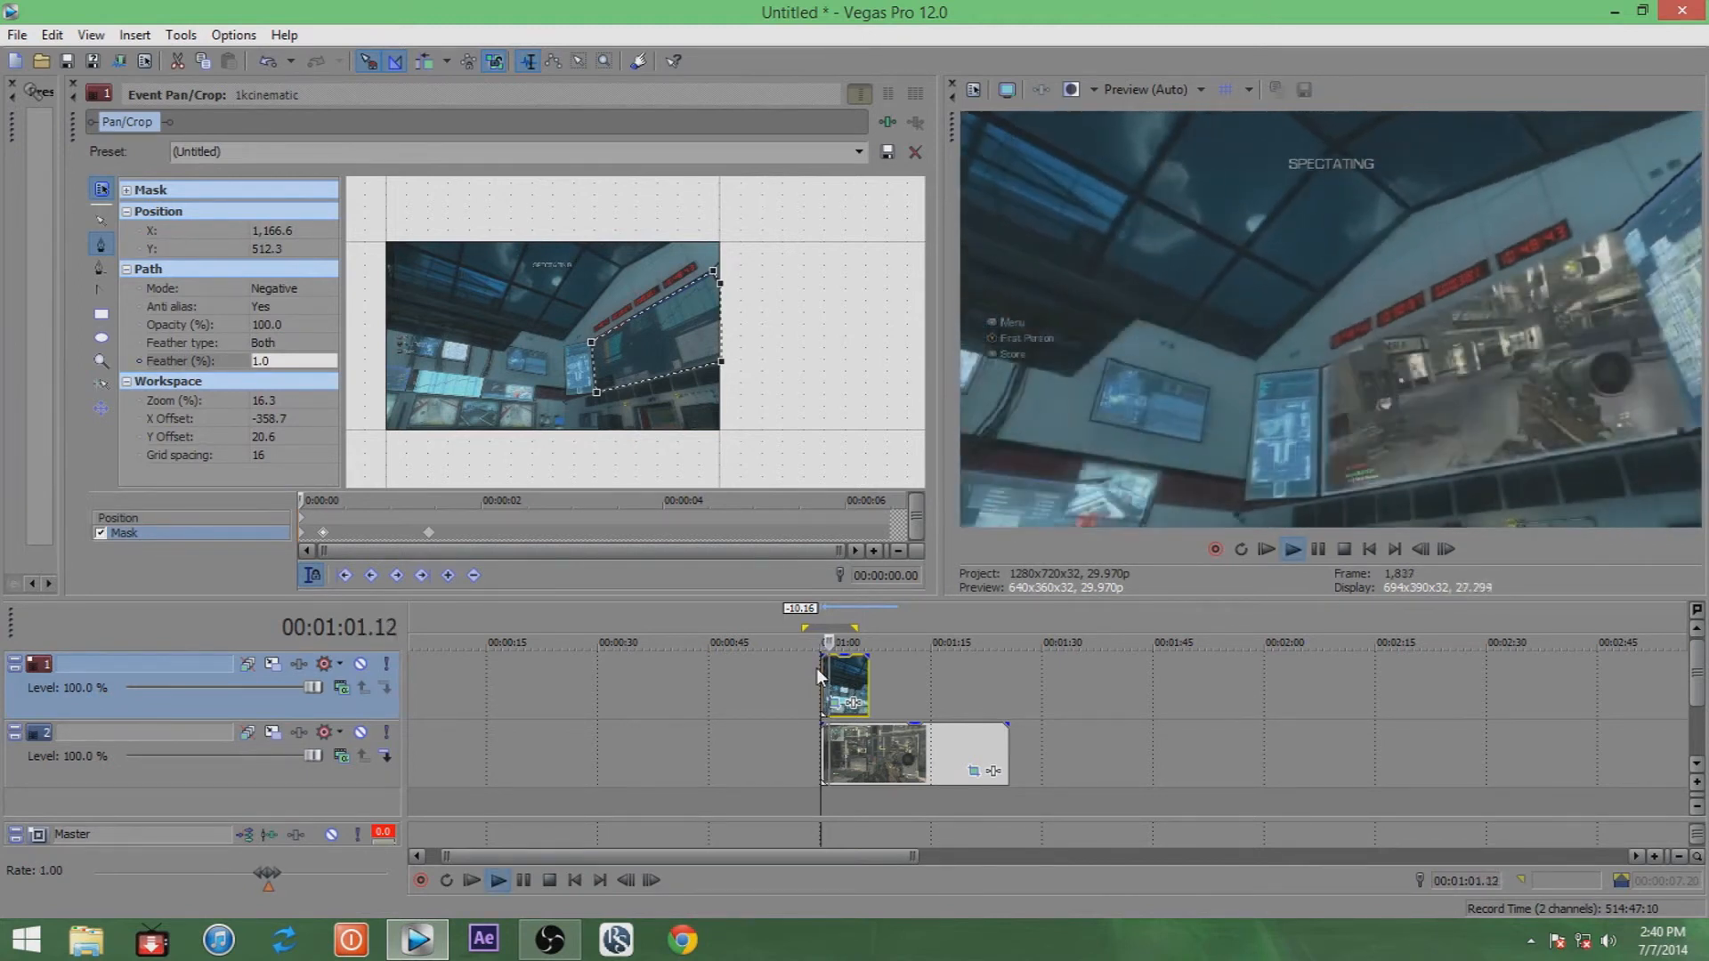
key(space)
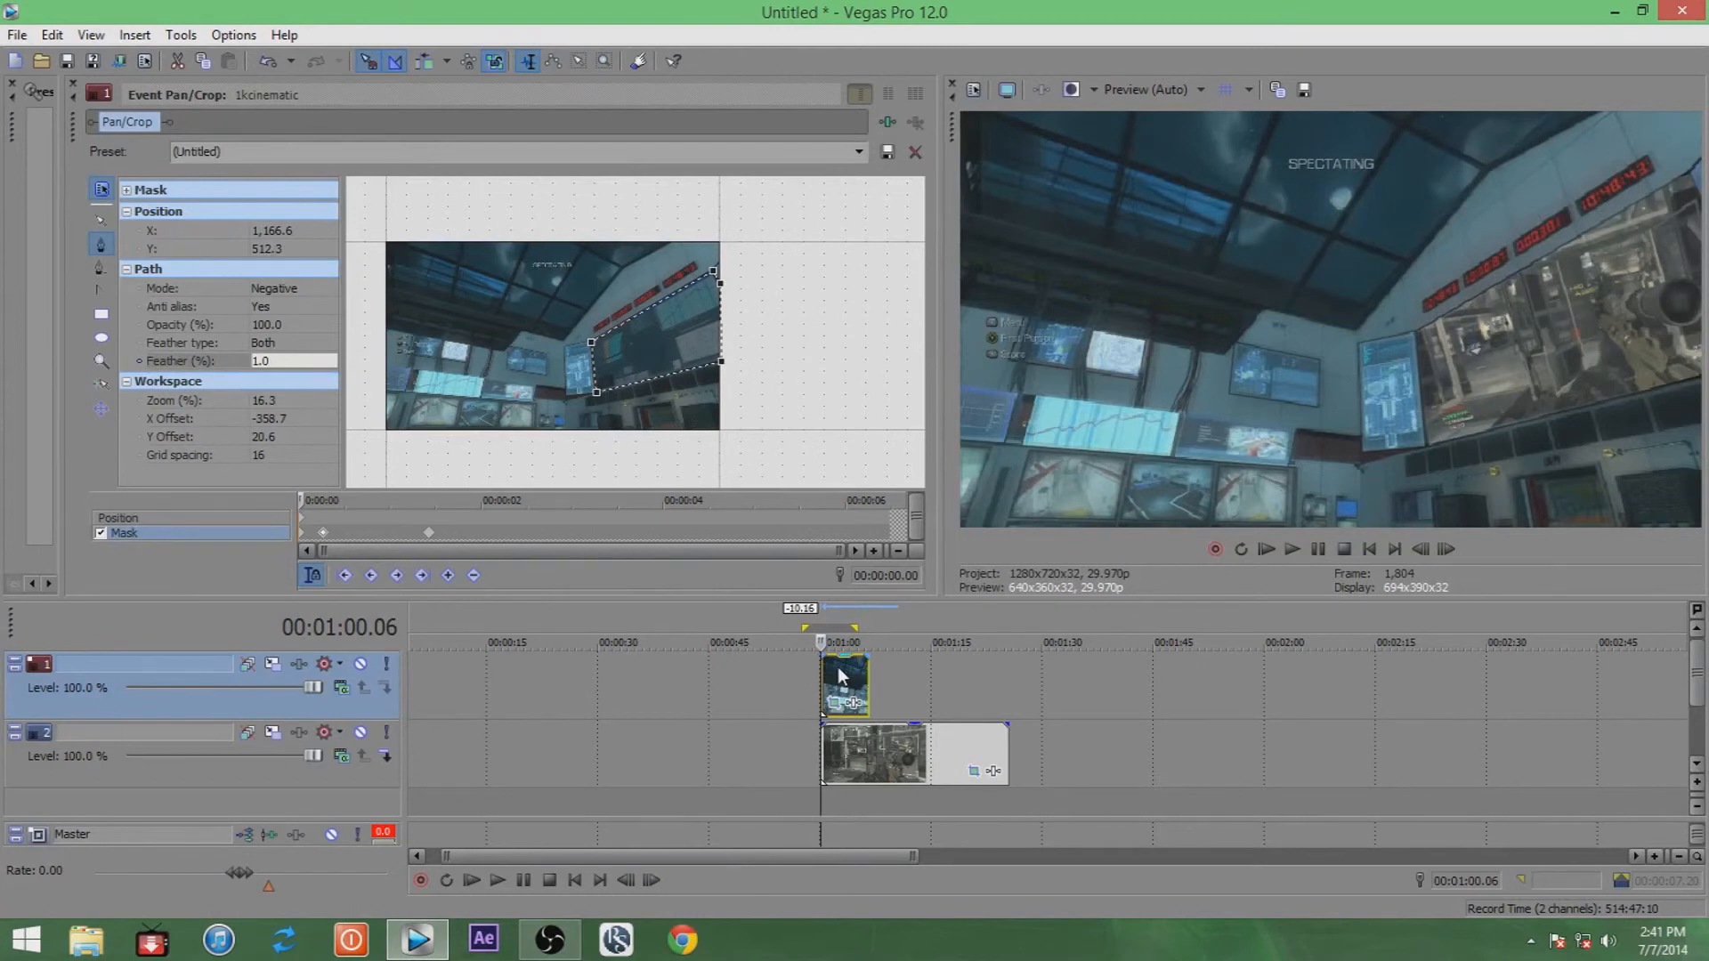
key(space)
key(space)
key(space)
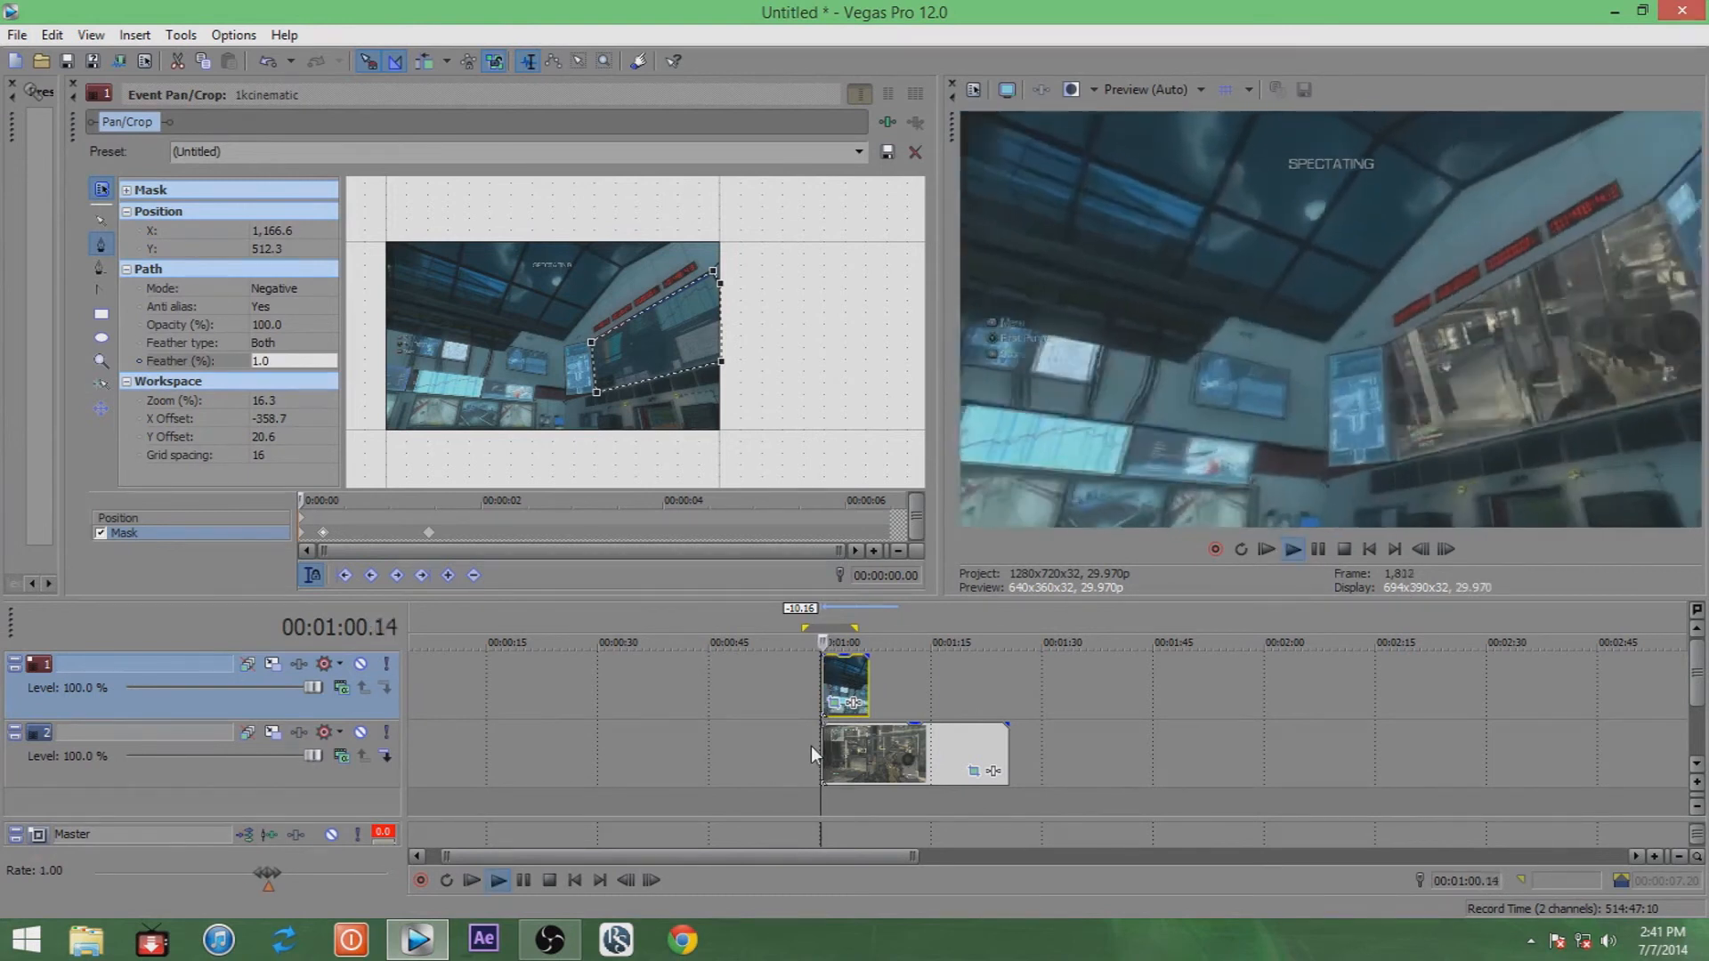
key(space)
key(space)
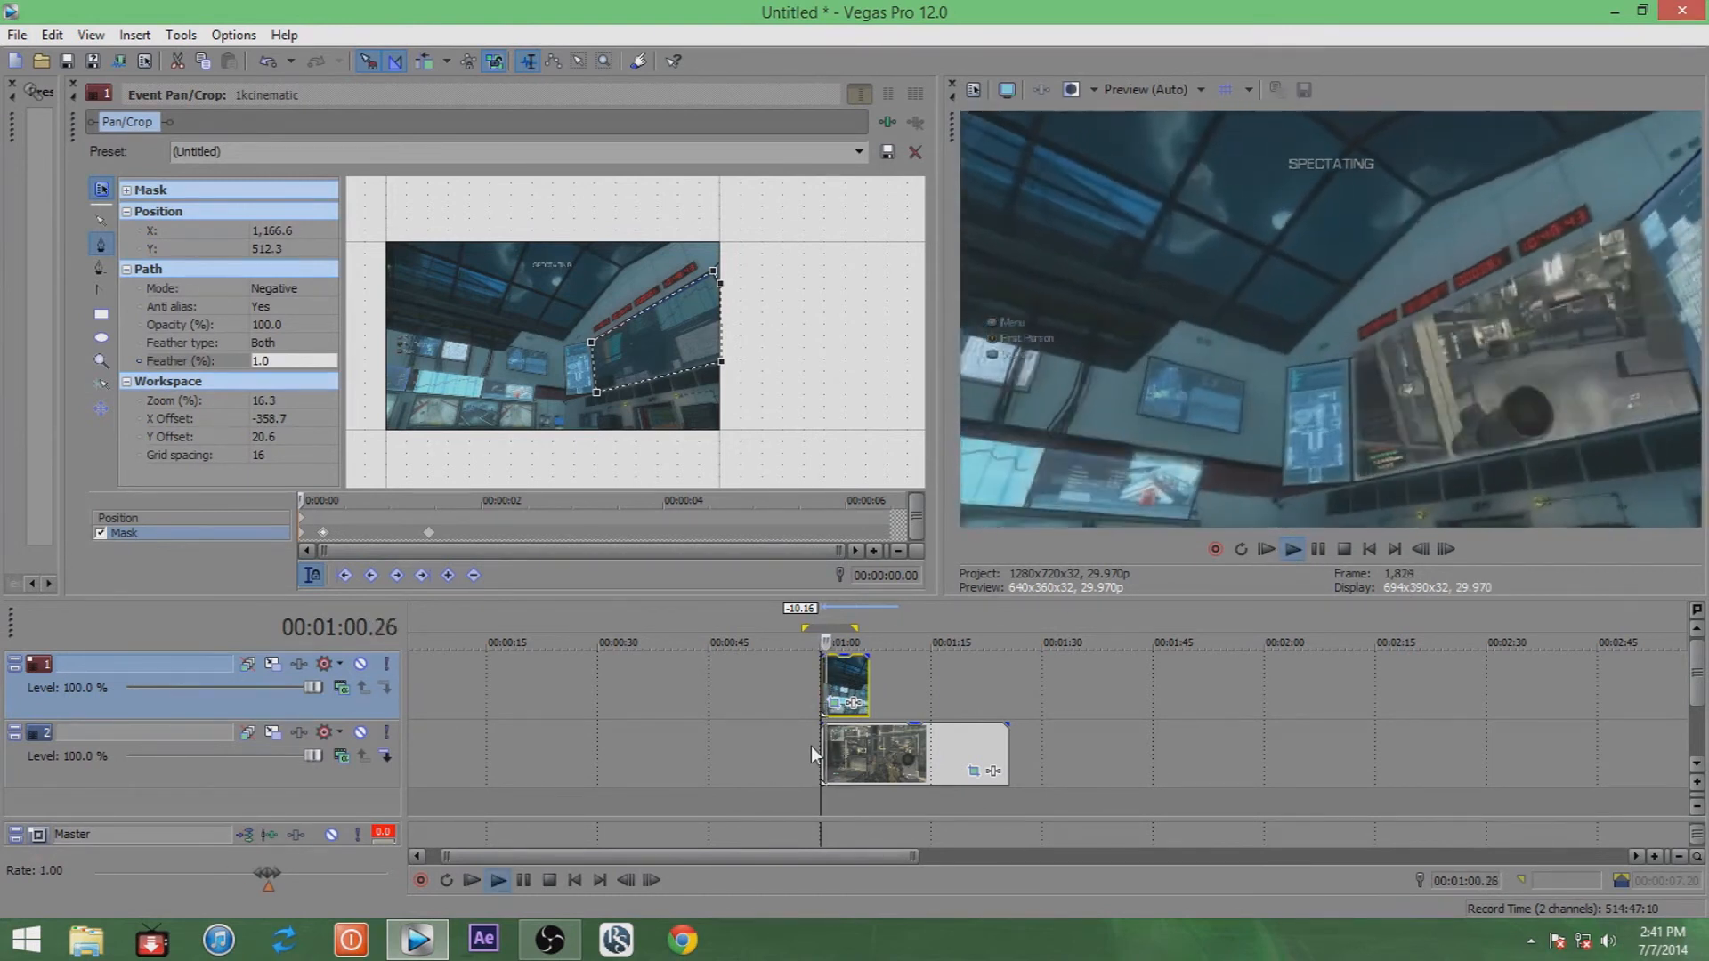
key(space)
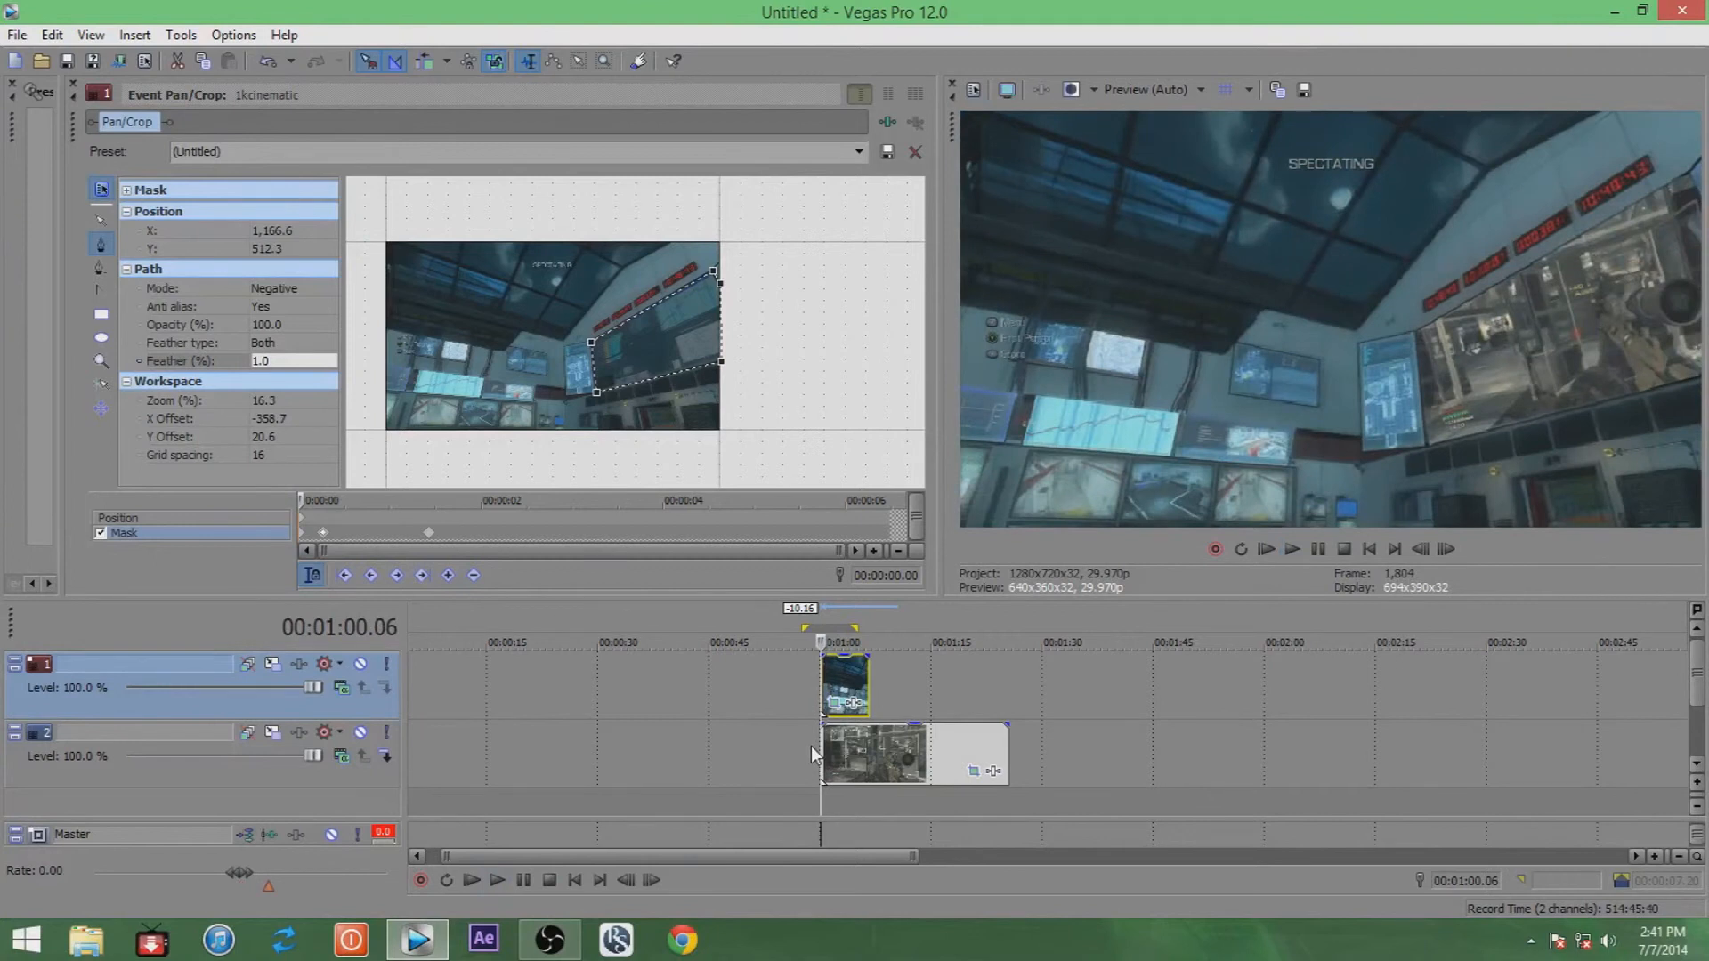
key(space)
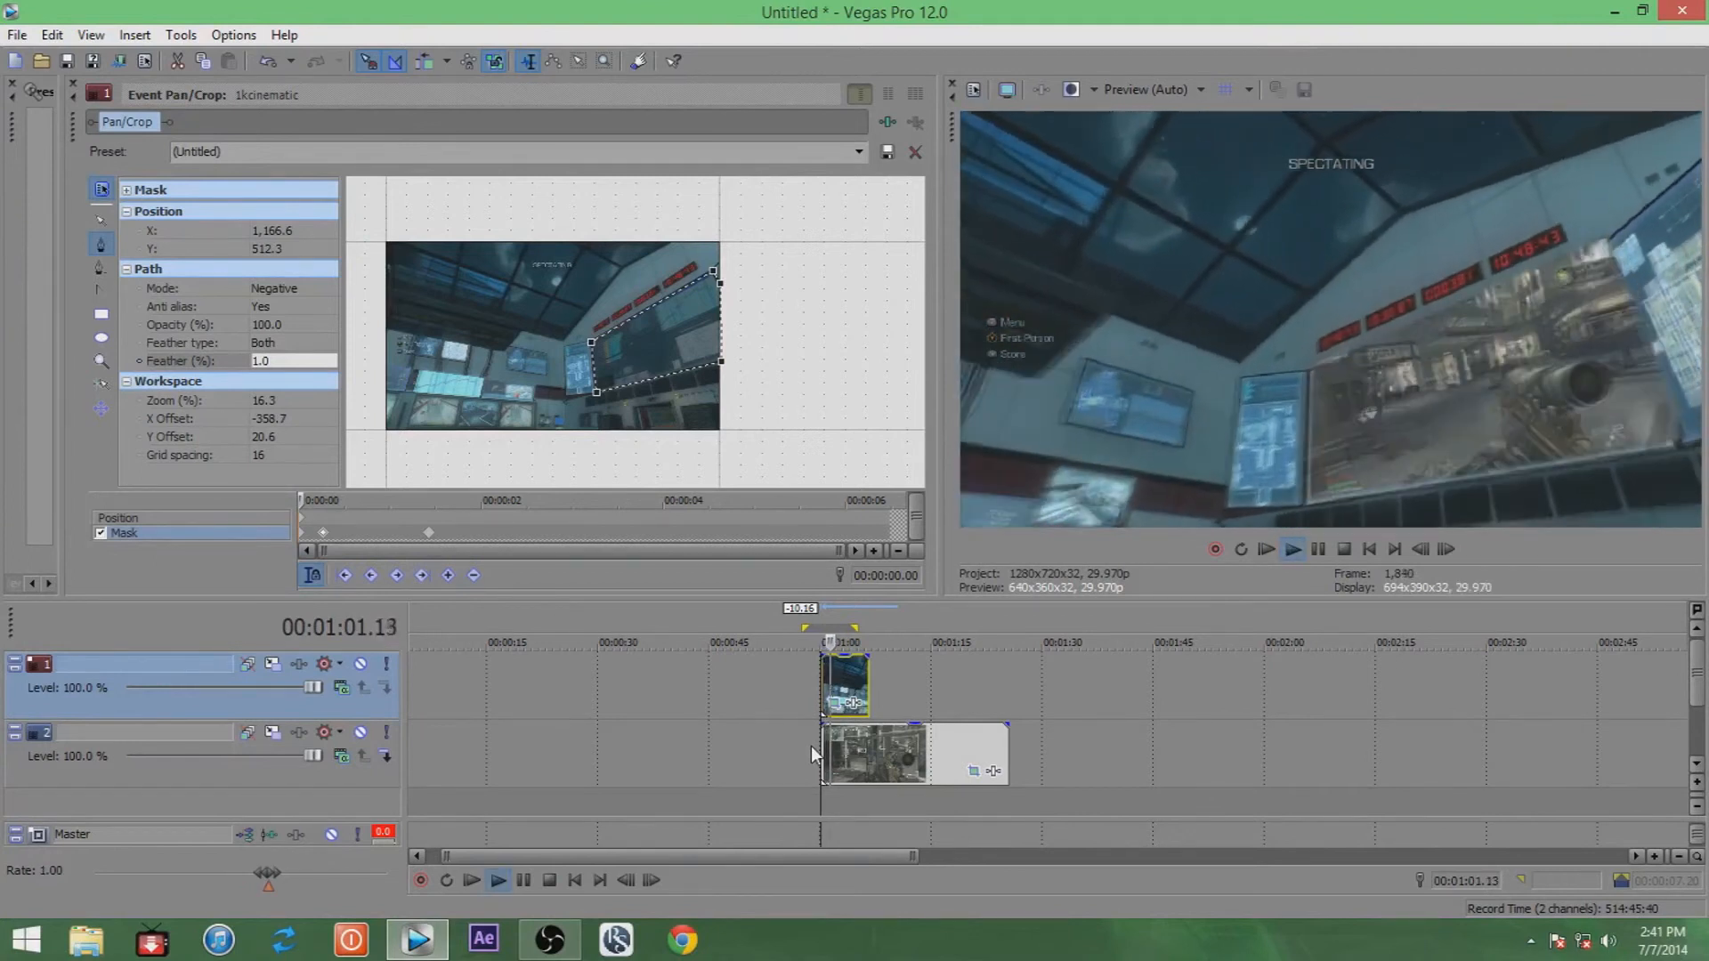
key(space)
key(space)
key(space)
key(space)
key(space)
key(space)
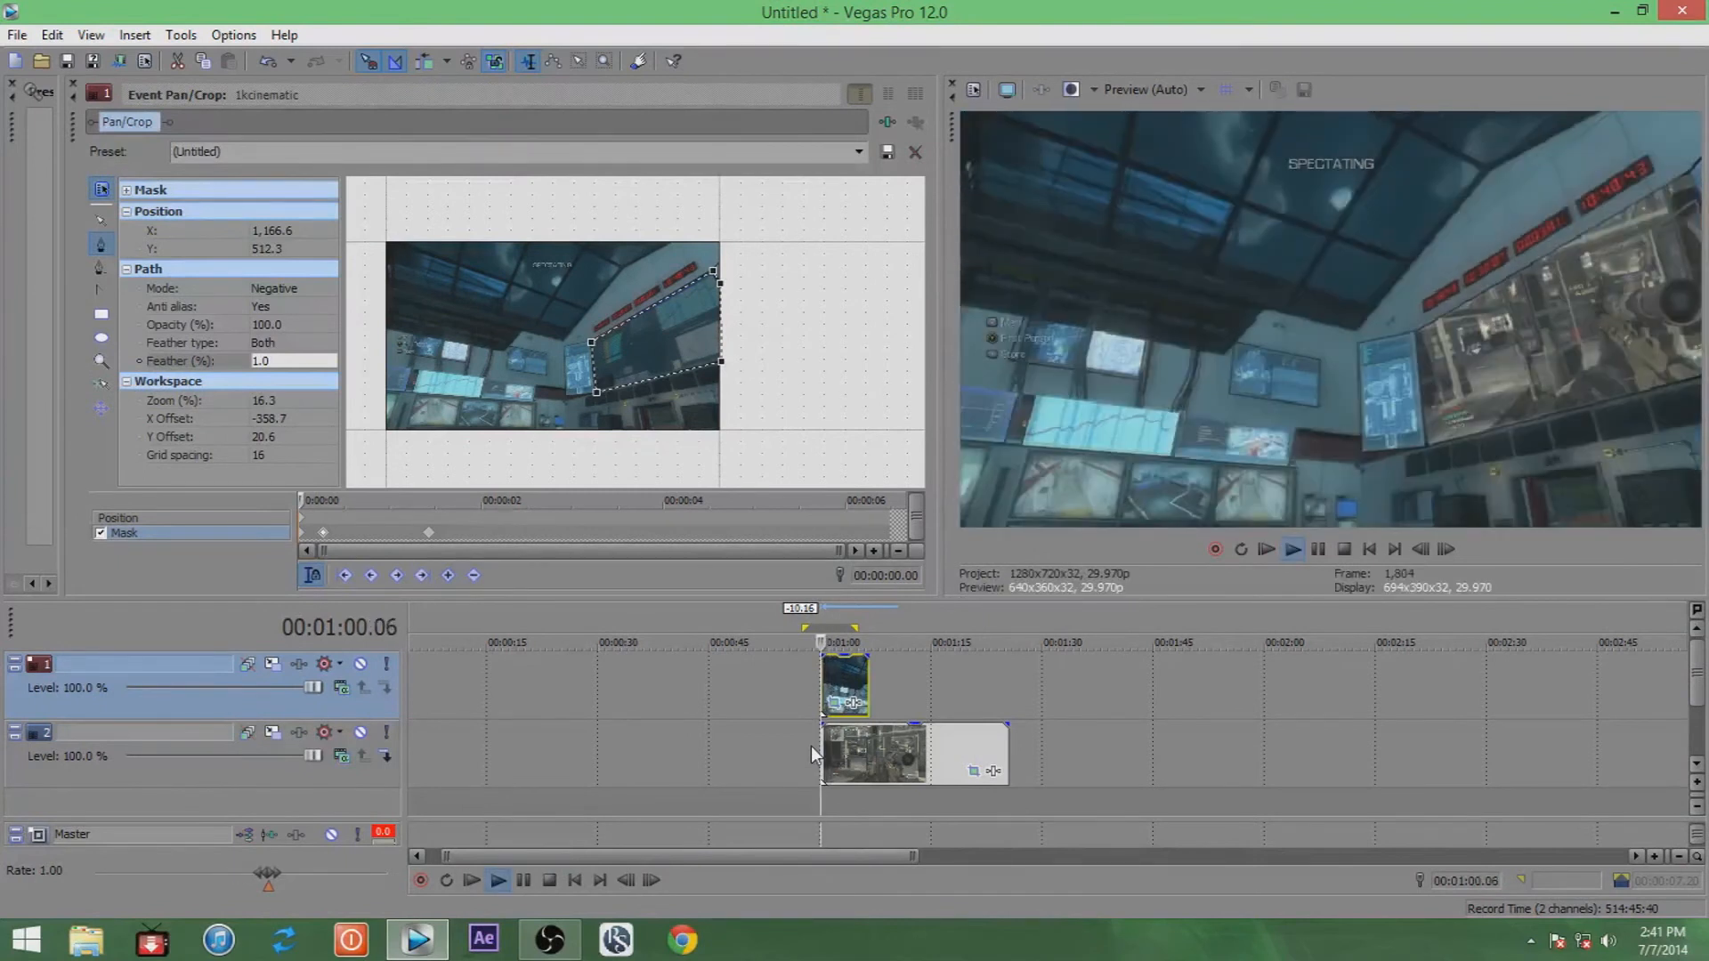
key(space)
key(space)
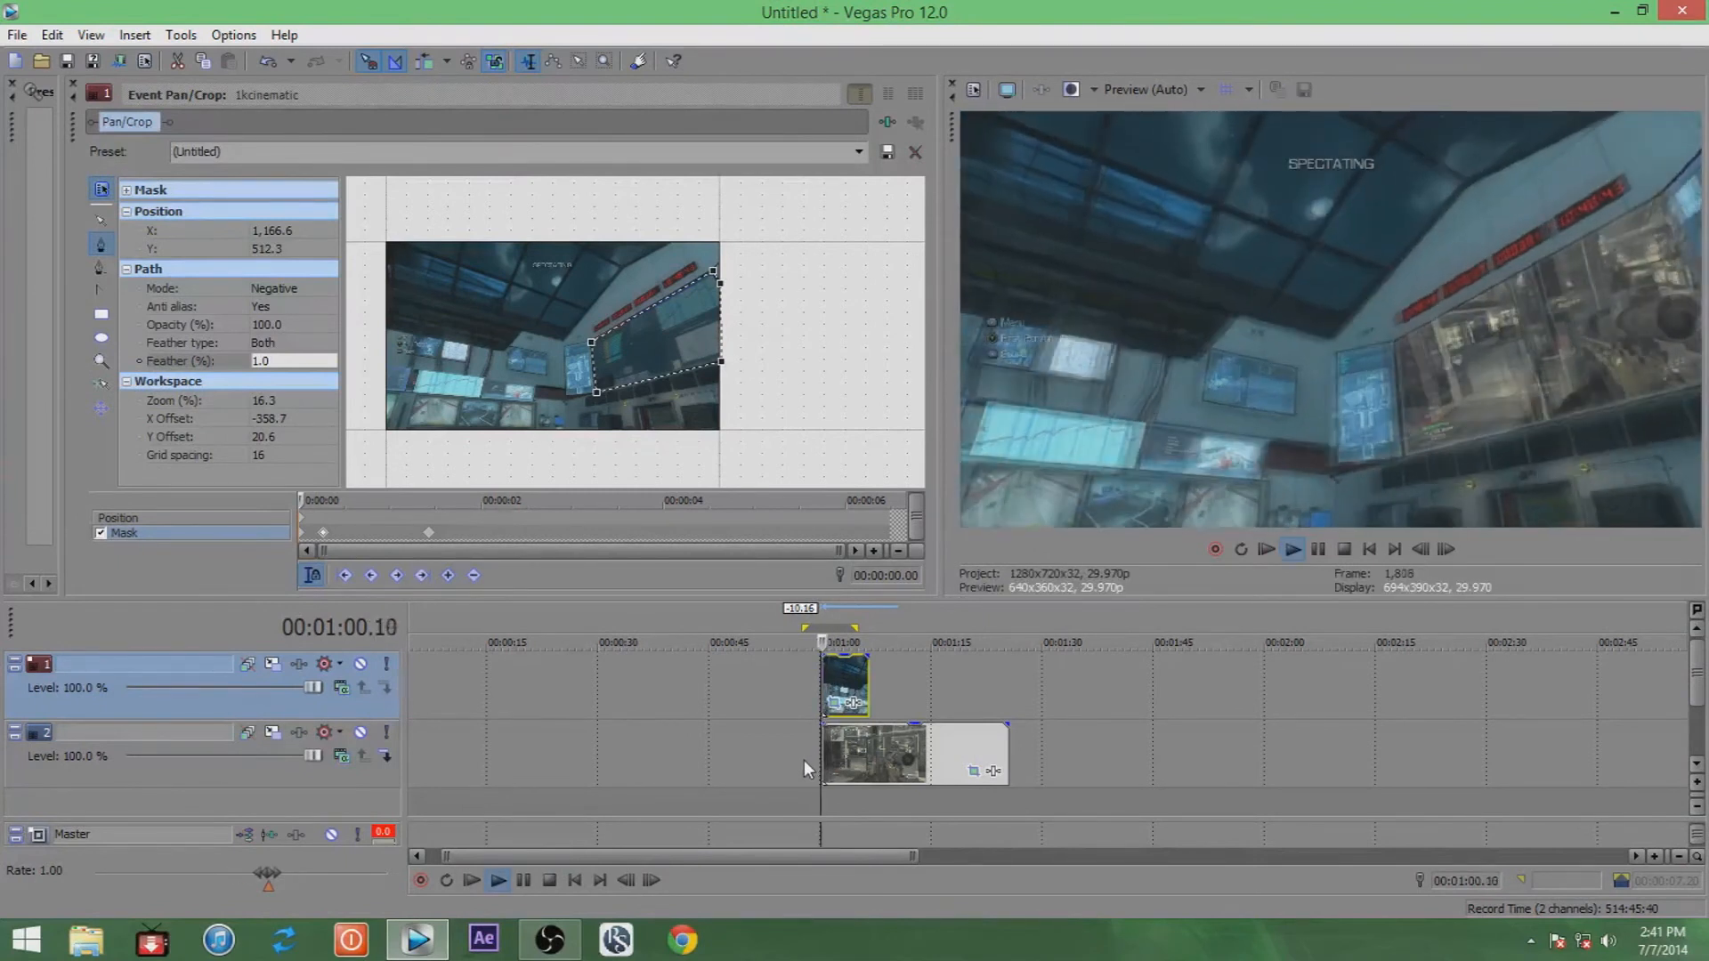
key(space)
key(space)
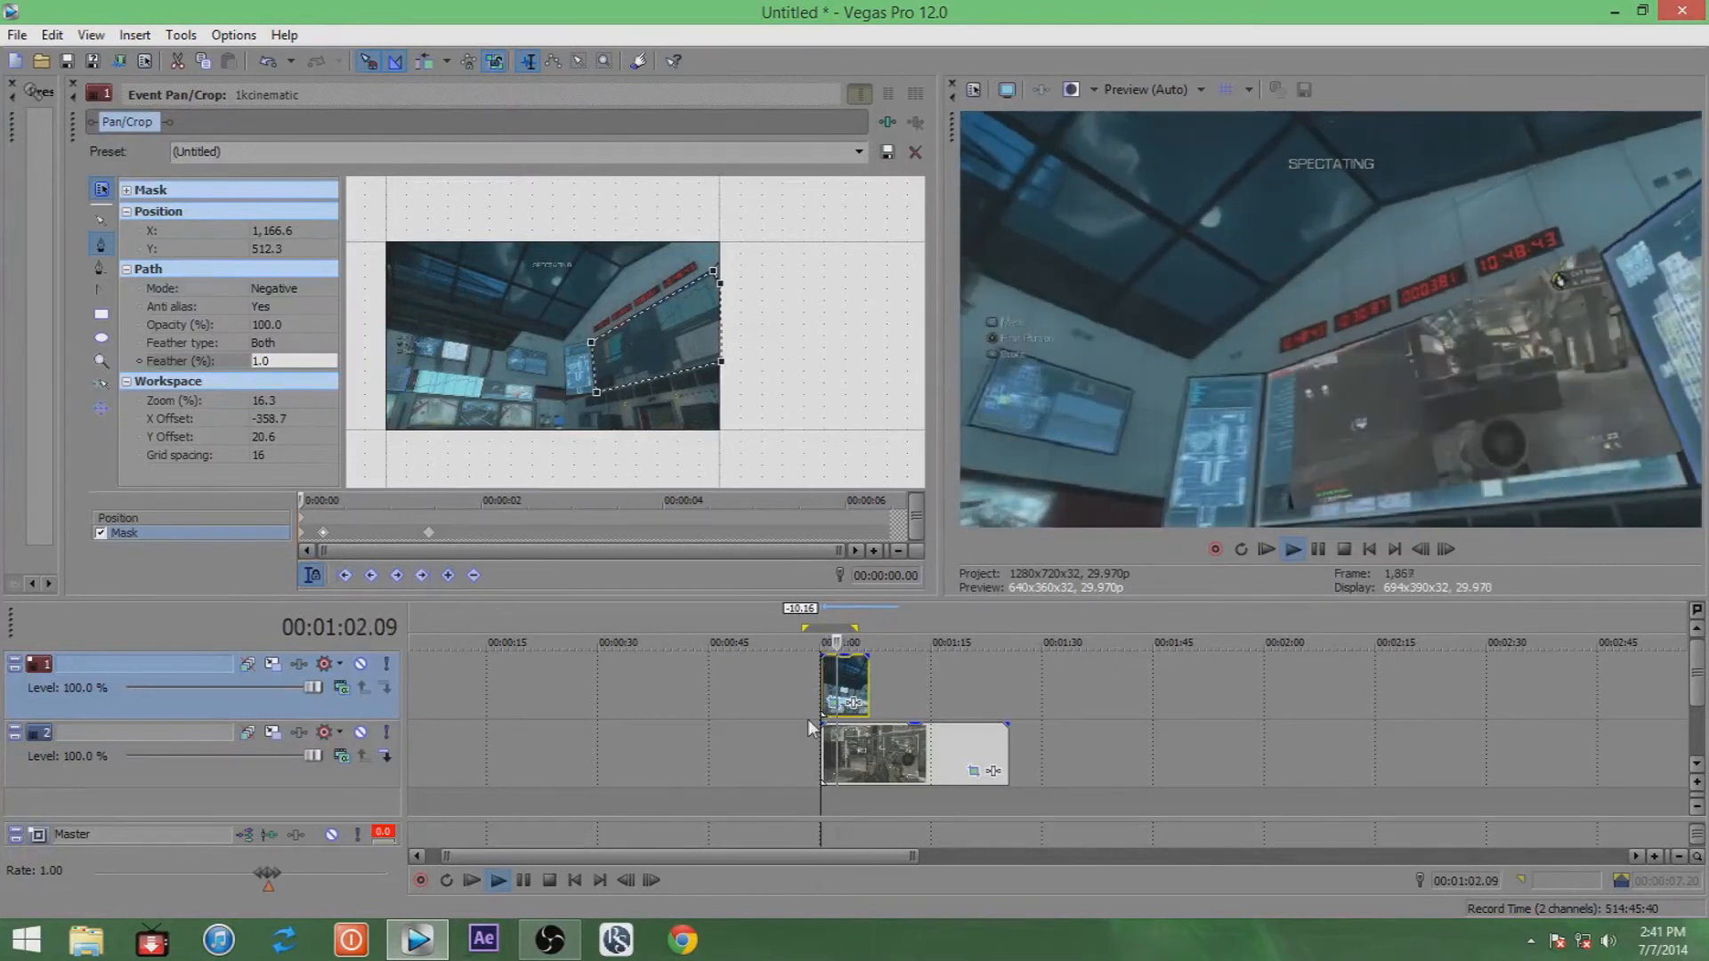
key(space)
key(space)
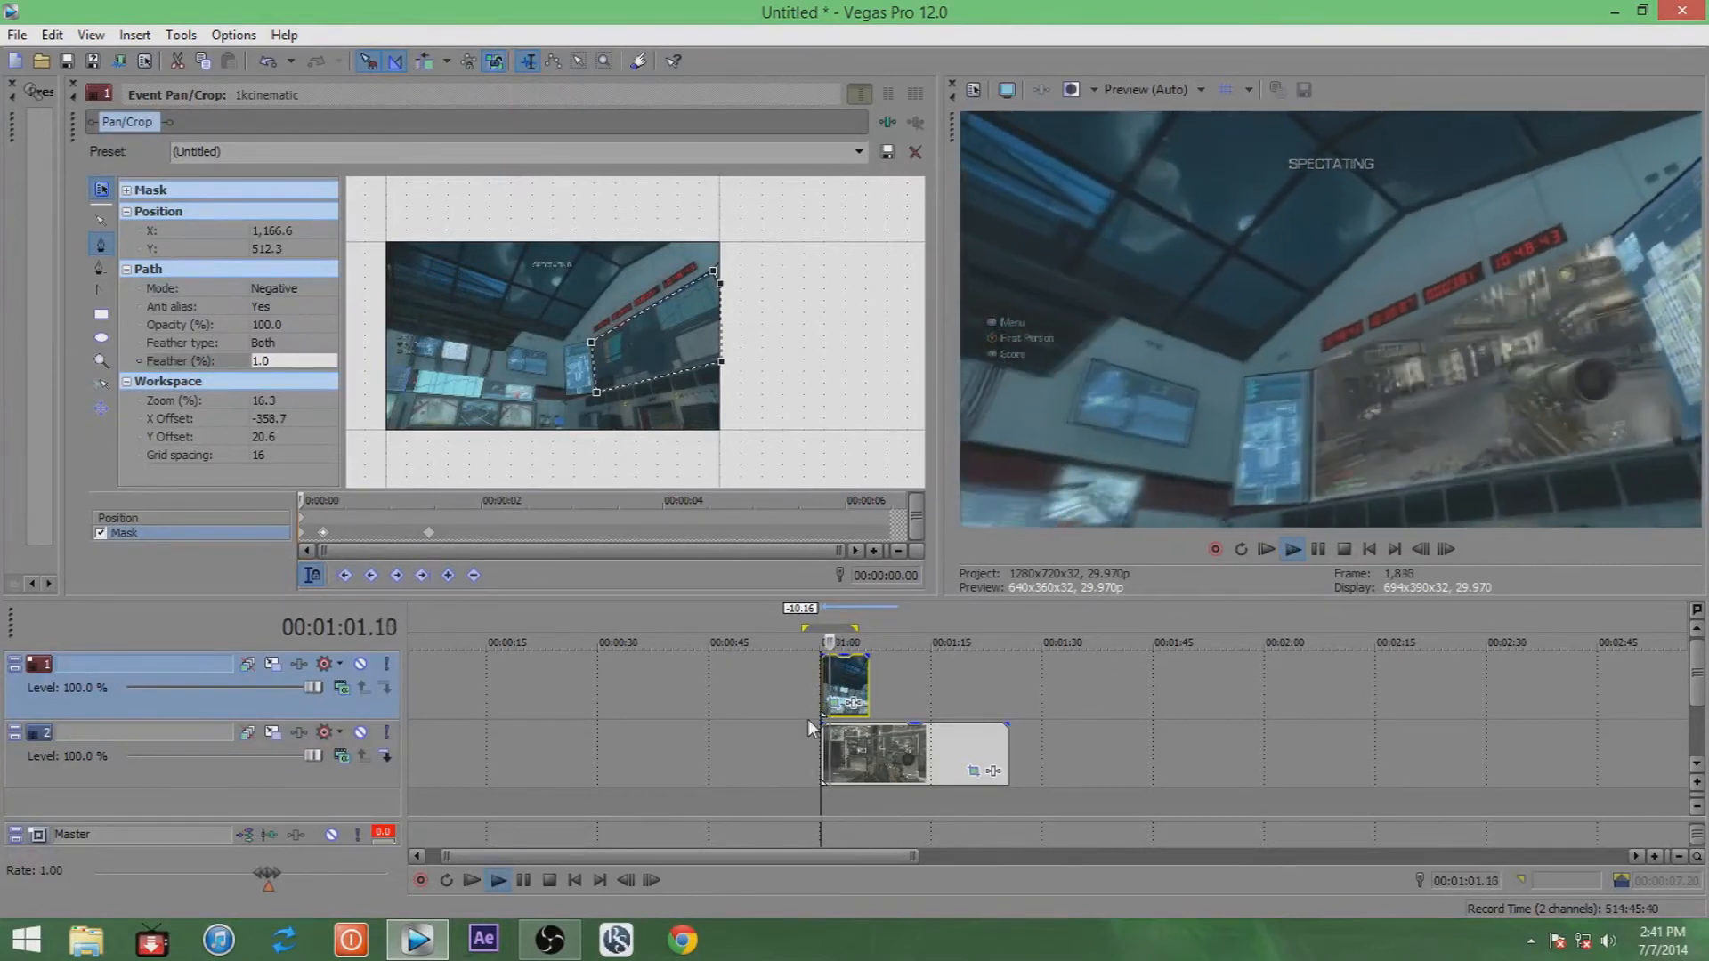
key(space)
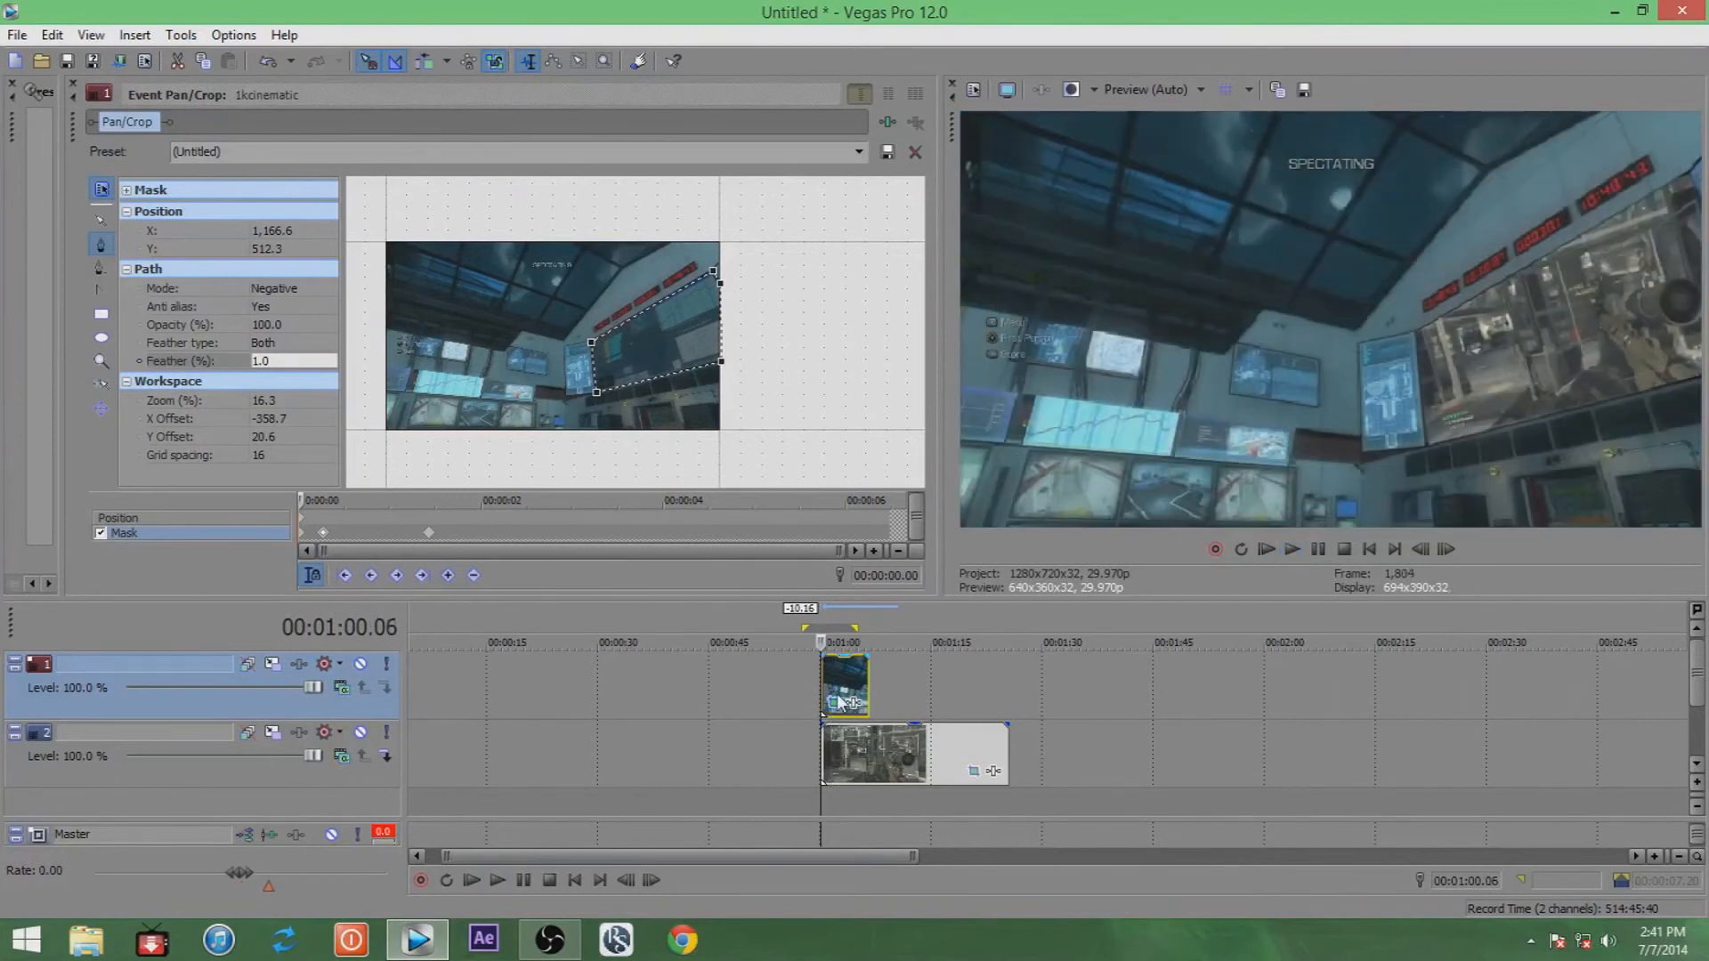
key(space)
key(space)
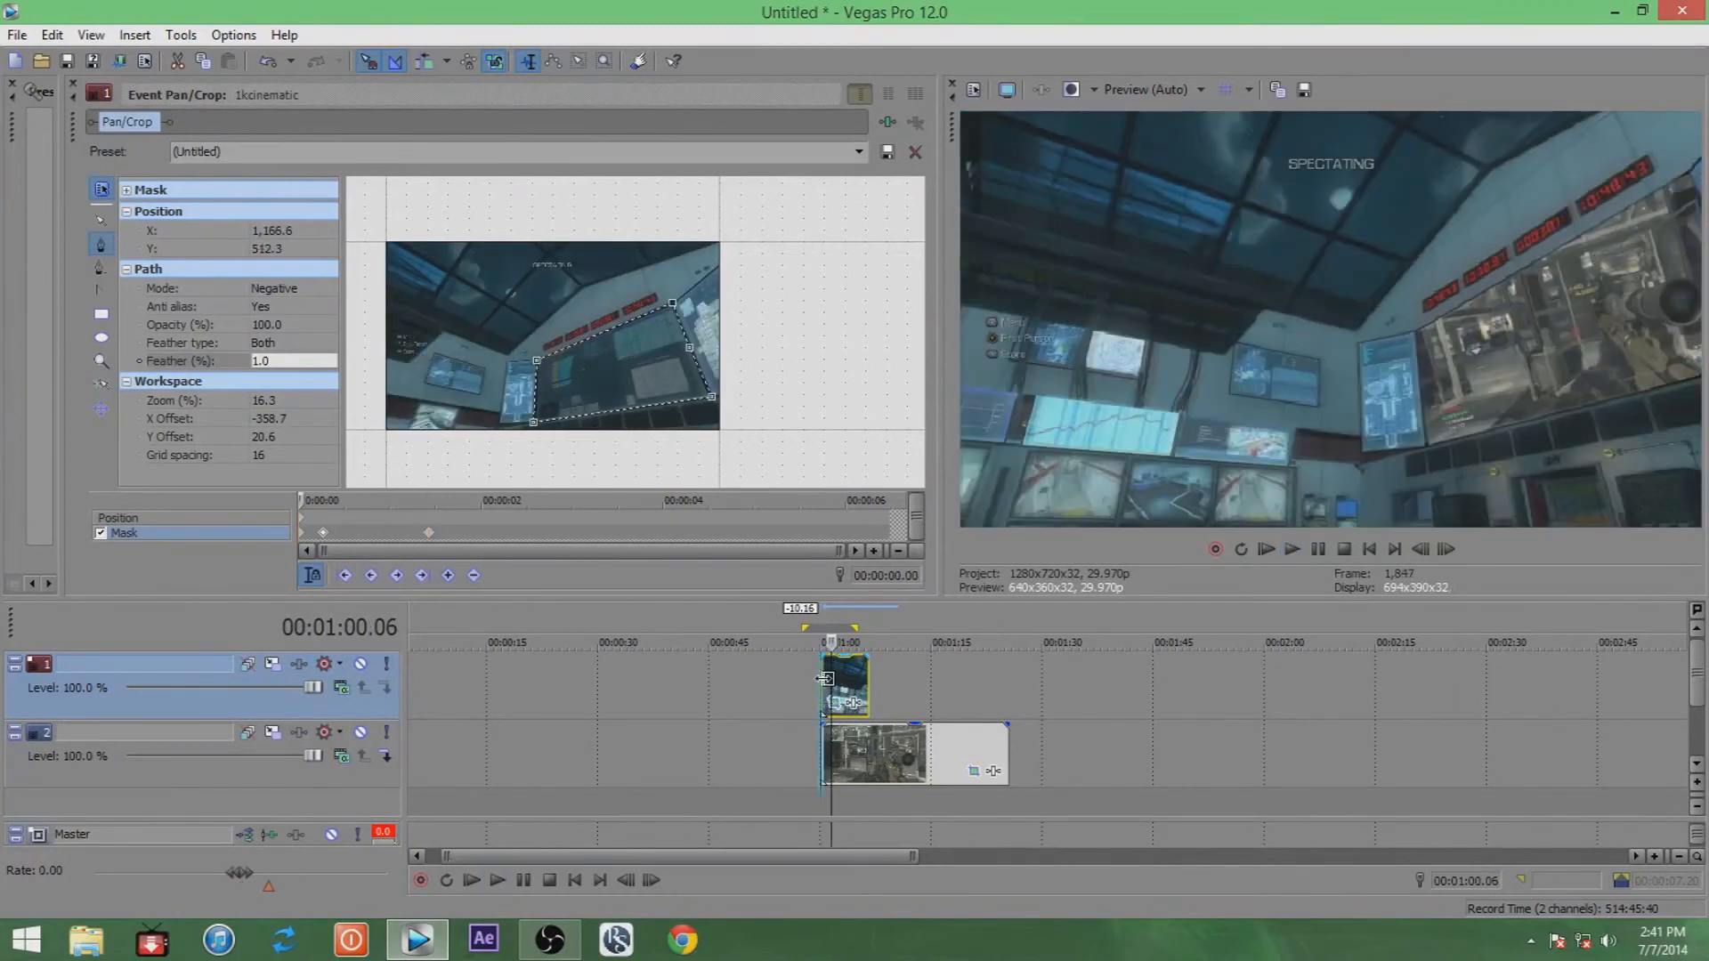
Put the playback cursor back at the cinematic clip's start, 00:01:00.06, and play the finished composite a few more times, stopping after each pass.
click(799, 684)
click(816, 685)
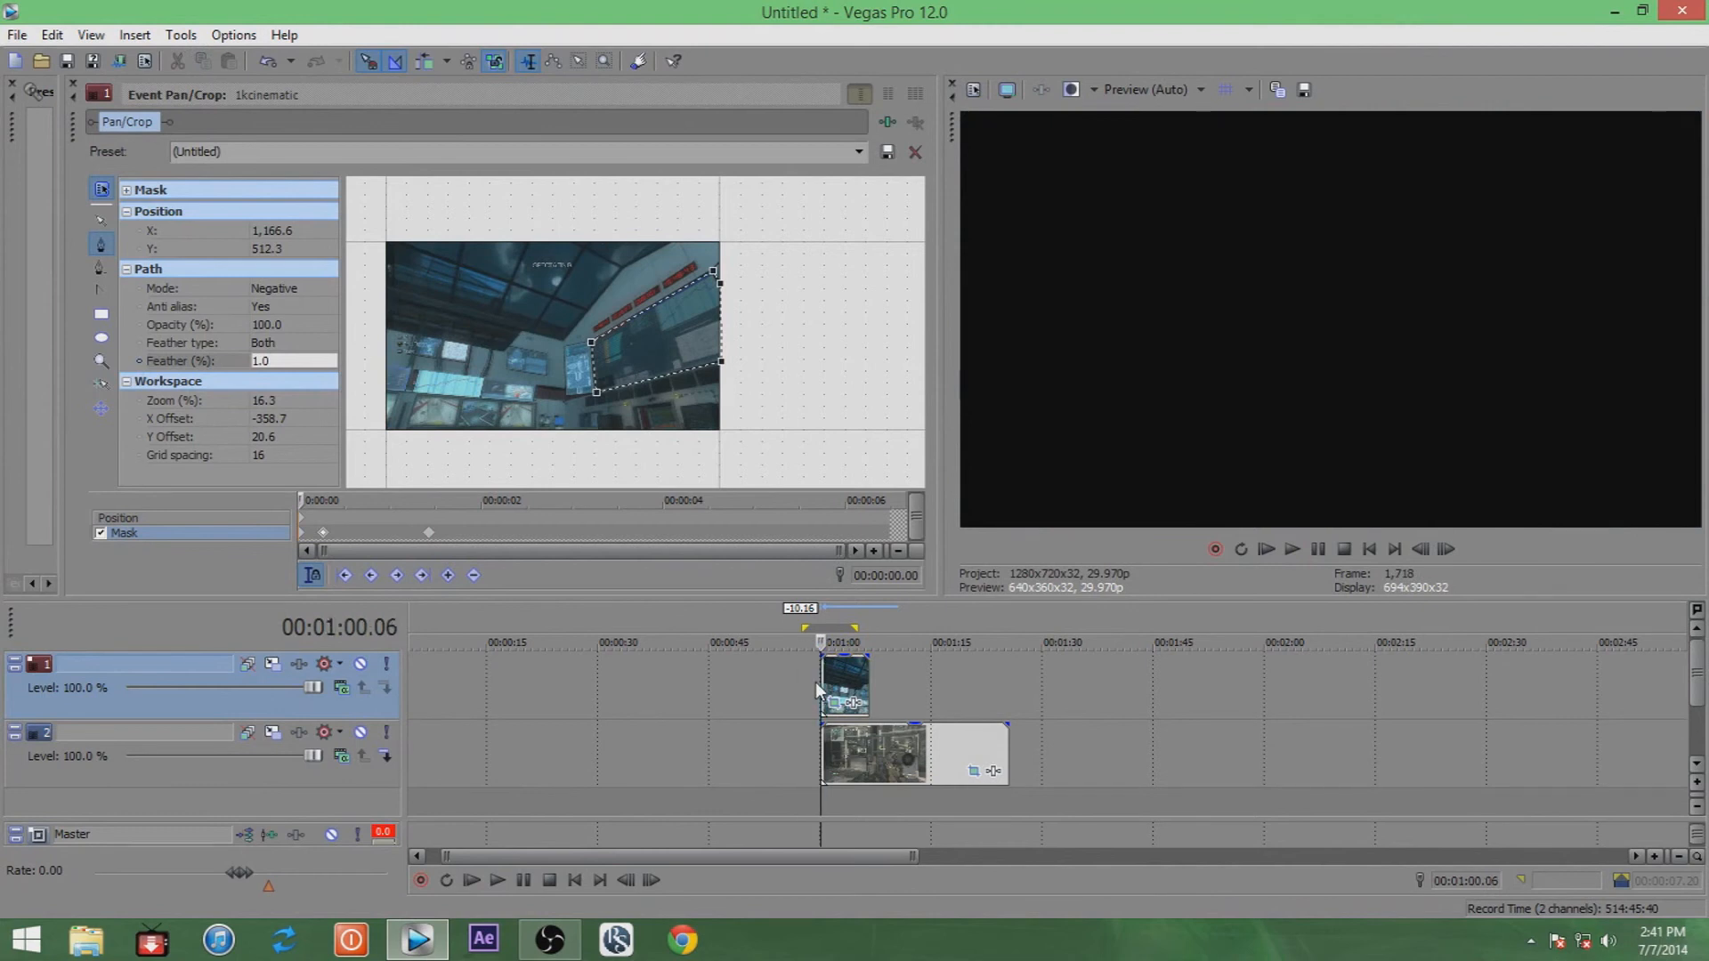
key(space)
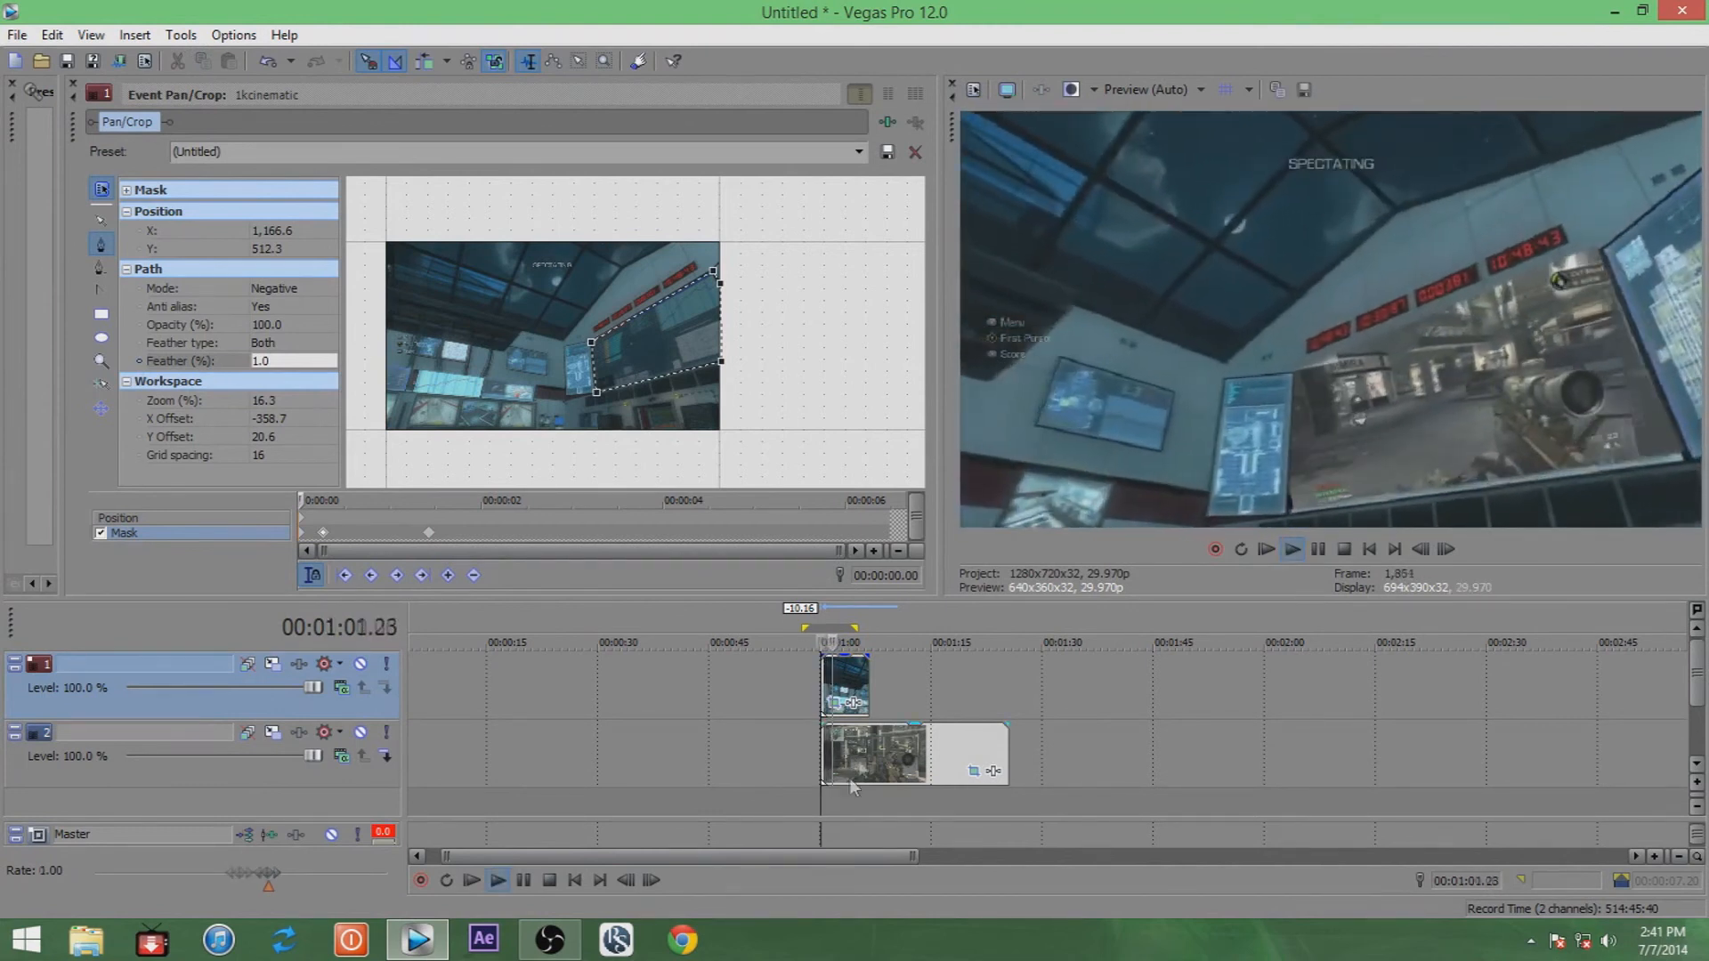
key(space)
key(space)
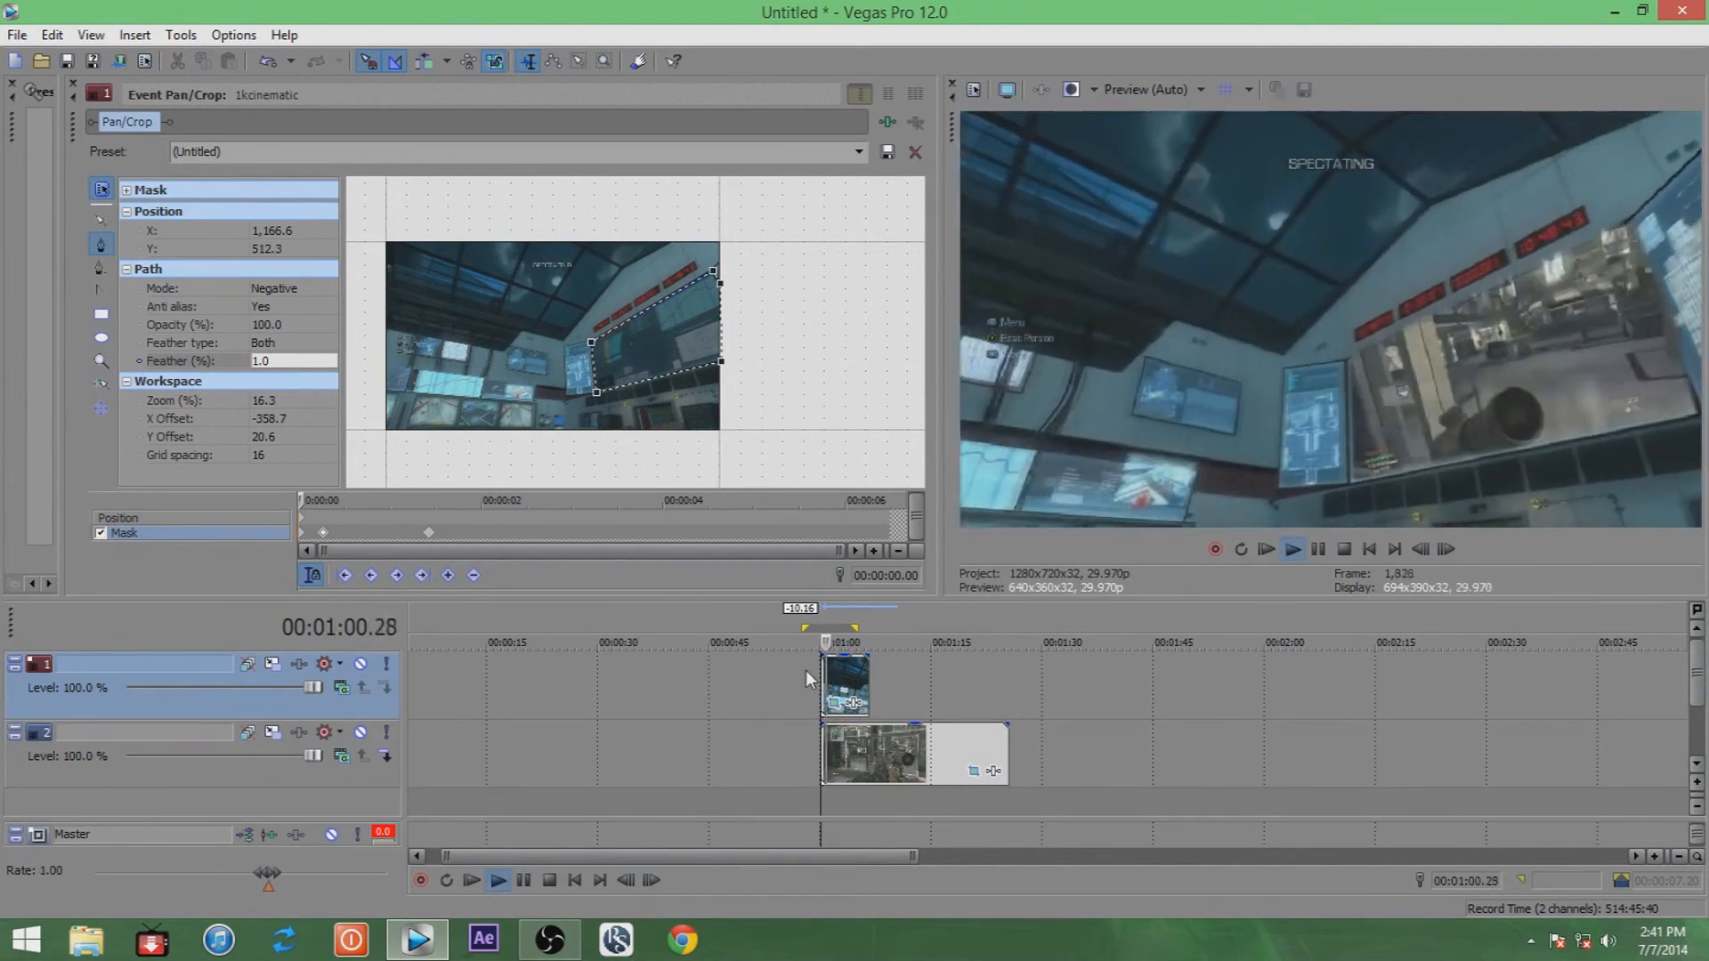
key(space)
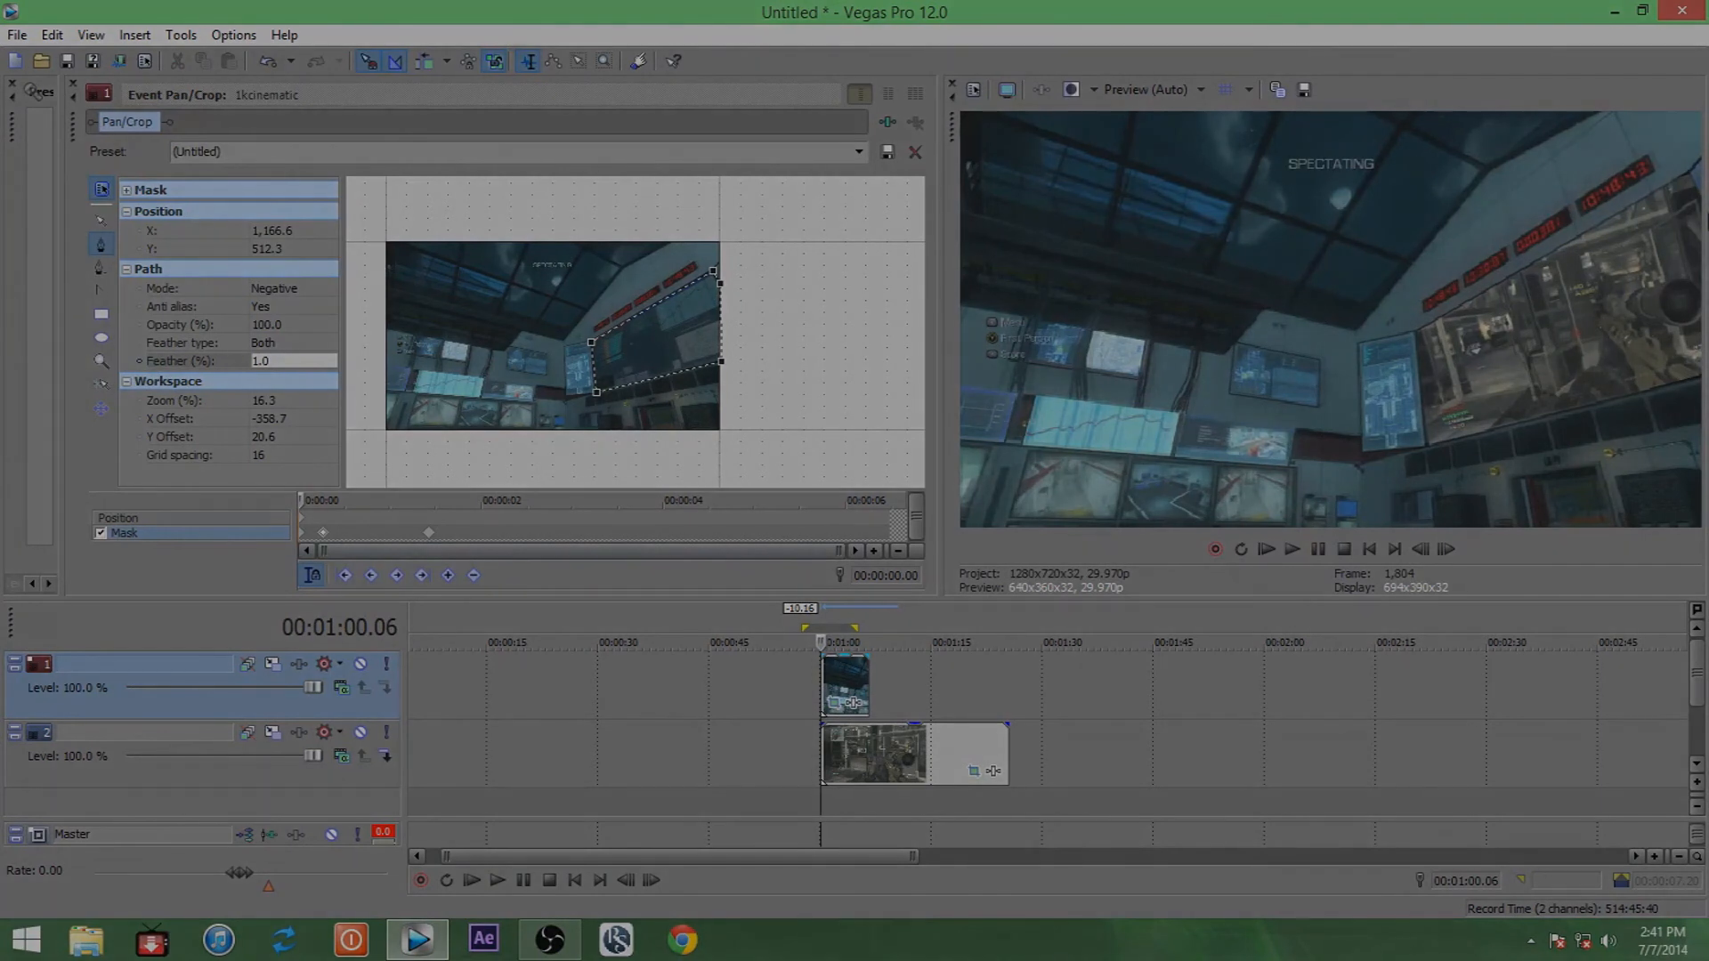
key(space)
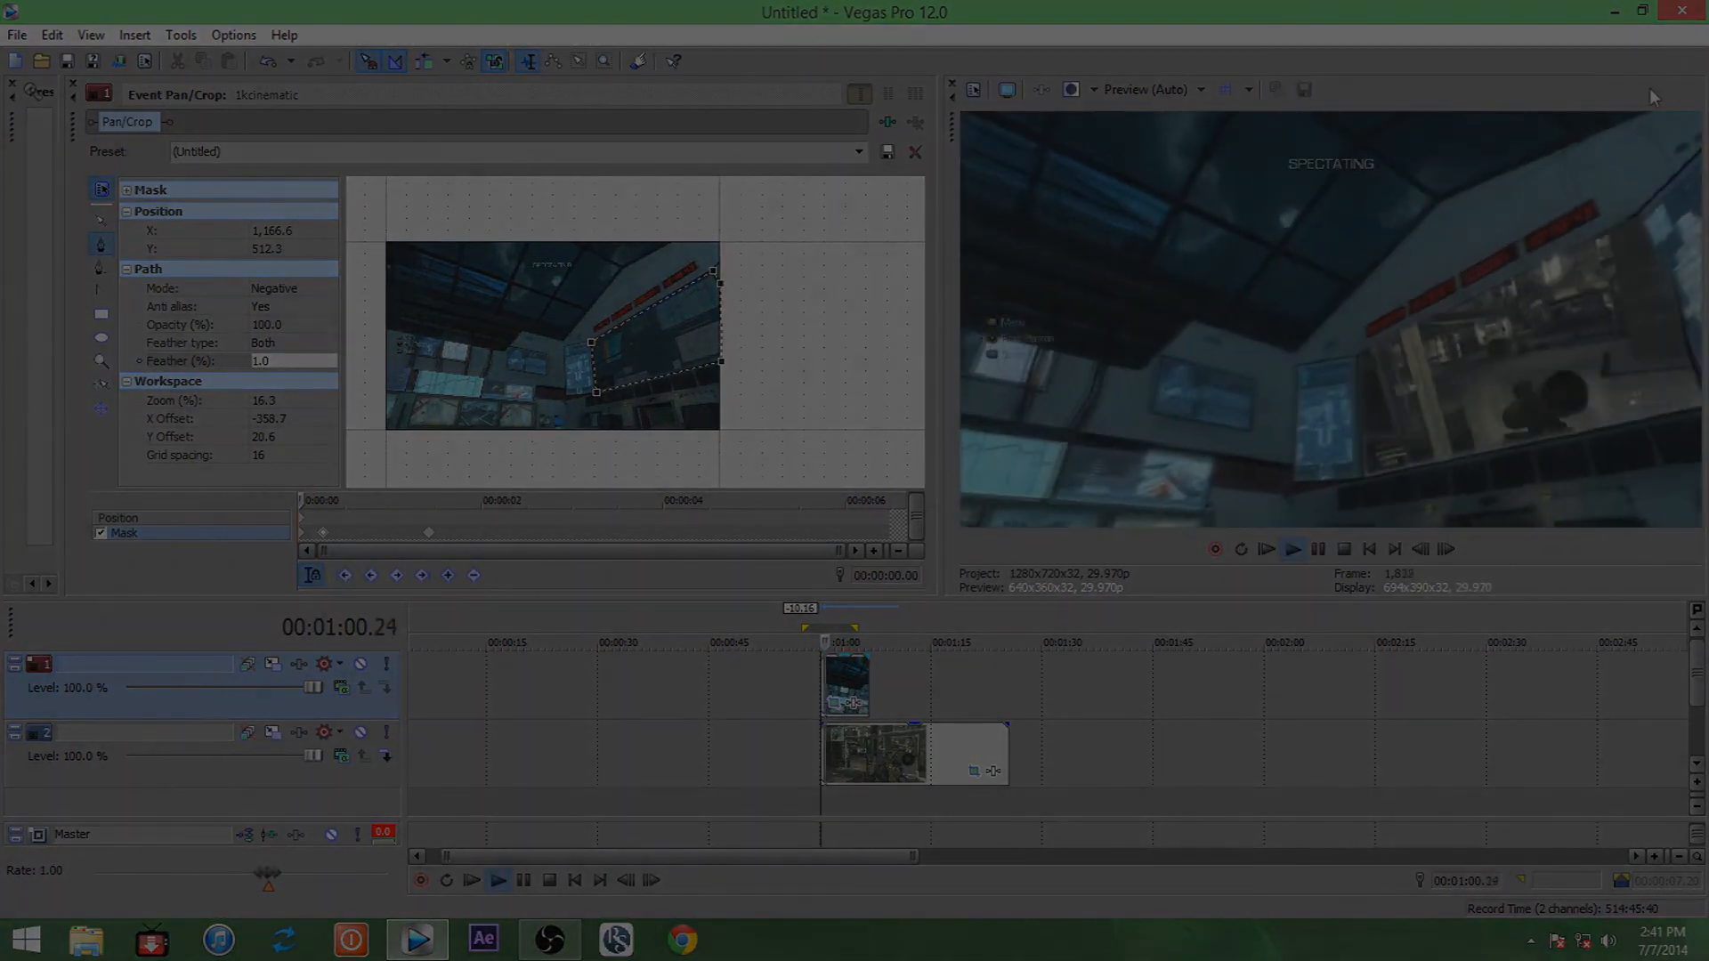
key(space)
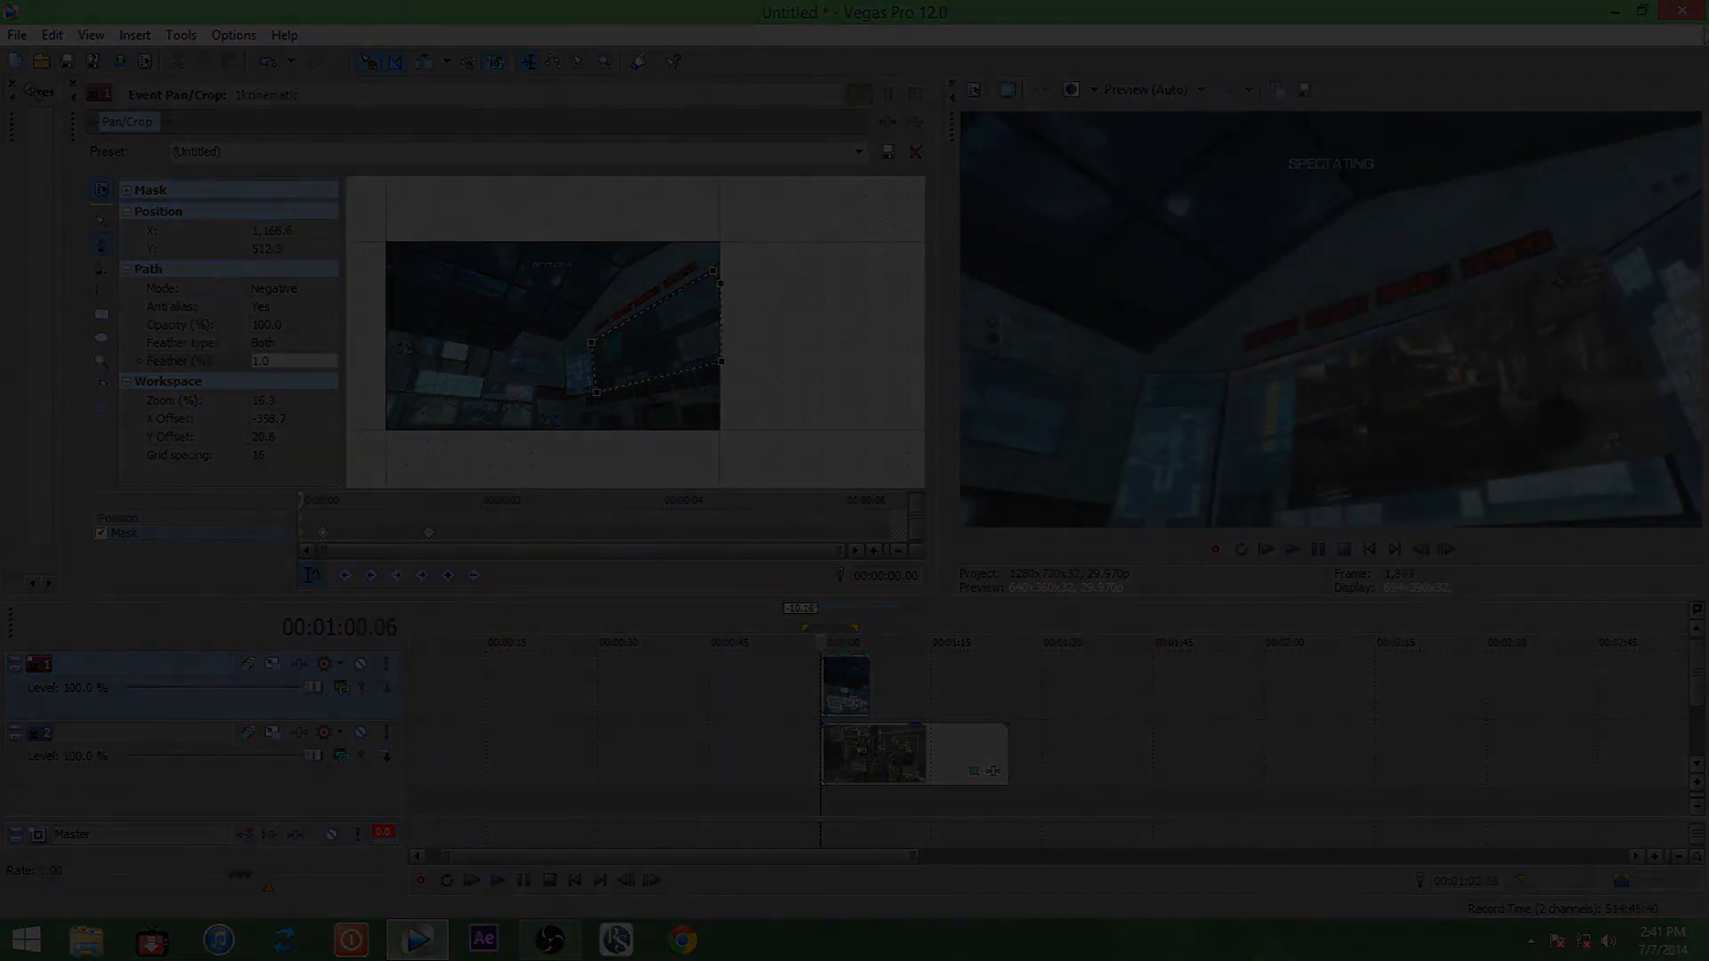